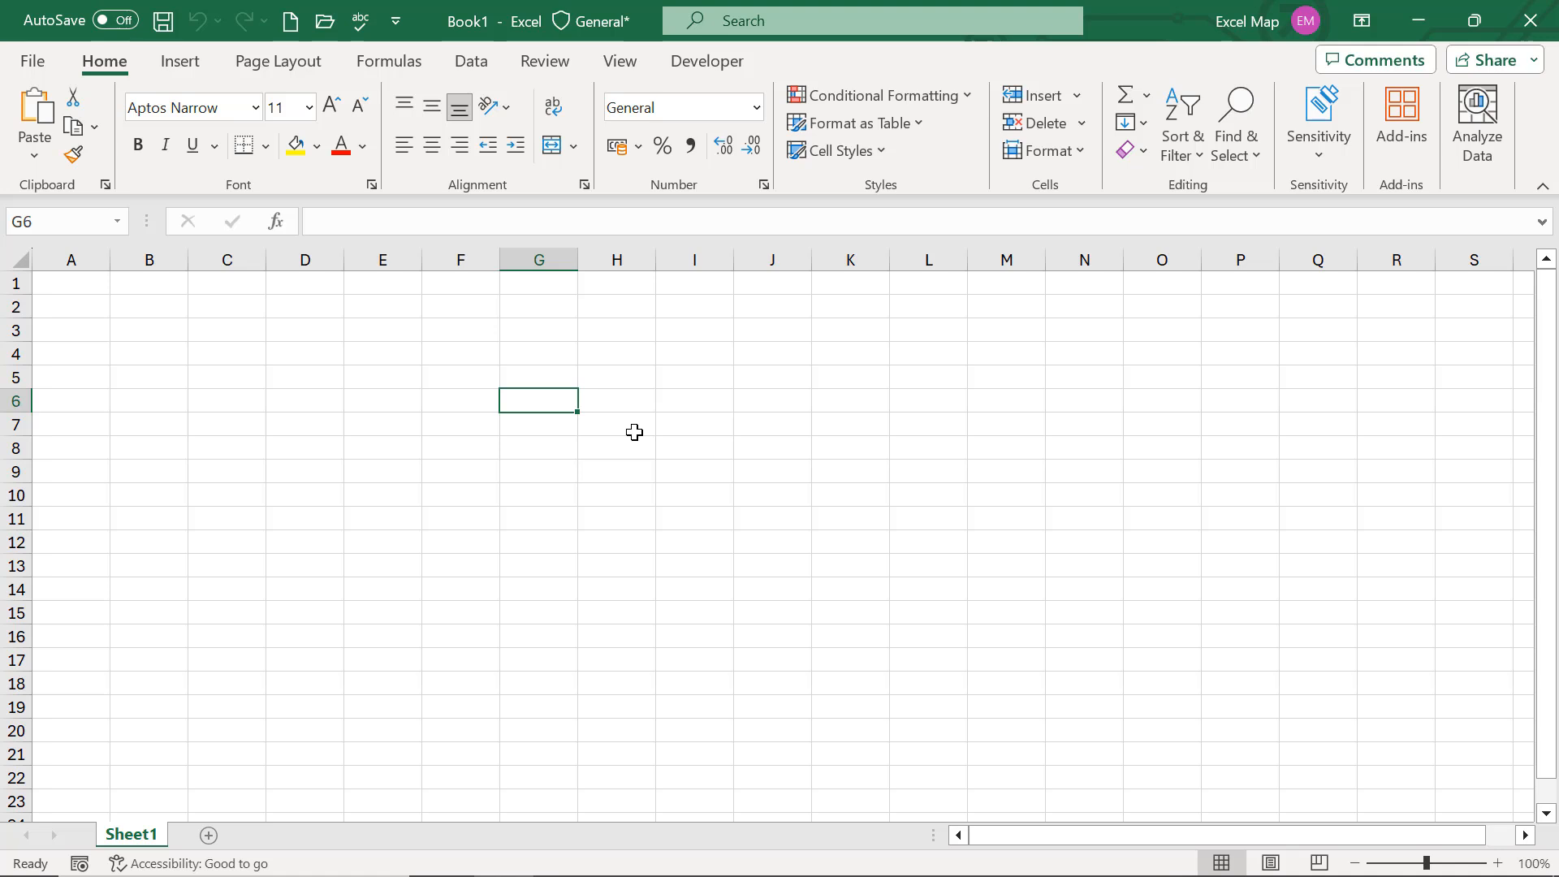
Launch the Power Query Editor from the blank workbook
{"action": "left_click", "coordinate": [402, 364]}
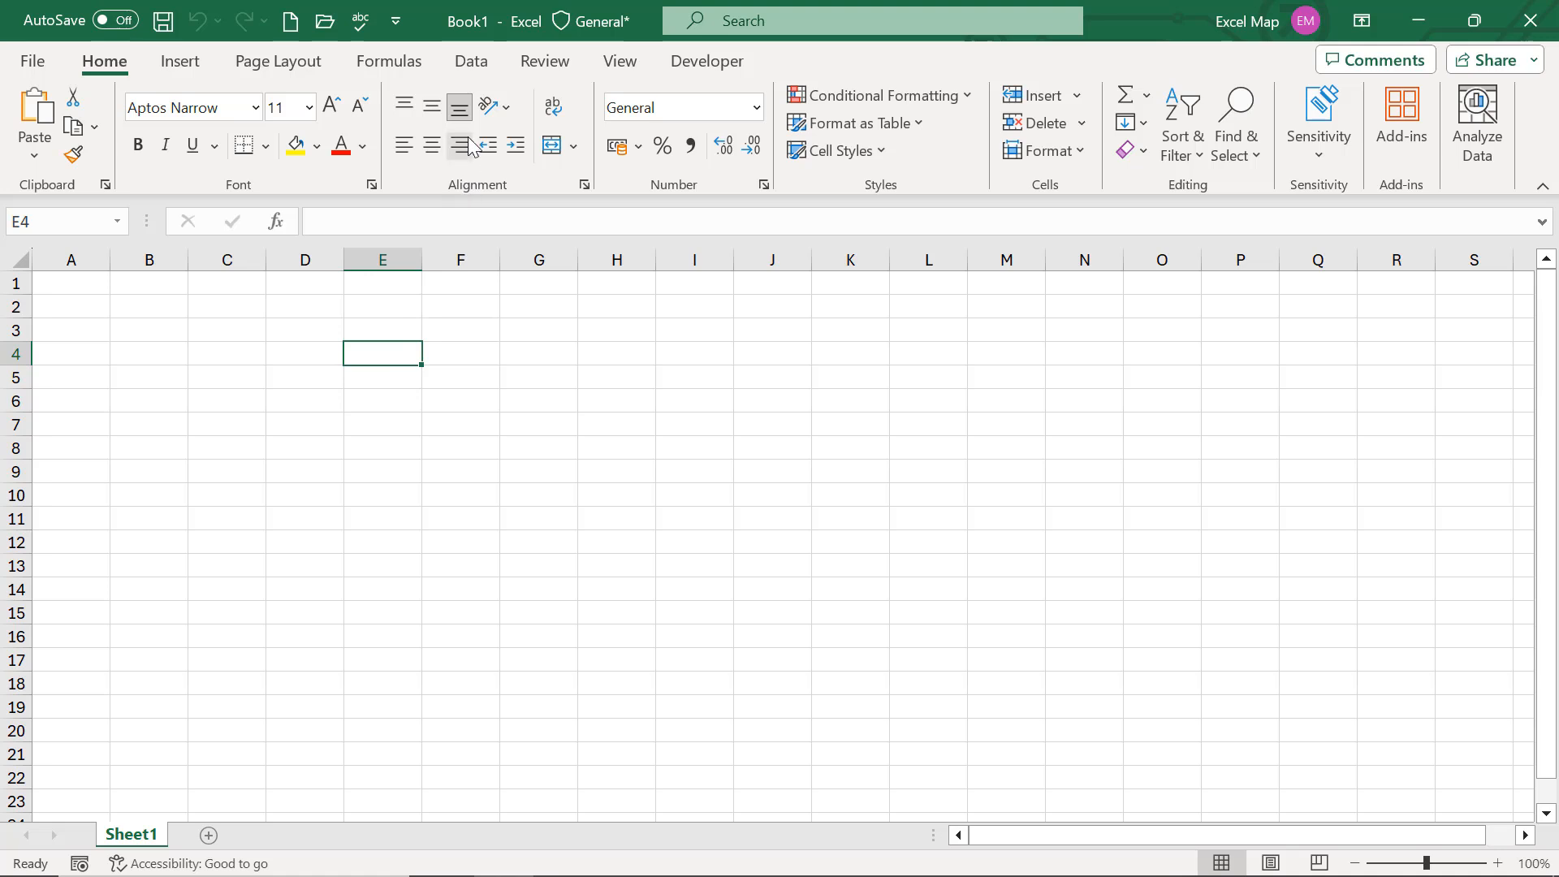
{"action": "left_click", "coordinate": [466, 70]}
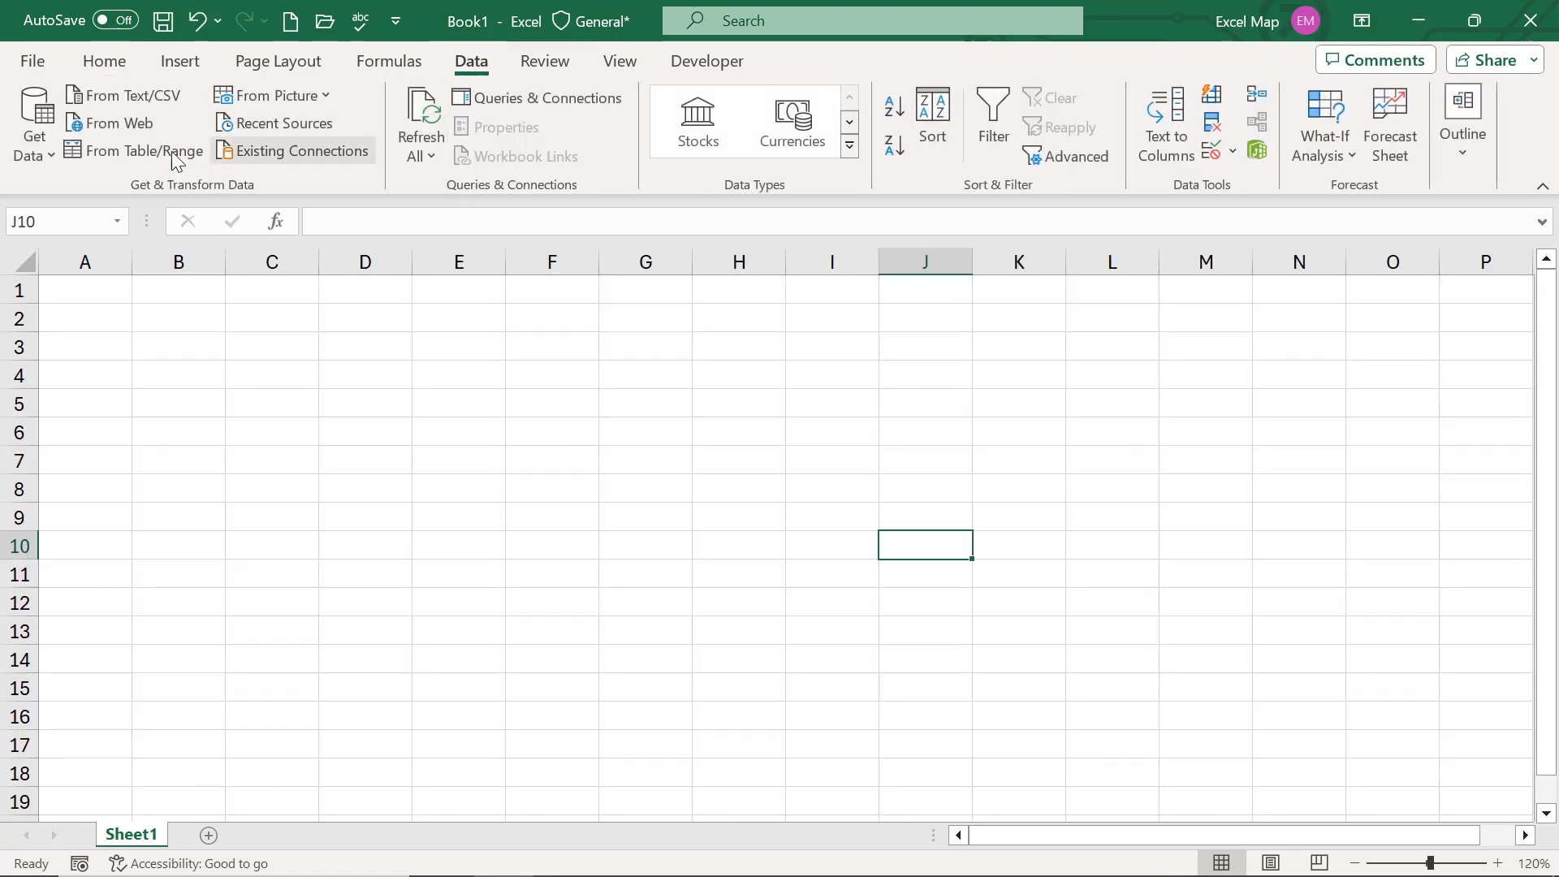
{"action": "left_click", "coordinate": [46, 157]}
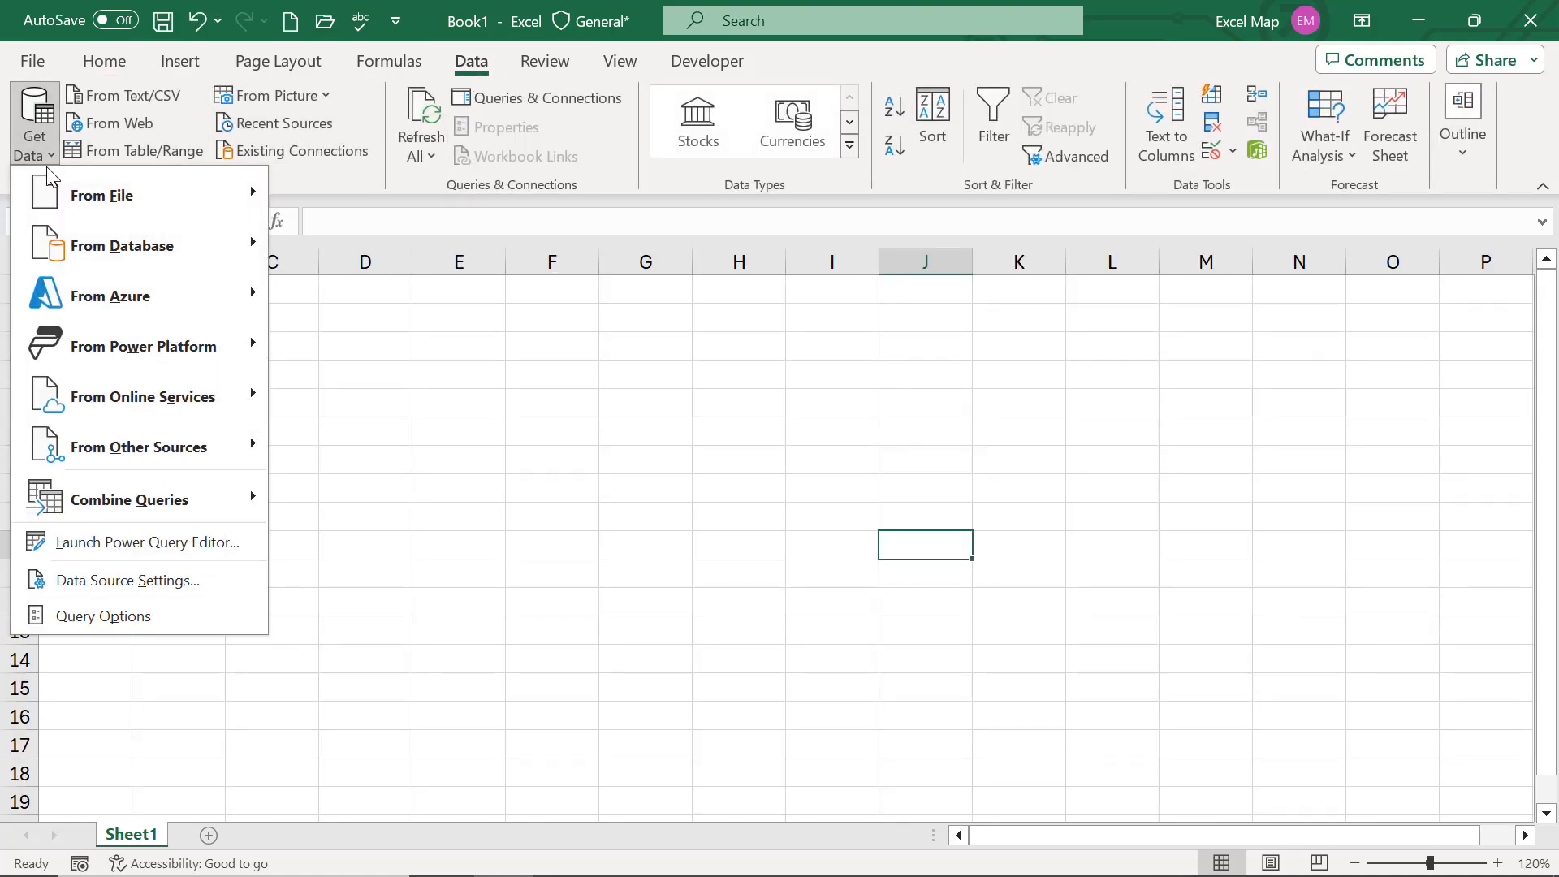
{"action": "left_click", "coordinate": [162, 544]}
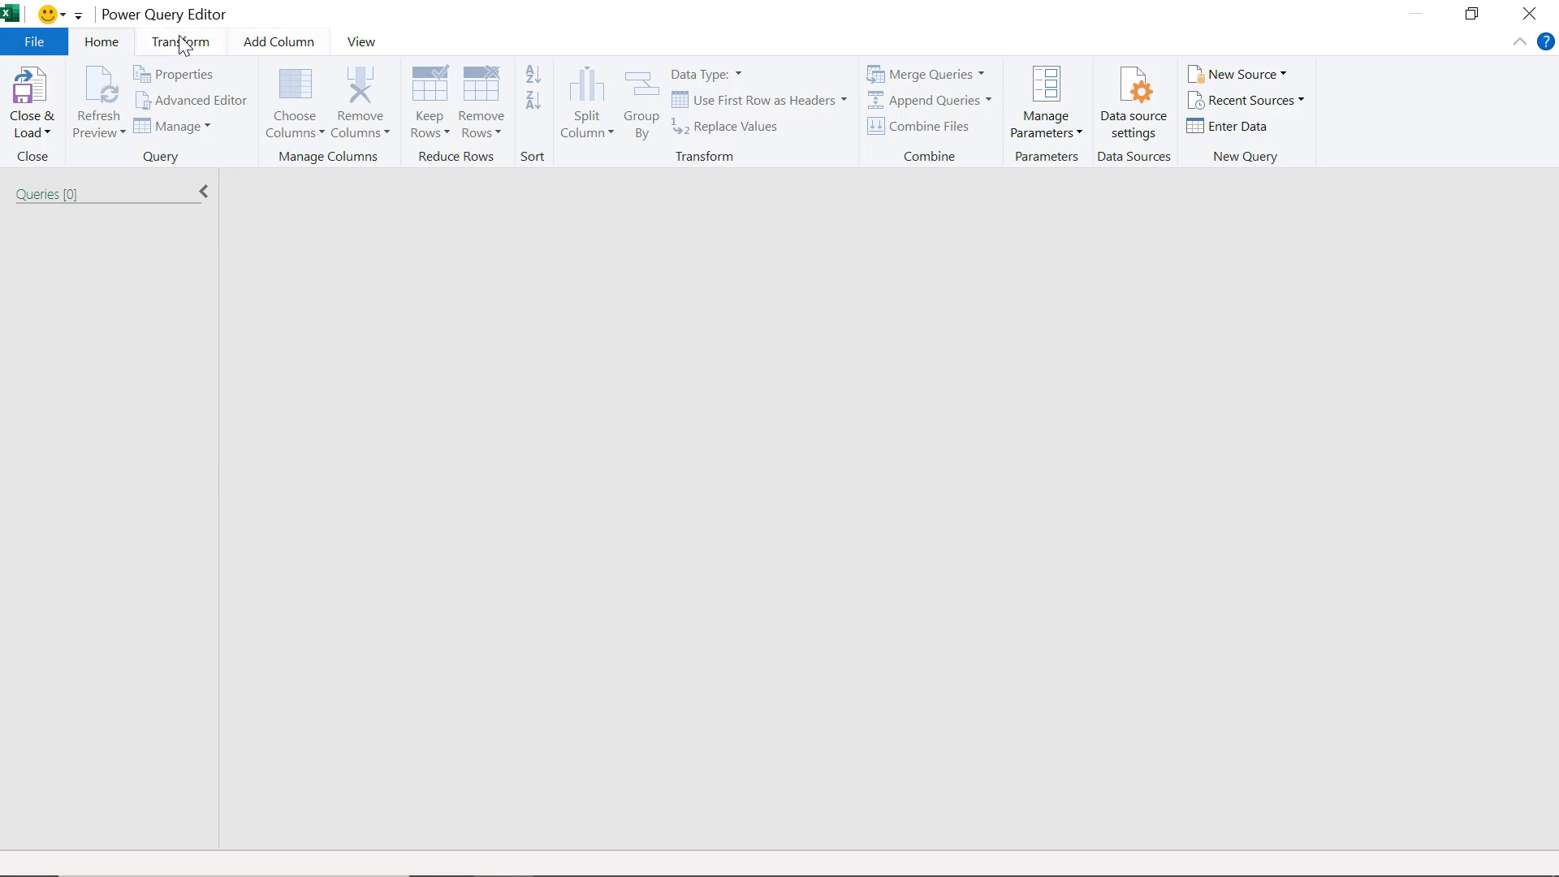
Review the Power Query Editor's command groups and the types of new data sources it offers
{"action": "left_click", "coordinate": [36, 47]}
{"action": "left_click", "coordinate": [162, 17]}
{"action": "left_click", "coordinate": [182, 44]}
{"action": "left_click", "coordinate": [292, 47]}
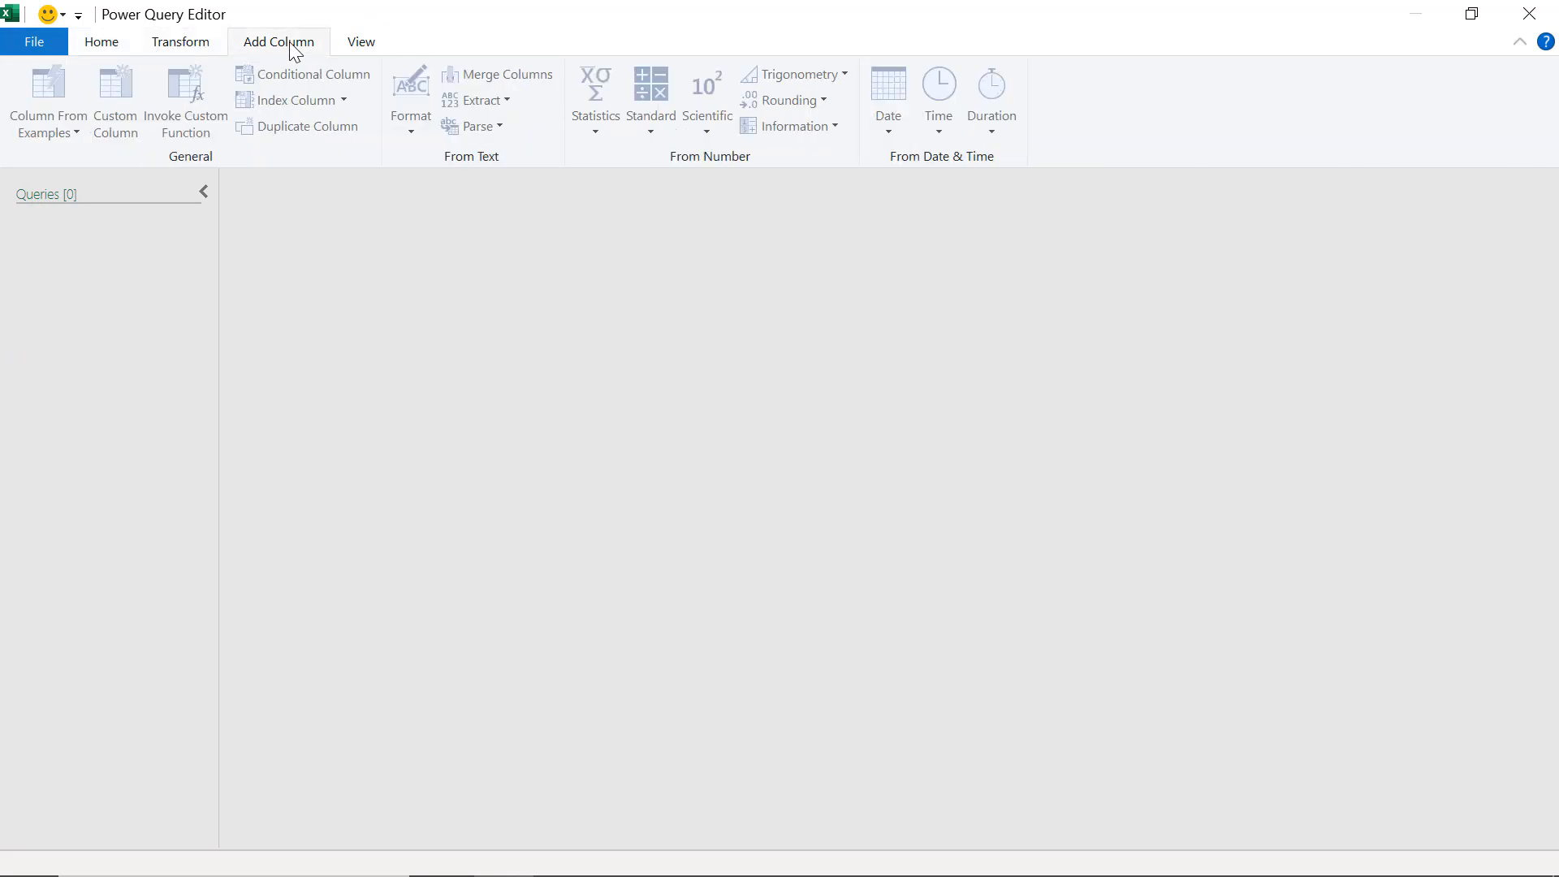
{"action": "left_click", "coordinate": [359, 43]}
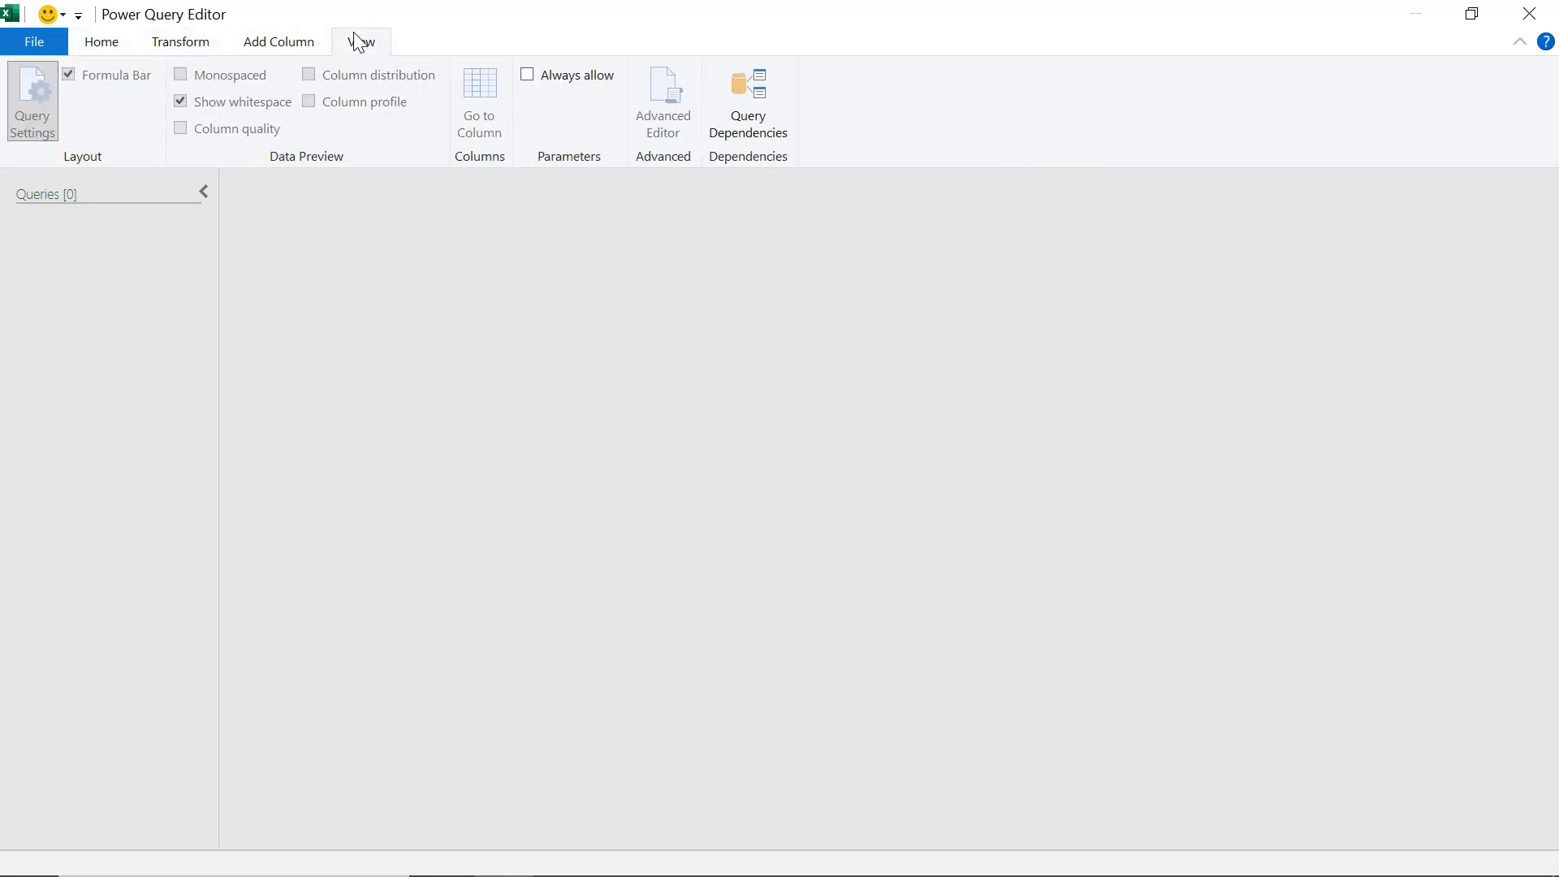
{"action": "left_click", "coordinate": [130, 42]}
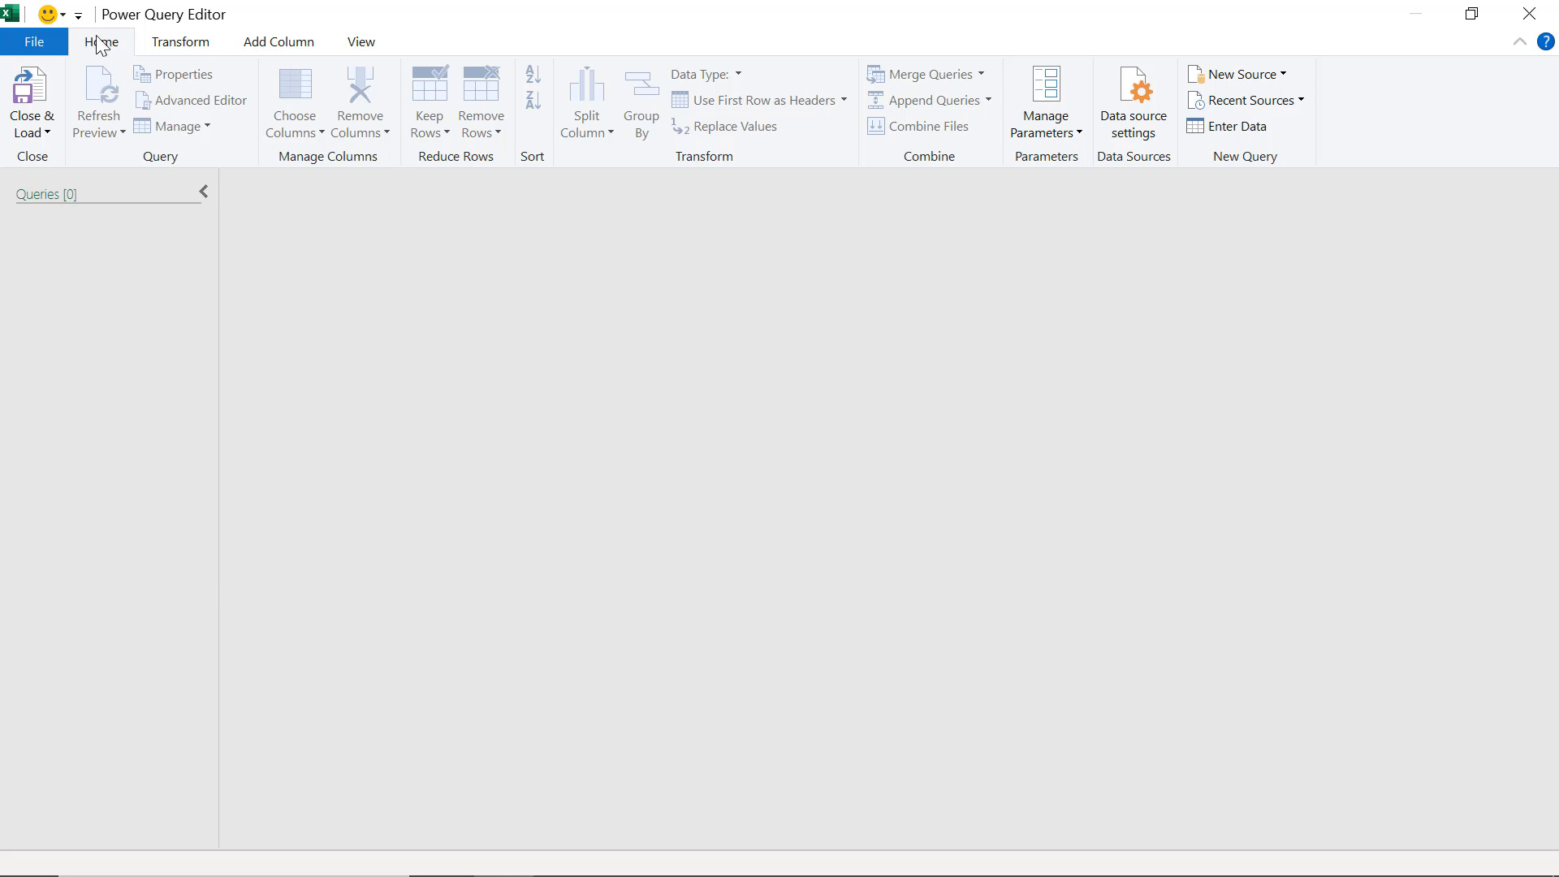
{"action": "left_click", "coordinate": [1283, 76]}
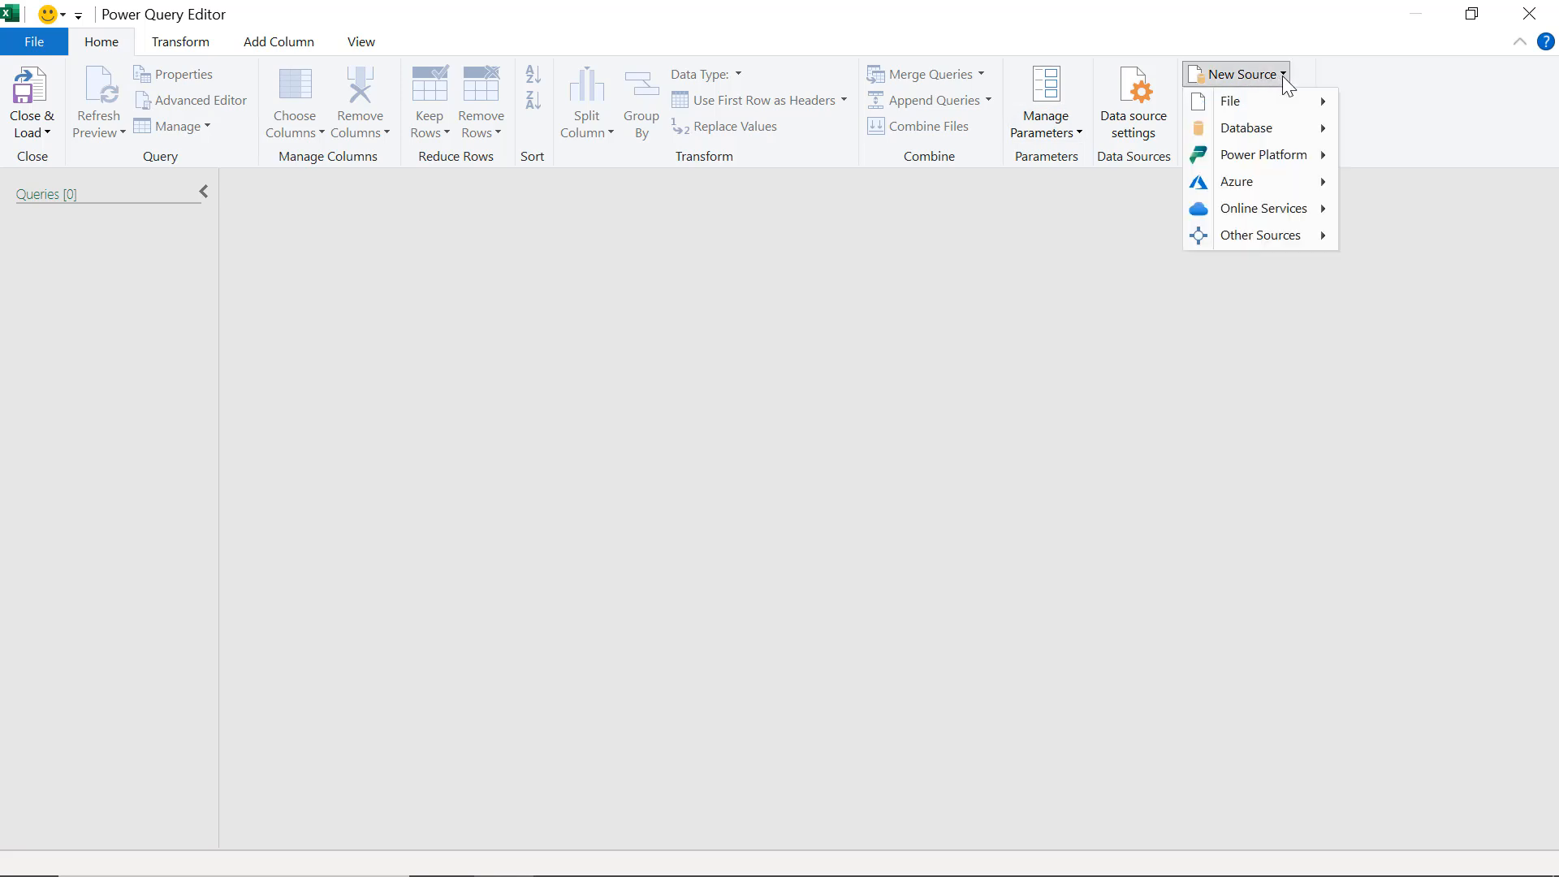
{"action": "mouse_move", "coordinate": [1264, 99]}
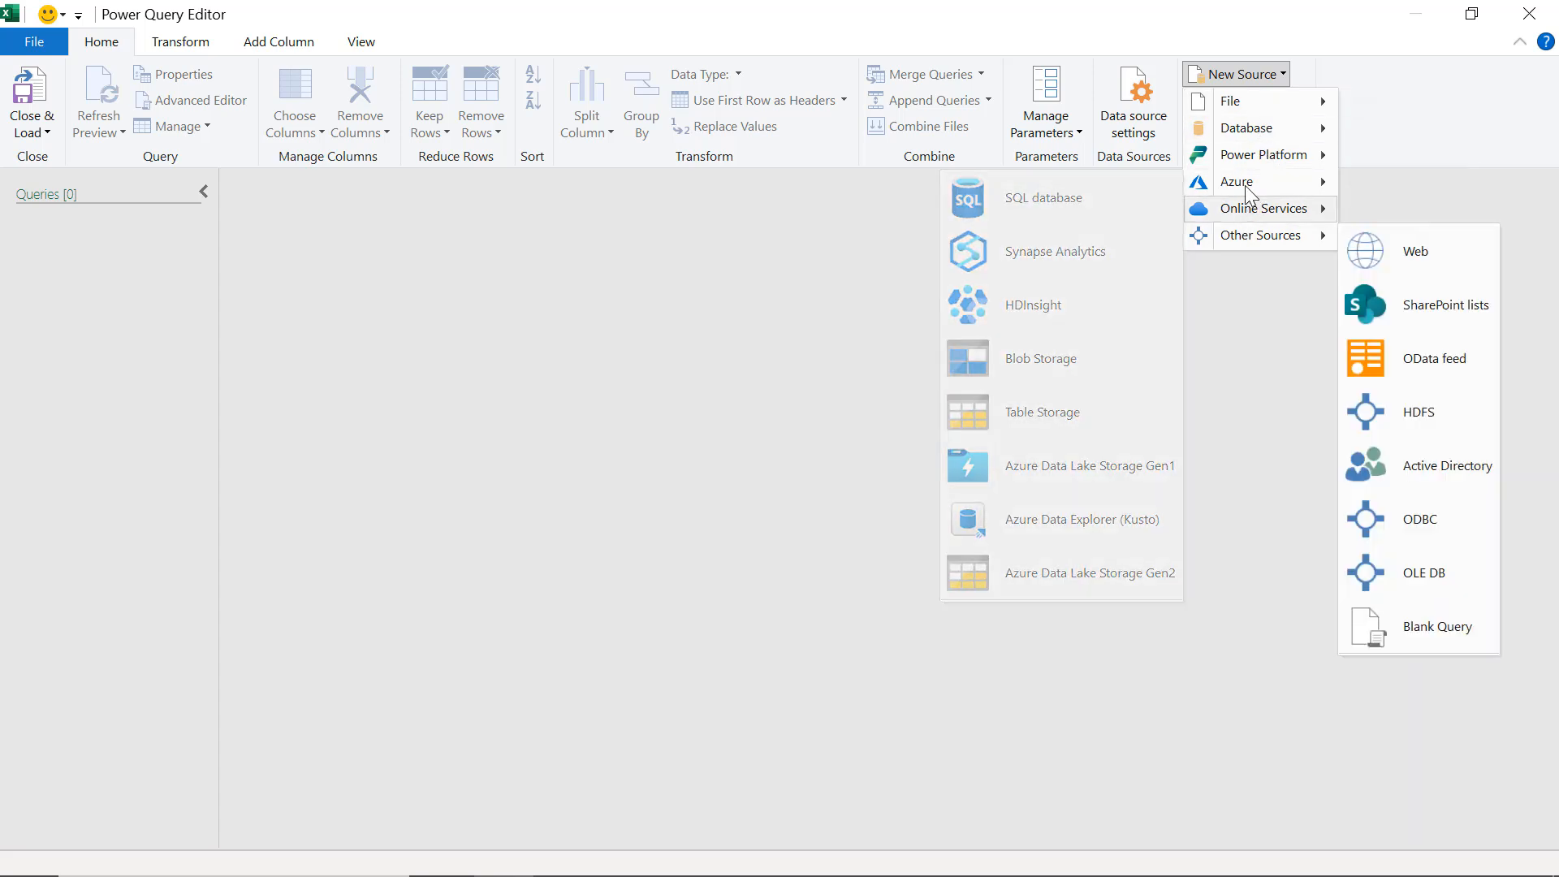
{"action": "left_click", "coordinate": [1113, 378]}
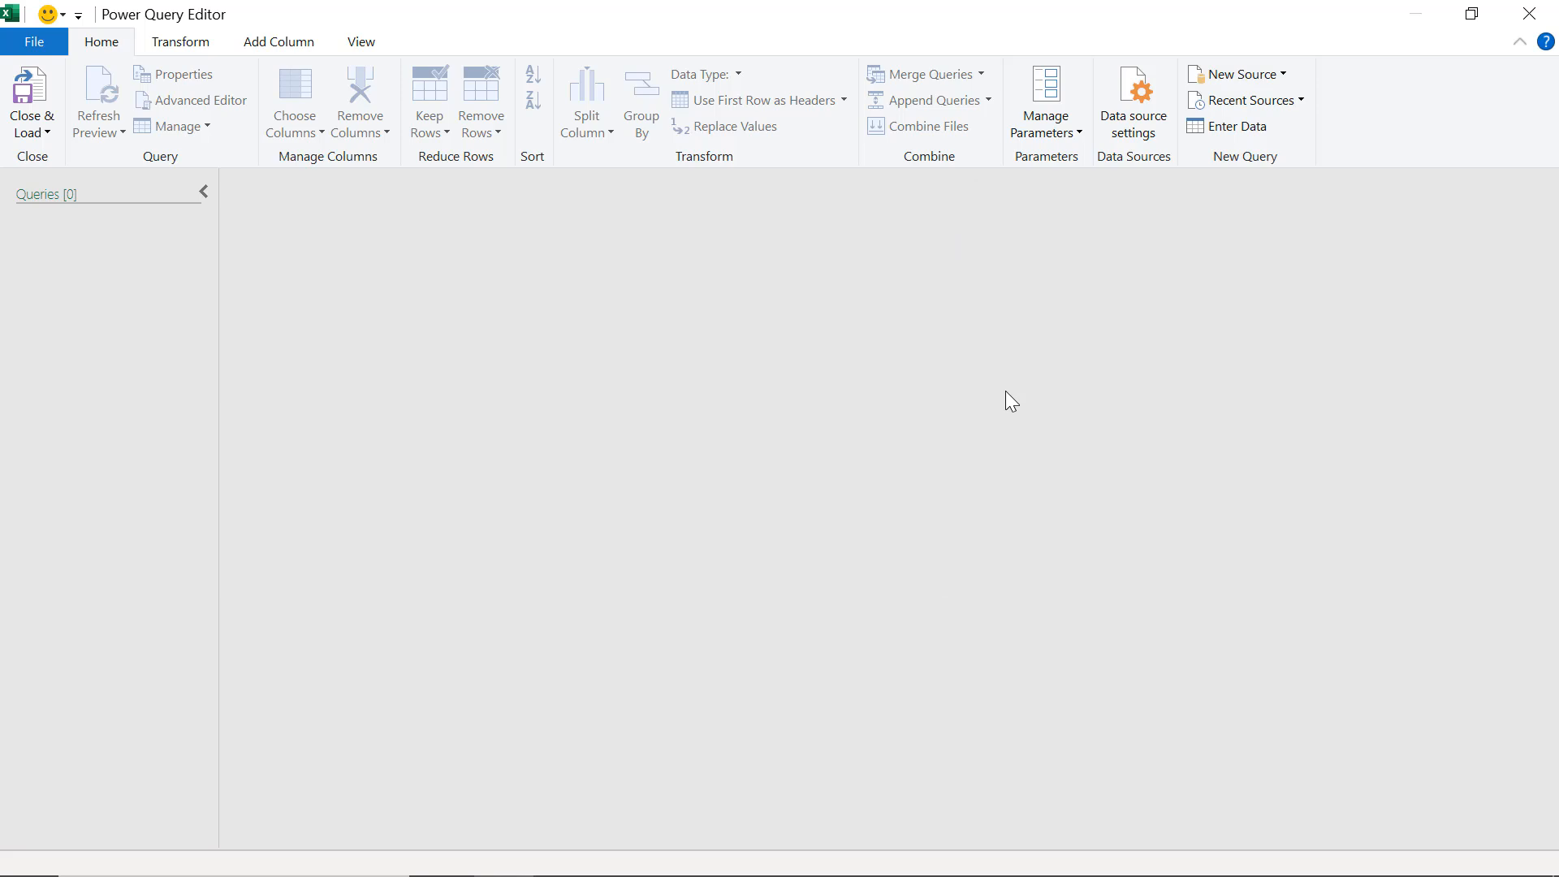
Import the Sales Data sheet from the SALES REPORT Excel workbook as a new query source
{"action": "left_click", "coordinate": [1262, 72]}
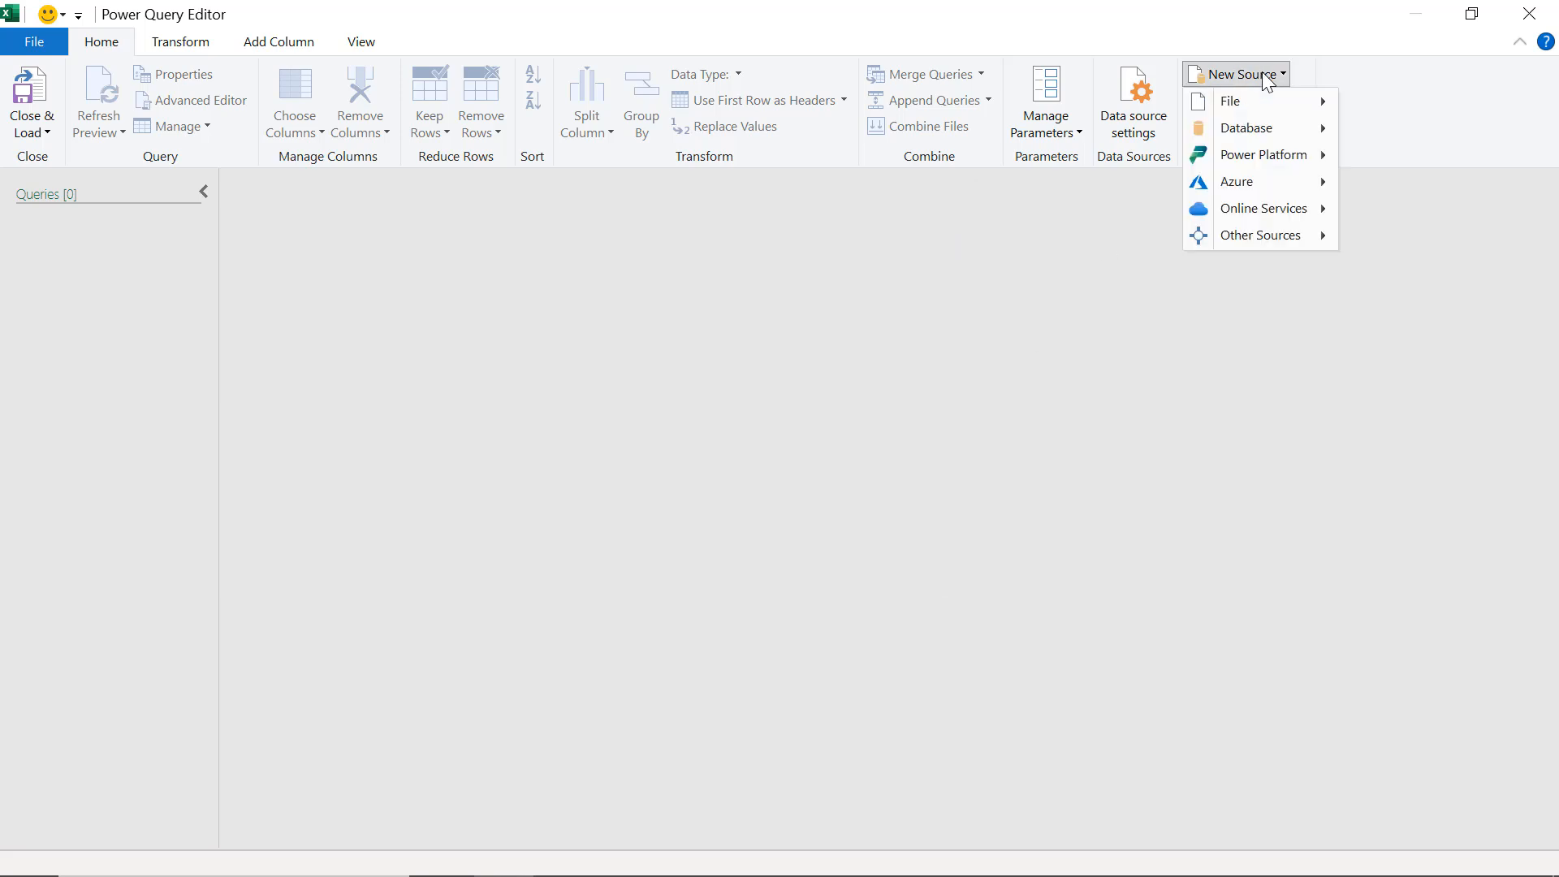
{"action": "mouse_move", "coordinate": [1262, 105]}
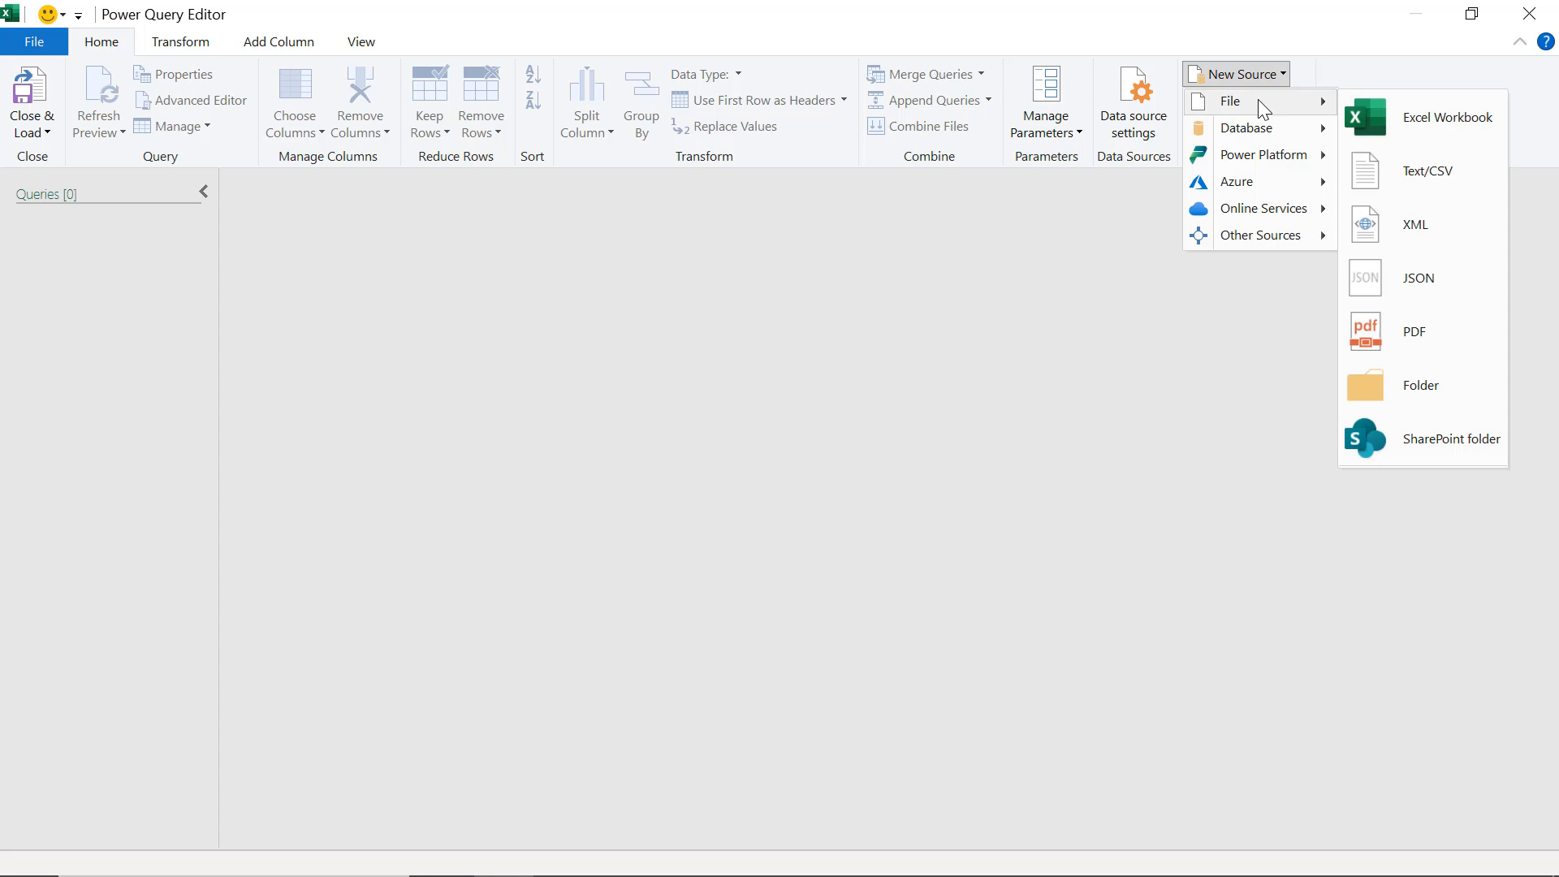
{"action": "left_click", "coordinate": [1414, 123]}
{"action": "scroll", "coordinate": [1083, 422], "scroll_direction": "down", "scroll_amount": 3}
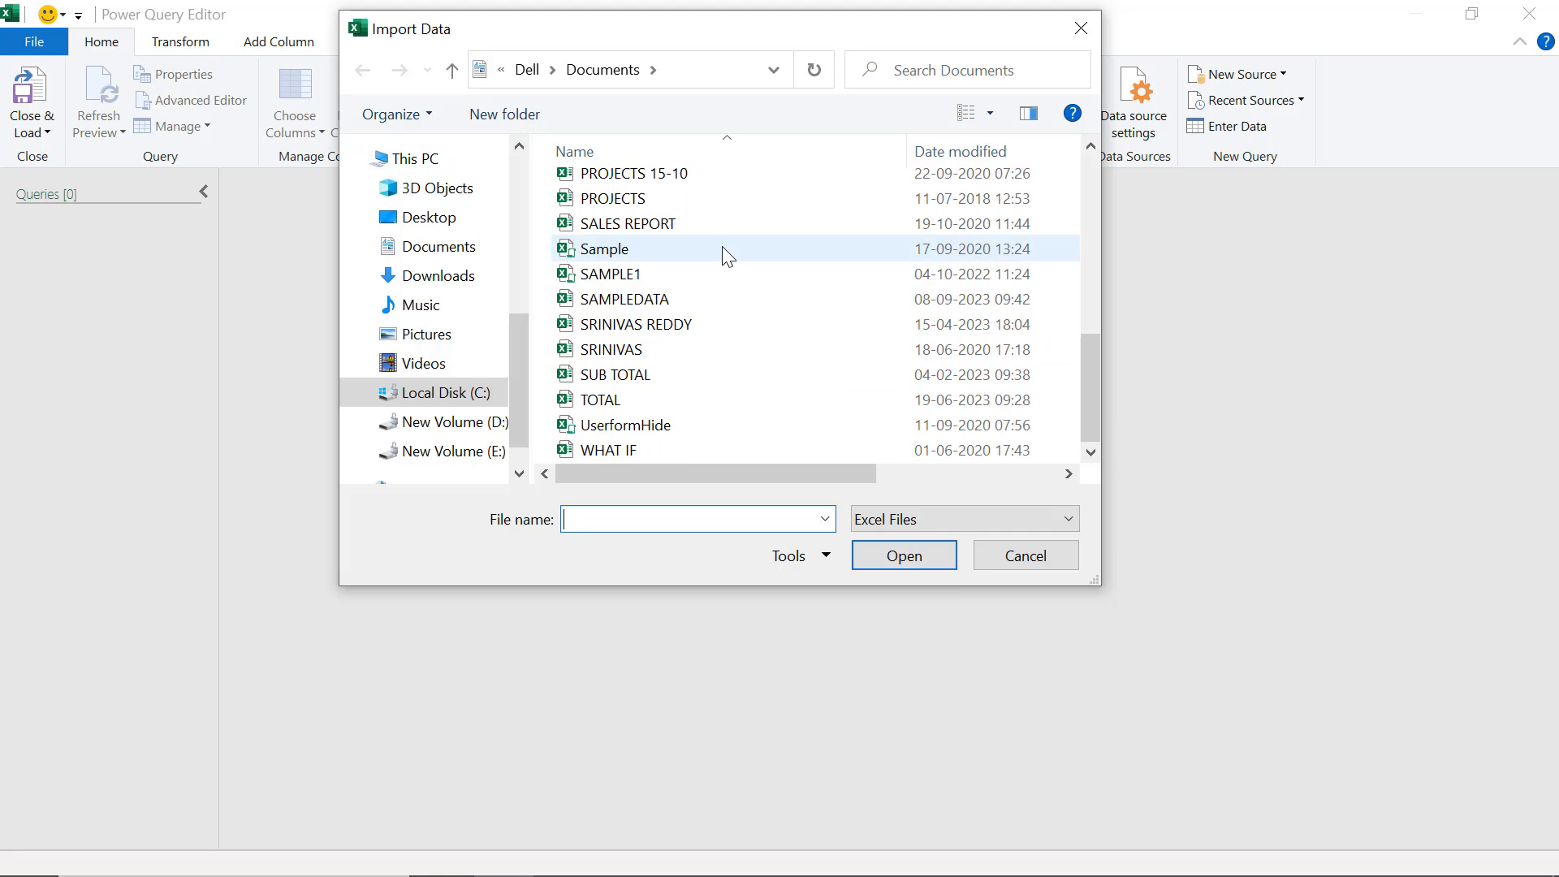
{"action": "left_click", "coordinate": [695, 223]}
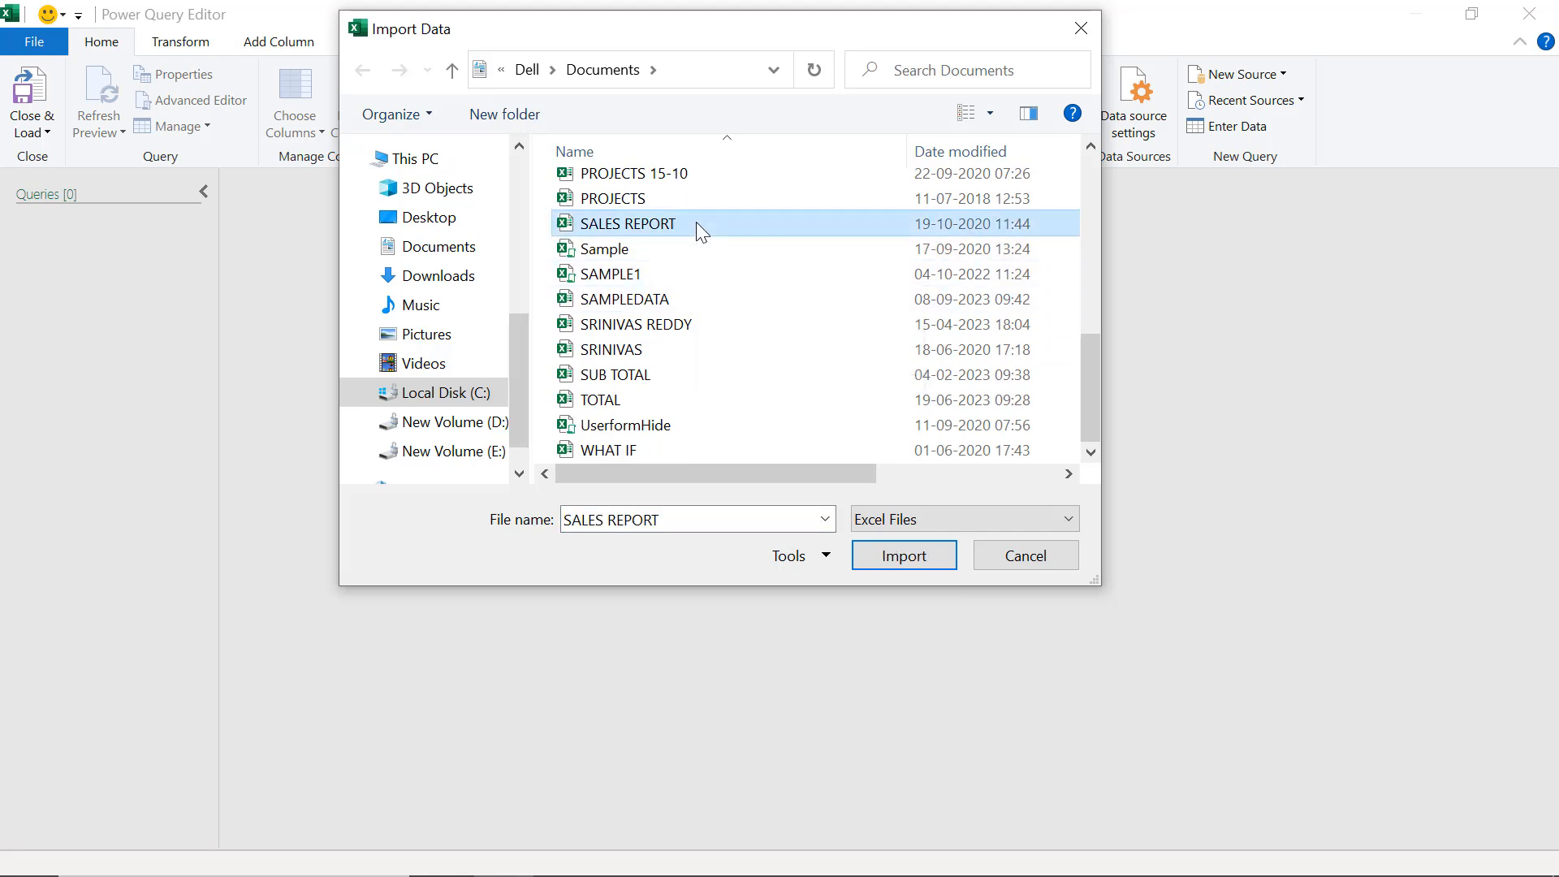
{"action": "left_click", "coordinate": [907, 557]}
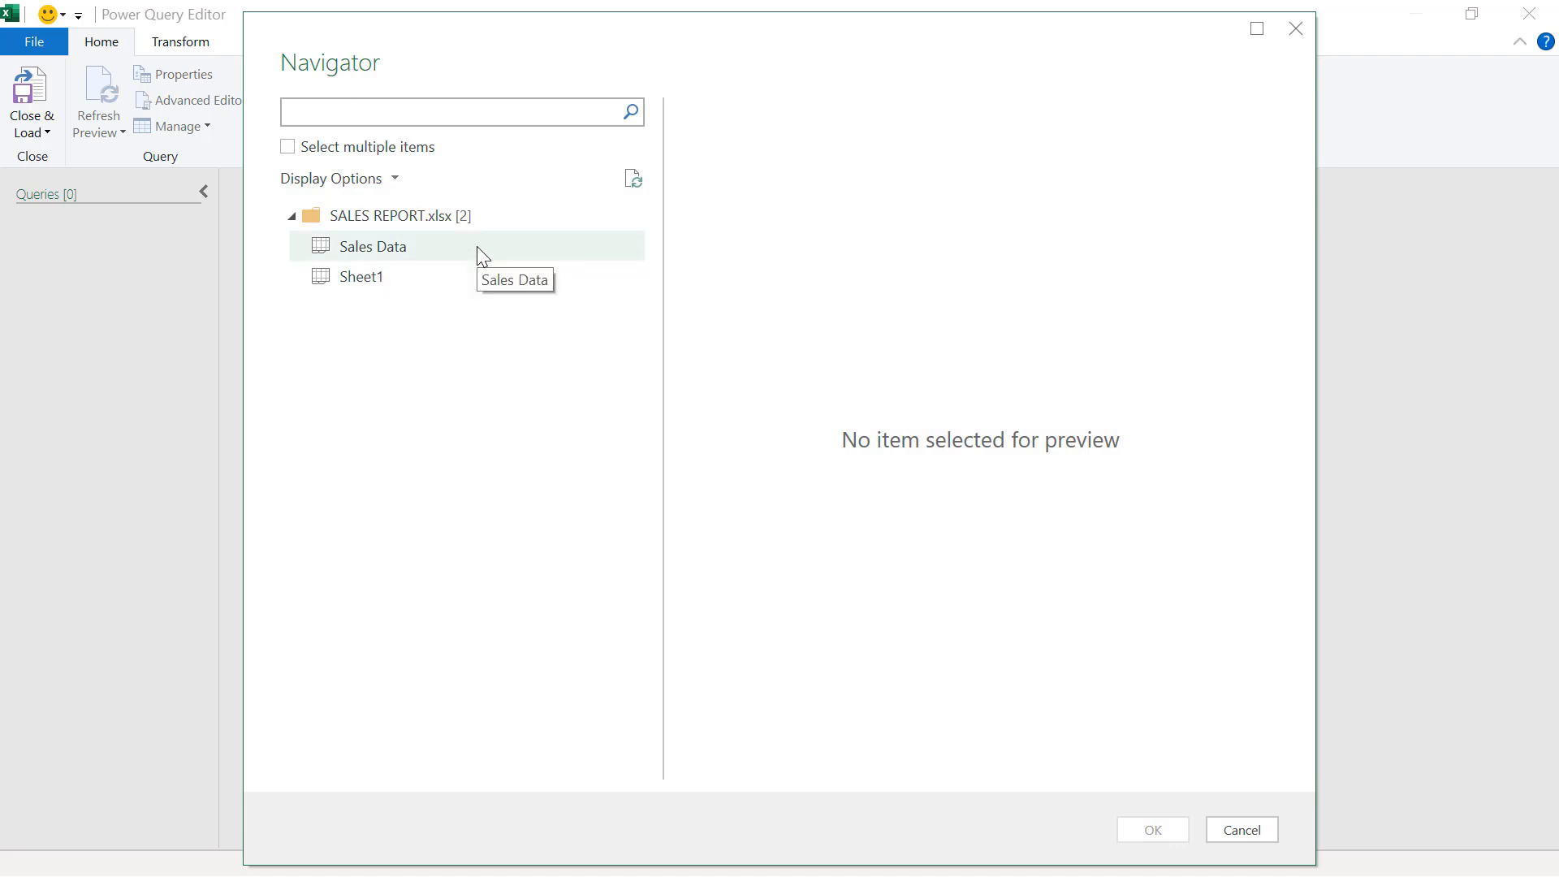
{"action": "left_click", "coordinate": [451, 248]}
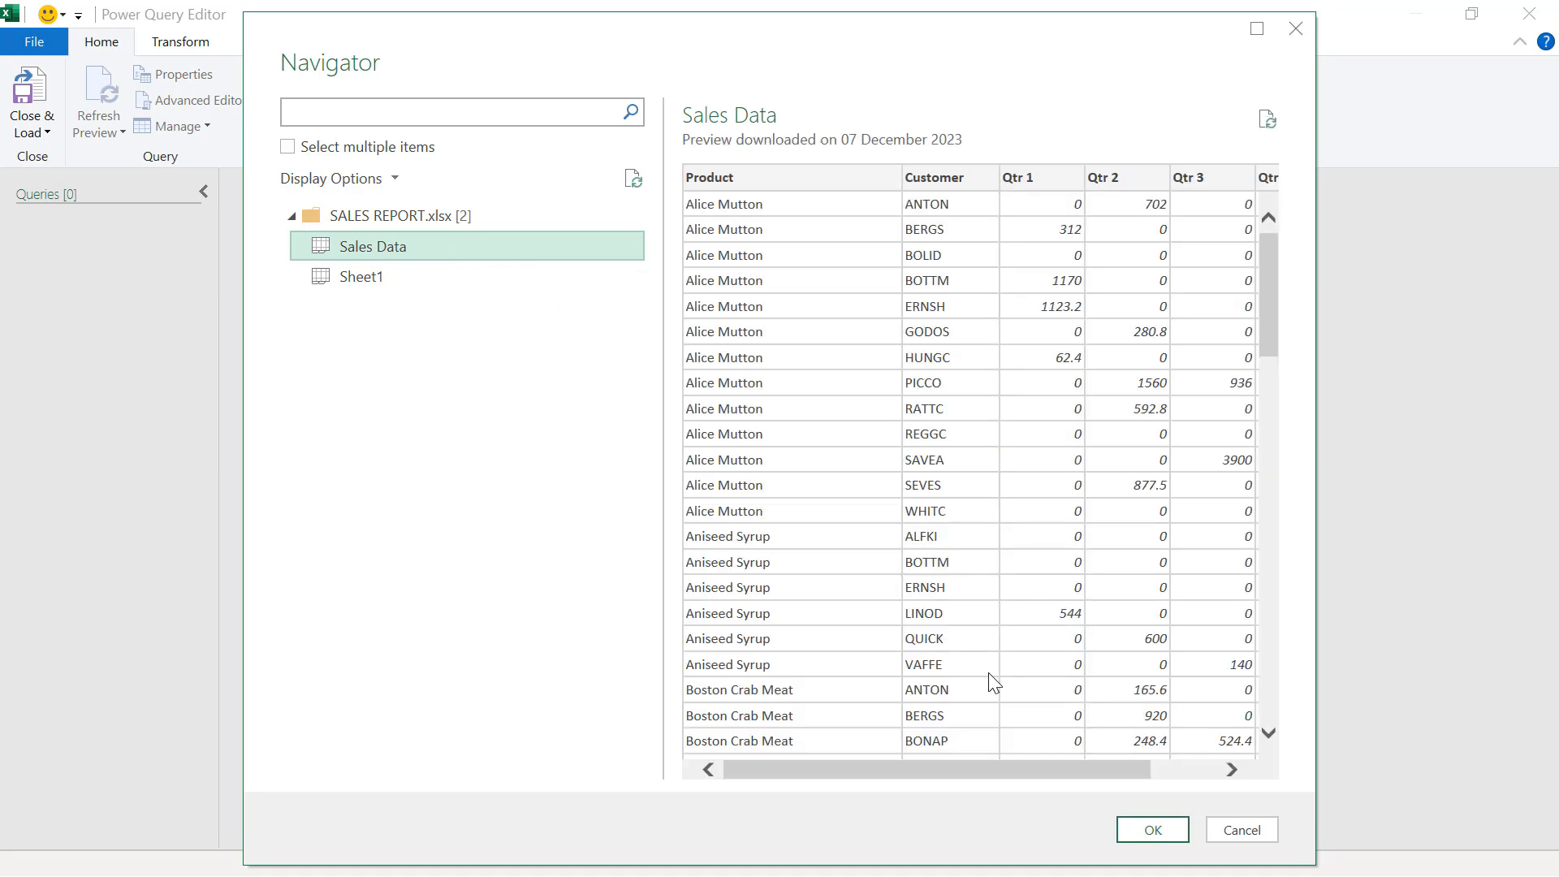
{"action": "left_click", "coordinate": [1152, 829]}
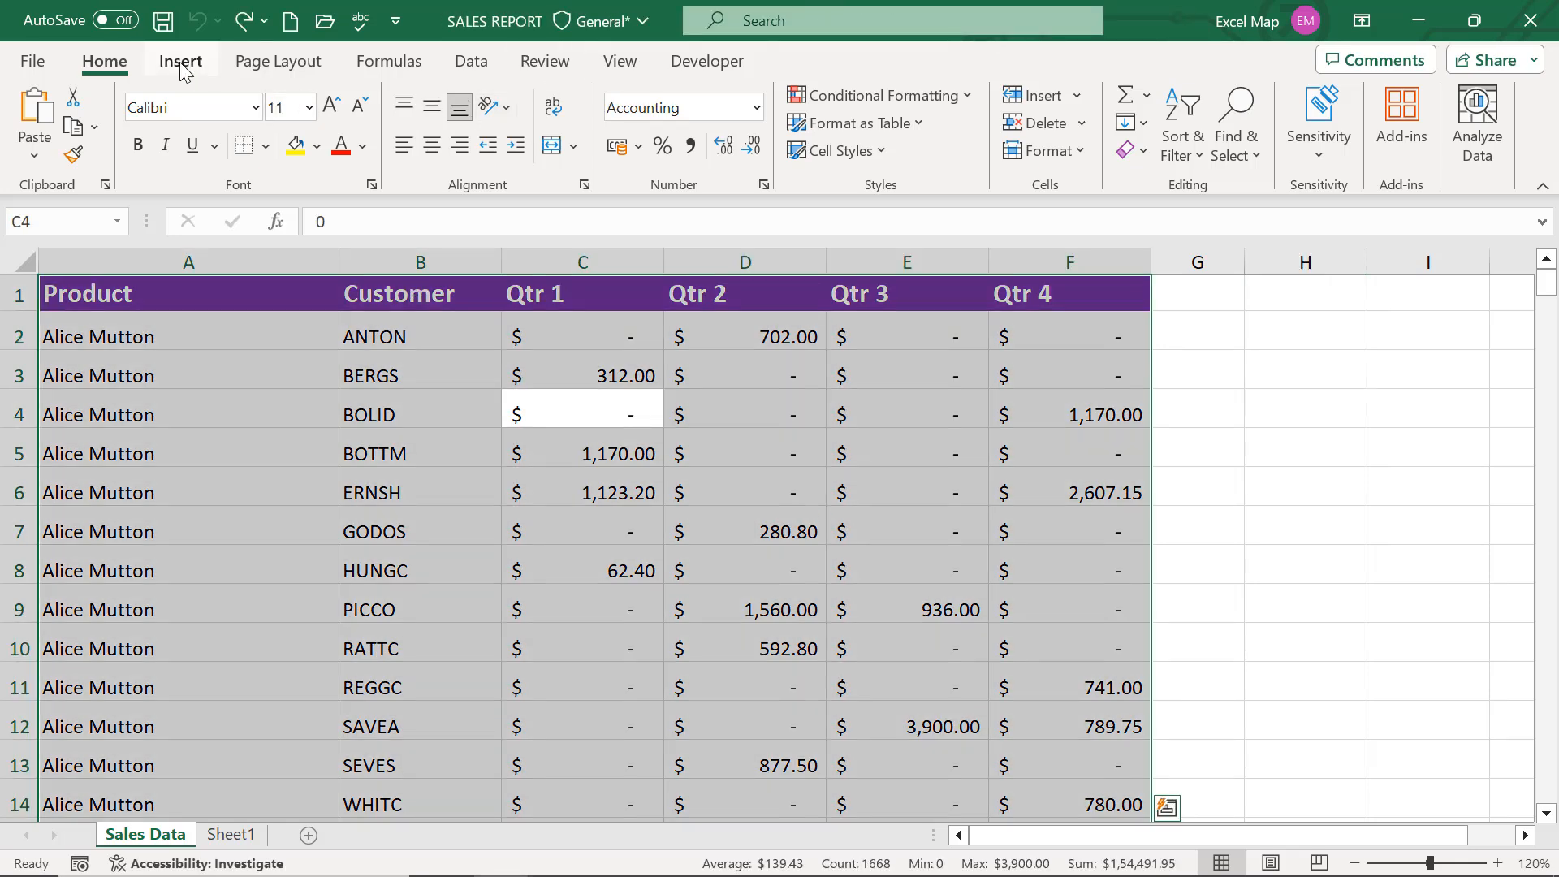
In the SALES REPORT workbook, convert the range A1:F278 on Sales Data into a table with headers
{"action": "left_click", "coordinate": [180, 65]}
{"action": "left_click", "coordinate": [208, 130]}
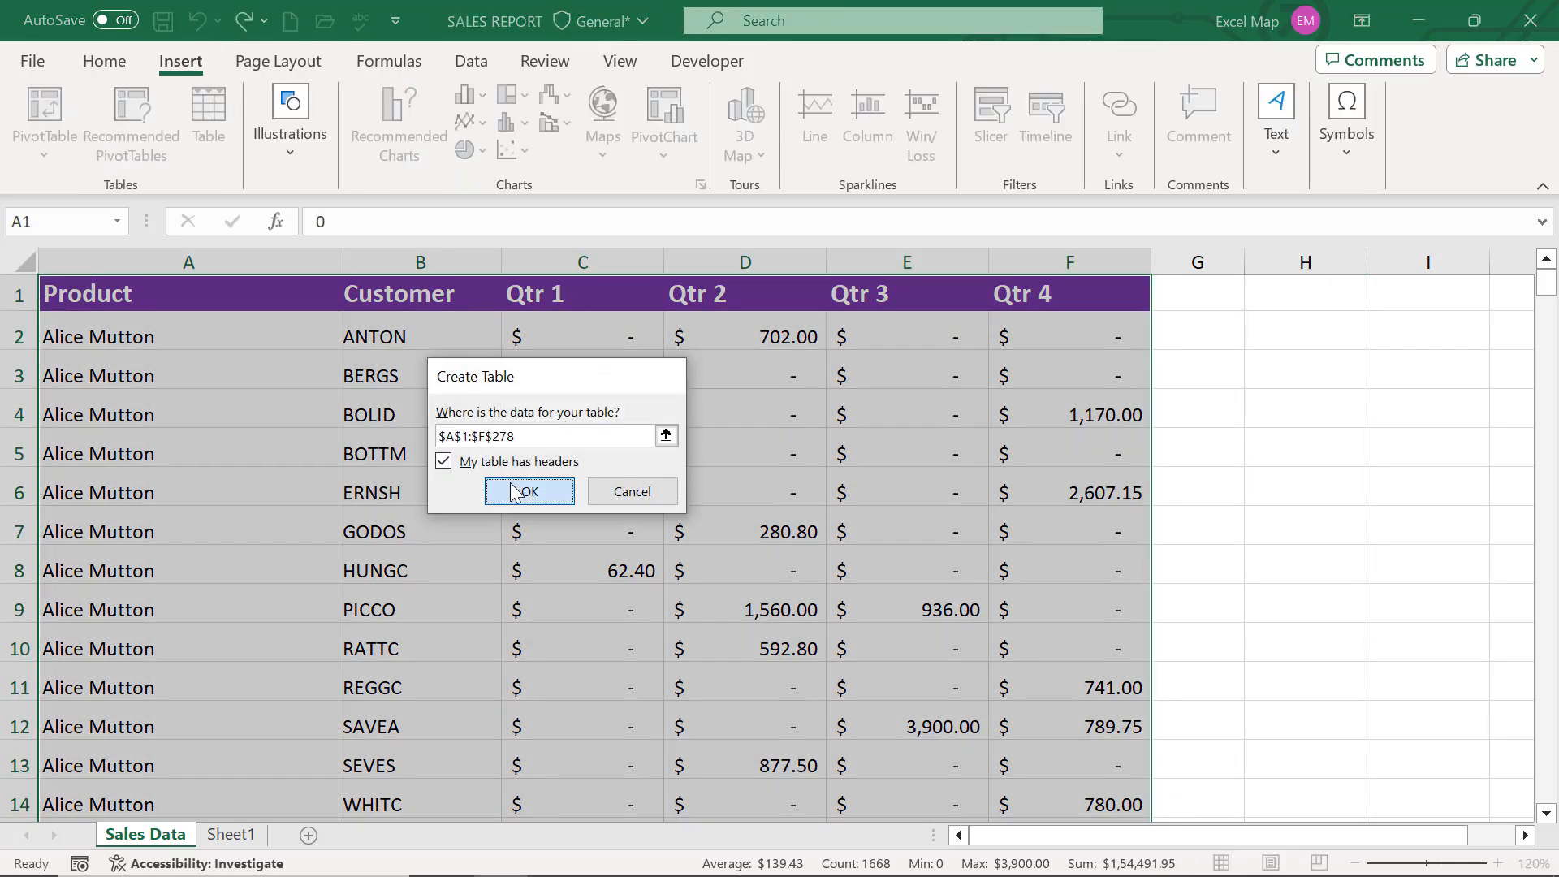
{"action": "left_click", "coordinate": [528, 491]}
Load the Sales Data table into the Power Query Editor as a query
{"action": "left_click", "coordinate": [390, 356]}
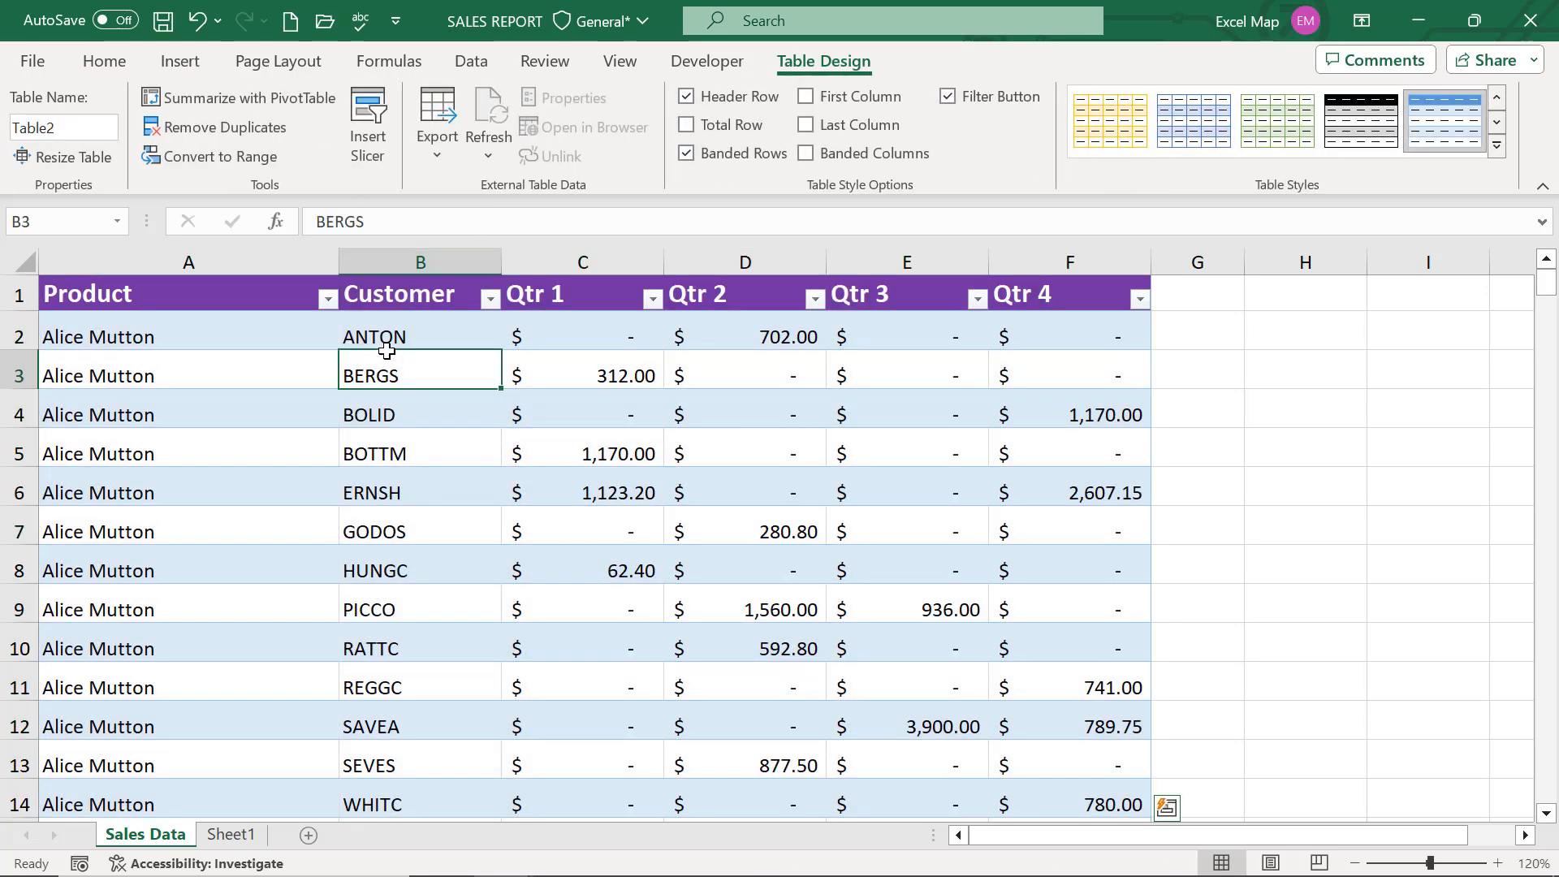
{"action": "left_click", "coordinate": [466, 69]}
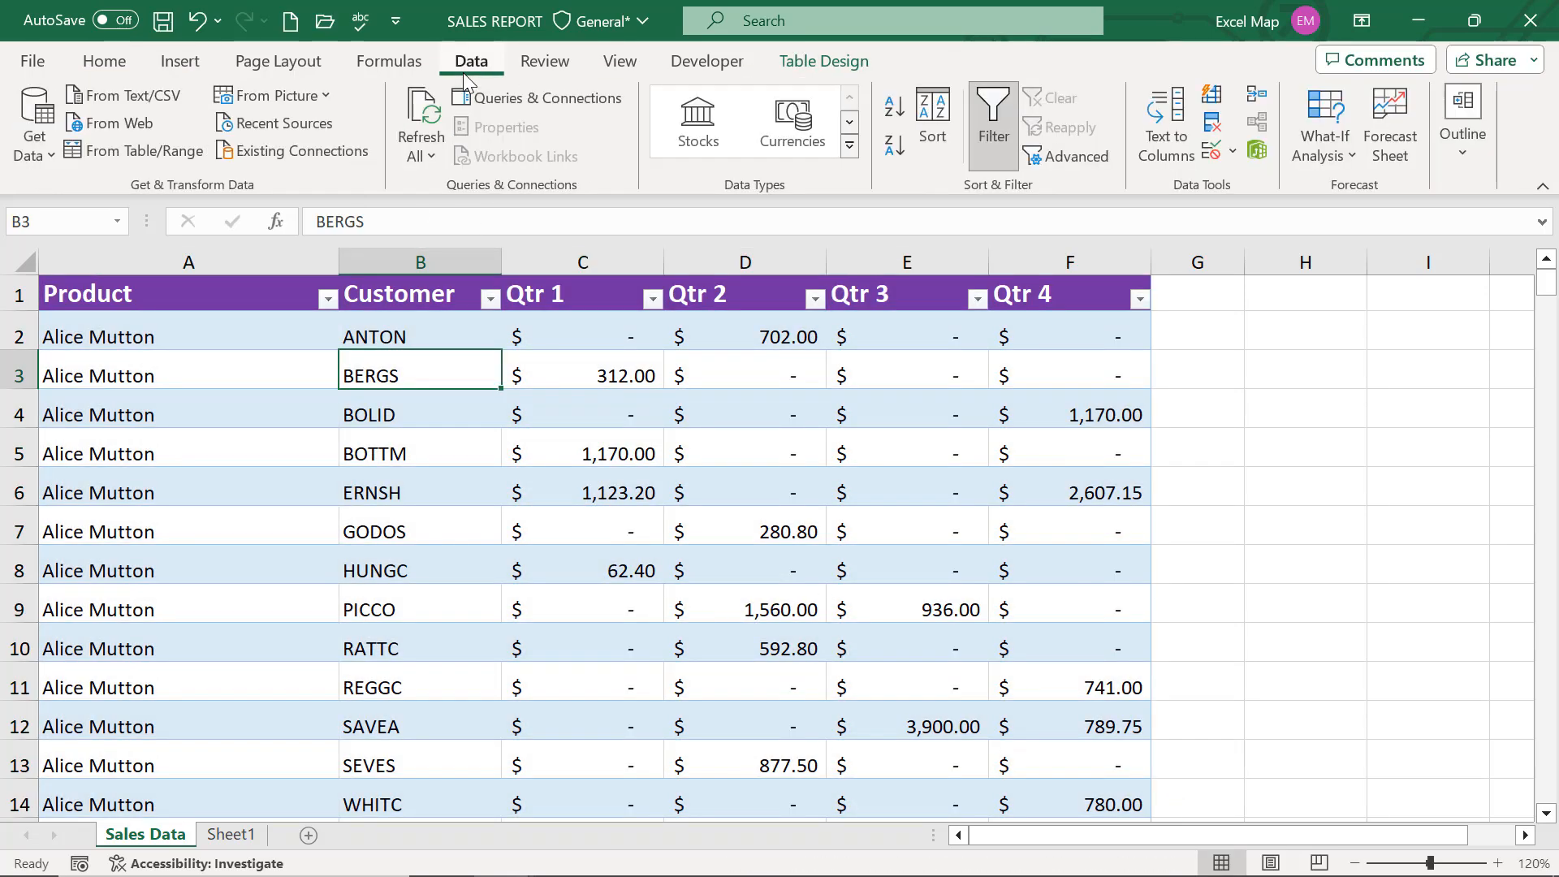
{"action": "left_click", "coordinate": [167, 151]}
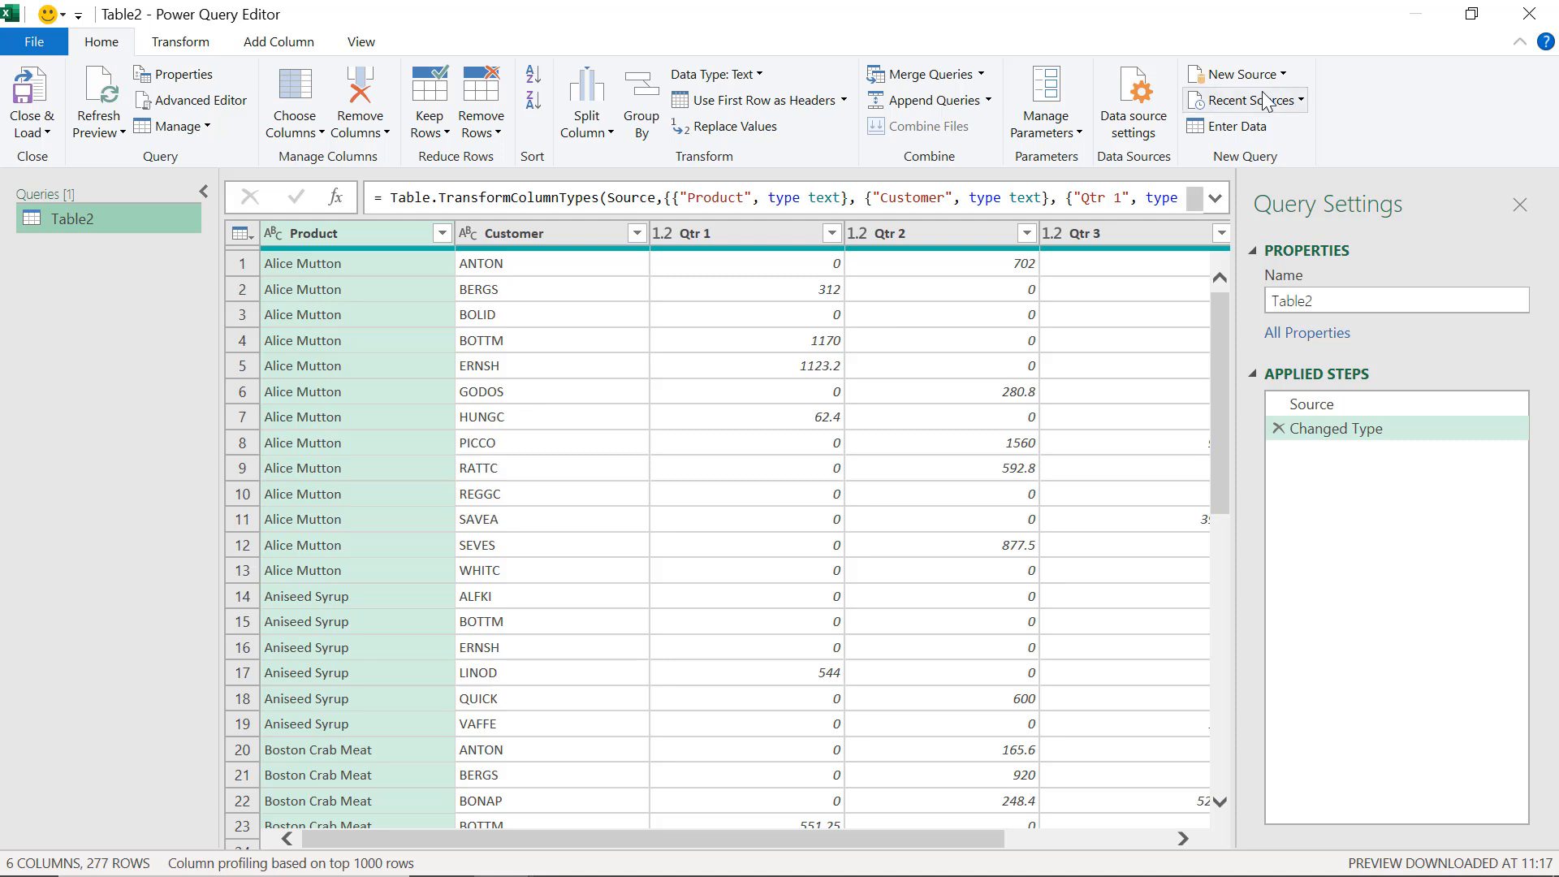
{"action": "left_click", "coordinate": [1289, 78]}
{"action": "mouse_move", "coordinate": [1284, 105]}
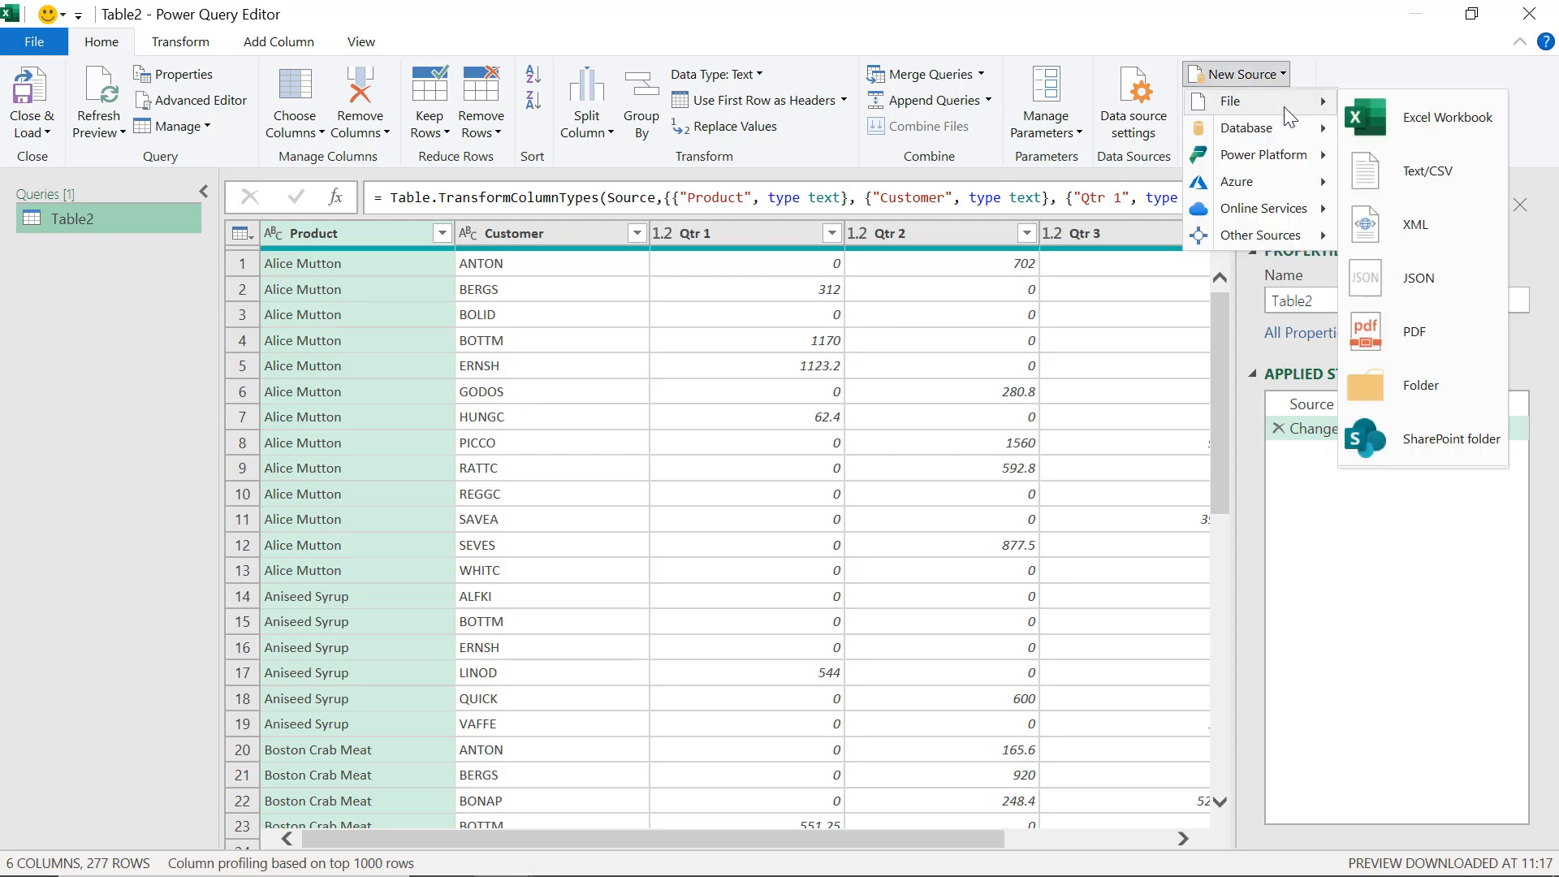
{"action": "left_click", "coordinate": [1124, 45]}
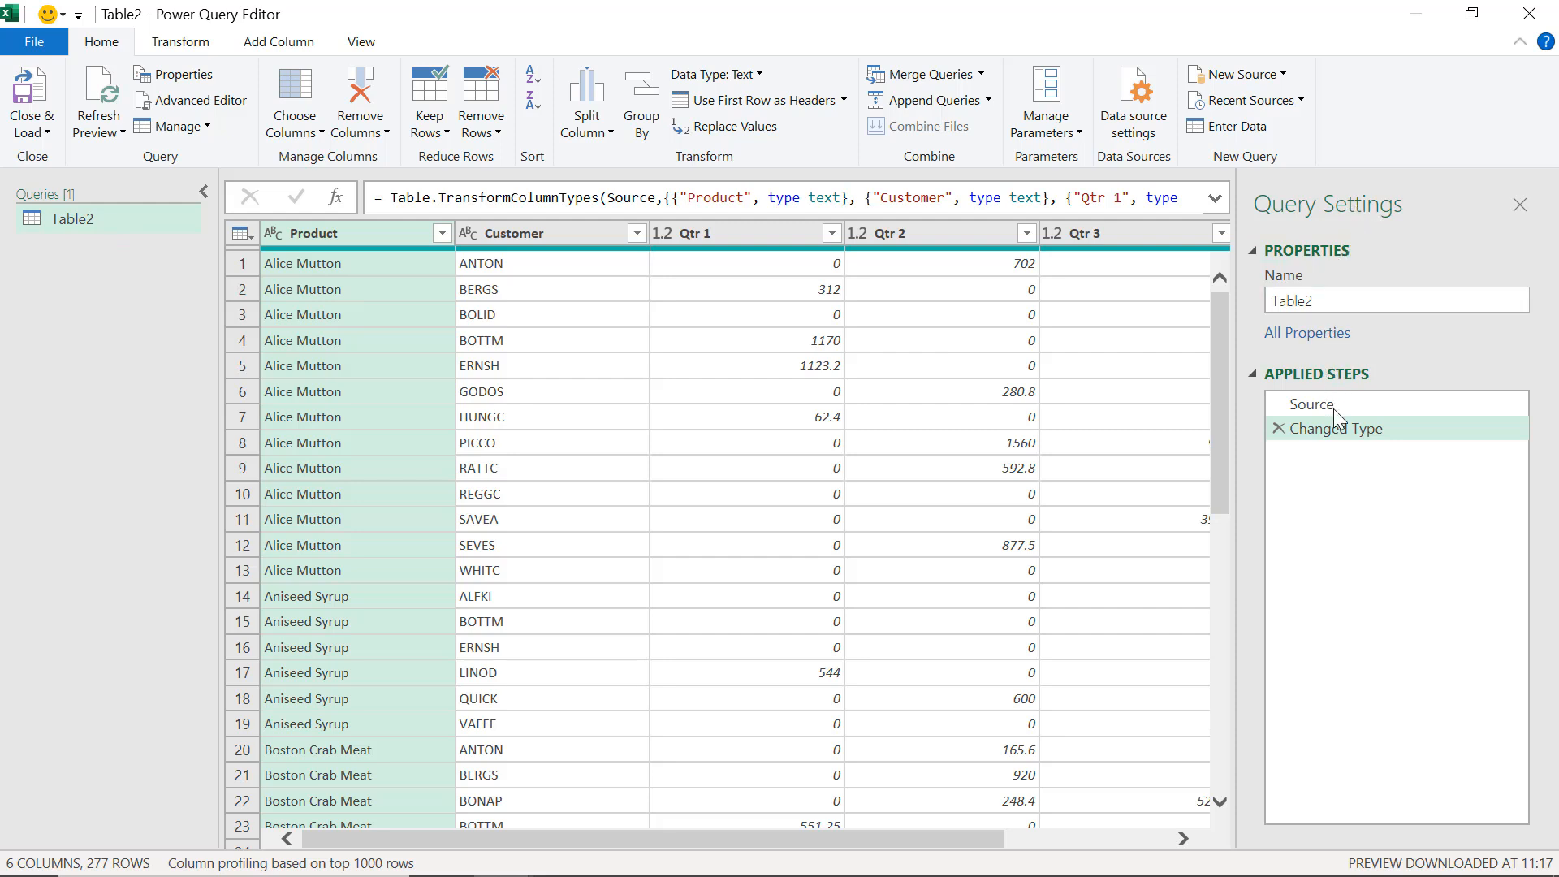
Rename the Table2 query as Sales Report
{"action": "double_click", "coordinate": [1322, 301]}
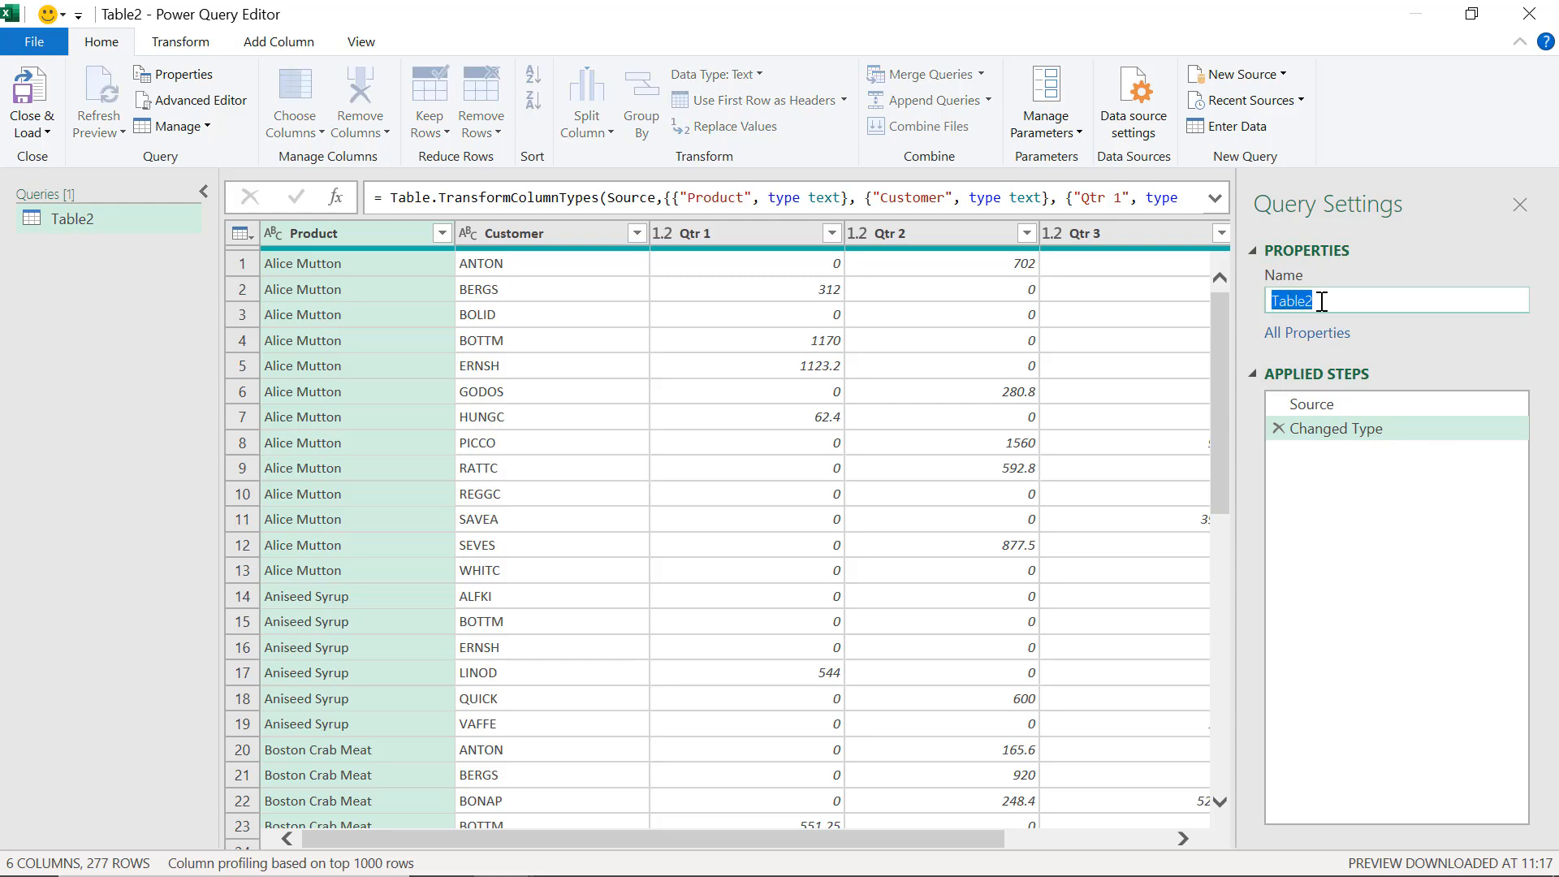
{"action": "type", "text": "Sales Report"}
{"action": "key", "text": "Return"}
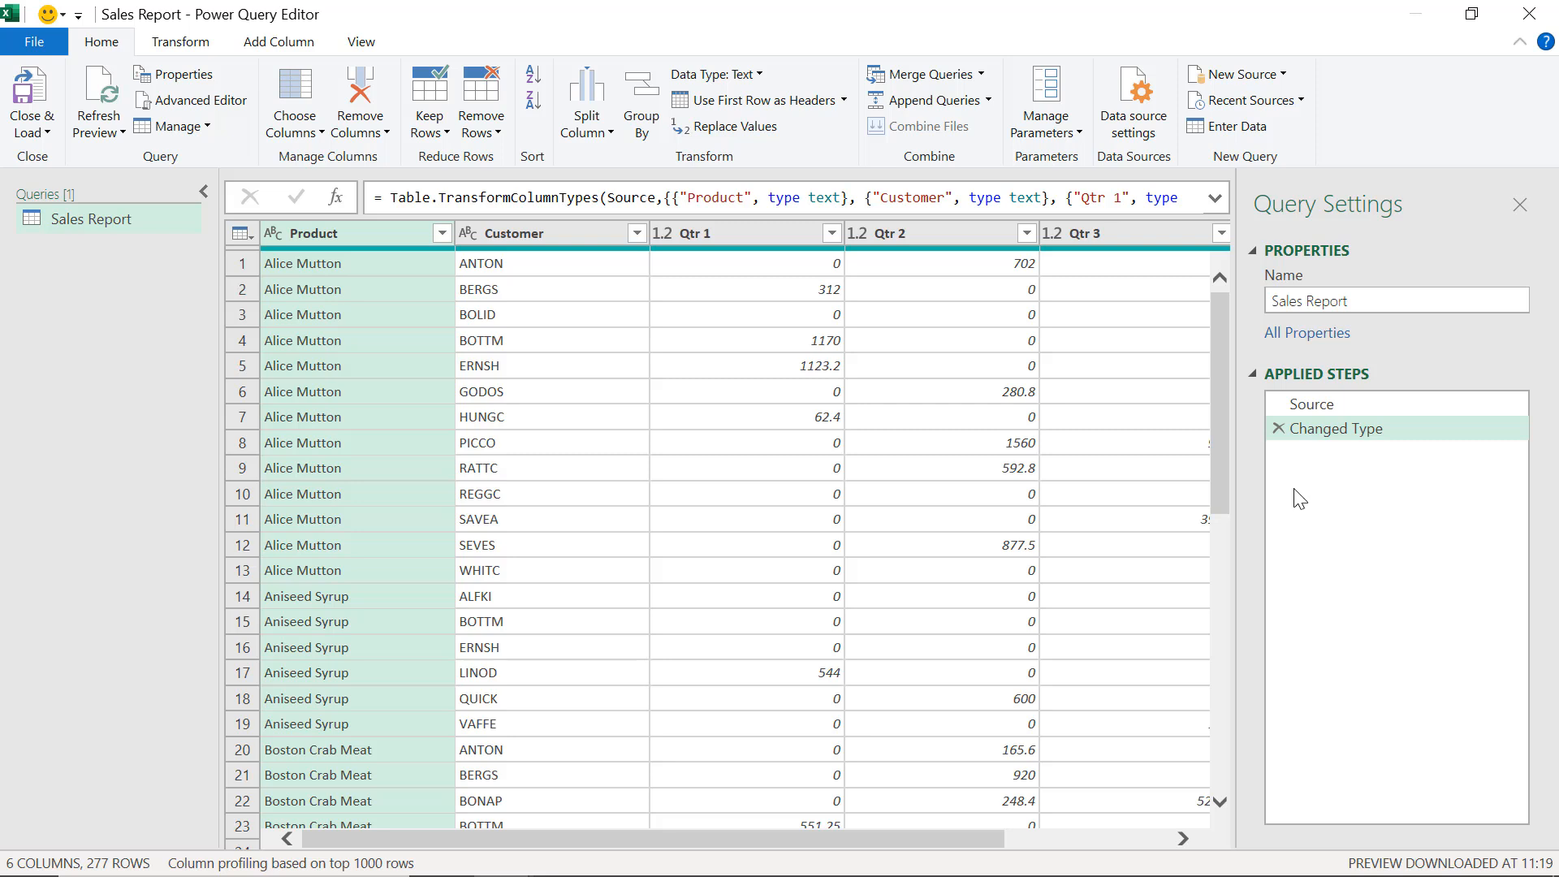
Examine the query's Source and Changed Type steps, its column types and its code in the Advanced Editor
{"action": "left_click", "coordinate": [1397, 406]}
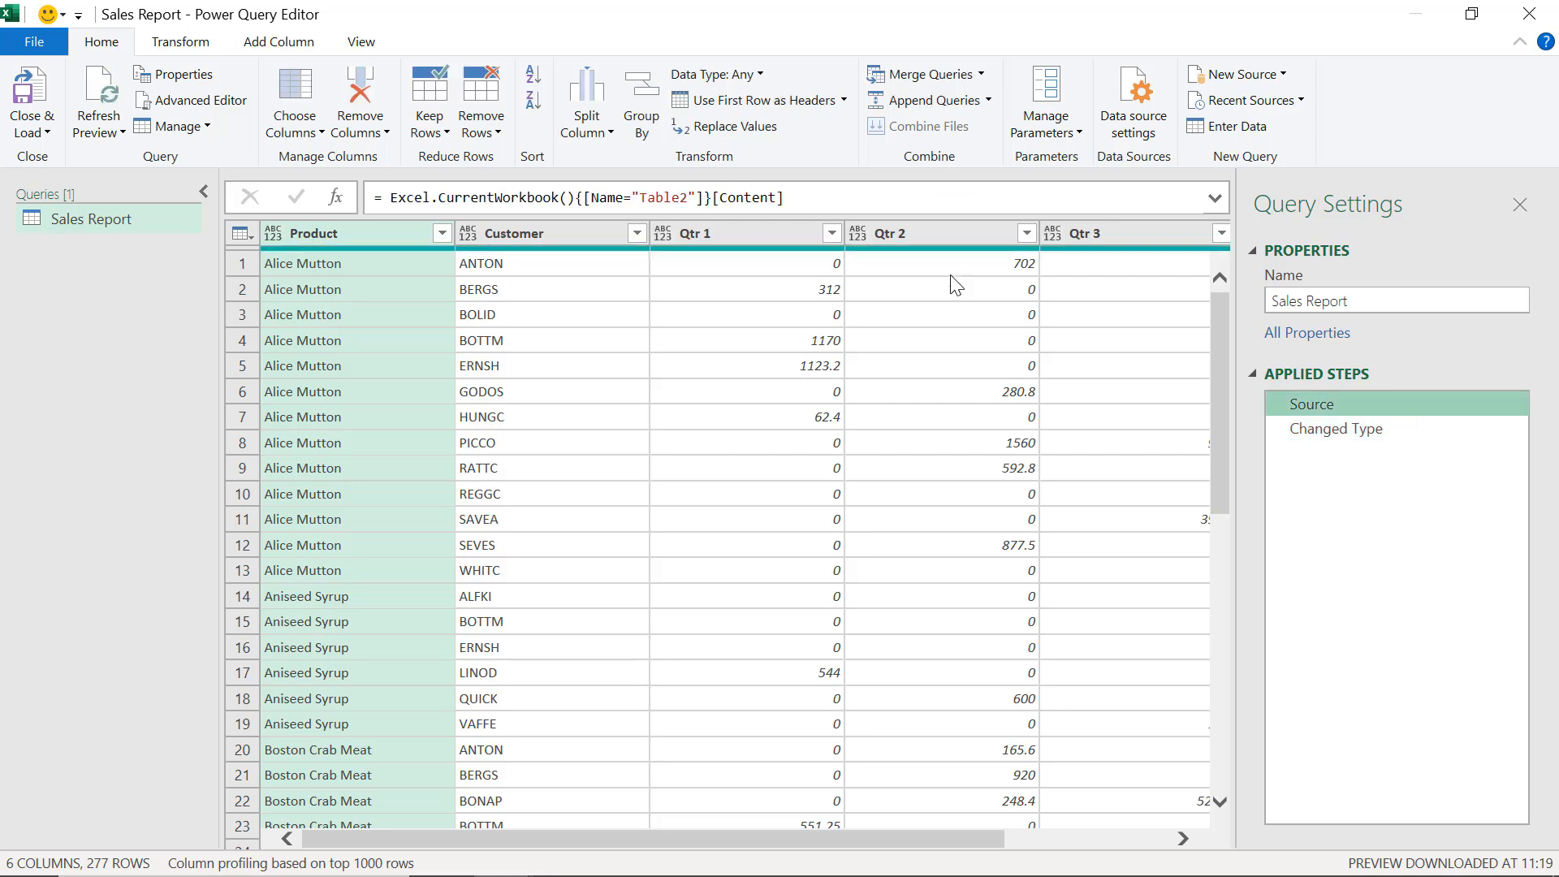
{"action": "left_click", "coordinate": [1339, 429]}
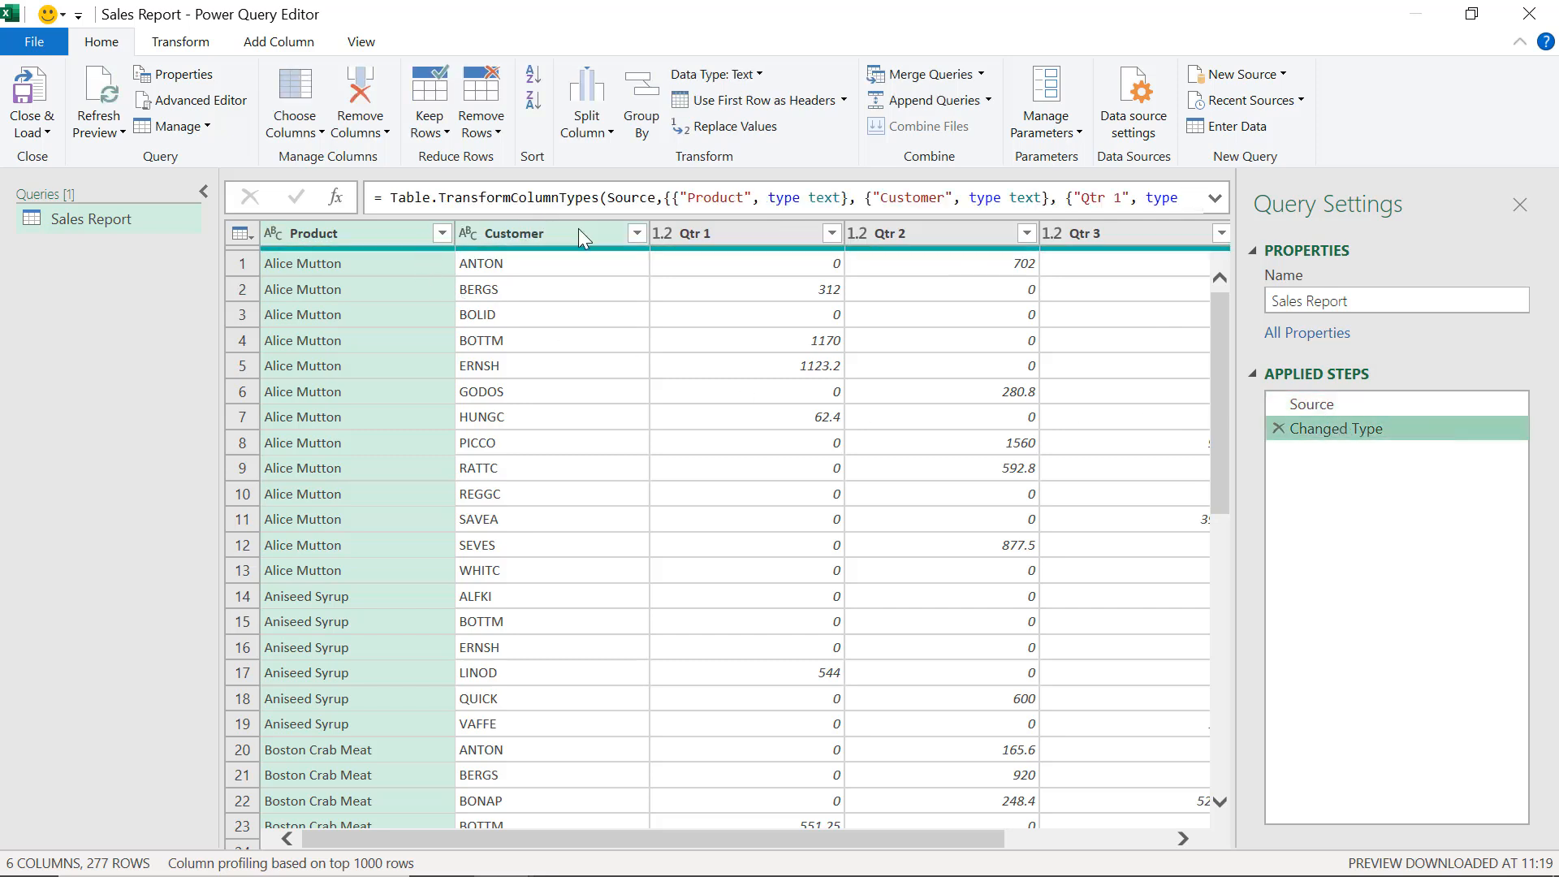
{"action": "scroll", "coordinate": [676, 284], "scroll_direction": "right", "scroll_amount": 3}
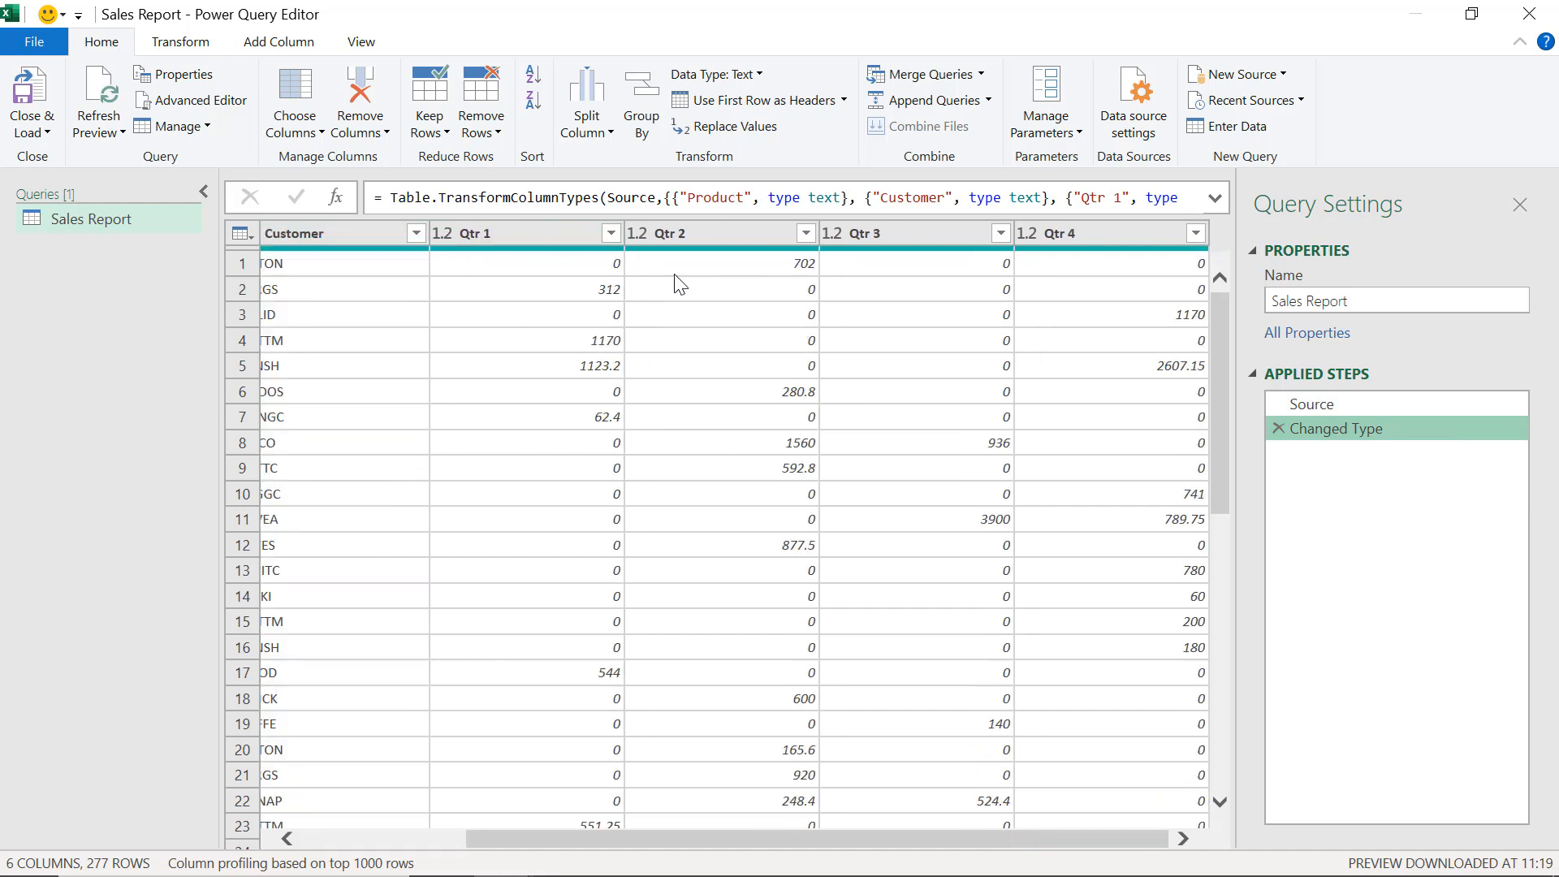
{"action": "scroll", "coordinate": [680, 284], "scroll_direction": "left", "scroll_amount": 3}
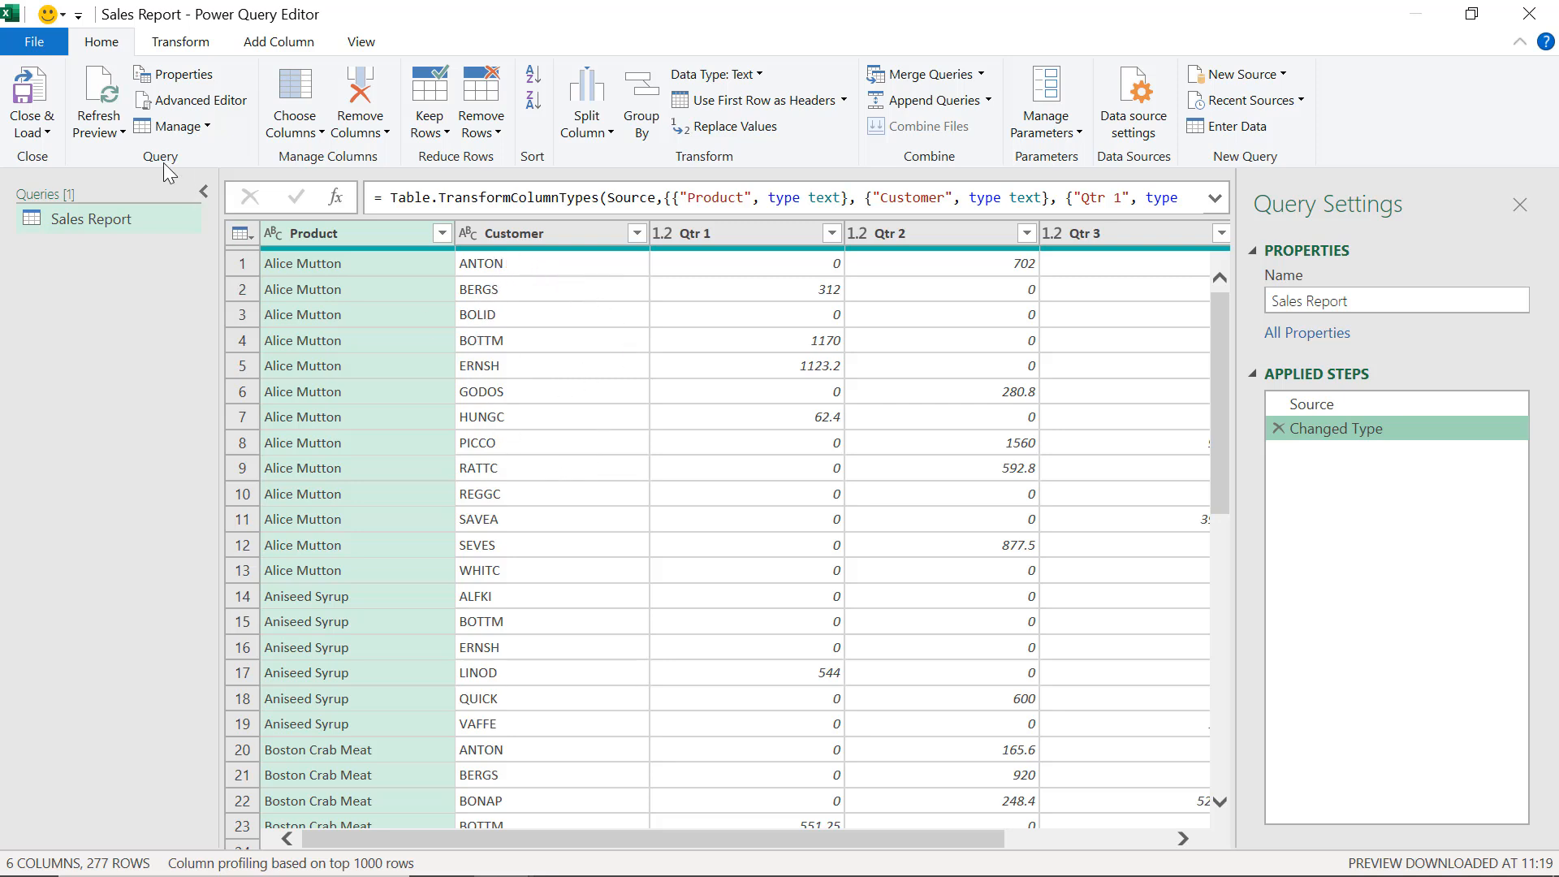
{"action": "left_click", "coordinate": [98, 88]}
{"action": "left_click", "coordinate": [202, 113]}
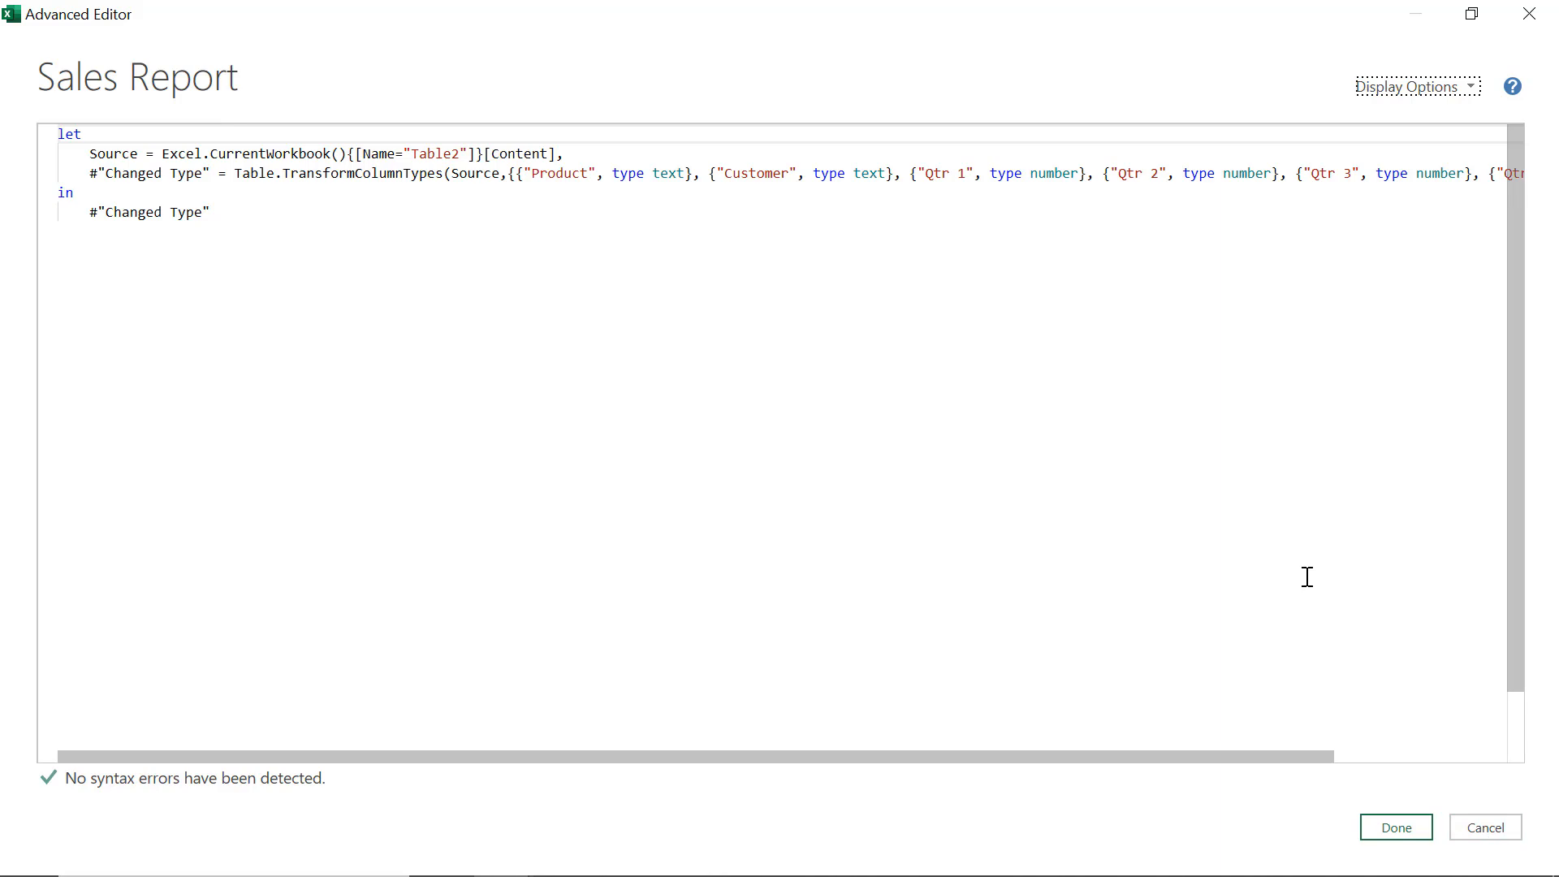
{"action": "left_click", "coordinate": [1485, 828]}
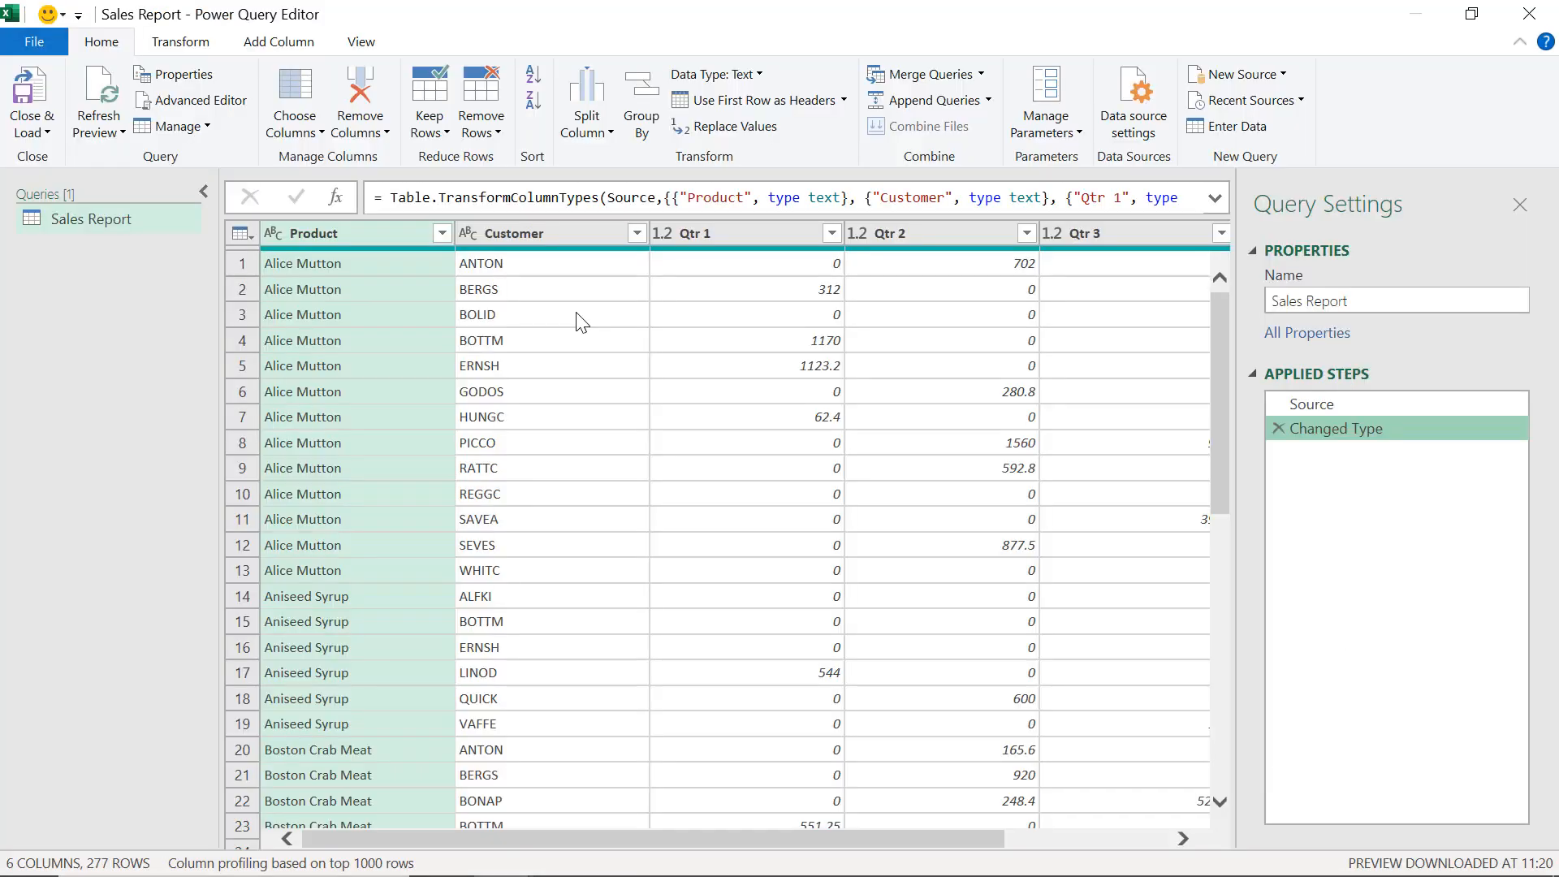
Choose the columns to keep in the Sales Report query, leaving out Qtr 2
{"action": "left_click", "coordinate": [310, 134]}
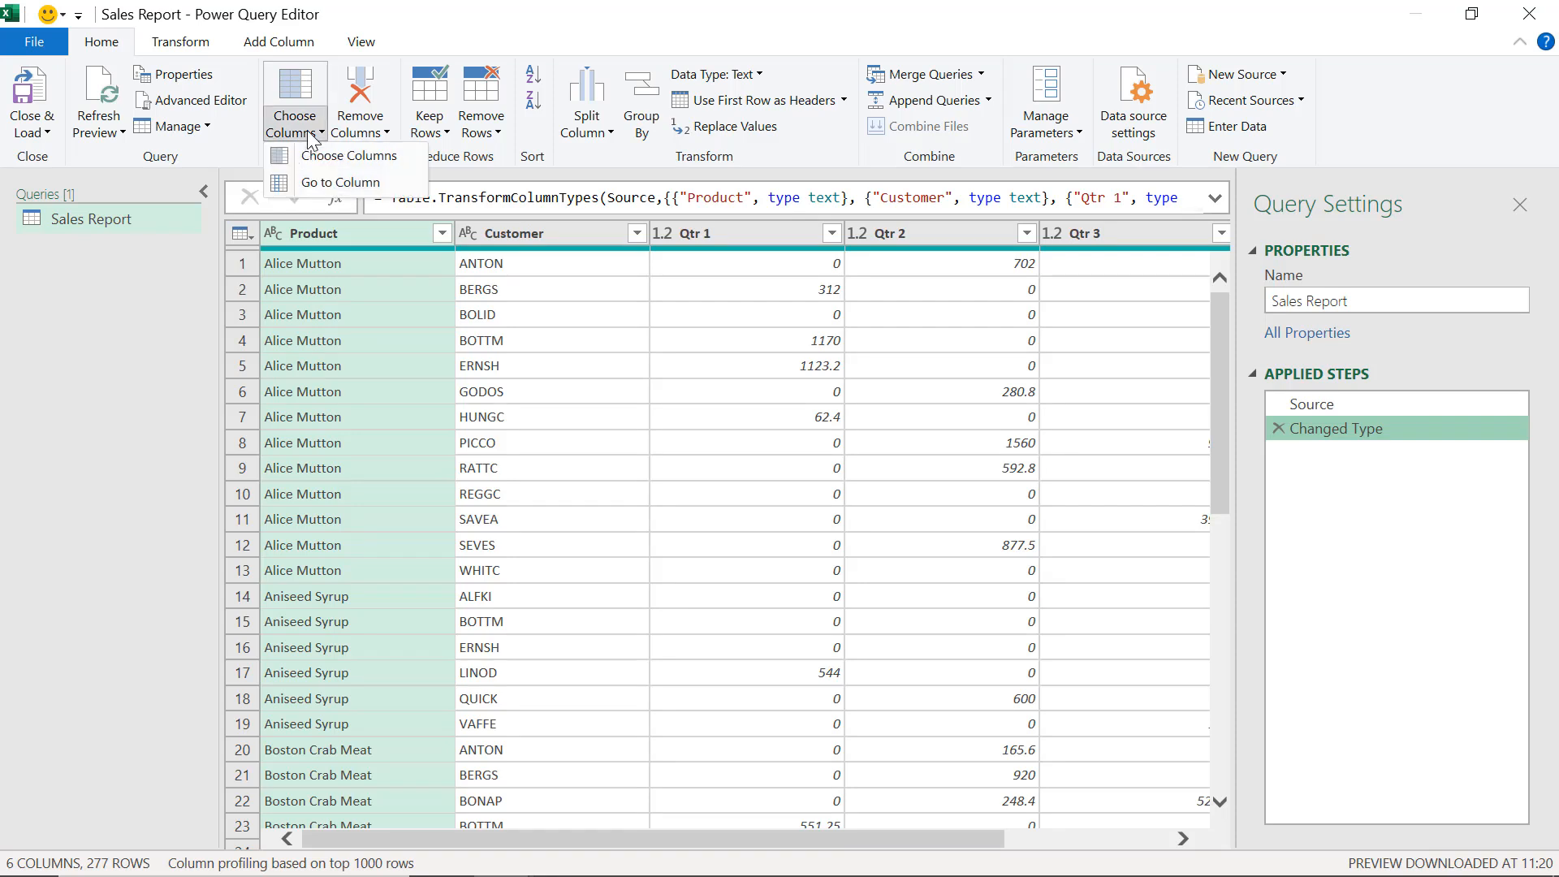
{"action": "left_click", "coordinate": [316, 160]}
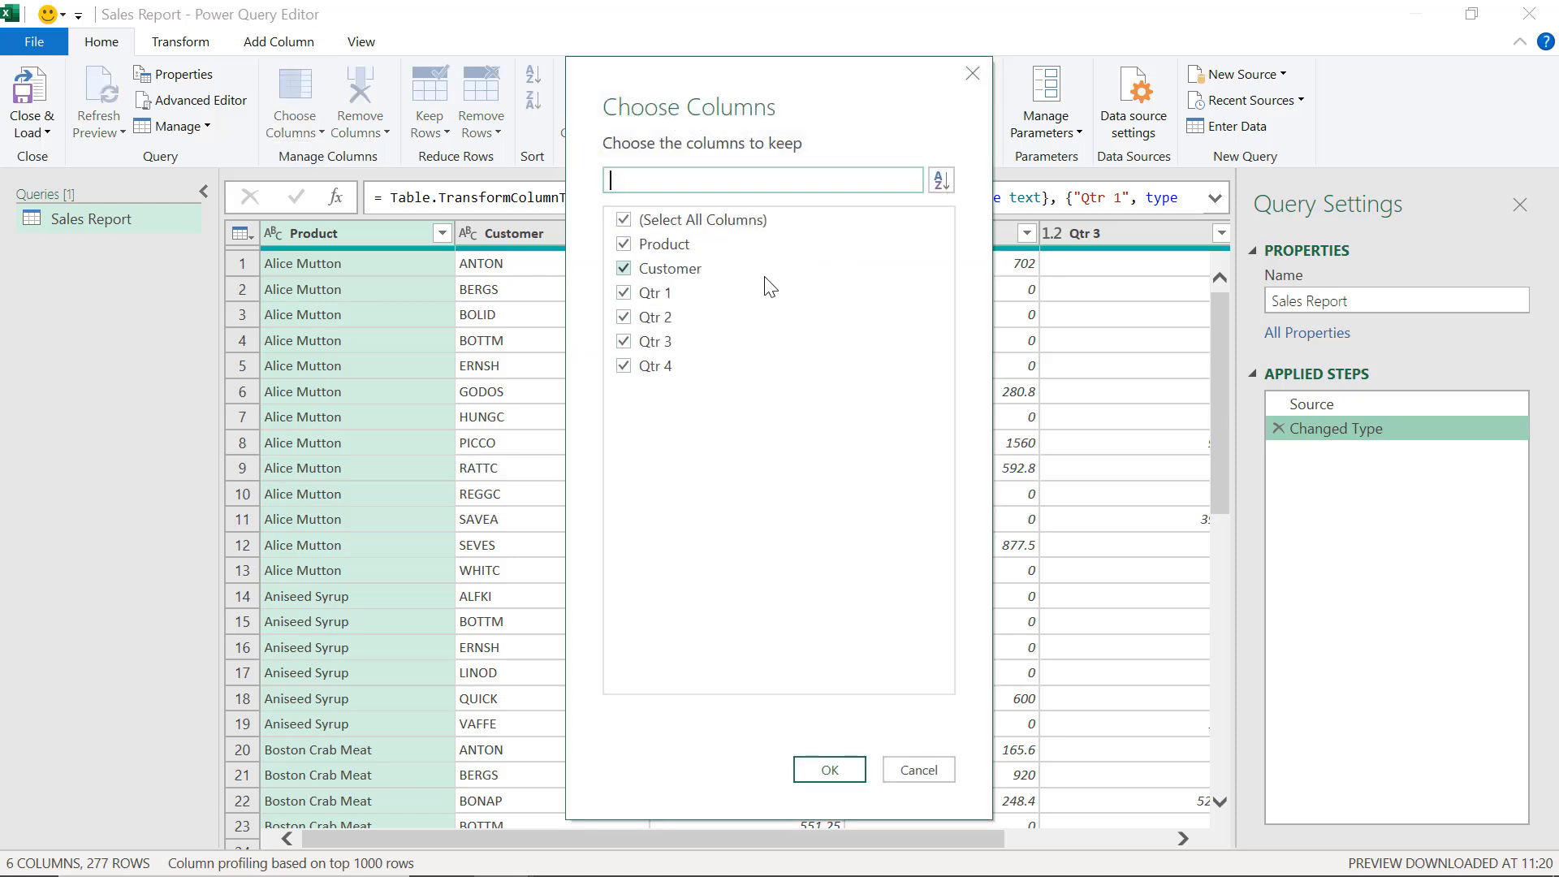
{"action": "left_click", "coordinate": [624, 317]}
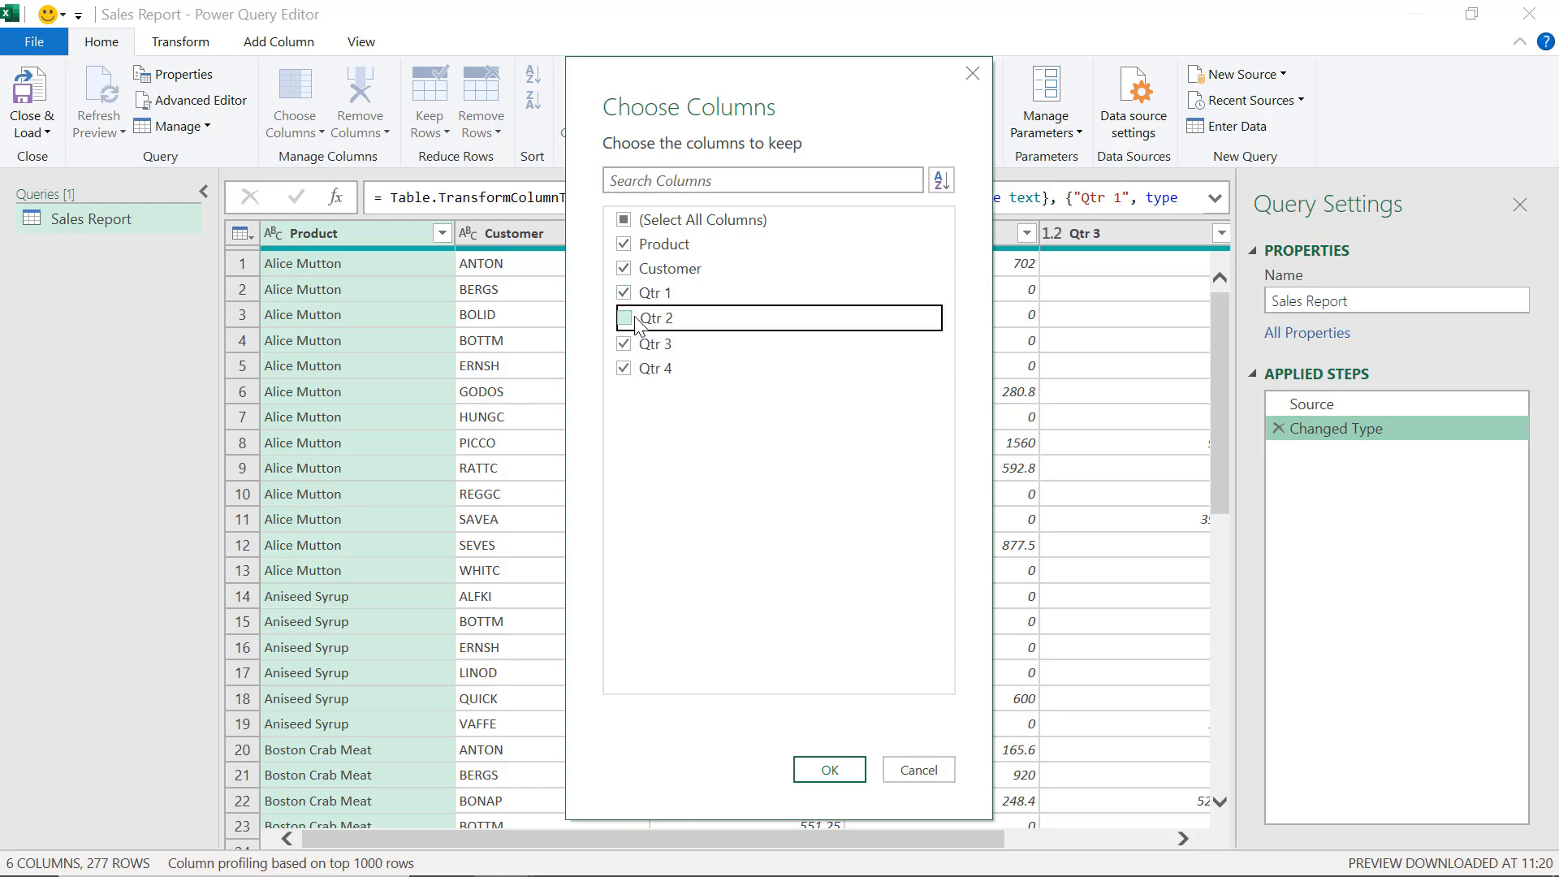
{"action": "left_click", "coordinate": [822, 770]}
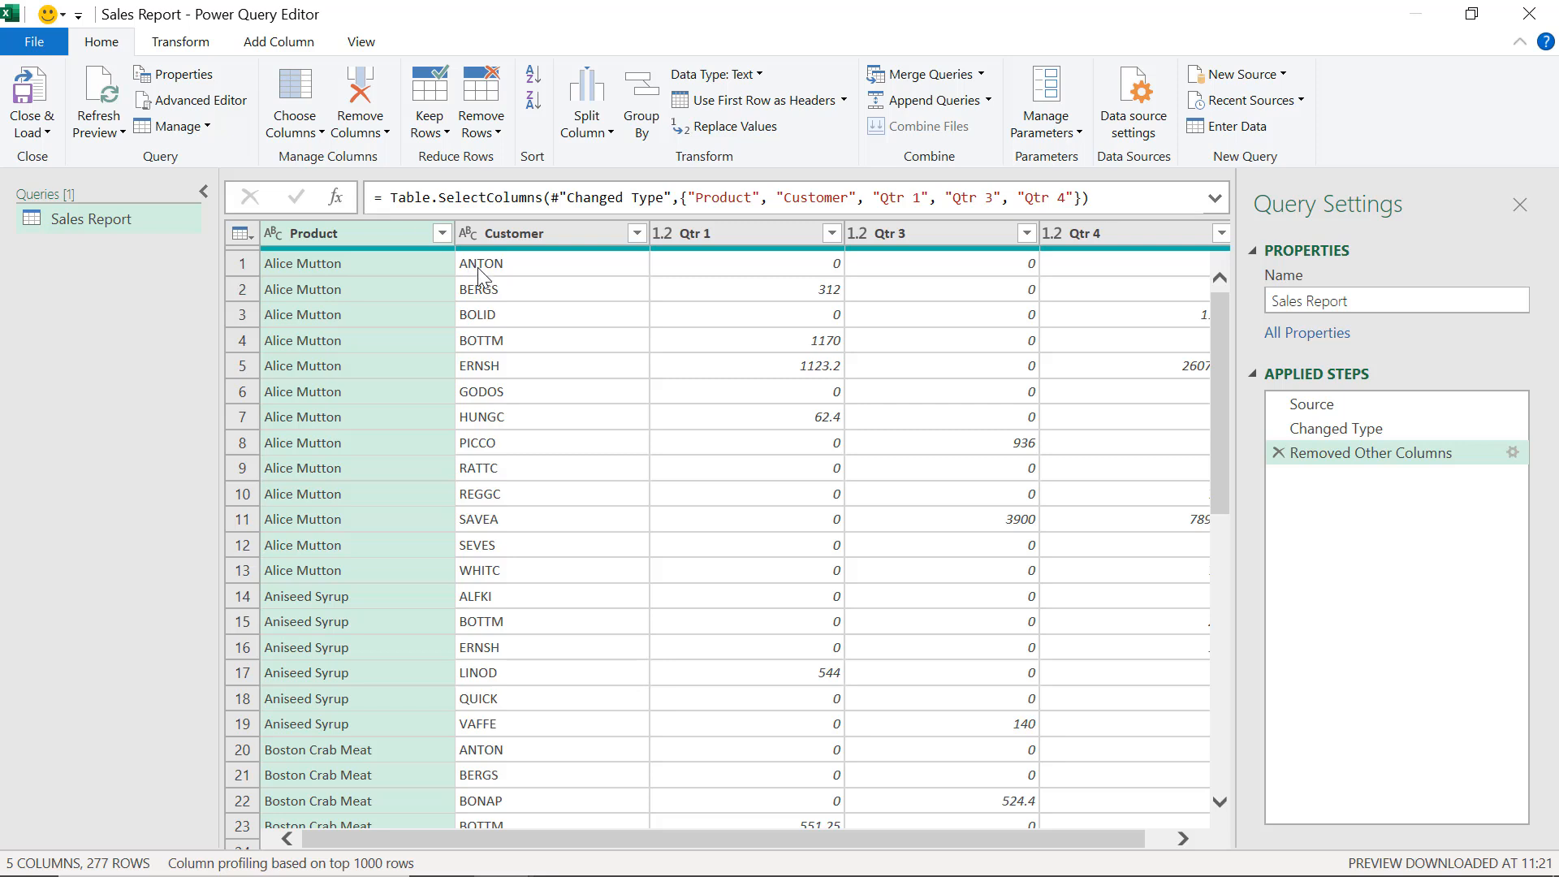
Review the choice of kept columns without altering it and delete the Removed Other Columns step from the Sales Report query
{"action": "left_click", "coordinate": [300, 132]}
{"action": "left_click", "coordinate": [345, 155]}
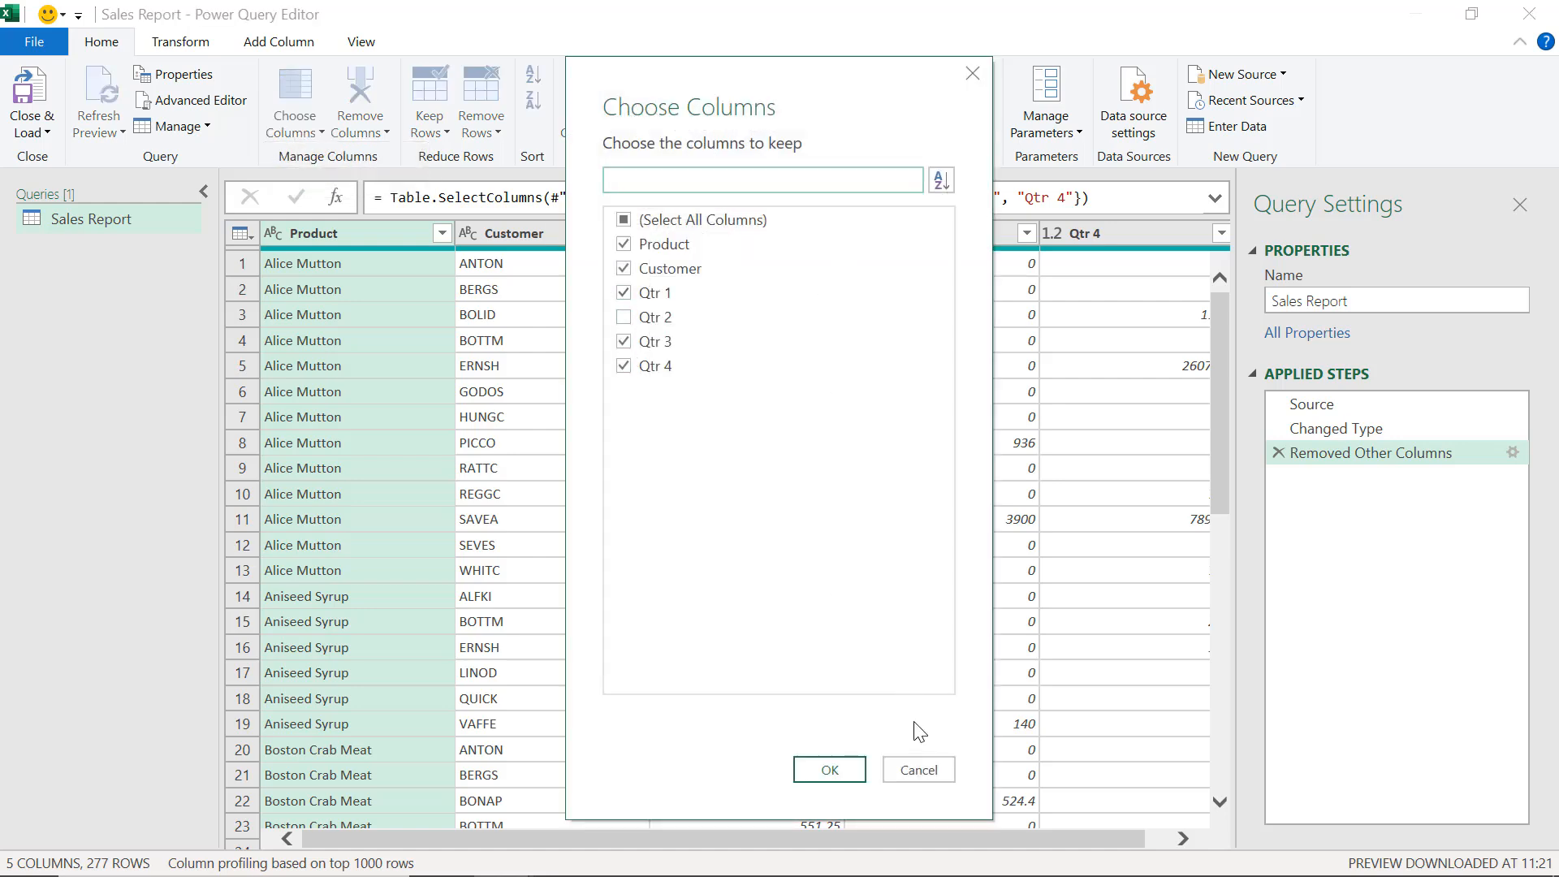
{"action": "left_click", "coordinate": [918, 769]}
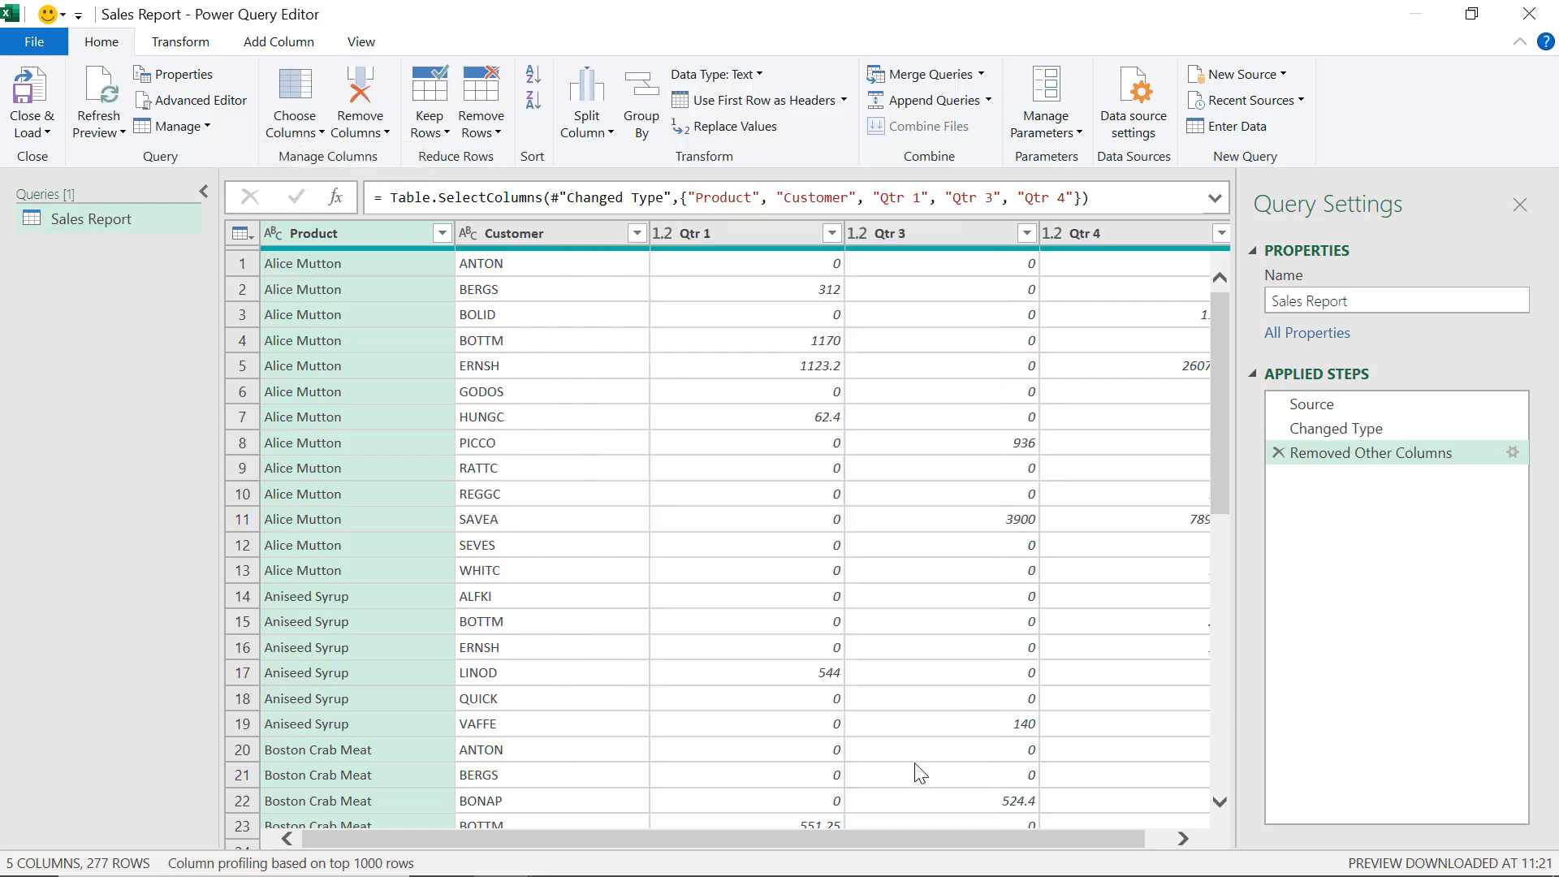
{"action": "left_click", "coordinate": [1278, 452]}
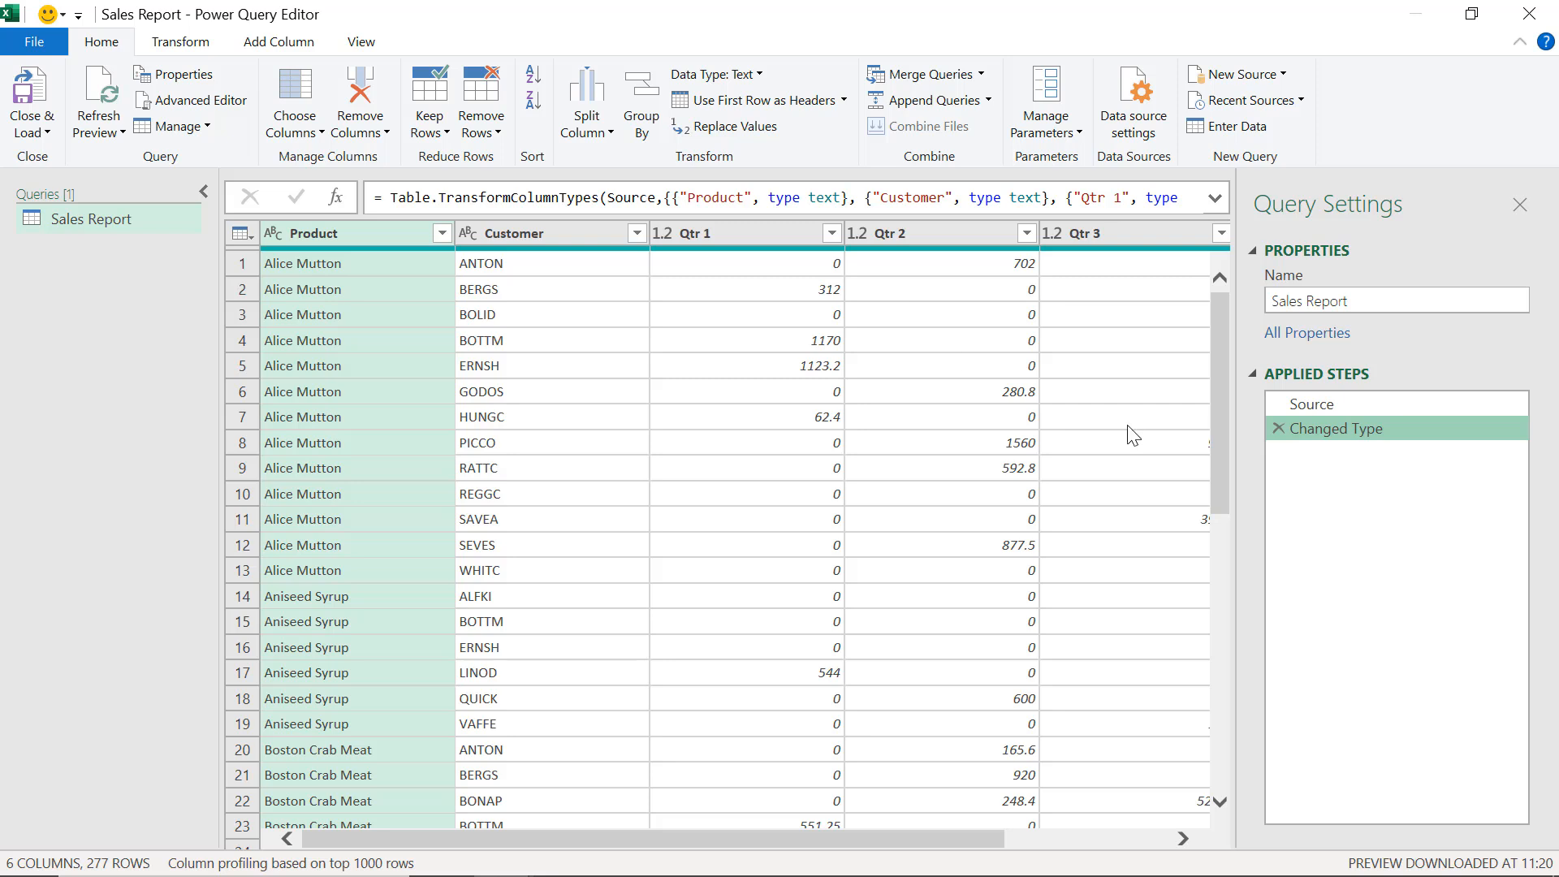
{"action": "left_click", "coordinate": [294, 126]}
{"action": "left_click", "coordinate": [324, 159]}
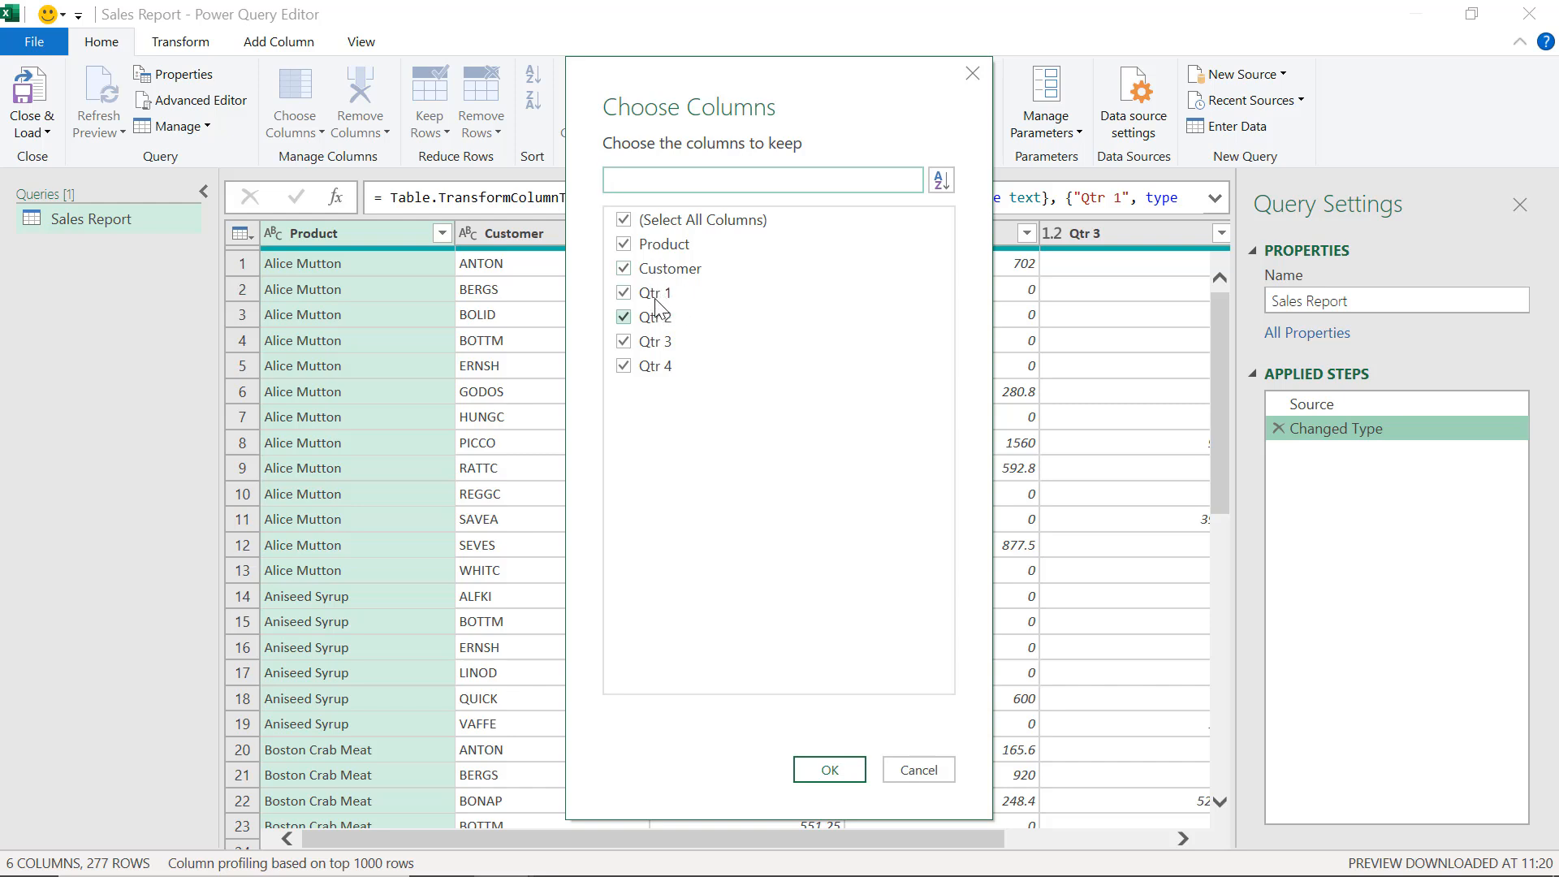
{"action": "left_click", "coordinate": [919, 770]}
Use Go to Column to jump to the Qtr 4 column and return to the Product column
{"action": "left_click", "coordinate": [303, 132]}
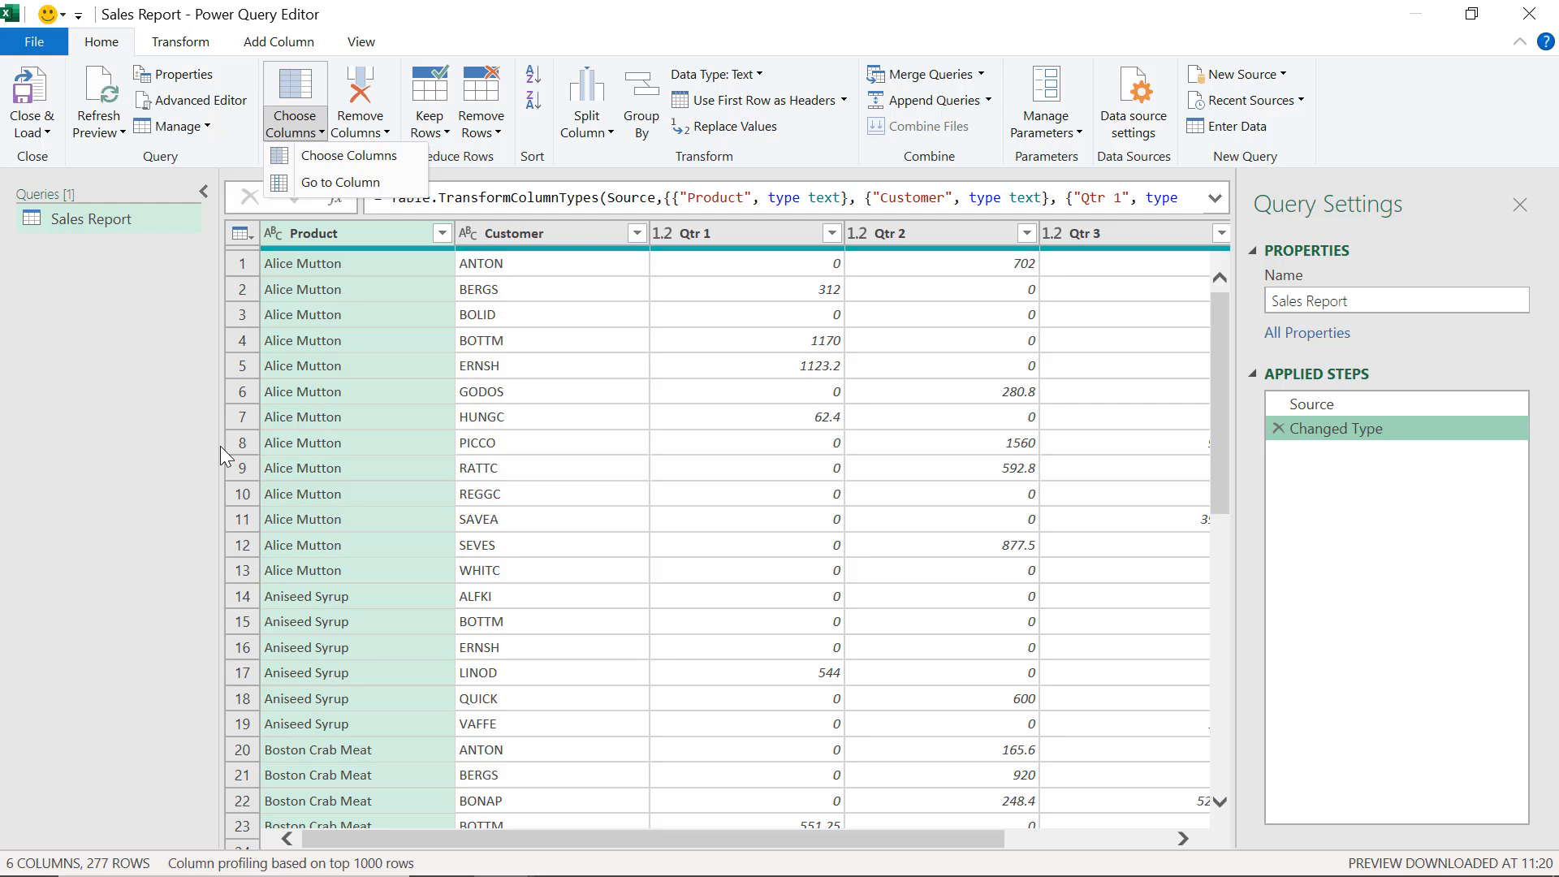
{"action": "left_click", "coordinate": [323, 186]}
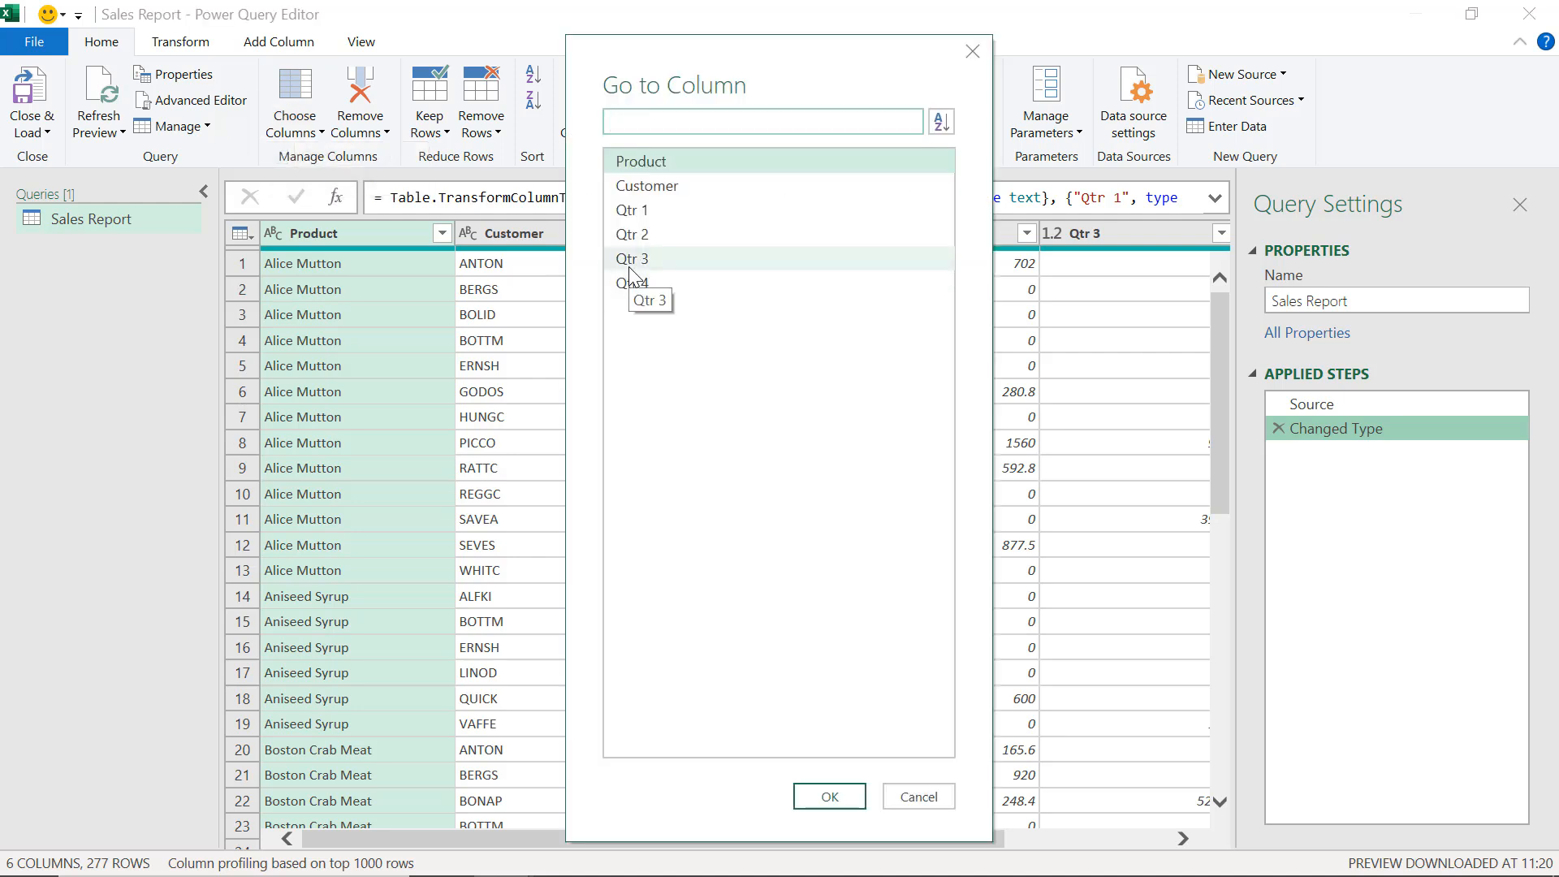
{"action": "left_click", "coordinate": [631, 283]}
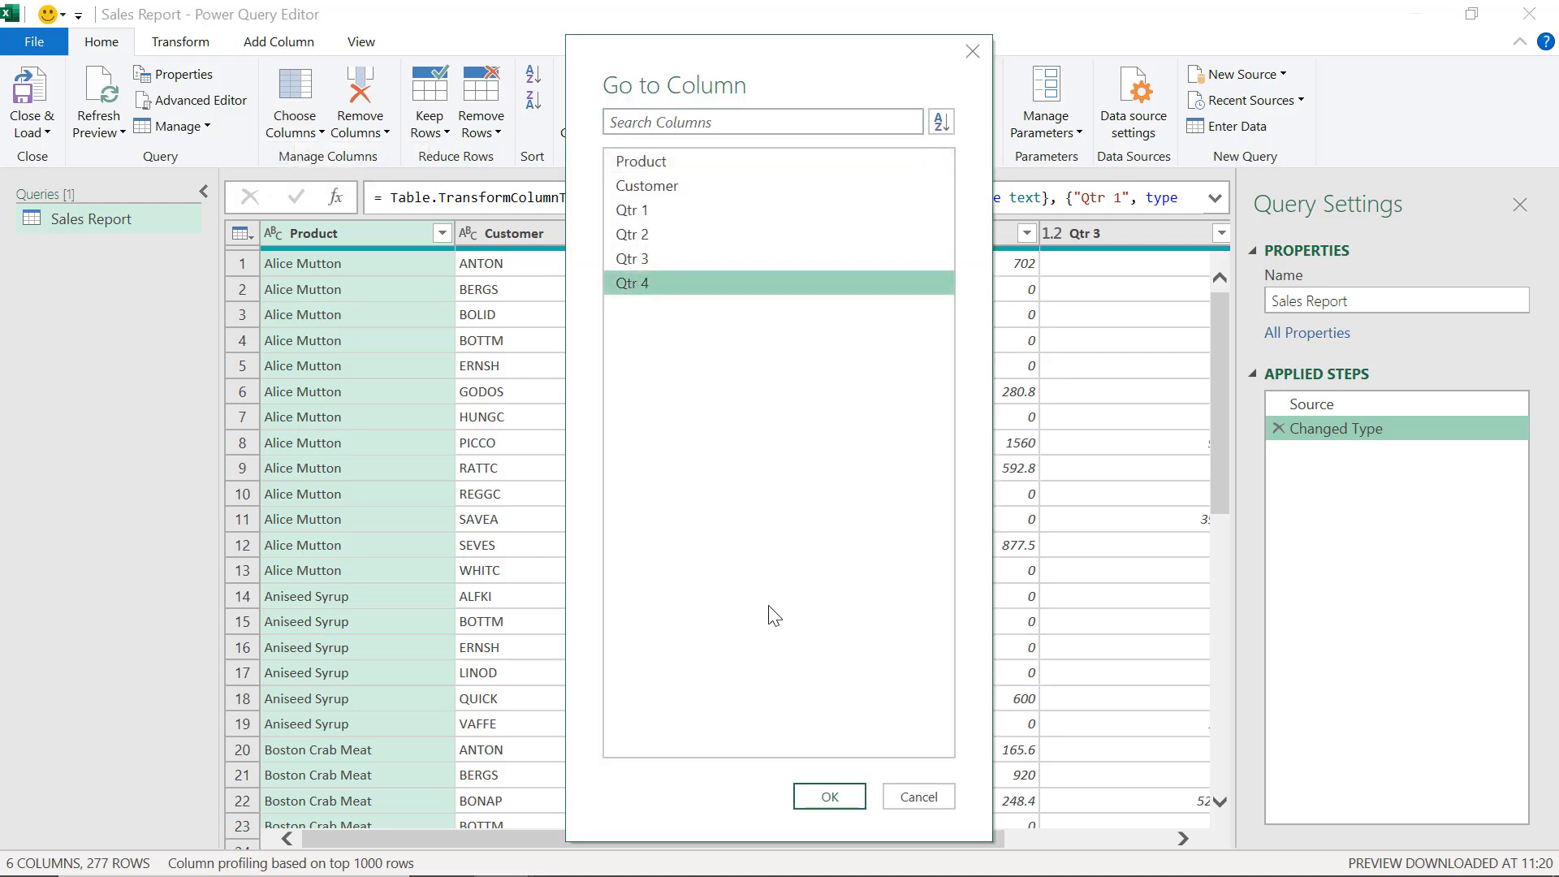
{"action": "left_click", "coordinate": [830, 796]}
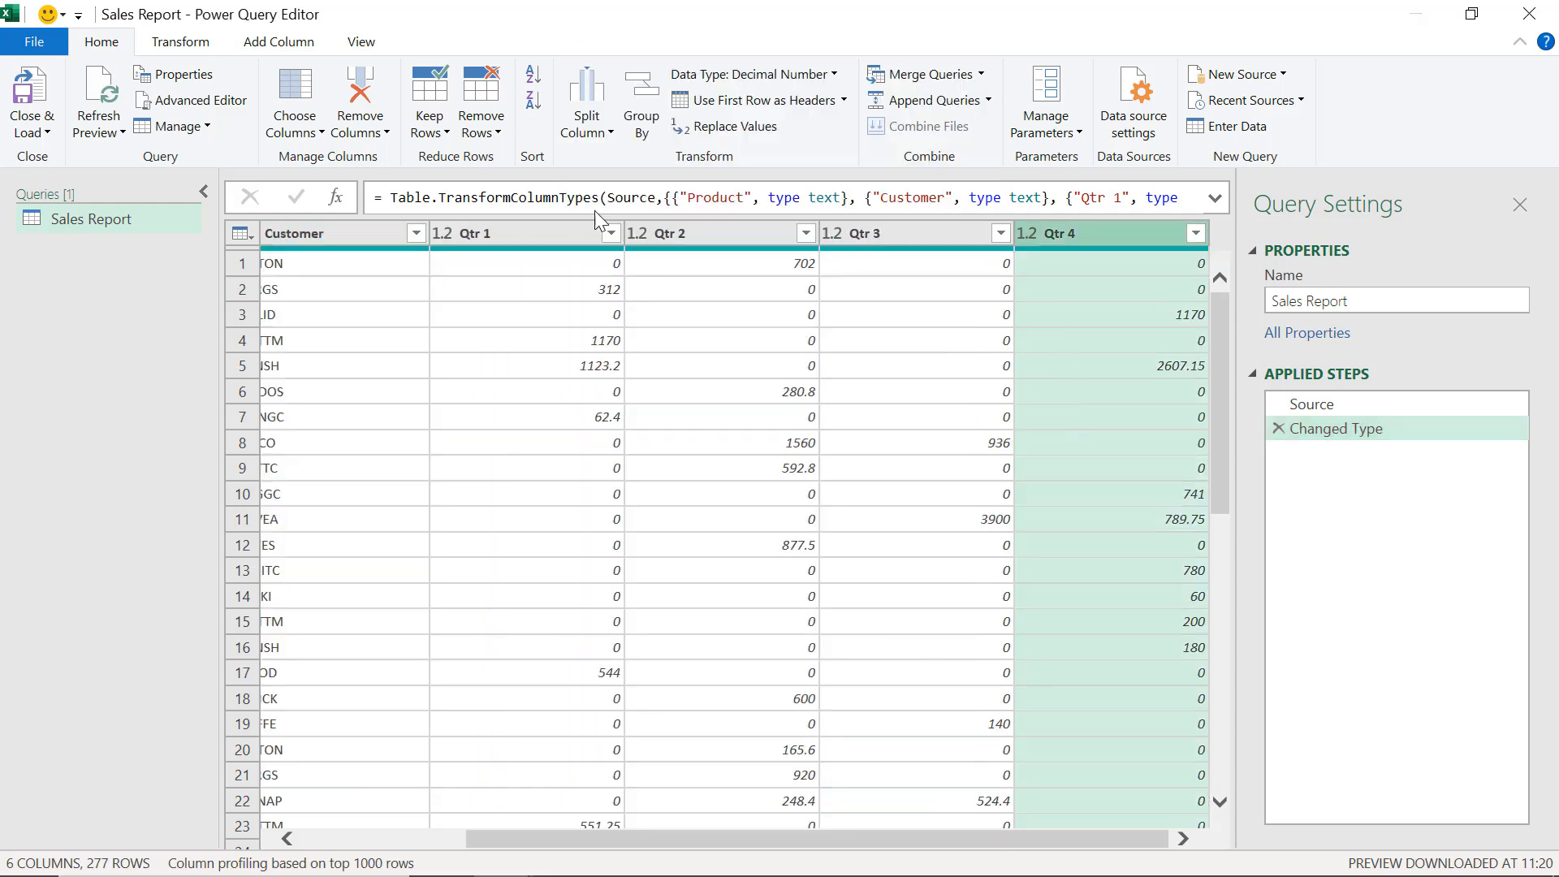
{"action": "left_click", "coordinate": [309, 135]}
{"action": "left_click", "coordinate": [323, 180]}
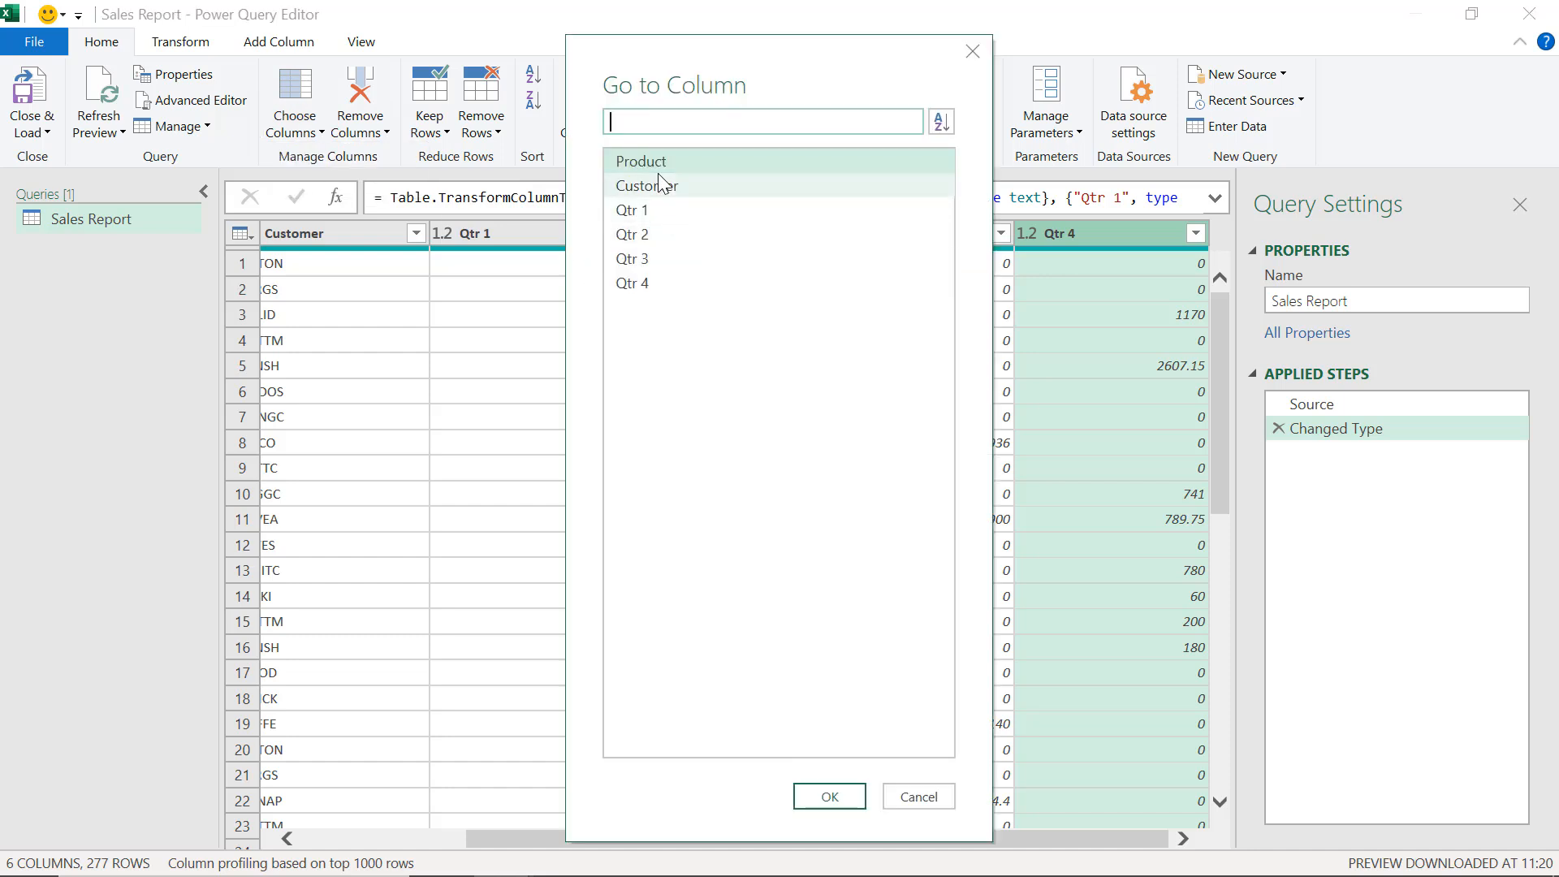
{"action": "left_click", "coordinate": [843, 800]}
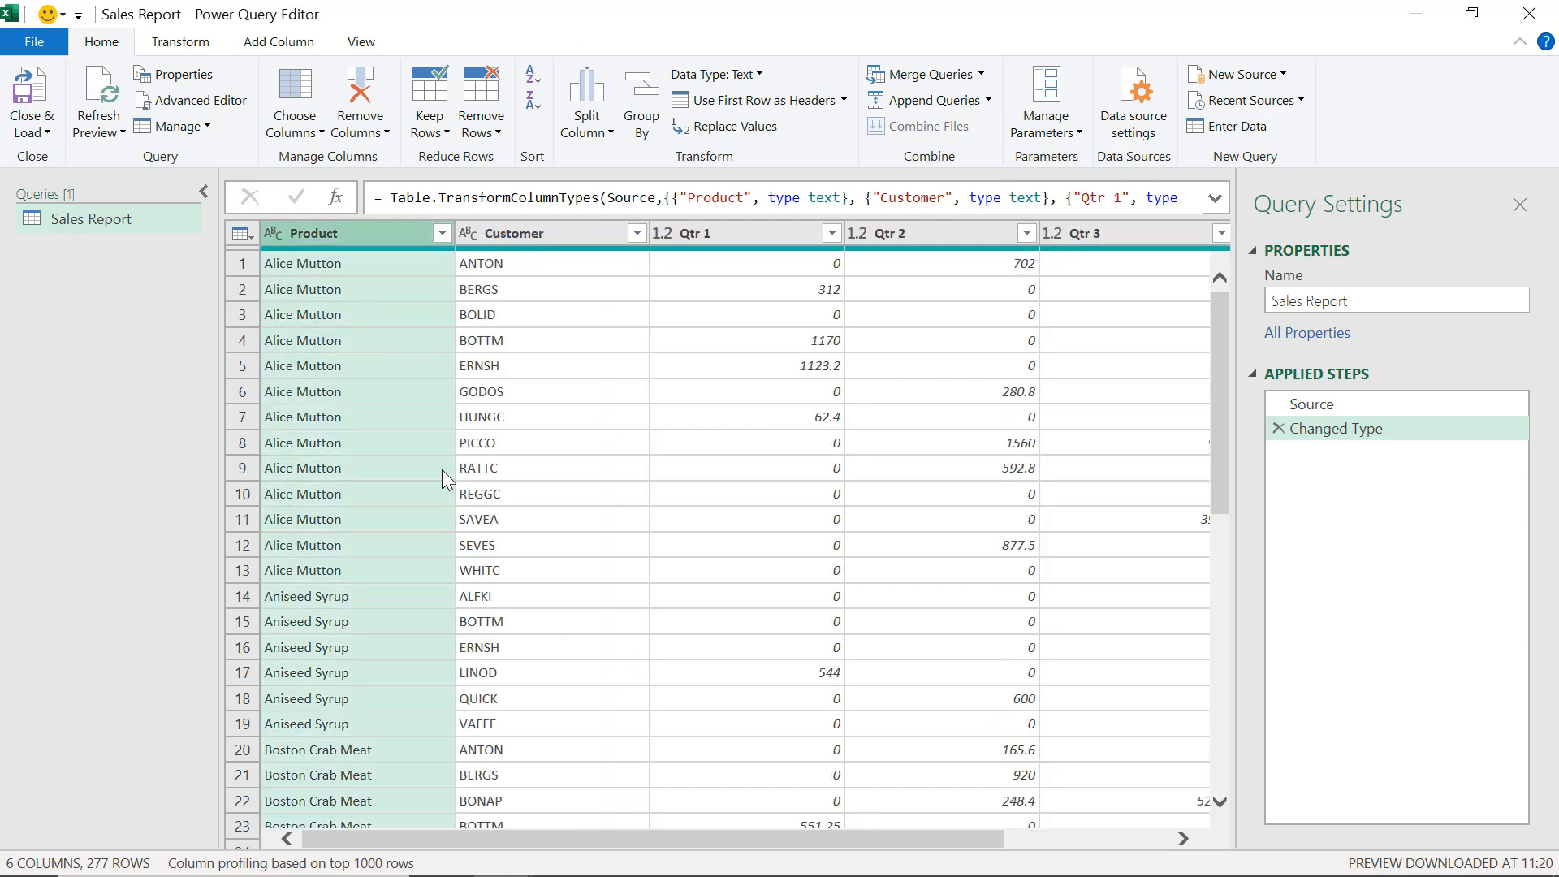
{"action": "left_click", "coordinate": [381, 135]}
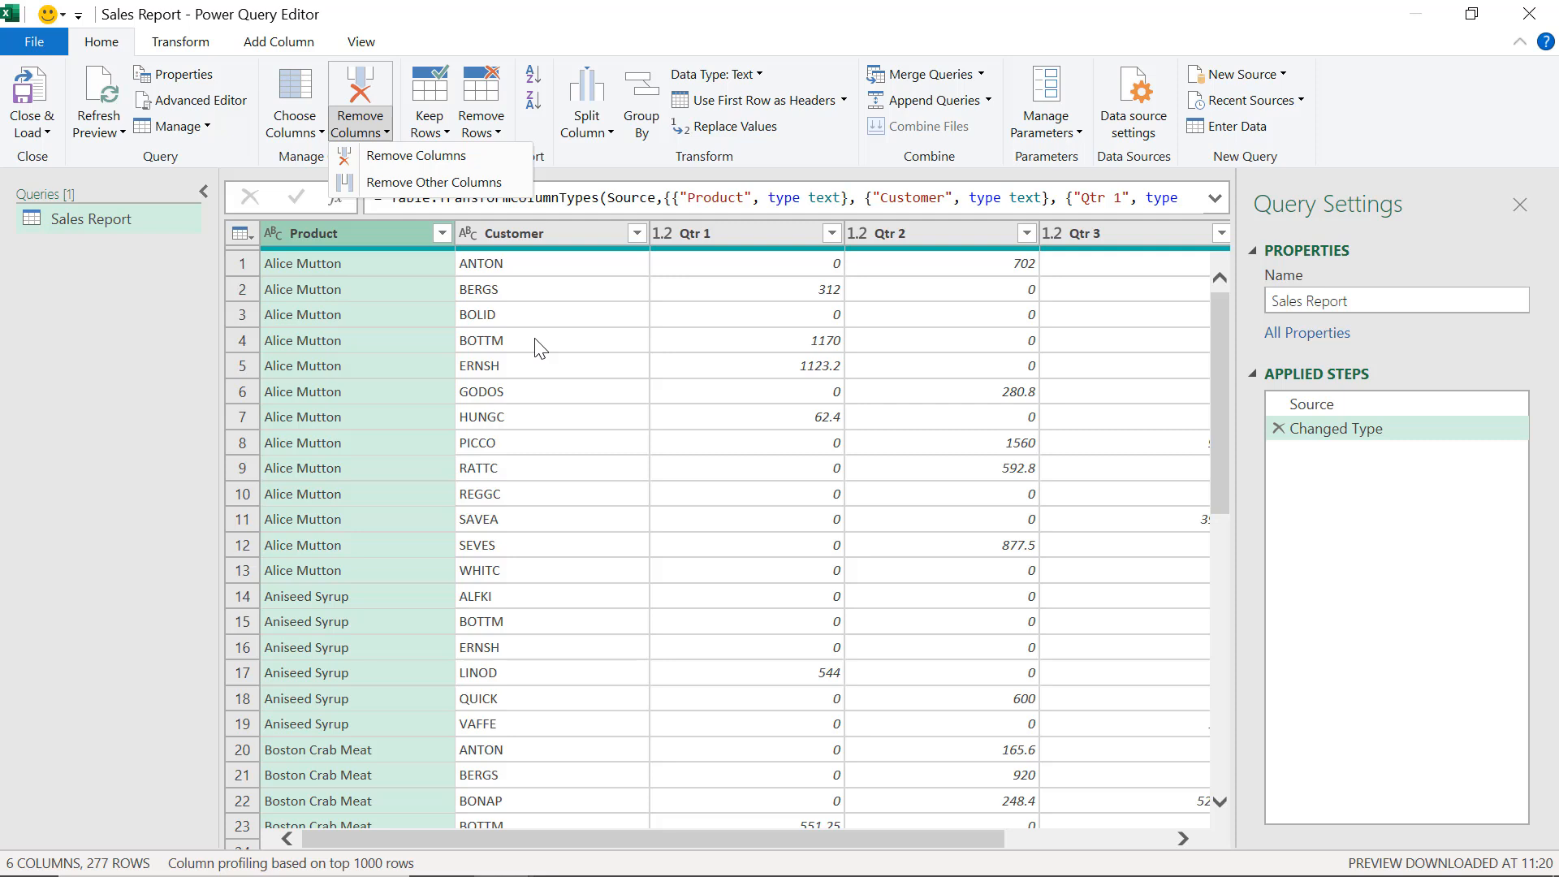
{"action": "left_click", "coordinate": [426, 132]}
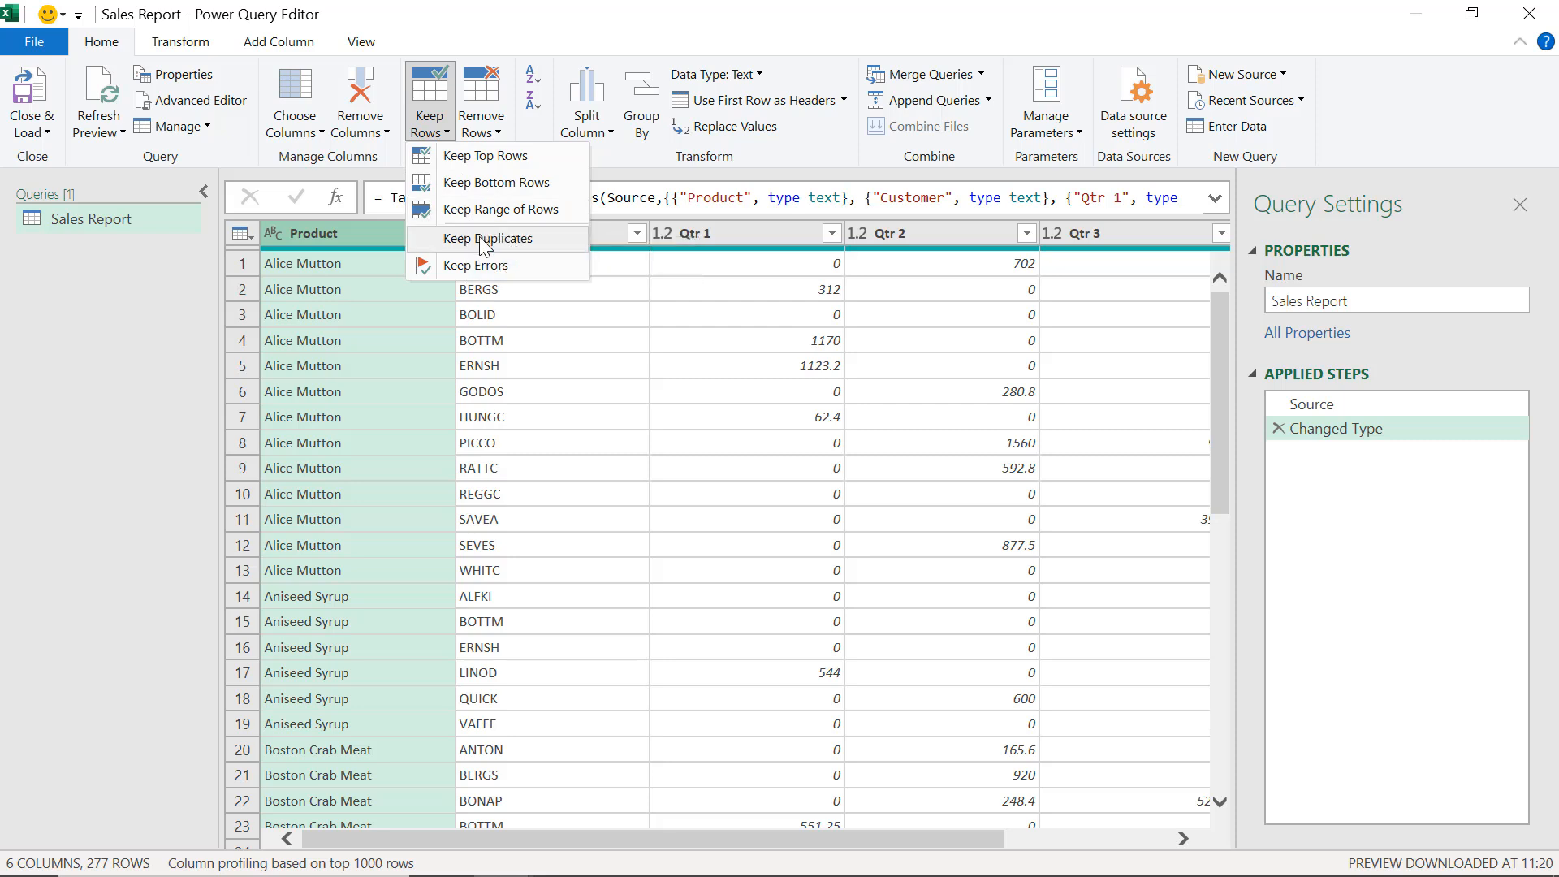
{"action": "left_click", "coordinate": [490, 135]}
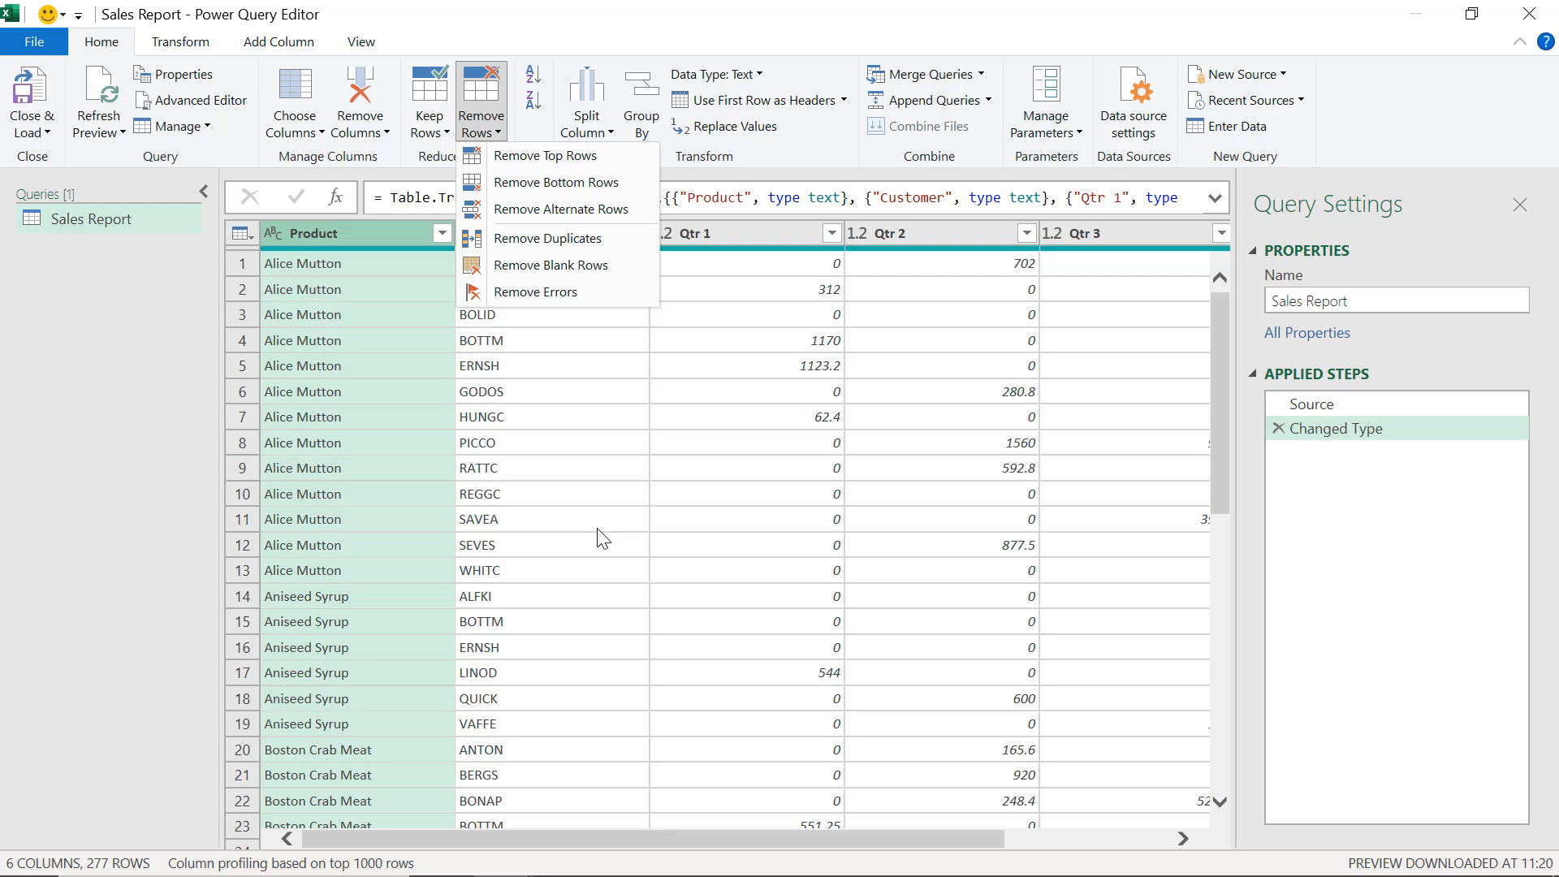
{"action": "left_click", "coordinate": [549, 28]}
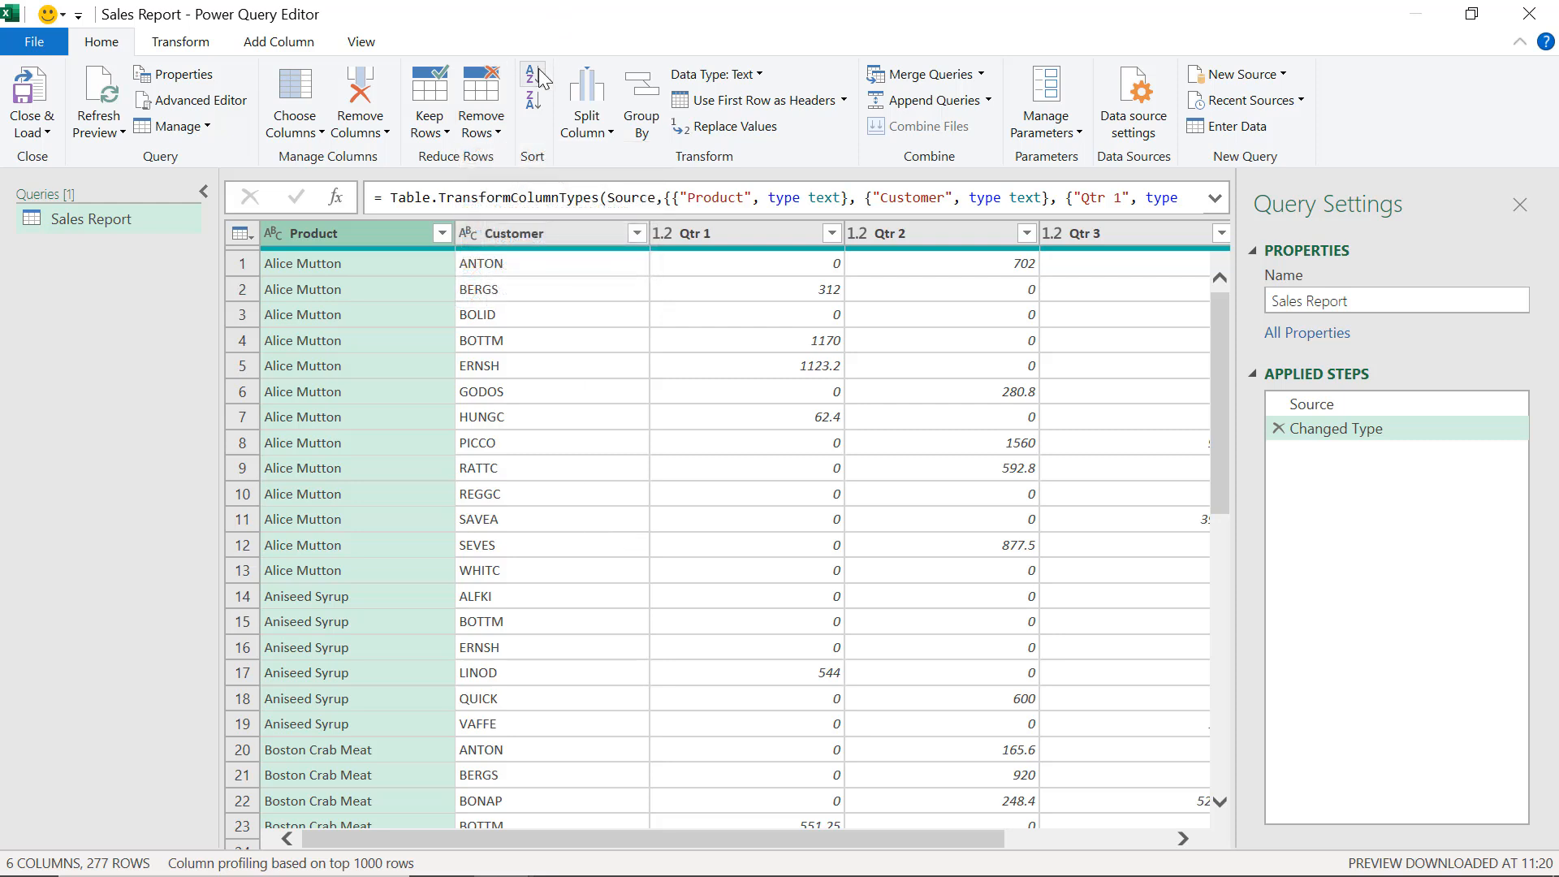
Sort the rows by the Customer column in ascending order and switch the sort to descending
{"action": "left_click", "coordinate": [536, 232]}
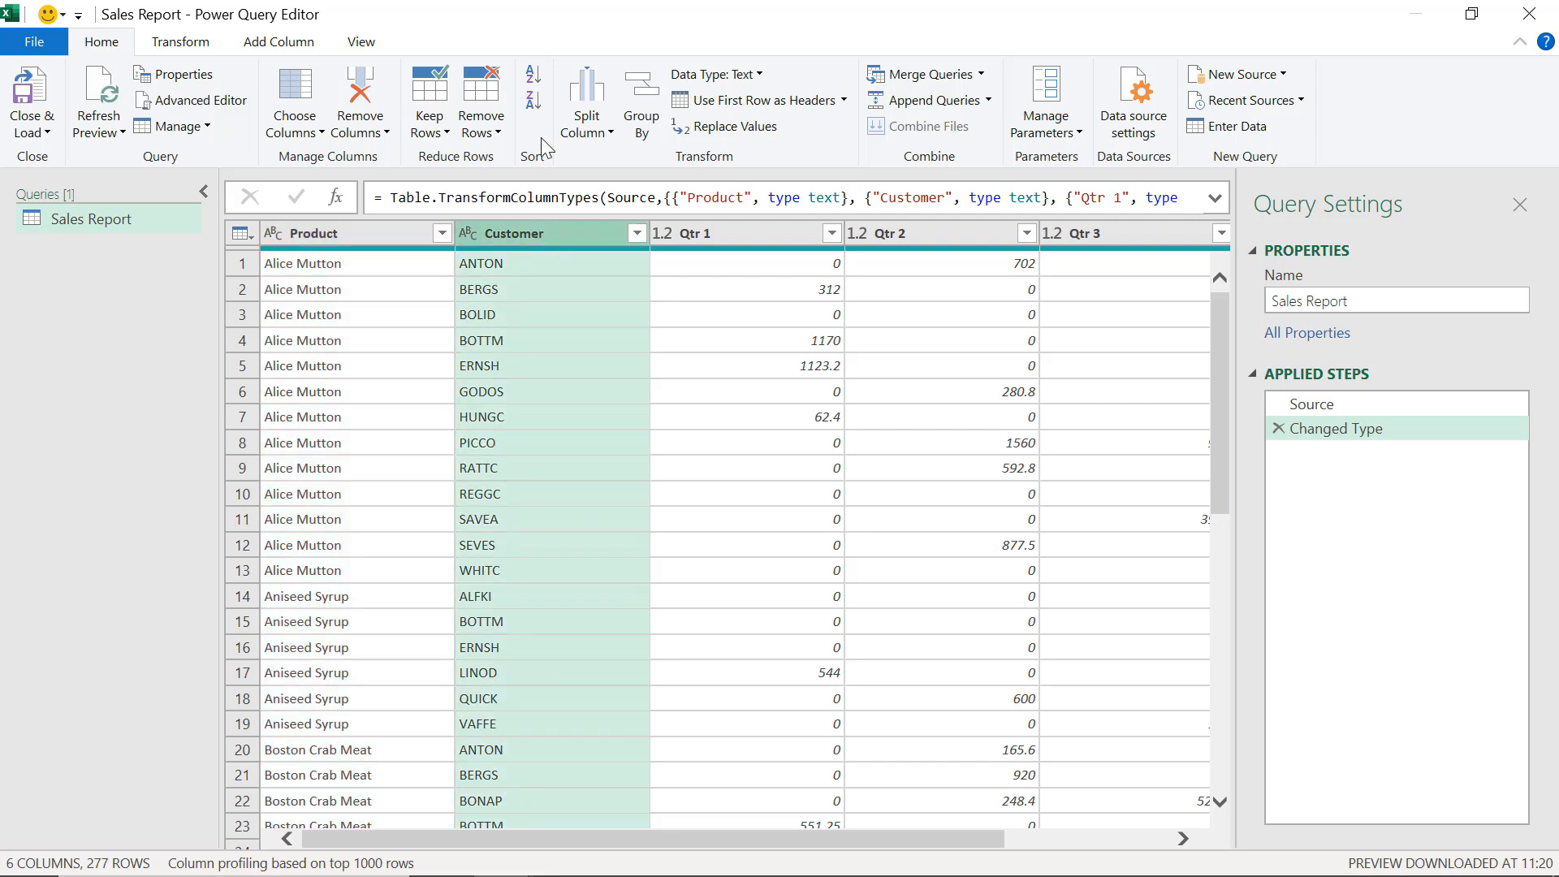
{"action": "left_click", "coordinate": [532, 78]}
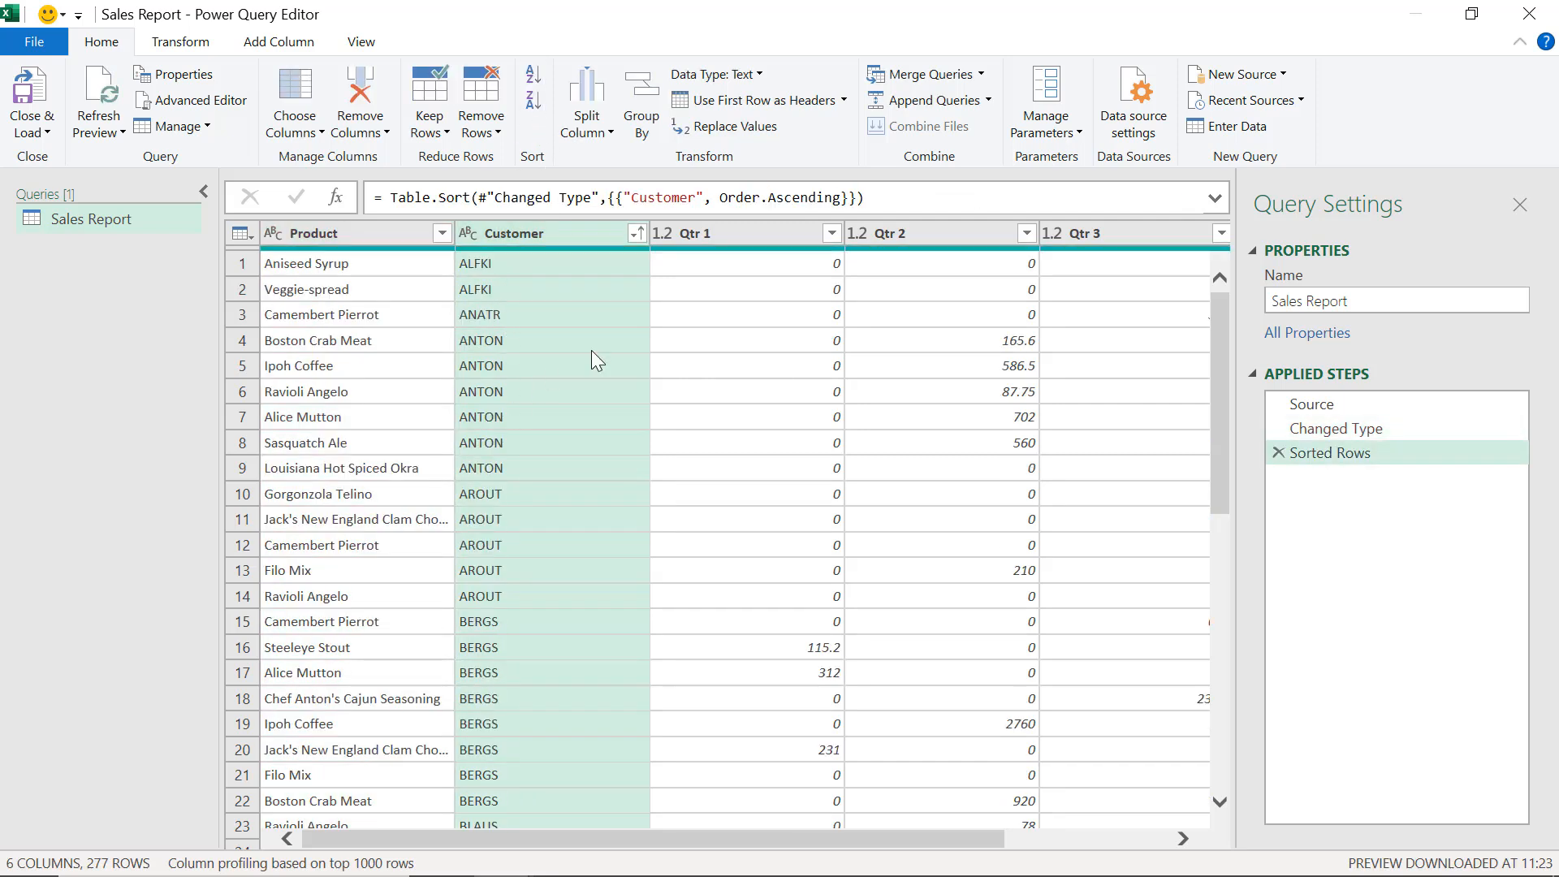
{"action": "left_click", "coordinate": [533, 102]}
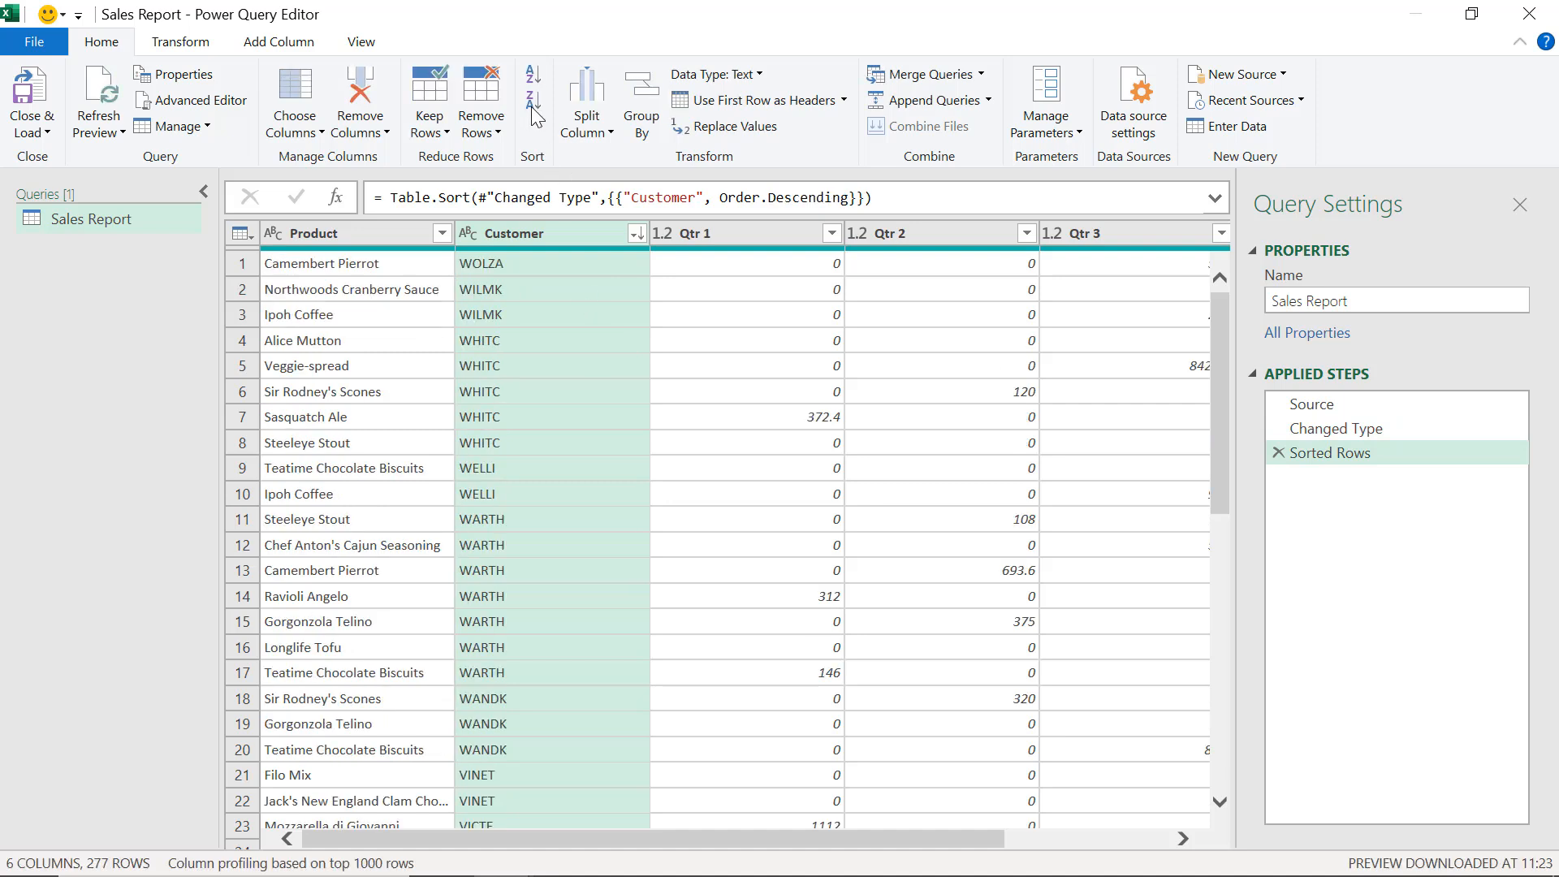
Add a secondary ascending sort on the Product column and delete the Sorted Rows step
{"action": "left_click", "coordinate": [373, 238]}
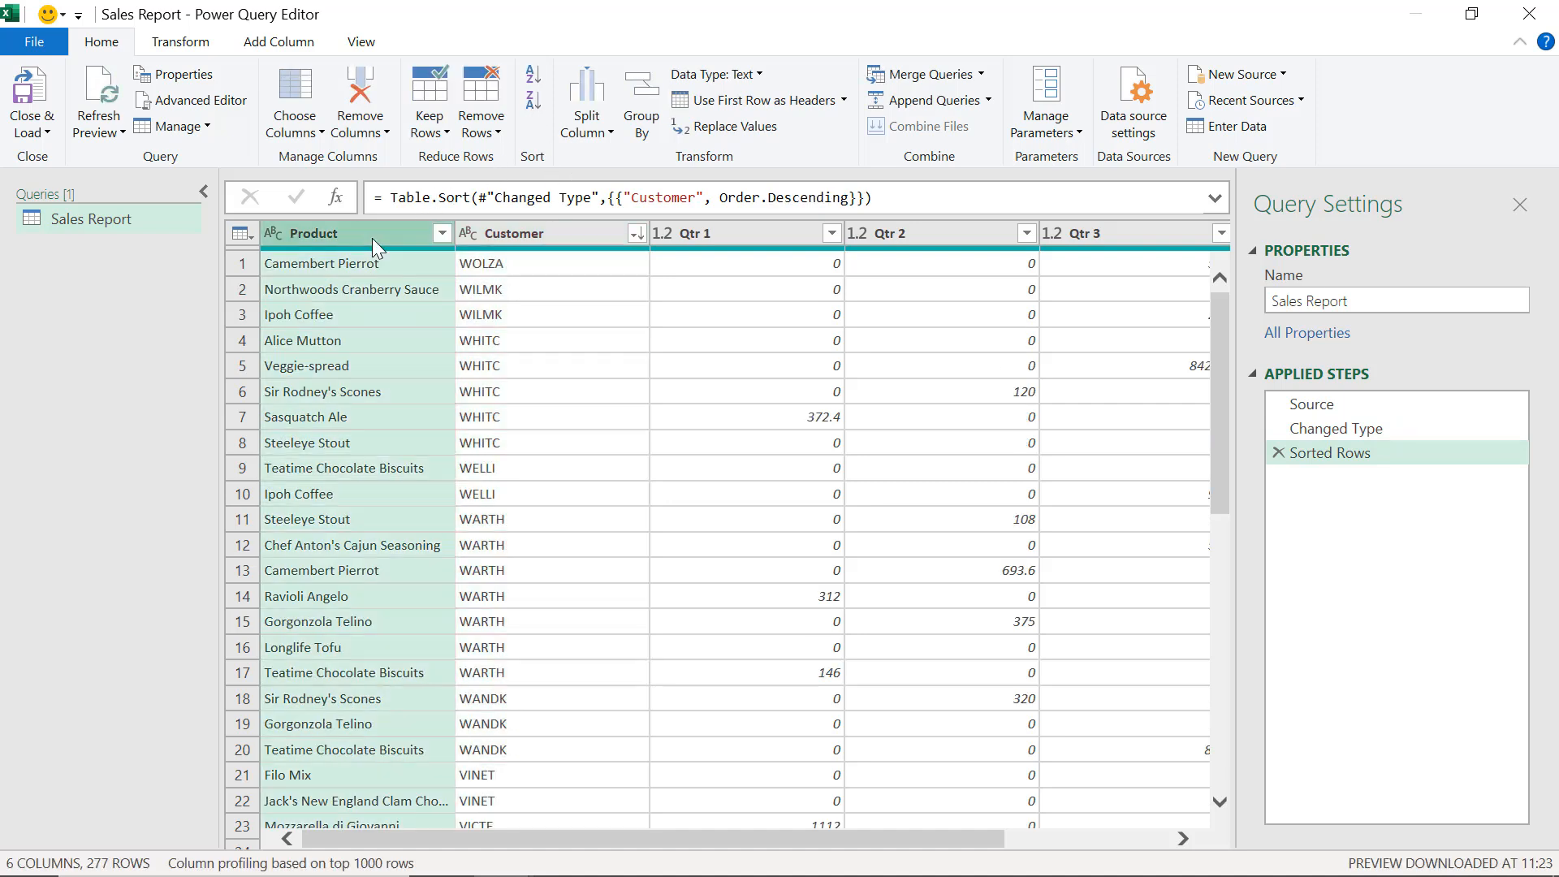
{"action": "left_click", "coordinate": [530, 78]}
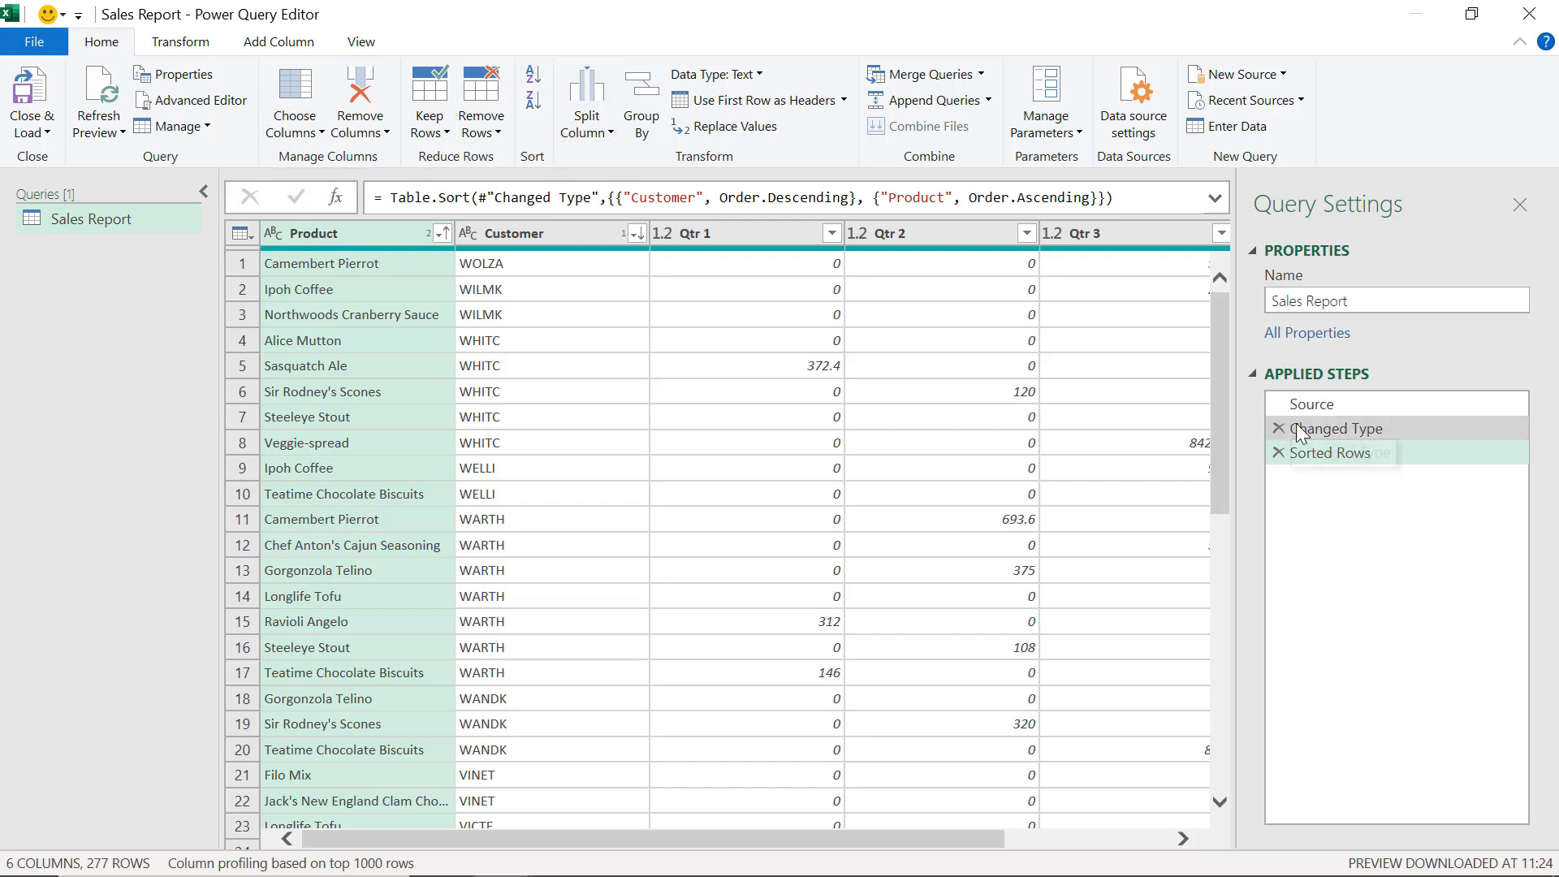
{"action": "left_click", "coordinate": [1277, 452]}
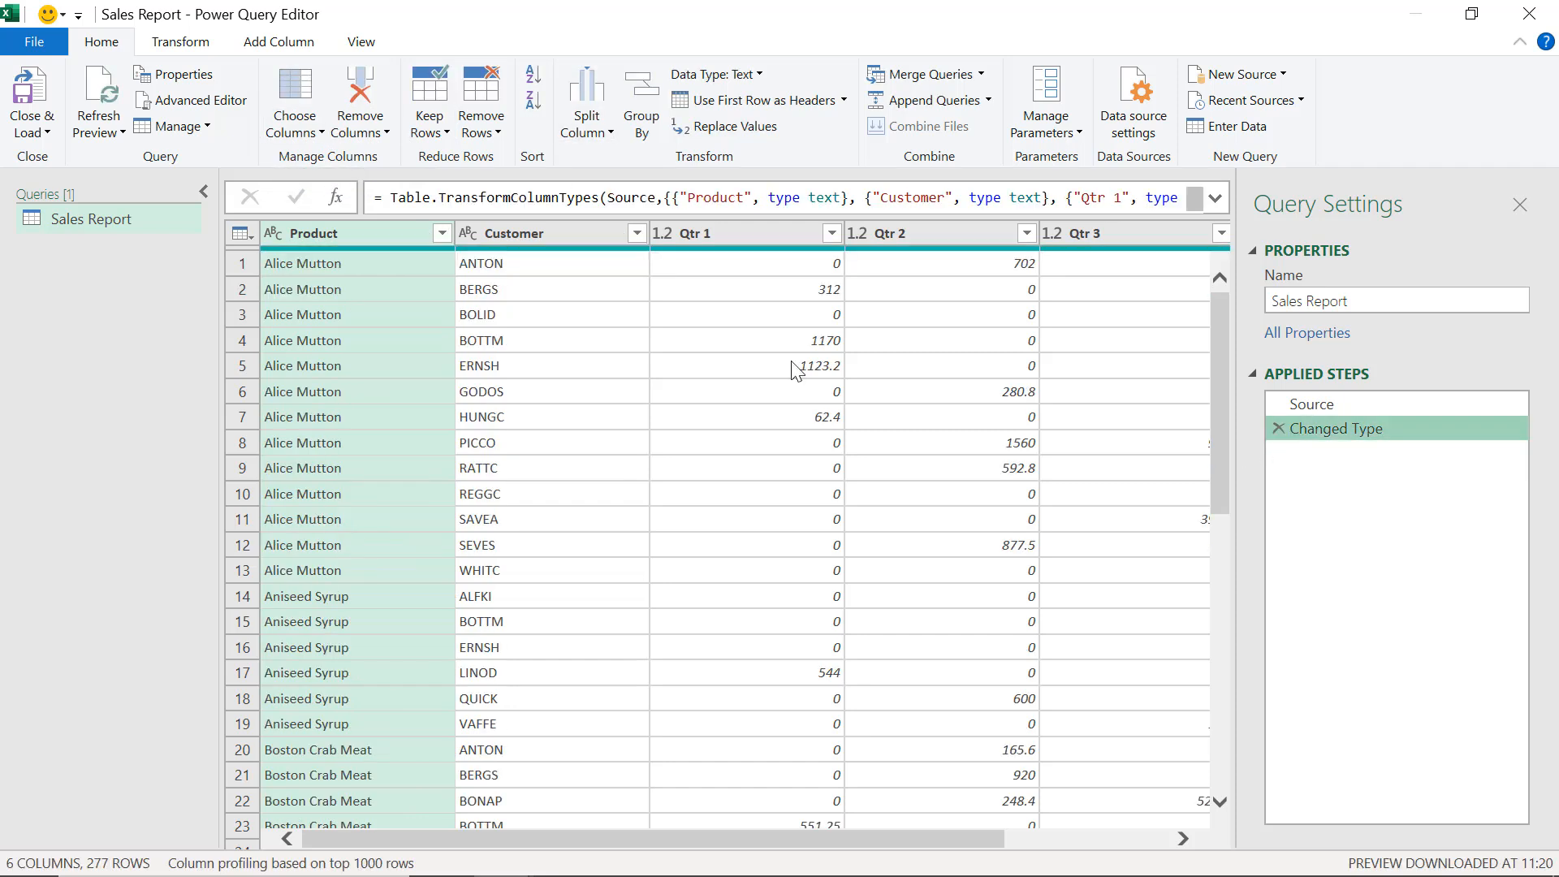
Start splitting the Product column by delimiter, try "=" as a custom delimiter and clear it
{"action": "left_click", "coordinate": [605, 134]}
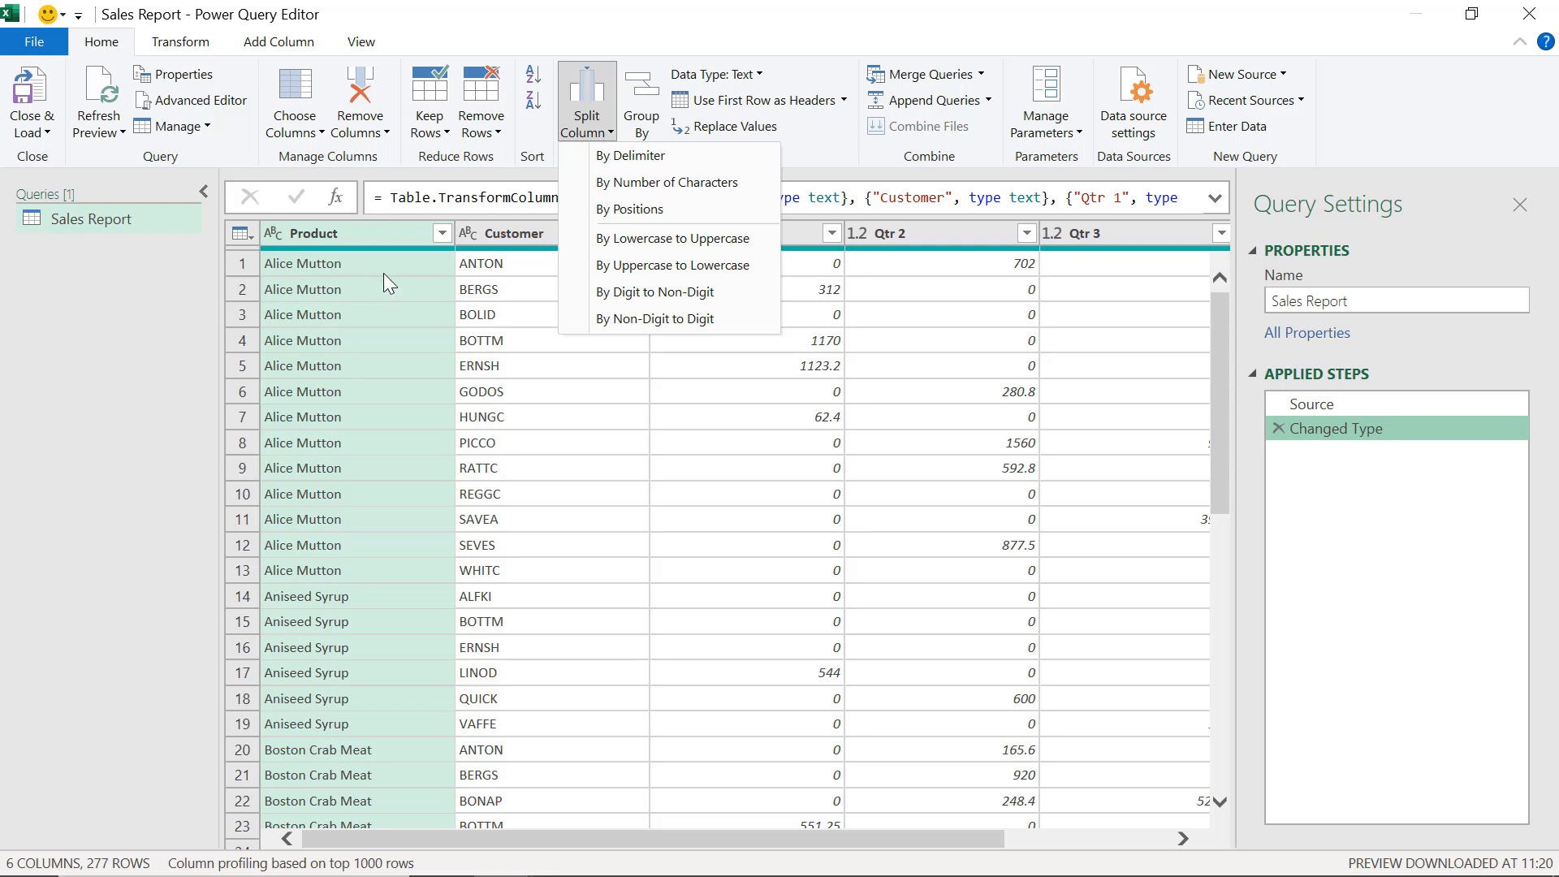
{"action": "left_click", "coordinate": [624, 159]}
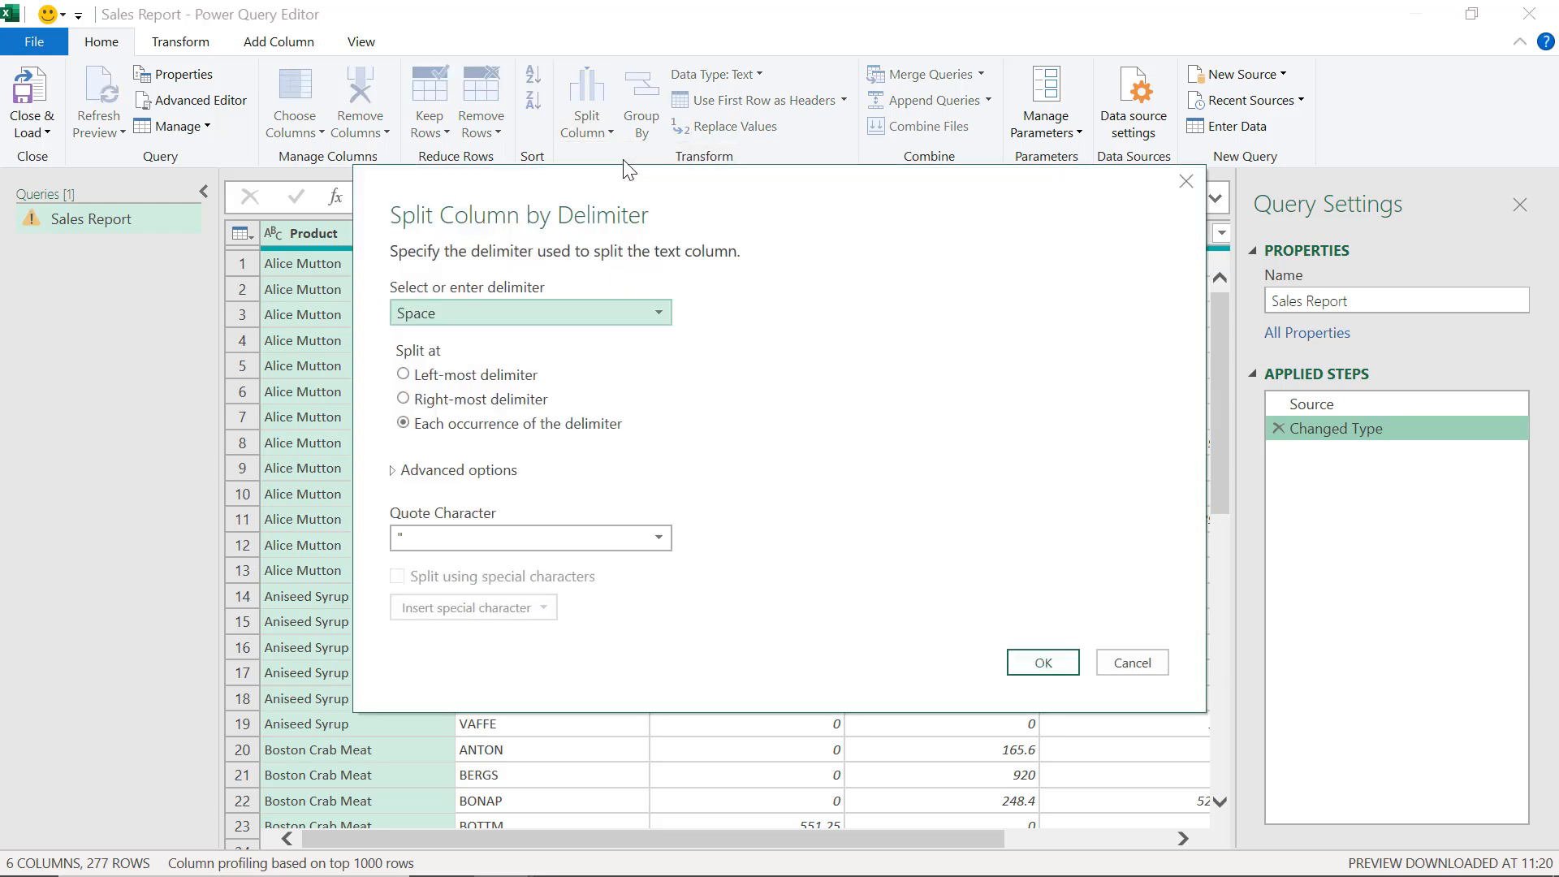
{"action": "left_click", "coordinate": [582, 302]}
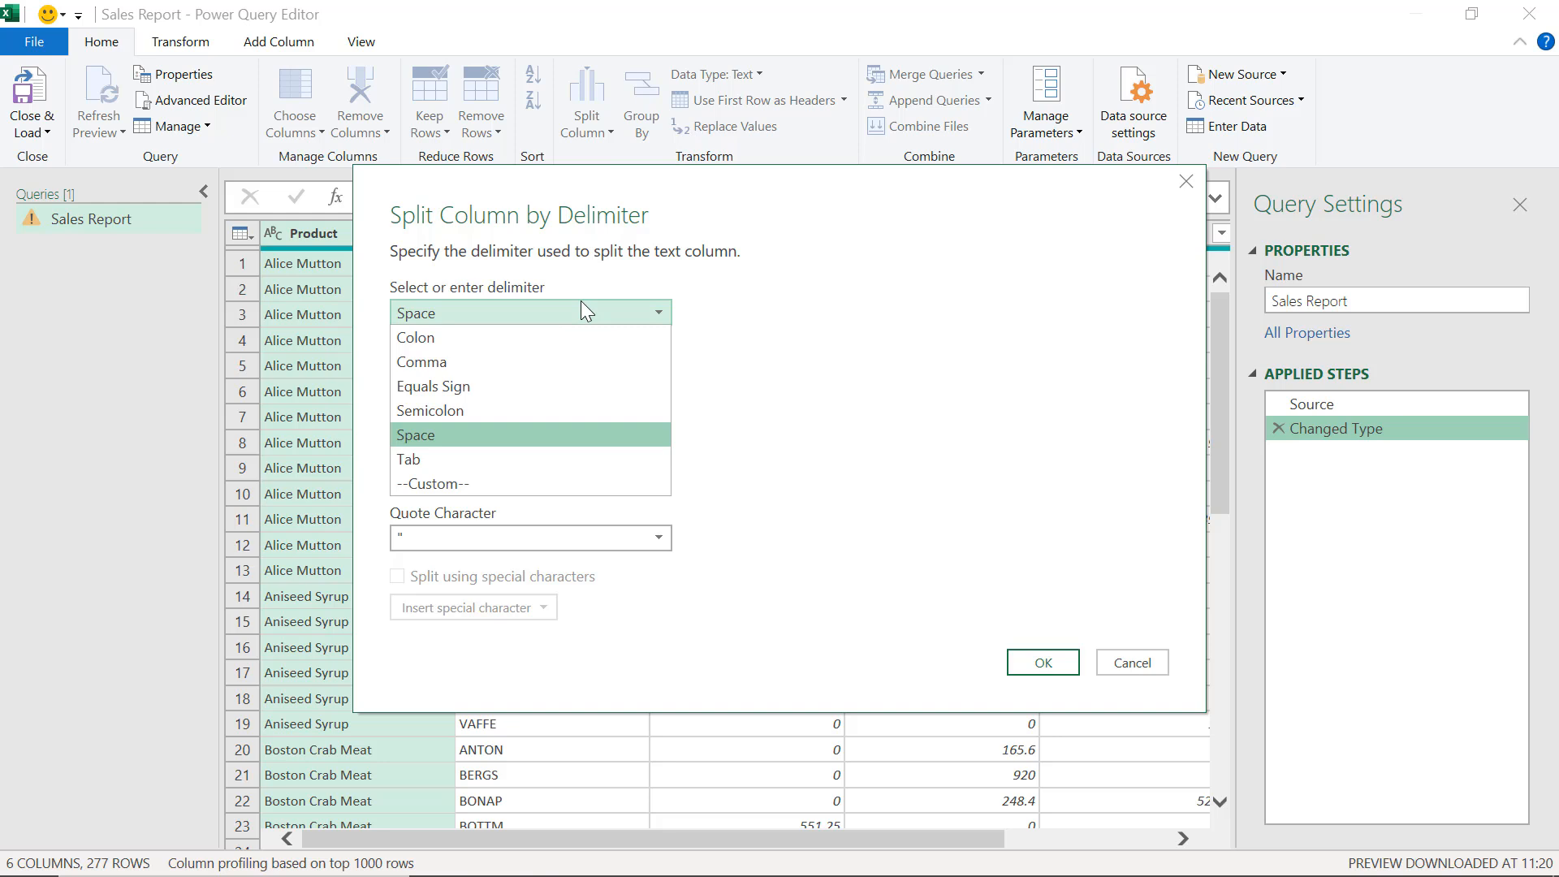
{"action": "left_click", "coordinate": [581, 302]}
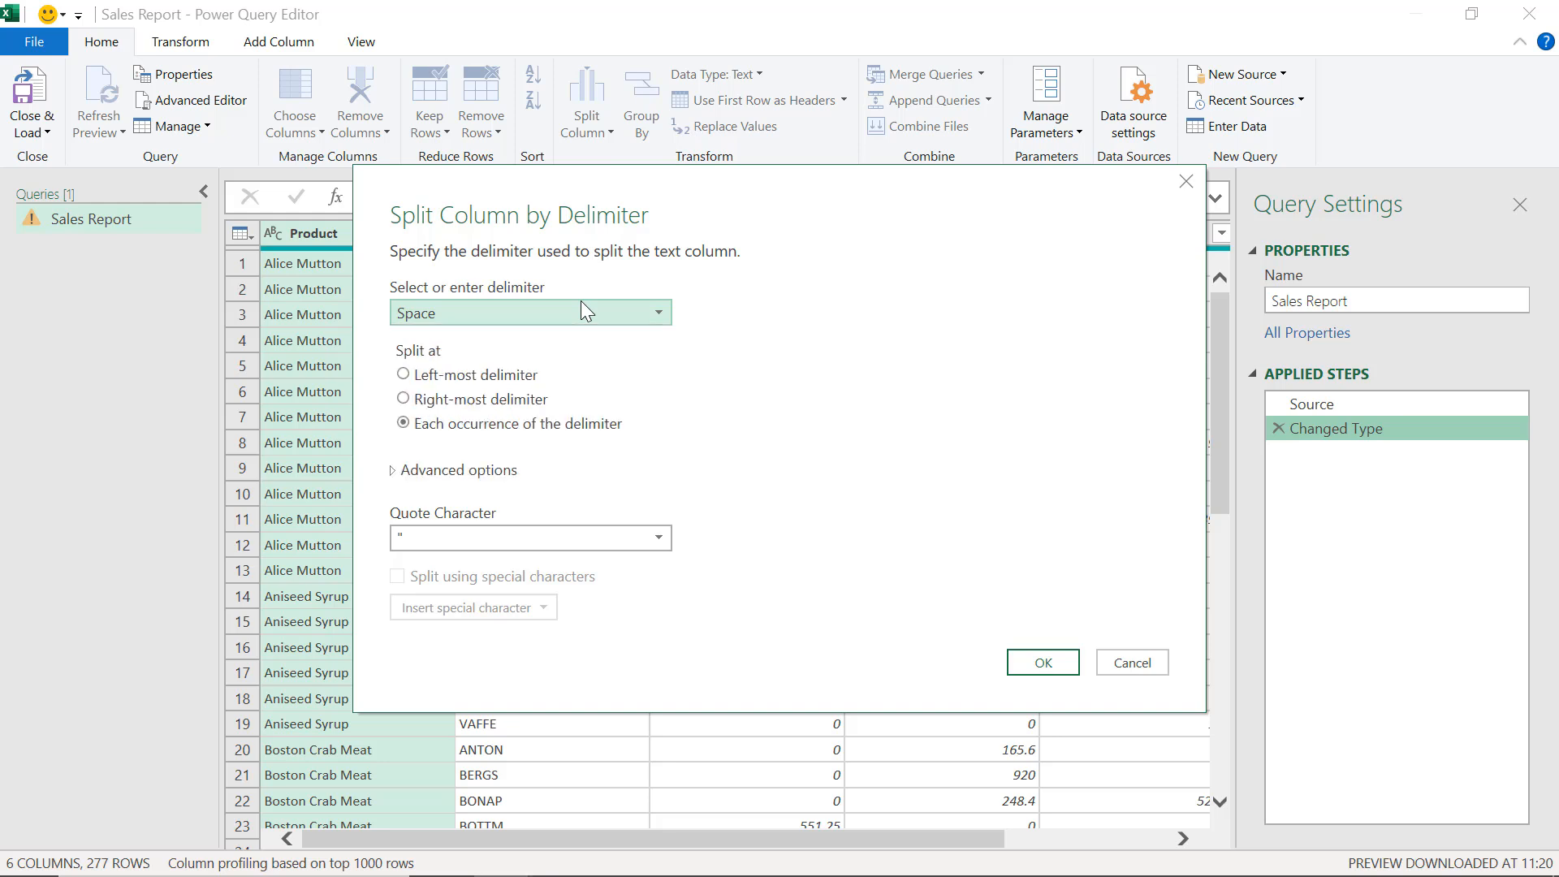
{"action": "left_click", "coordinate": [581, 302]}
{"action": "left_click", "coordinate": [491, 485]}
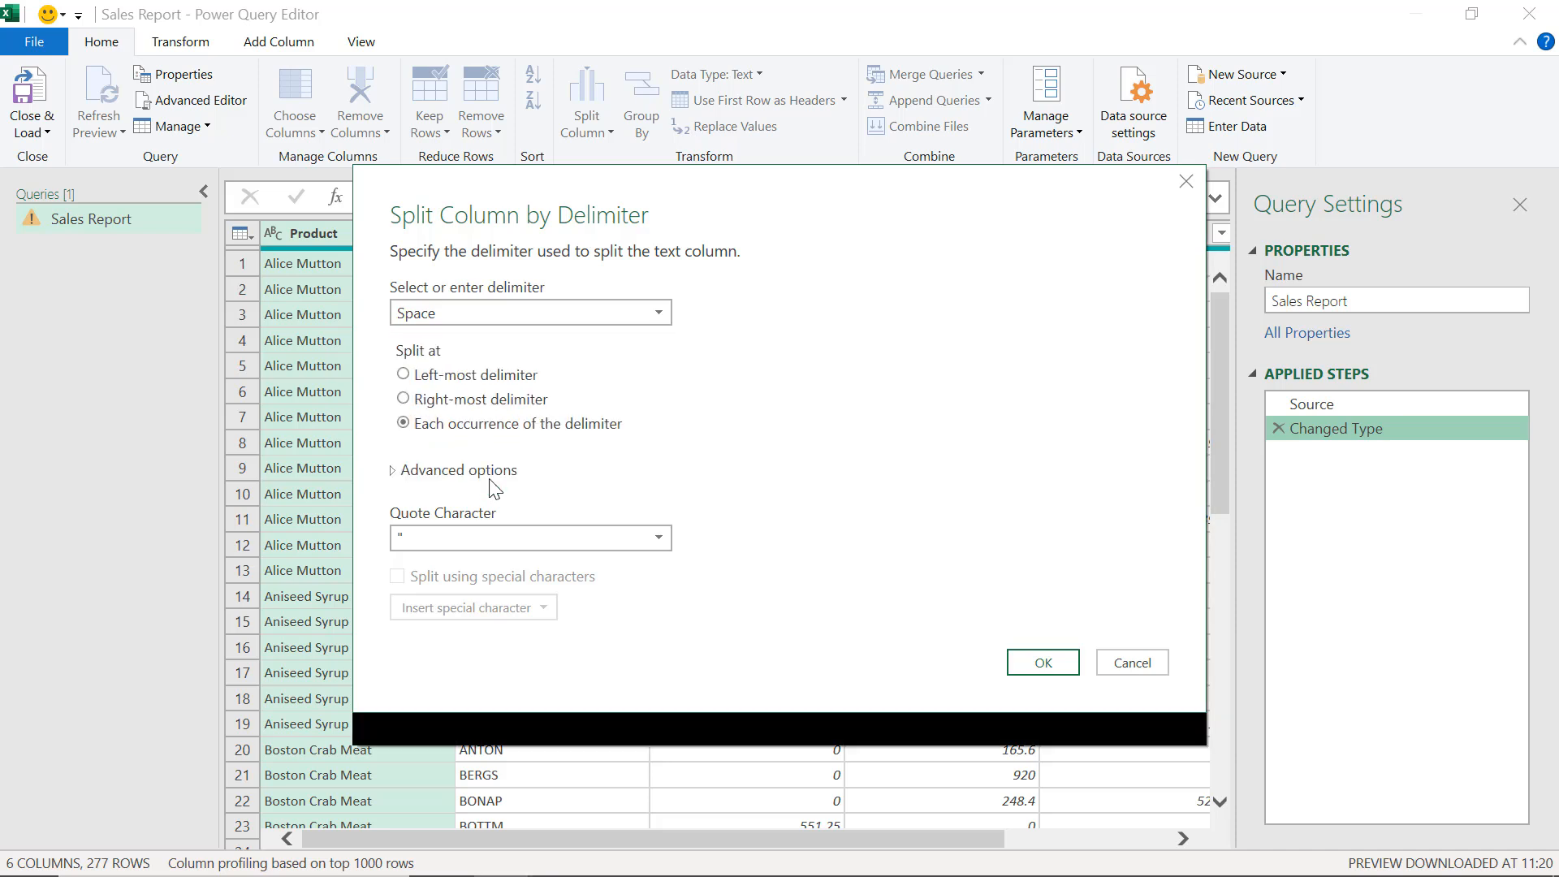
{"action": "left_click", "coordinate": [481, 345]}
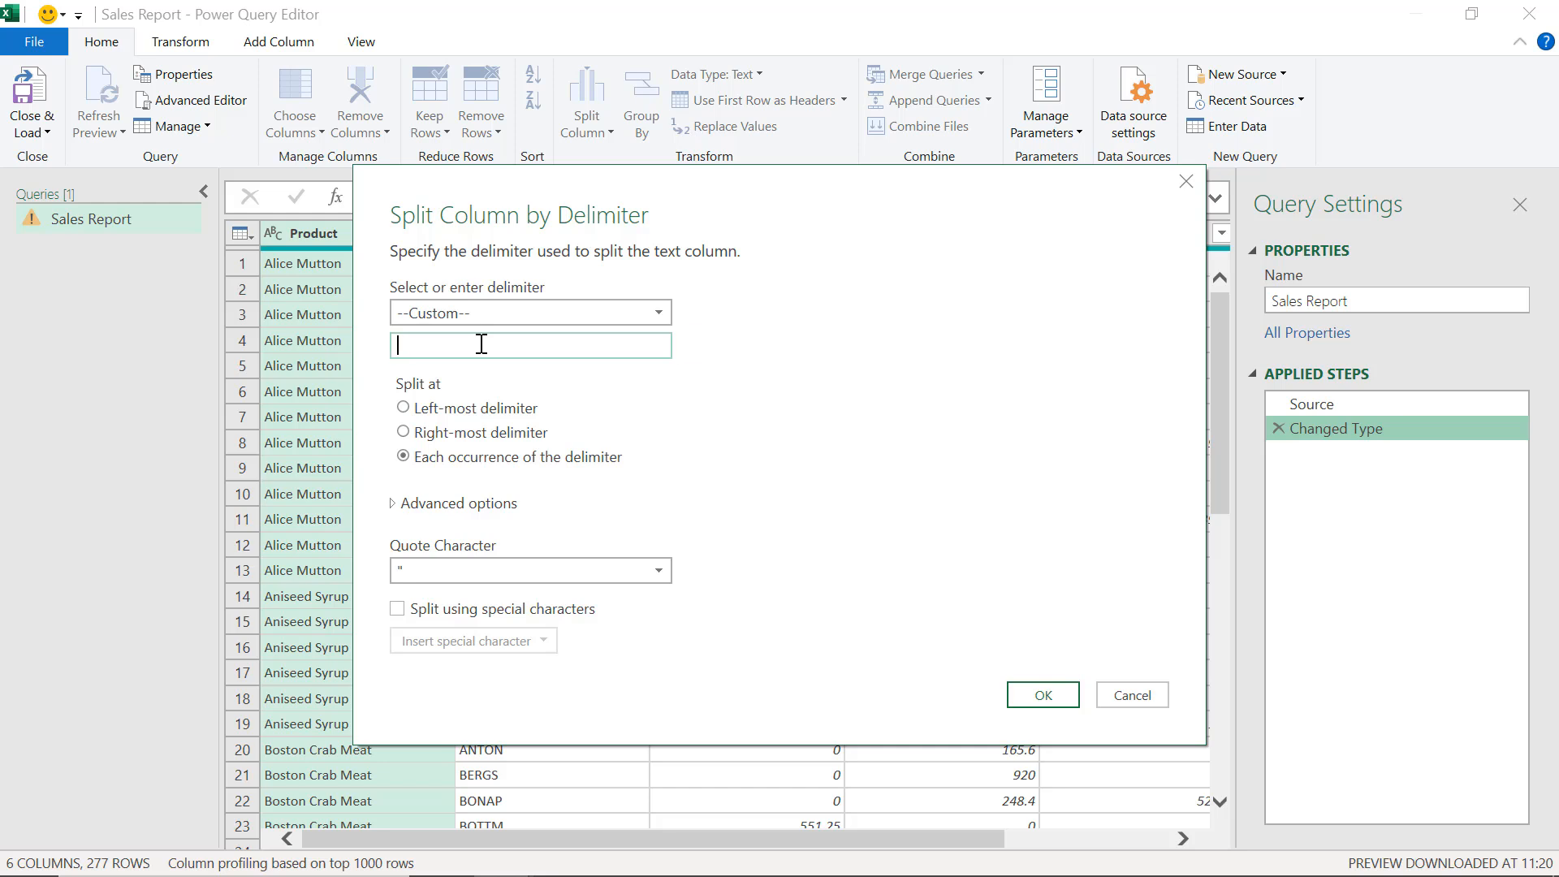
{"action": "type", "text": "="}
{"action": "key", "text": "BackSpace"}
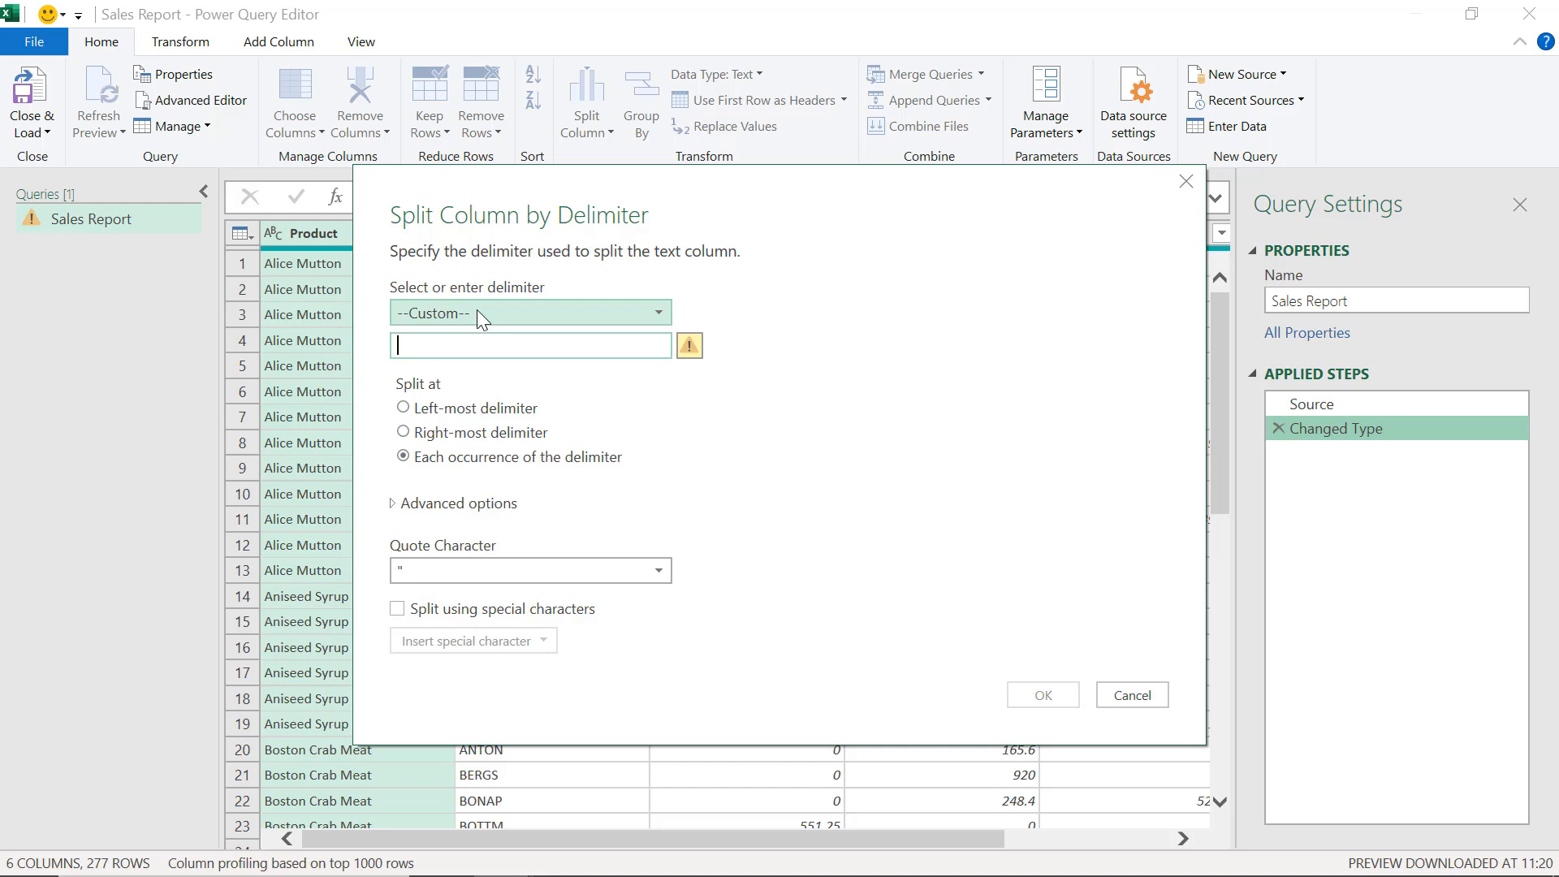
Split the Product column at each occurrence of the Space delimiter
{"action": "left_click", "coordinate": [472, 313]}
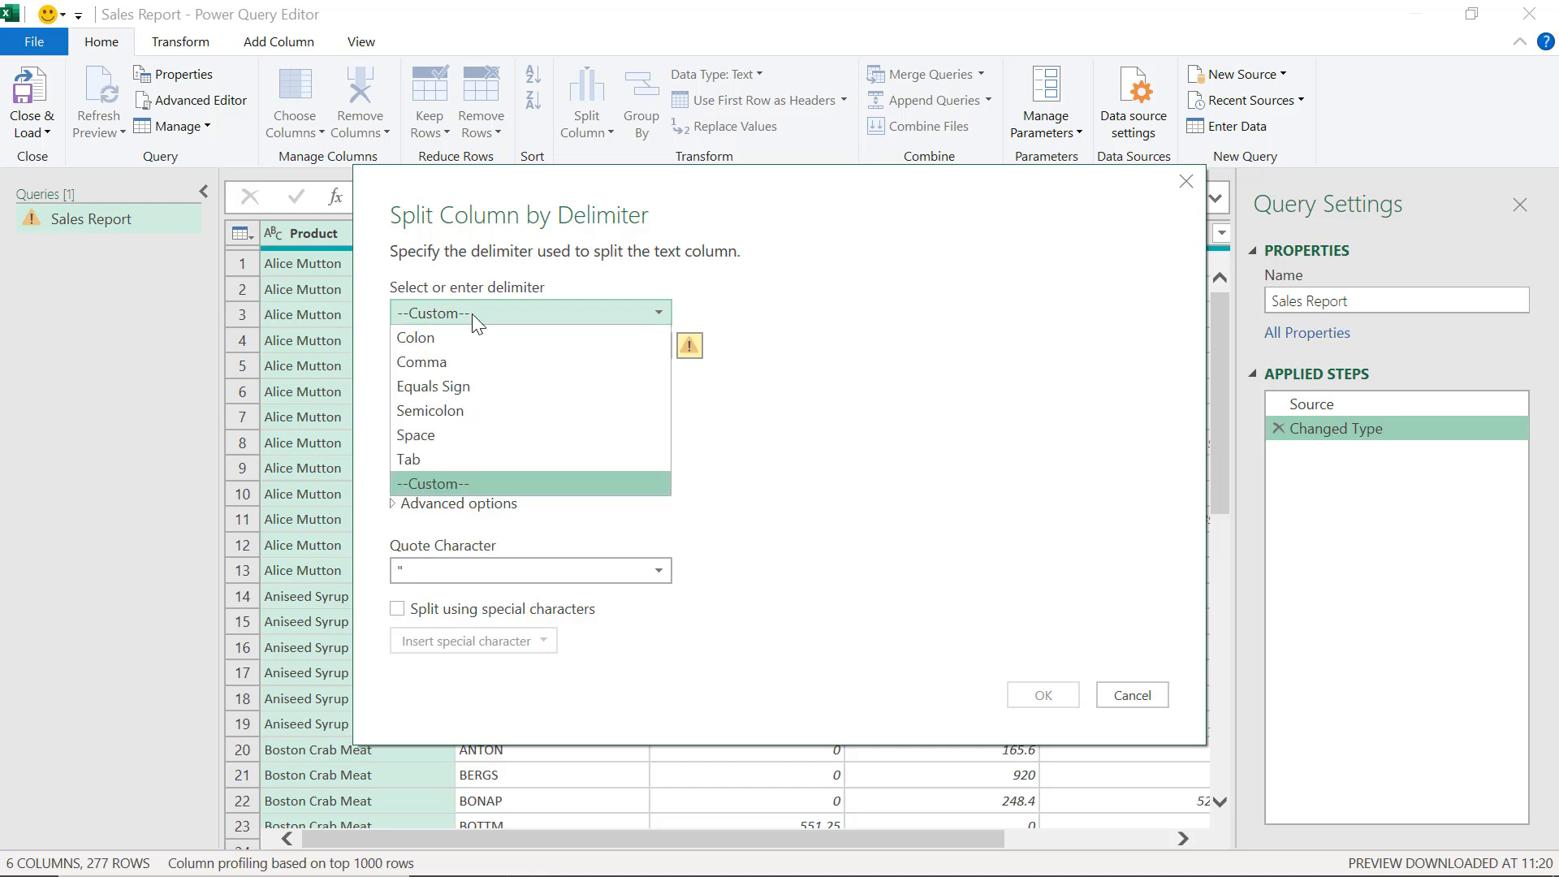
{"action": "left_click", "coordinate": [435, 436]}
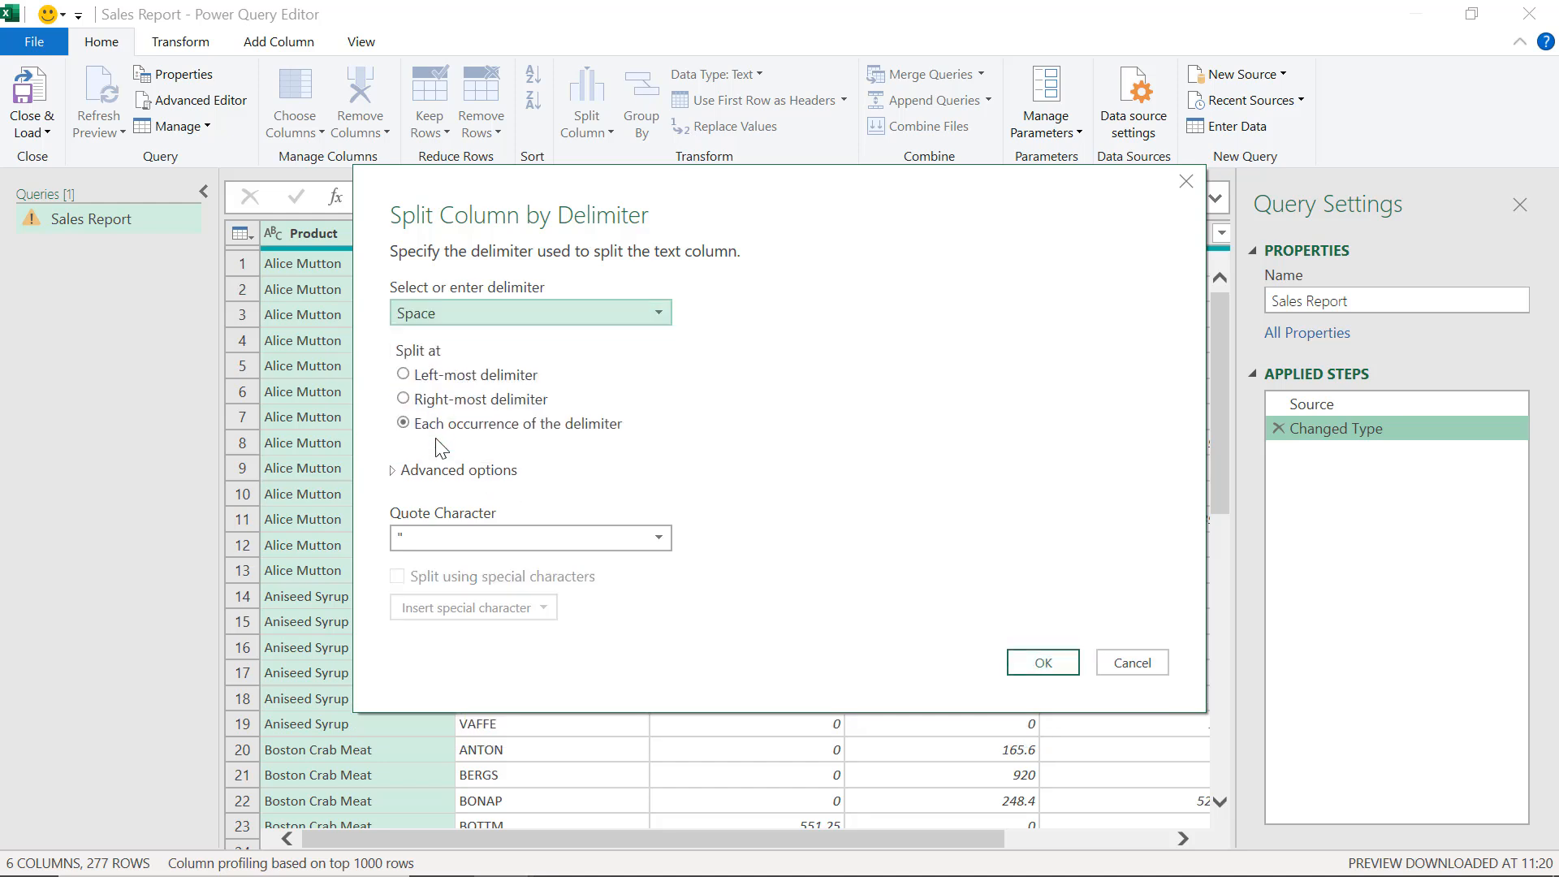
{"action": "left_click", "coordinate": [434, 381]}
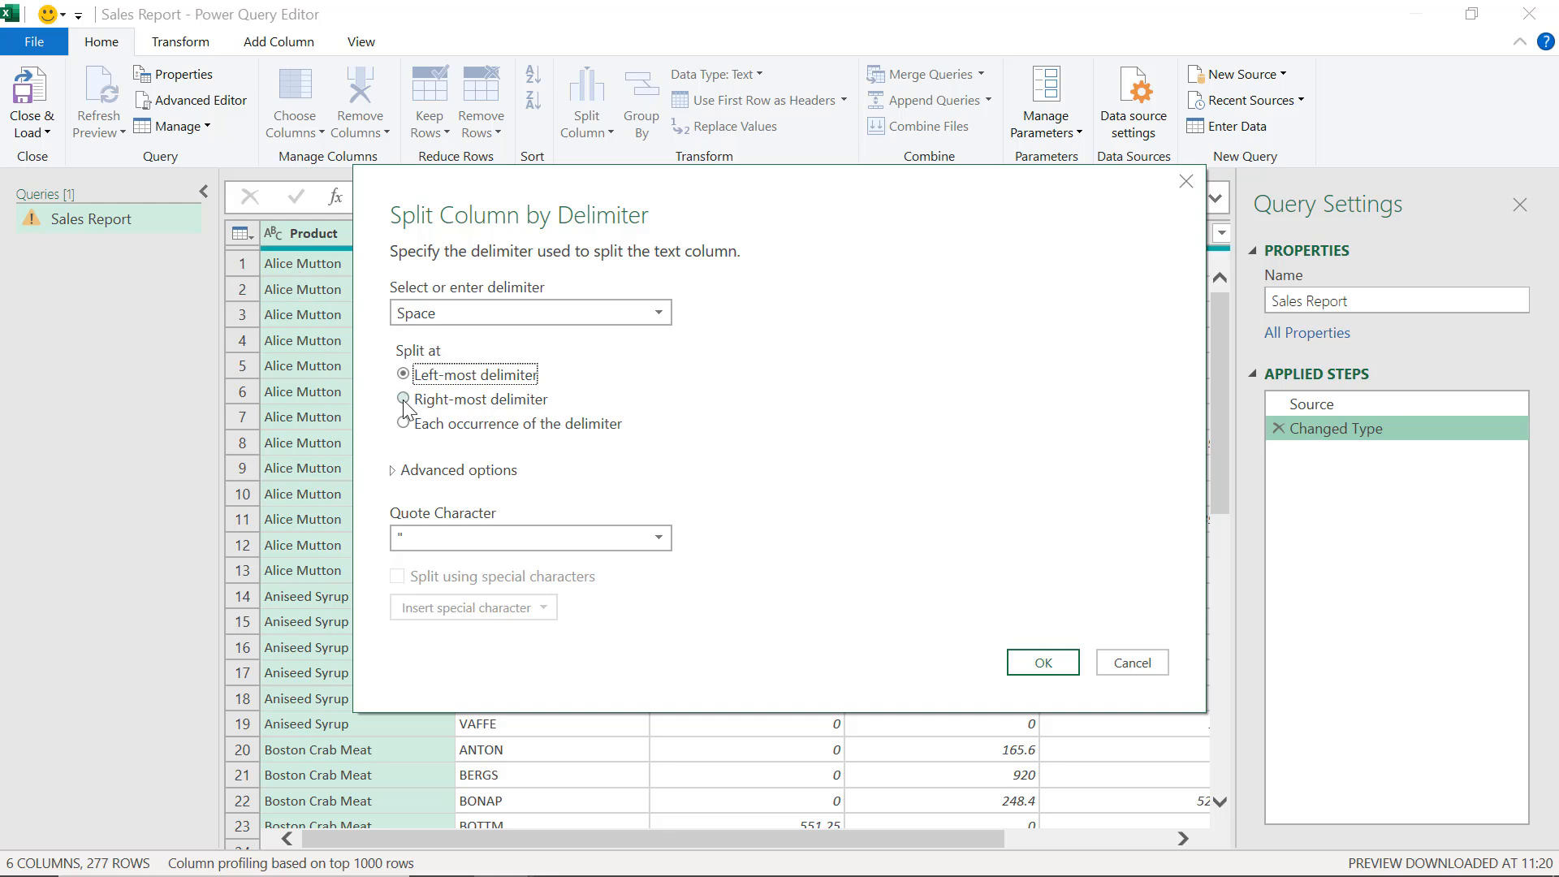
{"action": "left_click", "coordinate": [424, 426]}
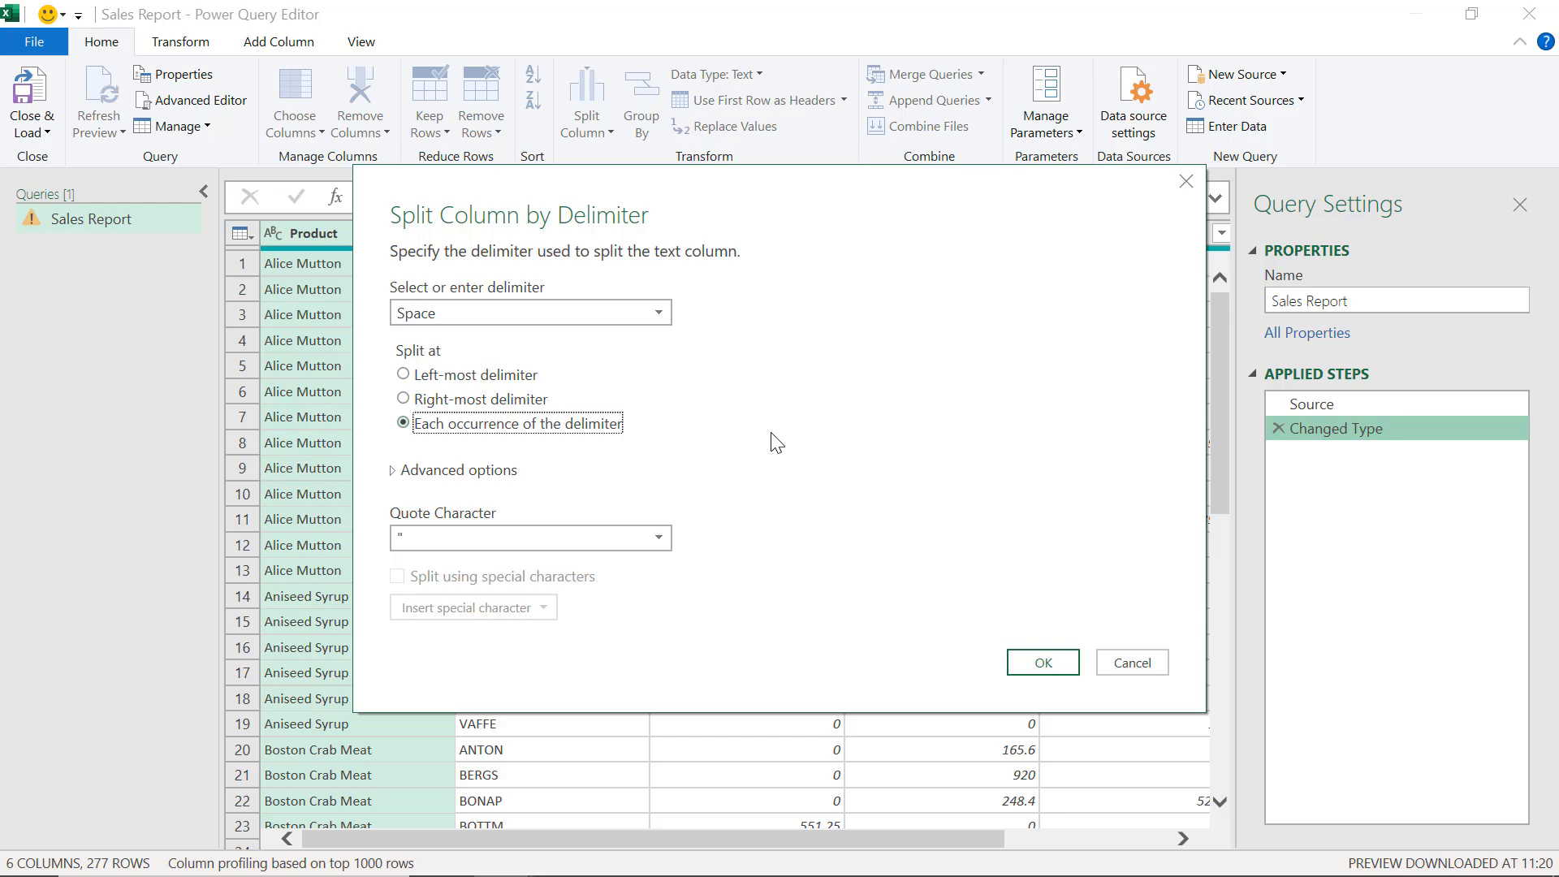
{"action": "left_click", "coordinate": [1039, 661]}
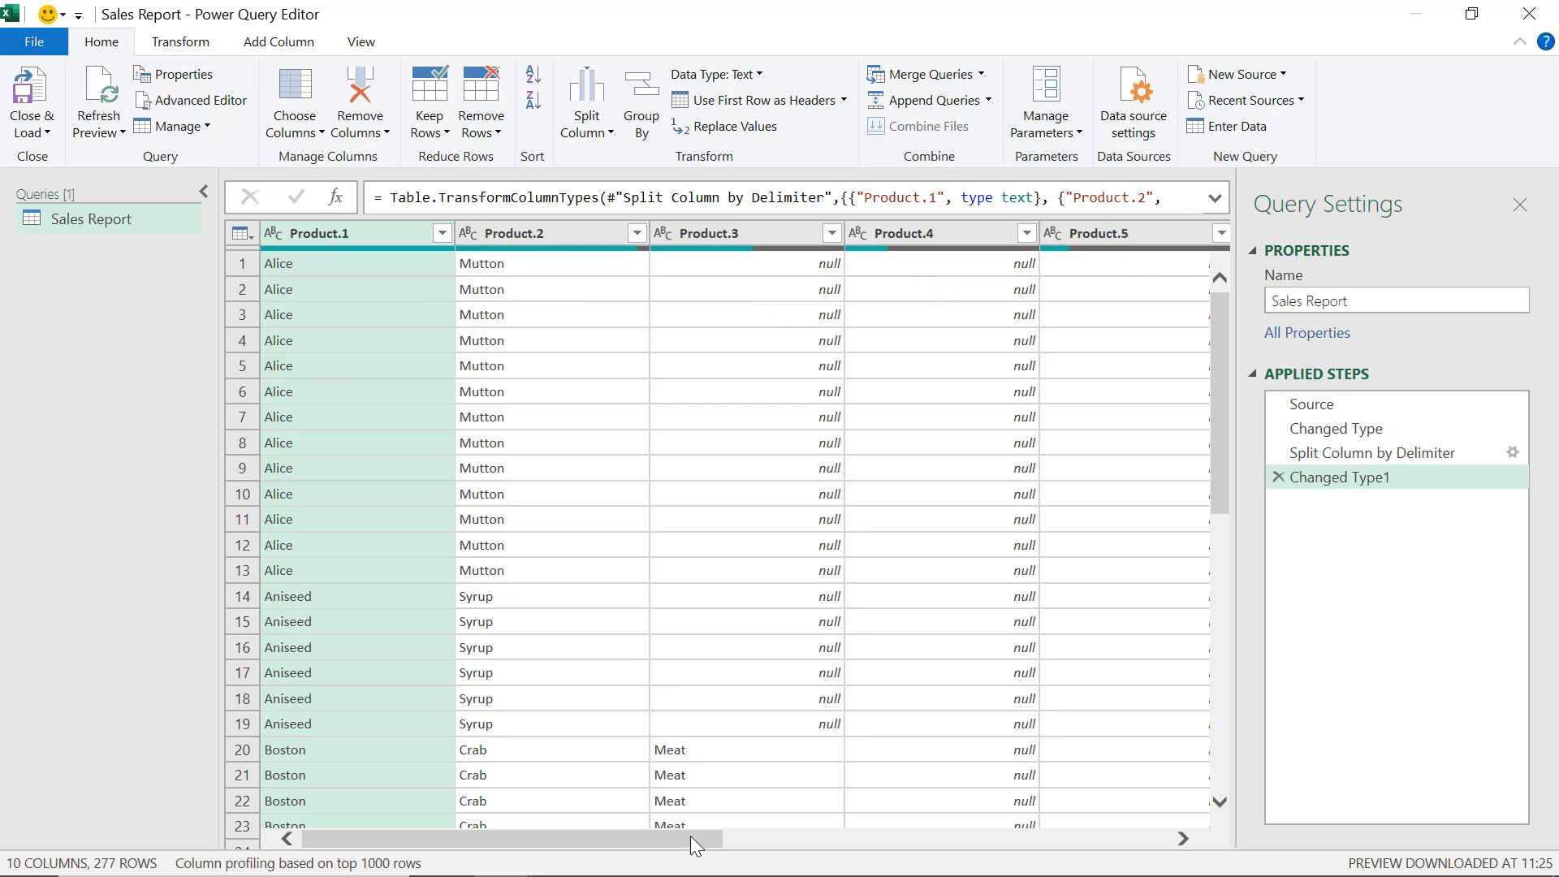
Delete the Changed Type1 and Split Column by Delimiter steps from the query
{"action": "left_click_drag", "start_coordinate": [690, 836], "coordinate": [494, 820]}
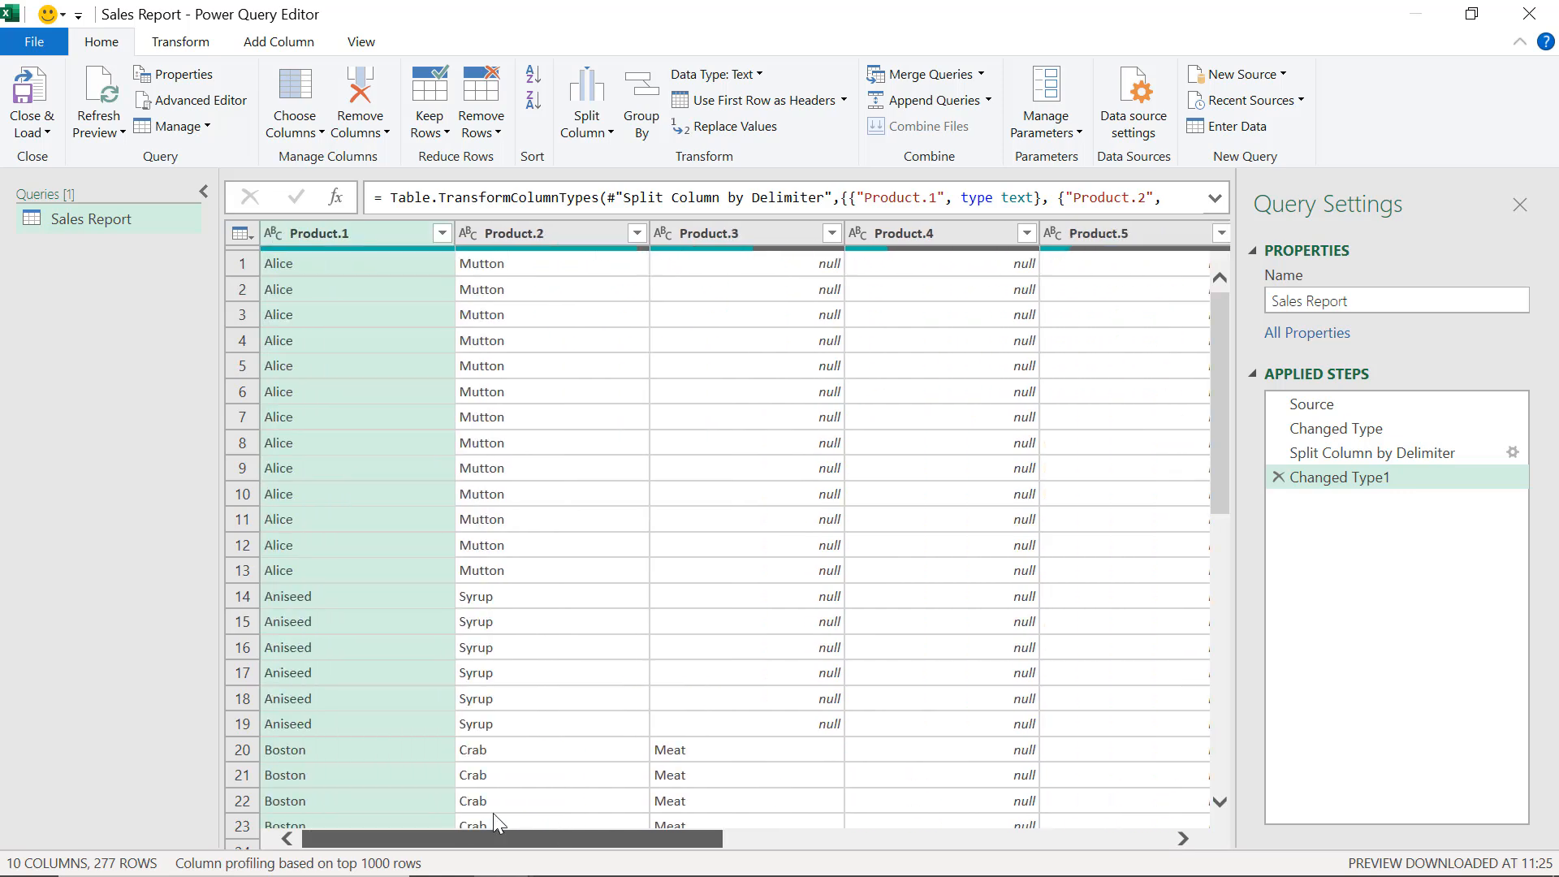
{"action": "left_click", "coordinate": [1280, 477]}
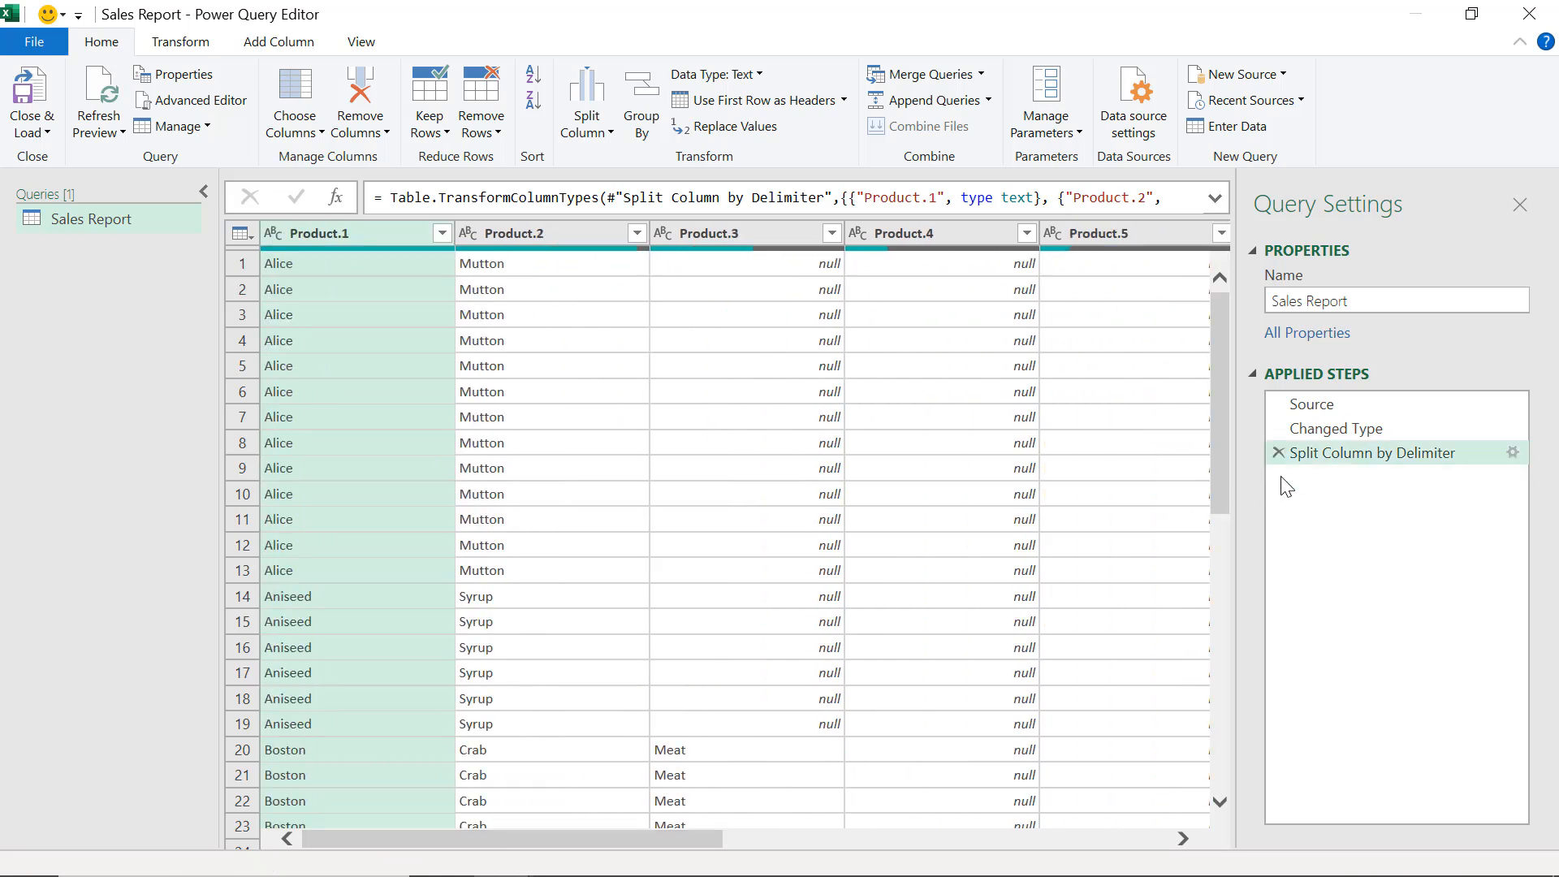
{"action": "left_click", "coordinate": [1279, 452]}
{"action": "left_click", "coordinate": [599, 134]}
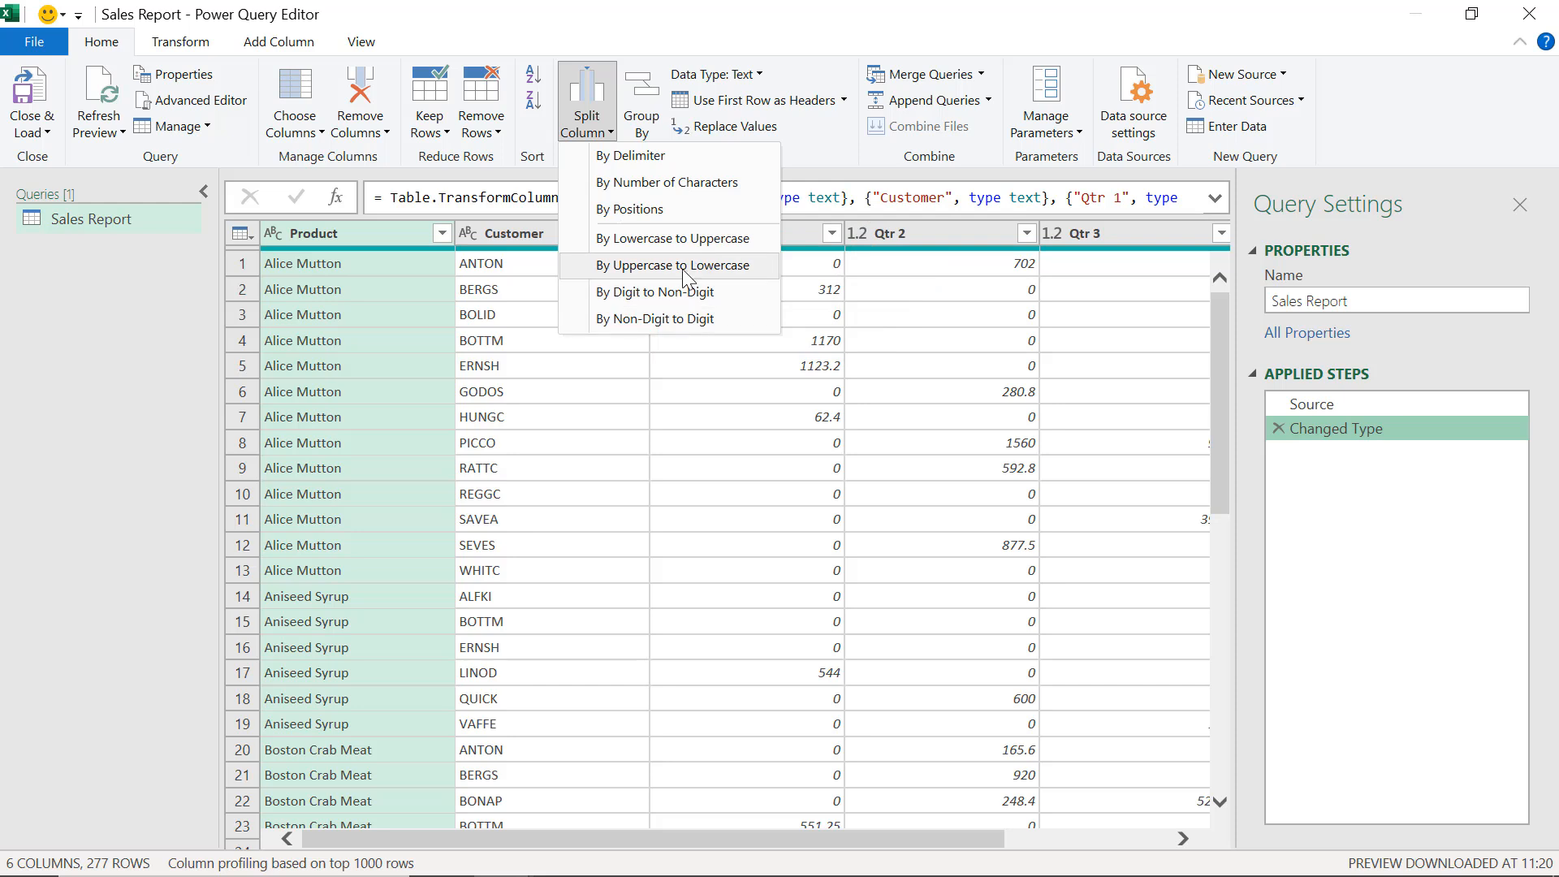
{"action": "left_click", "coordinate": [795, 9]}
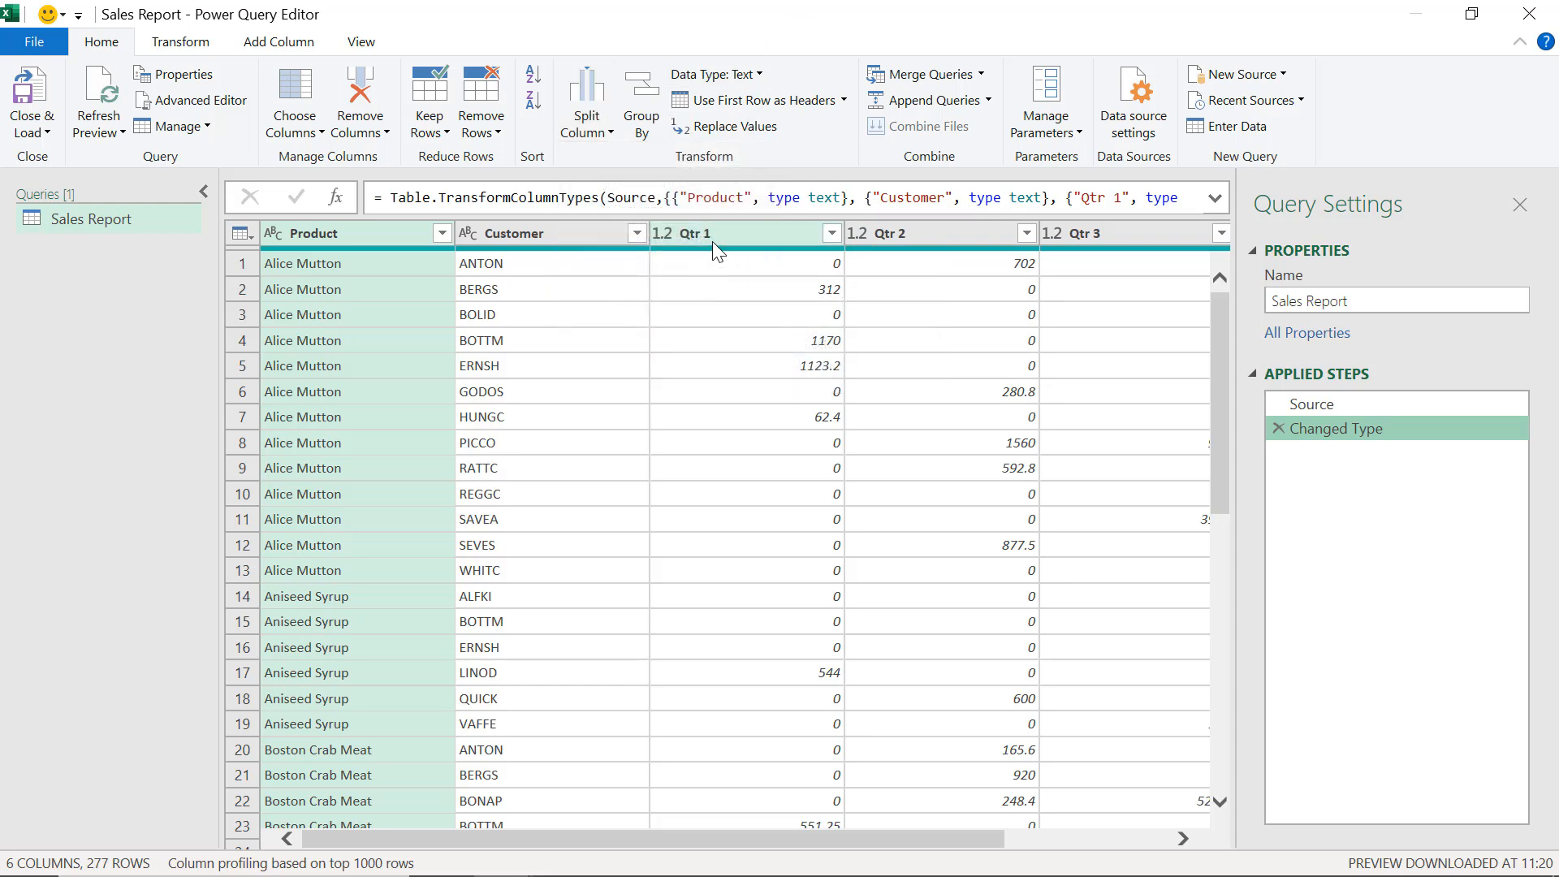
Change the Qtr 1 column's data type to Currency, replacing the current type conversion
{"action": "left_click", "coordinate": [713, 238]}
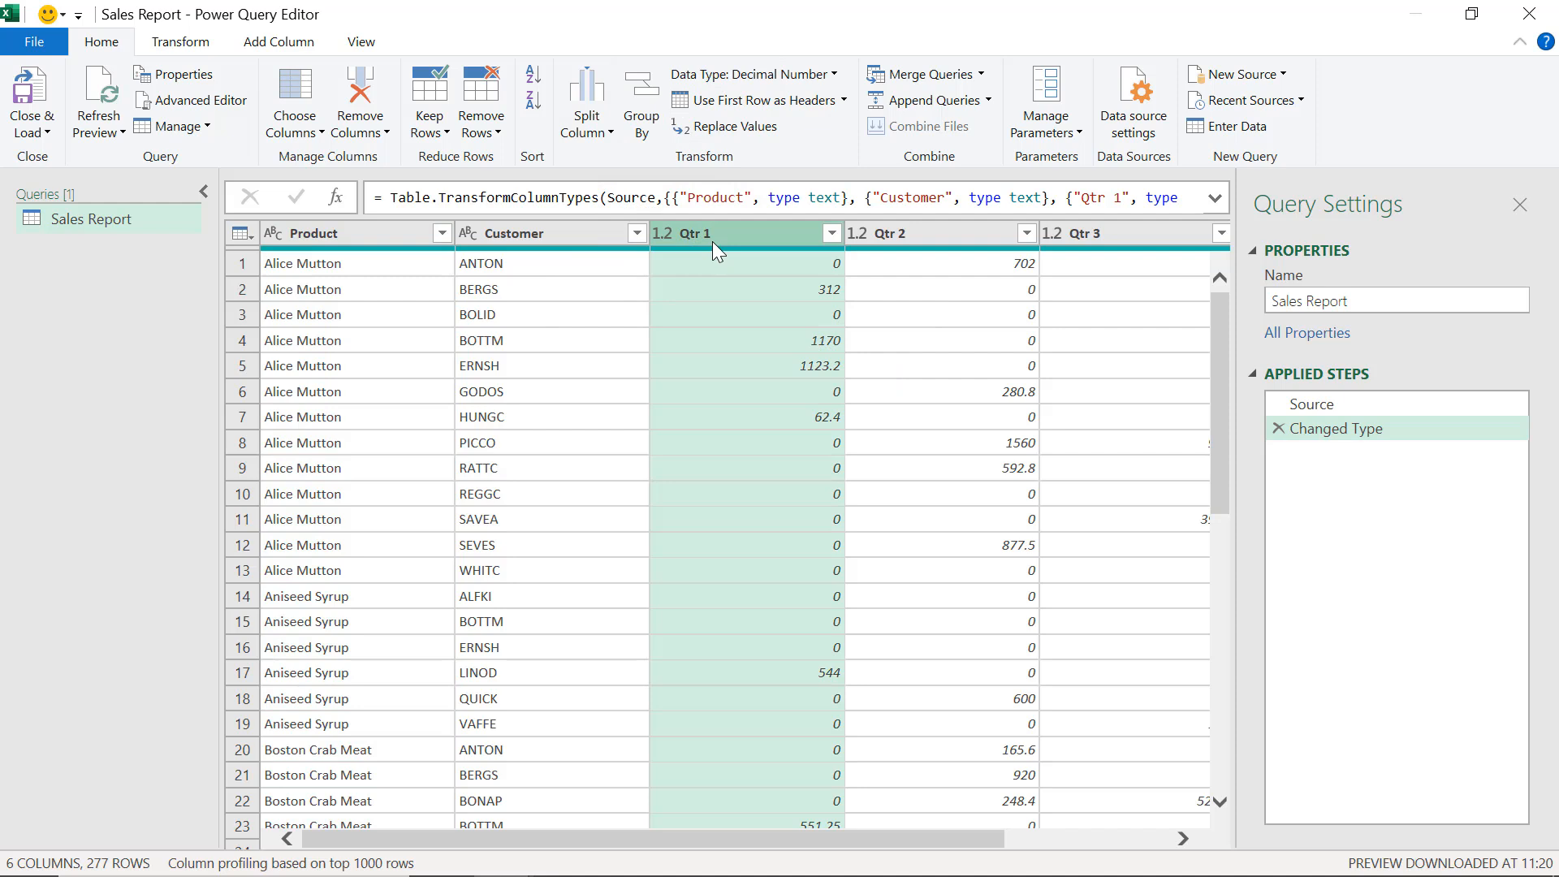
{"action": "left_click", "coordinate": [823, 74]}
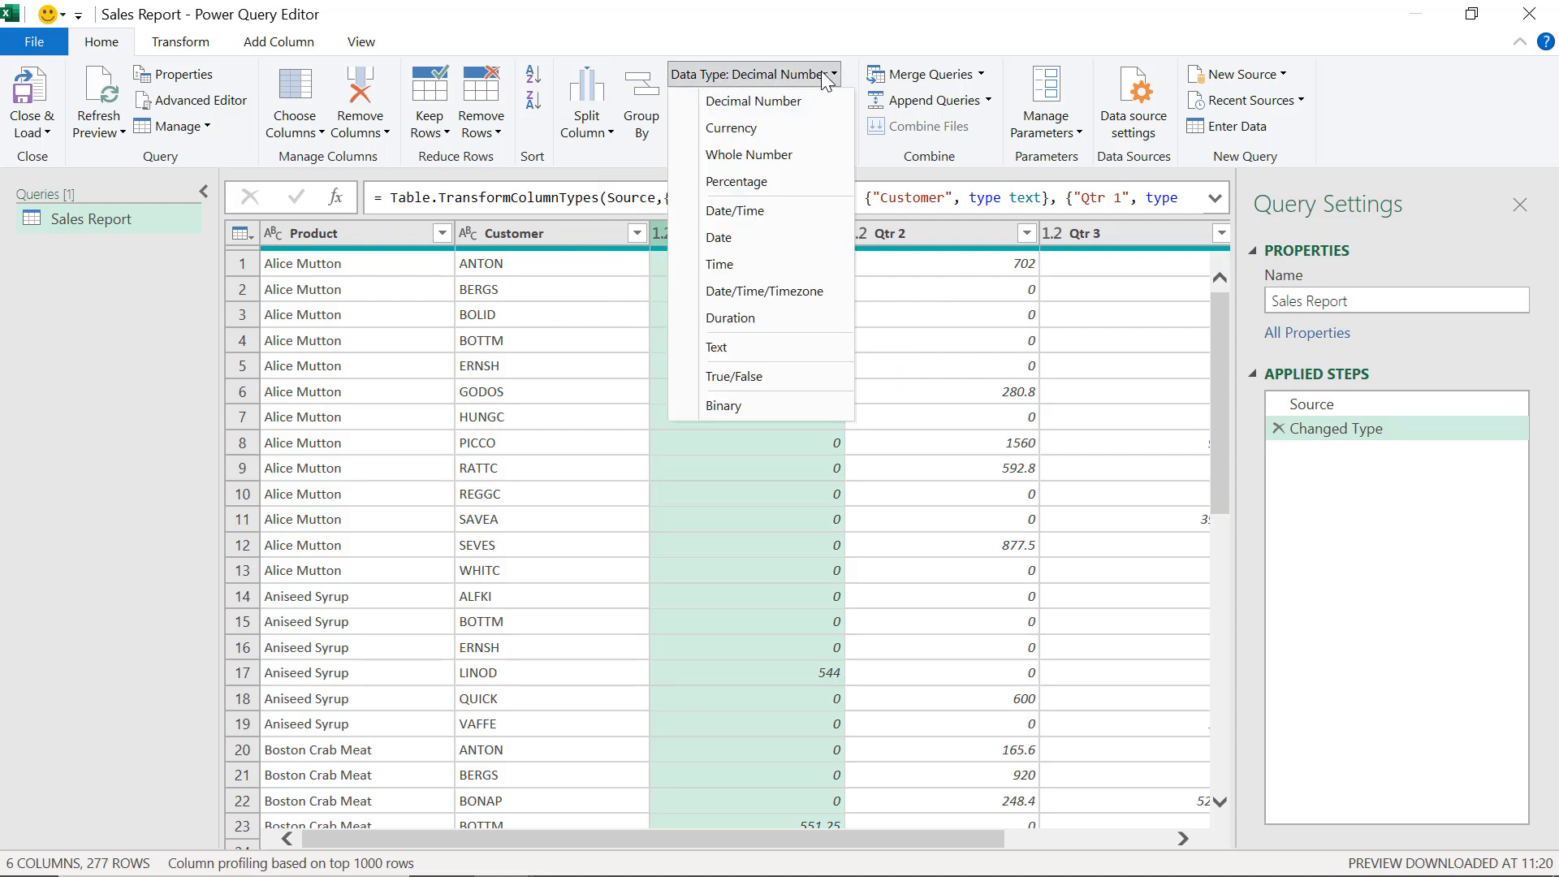
{"action": "left_click", "coordinate": [768, 130]}
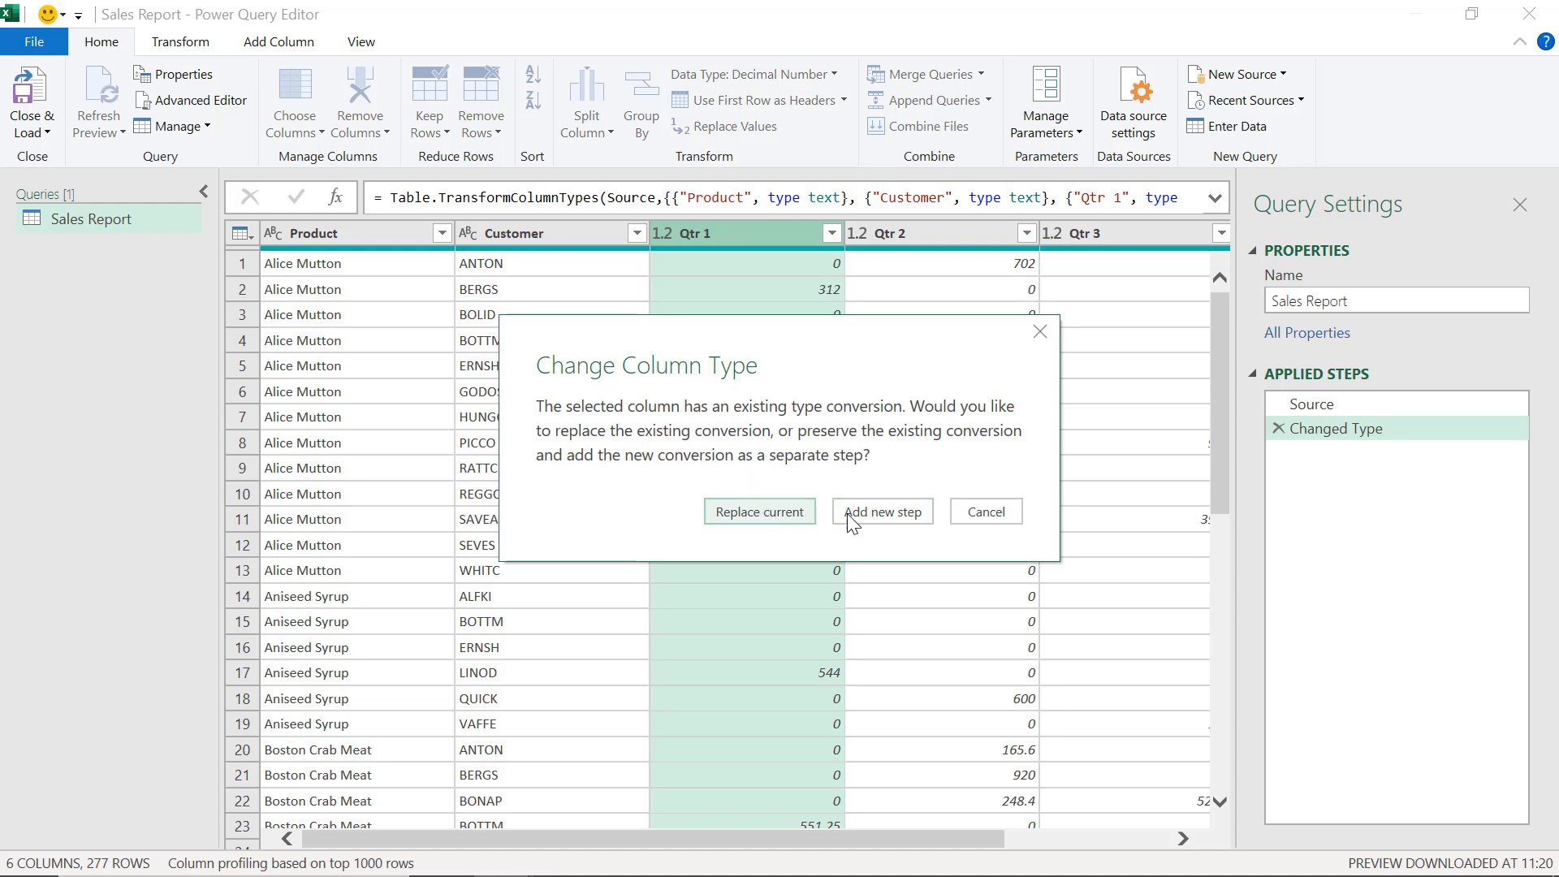
{"action": "left_click", "coordinate": [776, 509]}
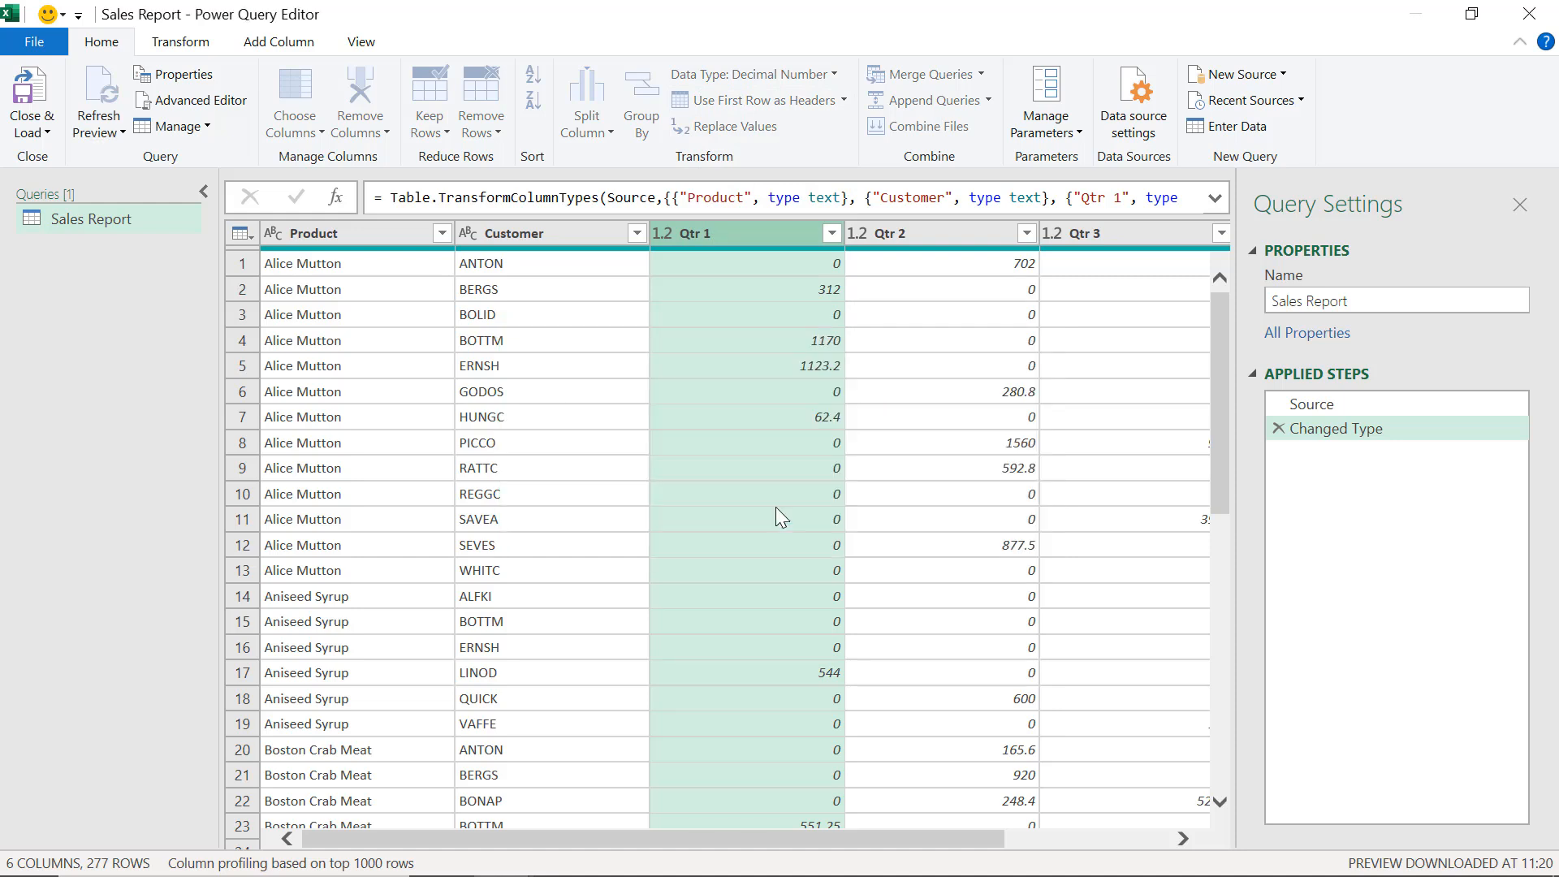
Change the data type of the Qtr 2, Qtr 3 and Qtr 4 columns to Currency together, replacing the current conversion
{"action": "left_click", "coordinate": [918, 237]}
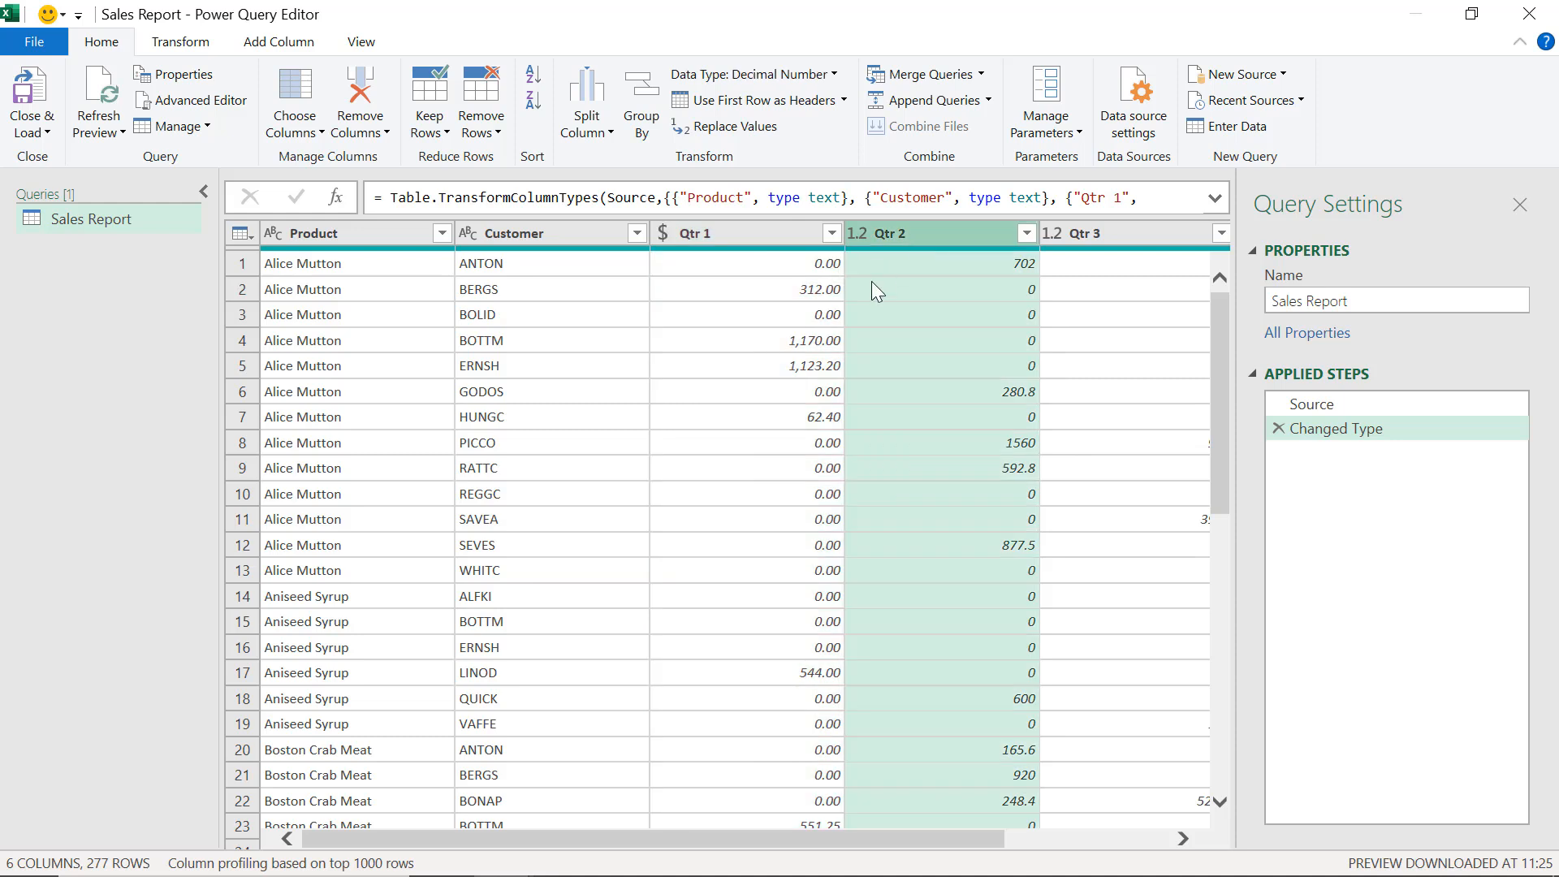
{"action": "scroll", "coordinate": [870, 281], "scroll_direction": "right", "scroll_amount": 3}
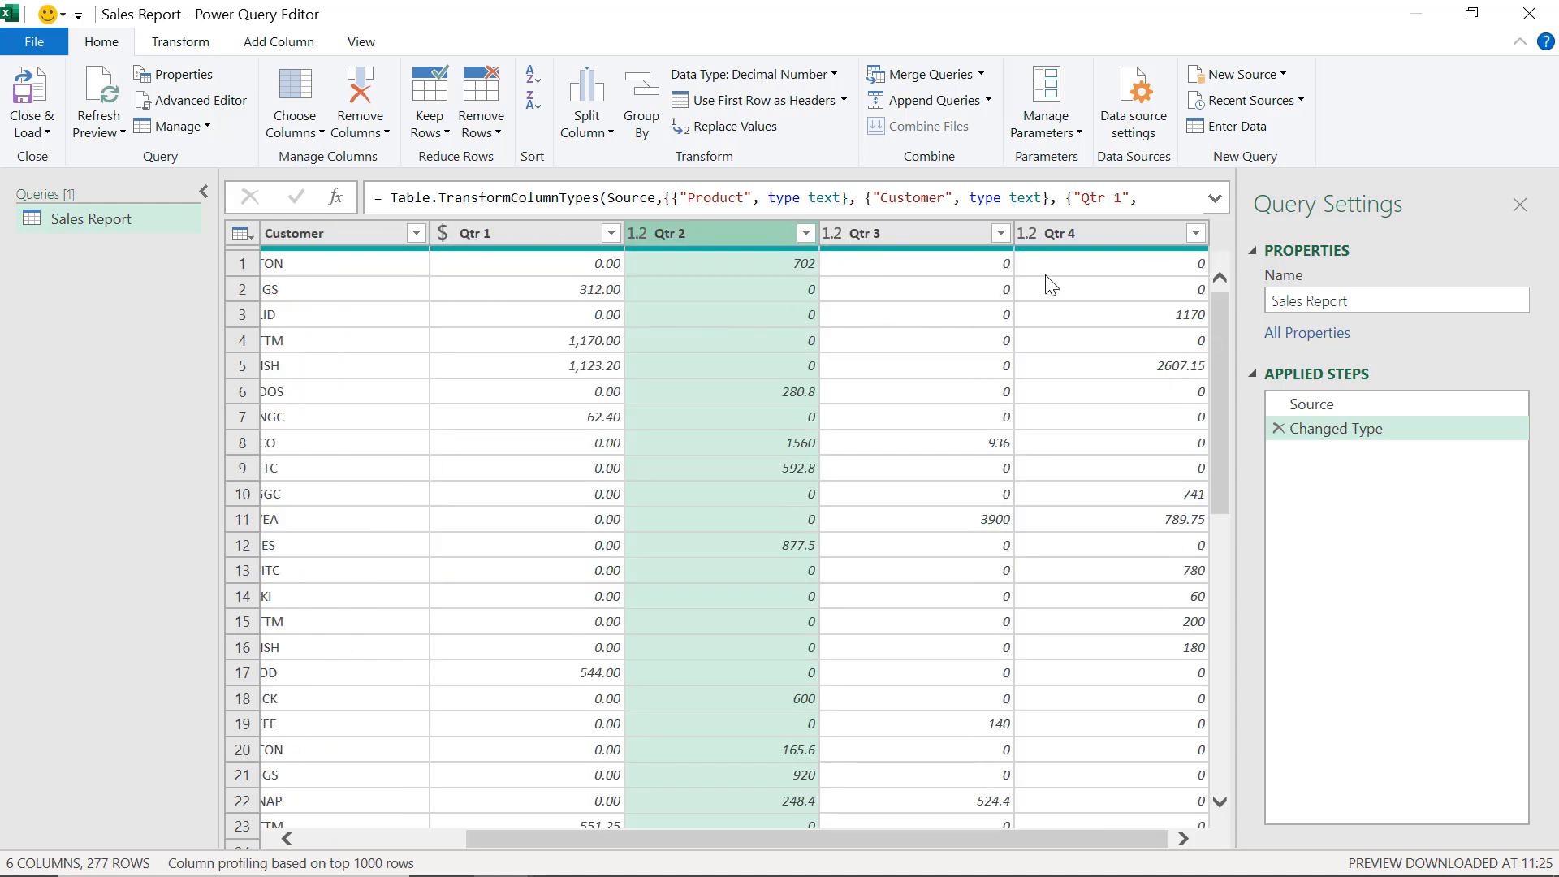
{"action": "left_click", "coordinate": [1107, 236], "text": "shift"}
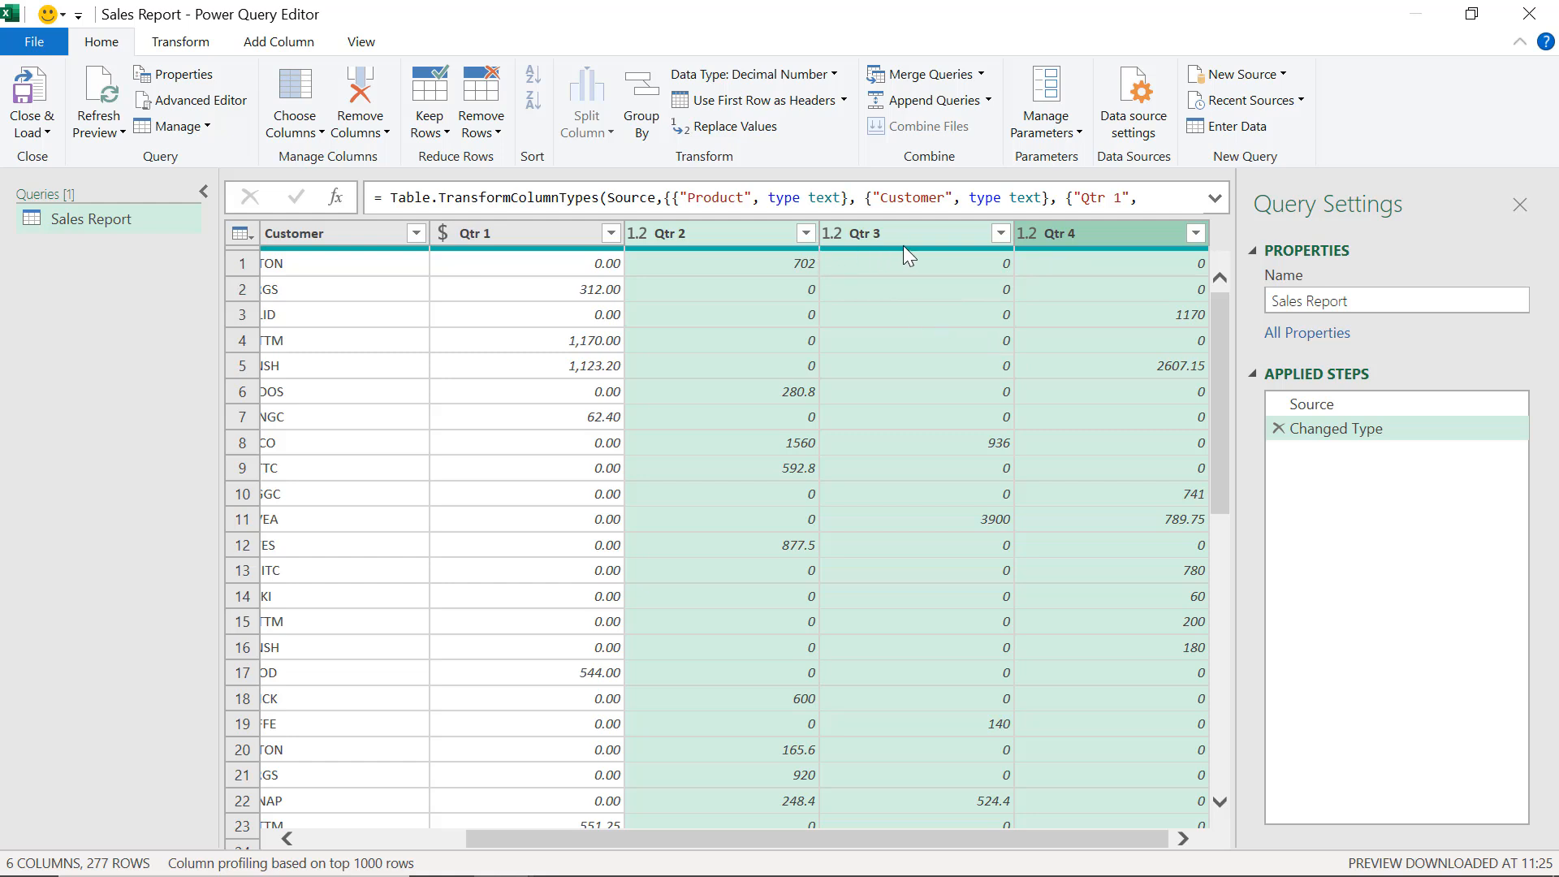
{"action": "left_click", "coordinate": [824, 76]}
{"action": "left_click", "coordinate": [769, 130]}
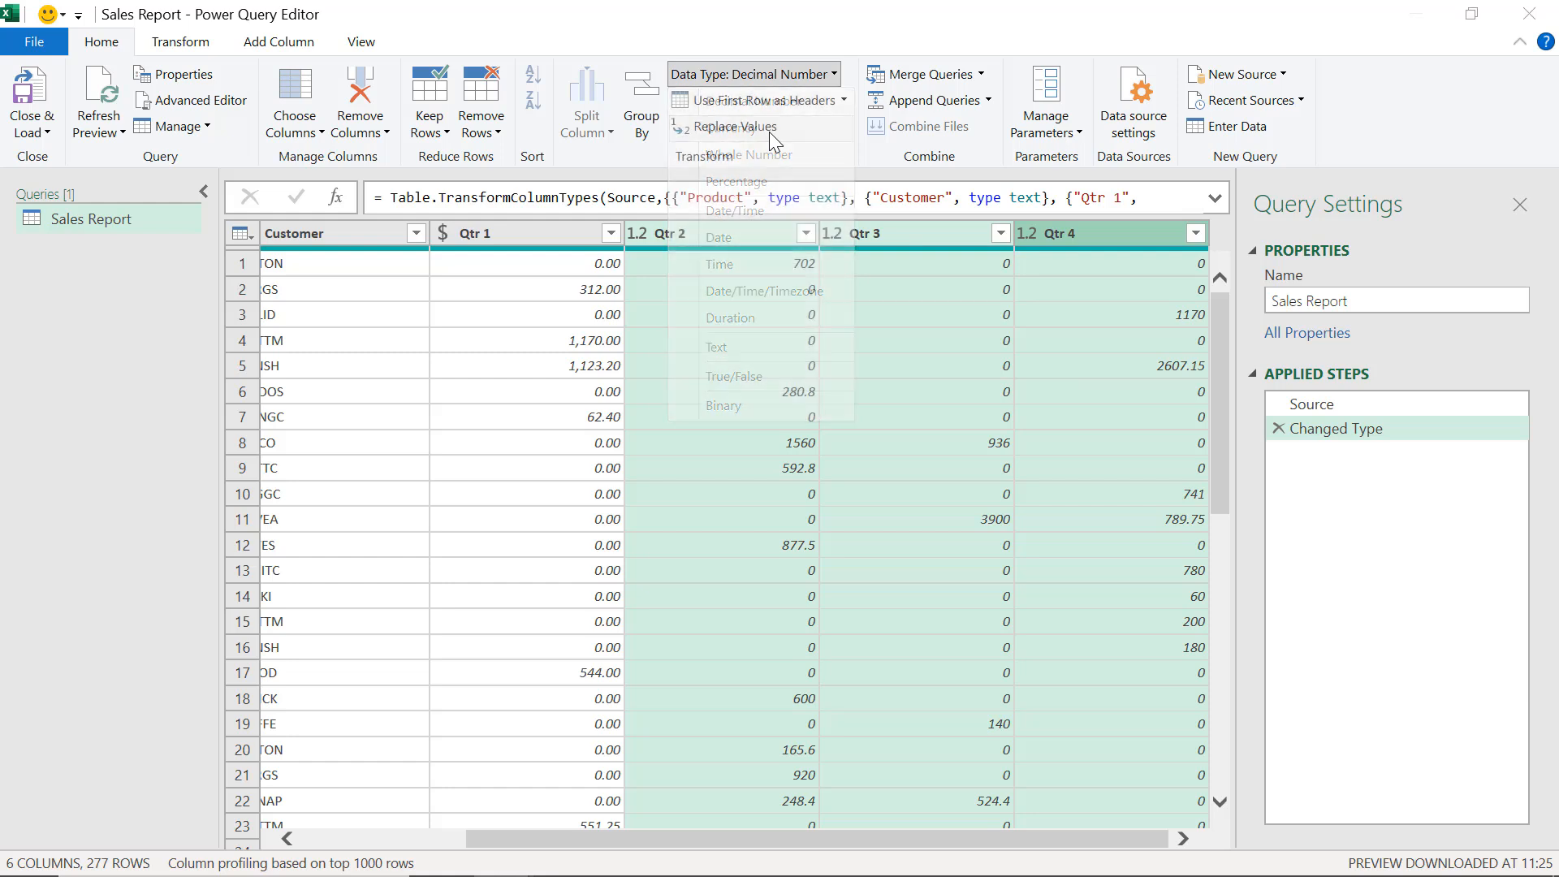
{"action": "left_click", "coordinate": [773, 509]}
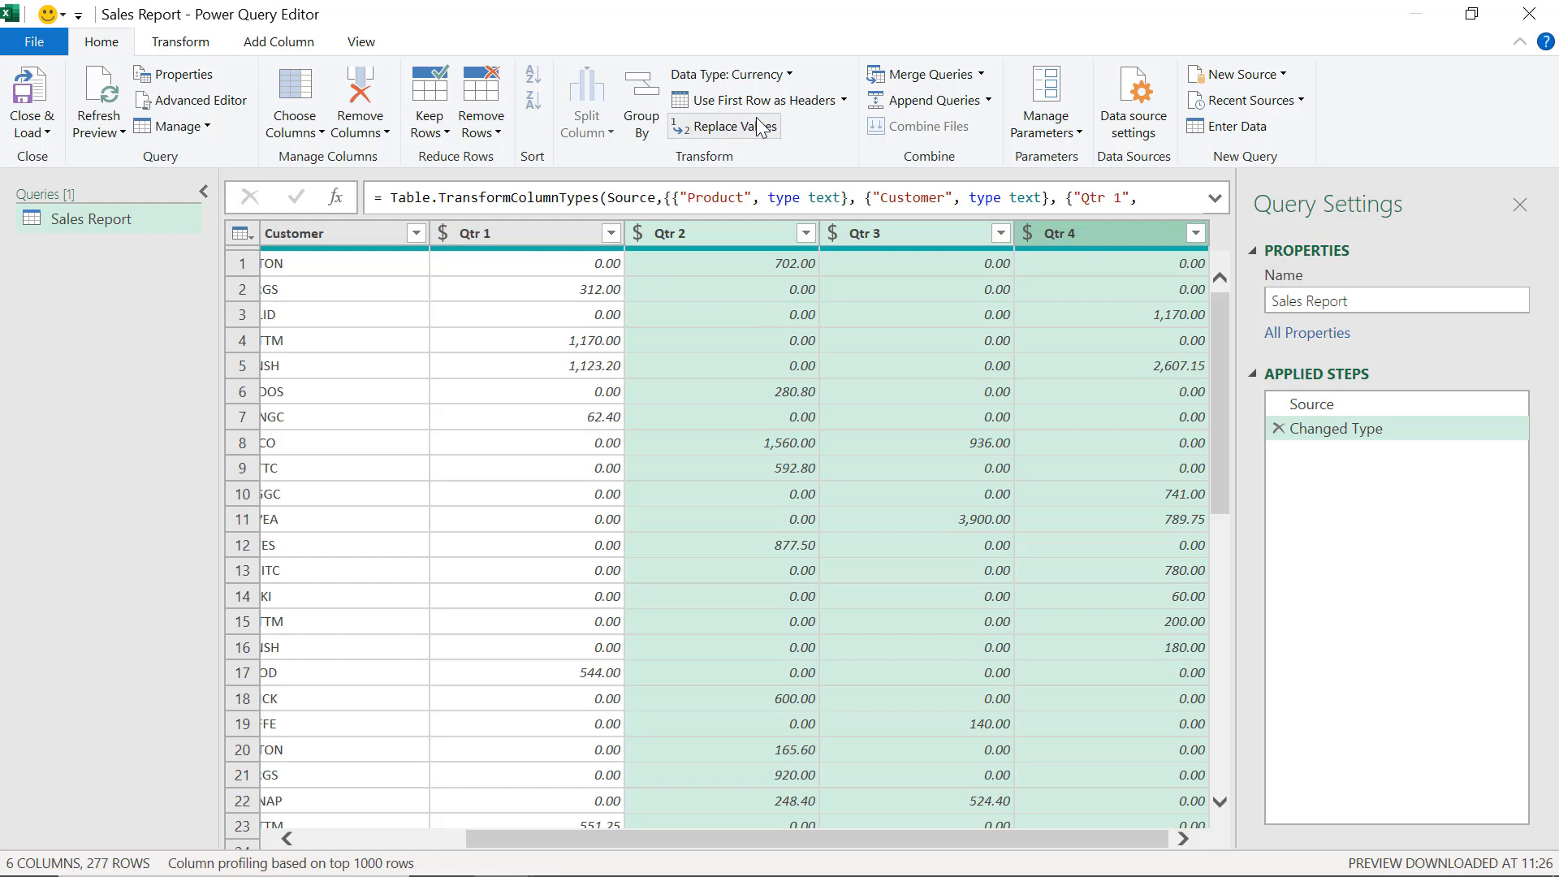
Examine the data types available for the quarter columns and the options for using the first row as headers
{"action": "left_click", "coordinate": [788, 74]}
{"action": "left_click", "coordinate": [787, 75]}
{"action": "left_click", "coordinate": [788, 74]}
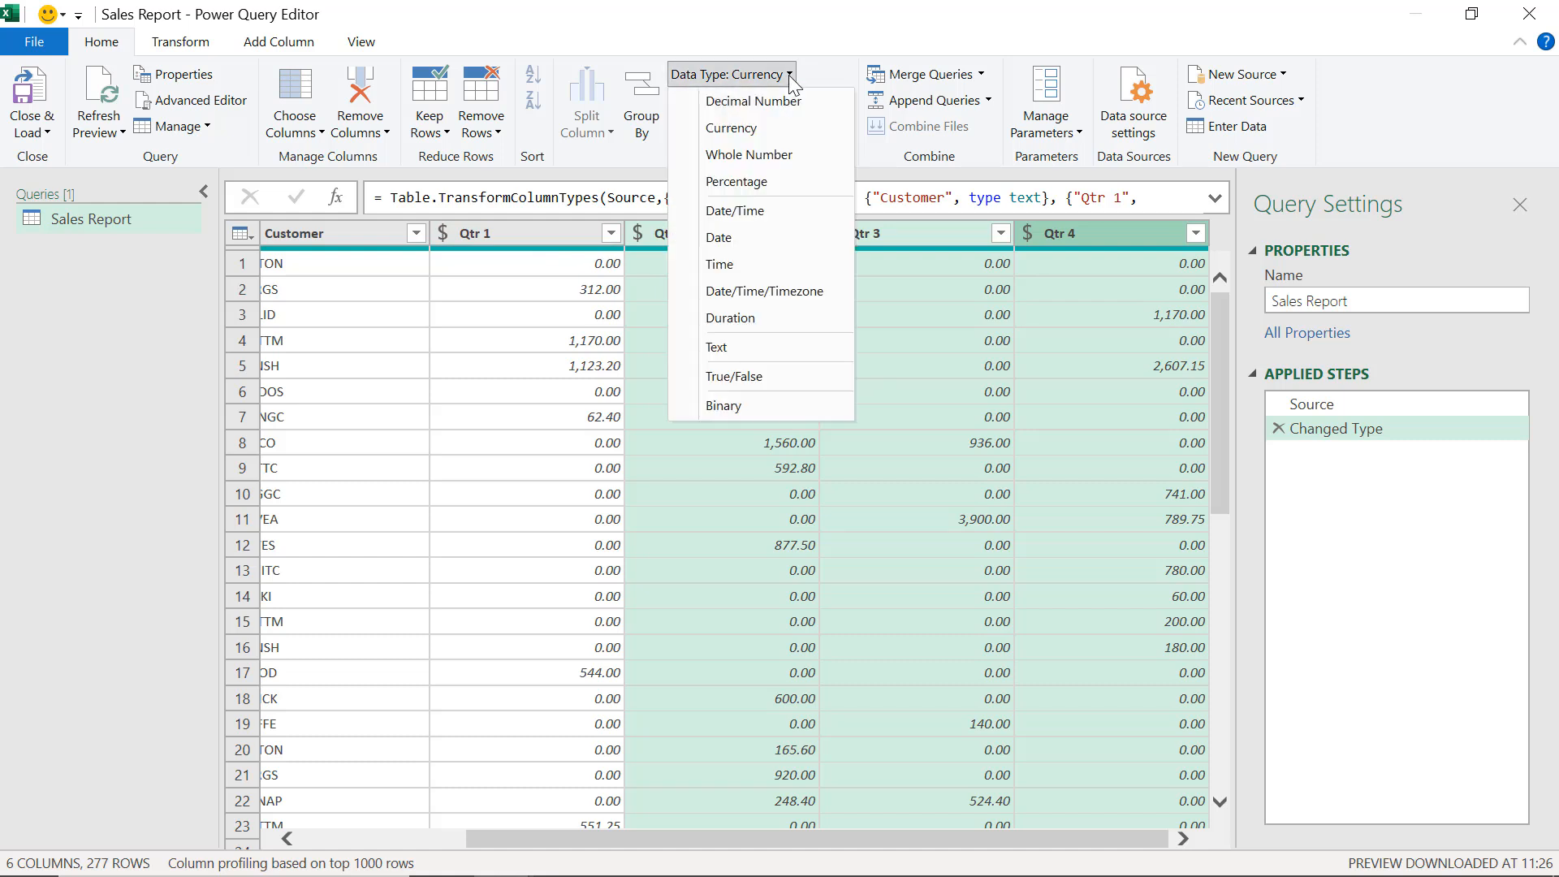
{"action": "left_click", "coordinate": [859, 18]}
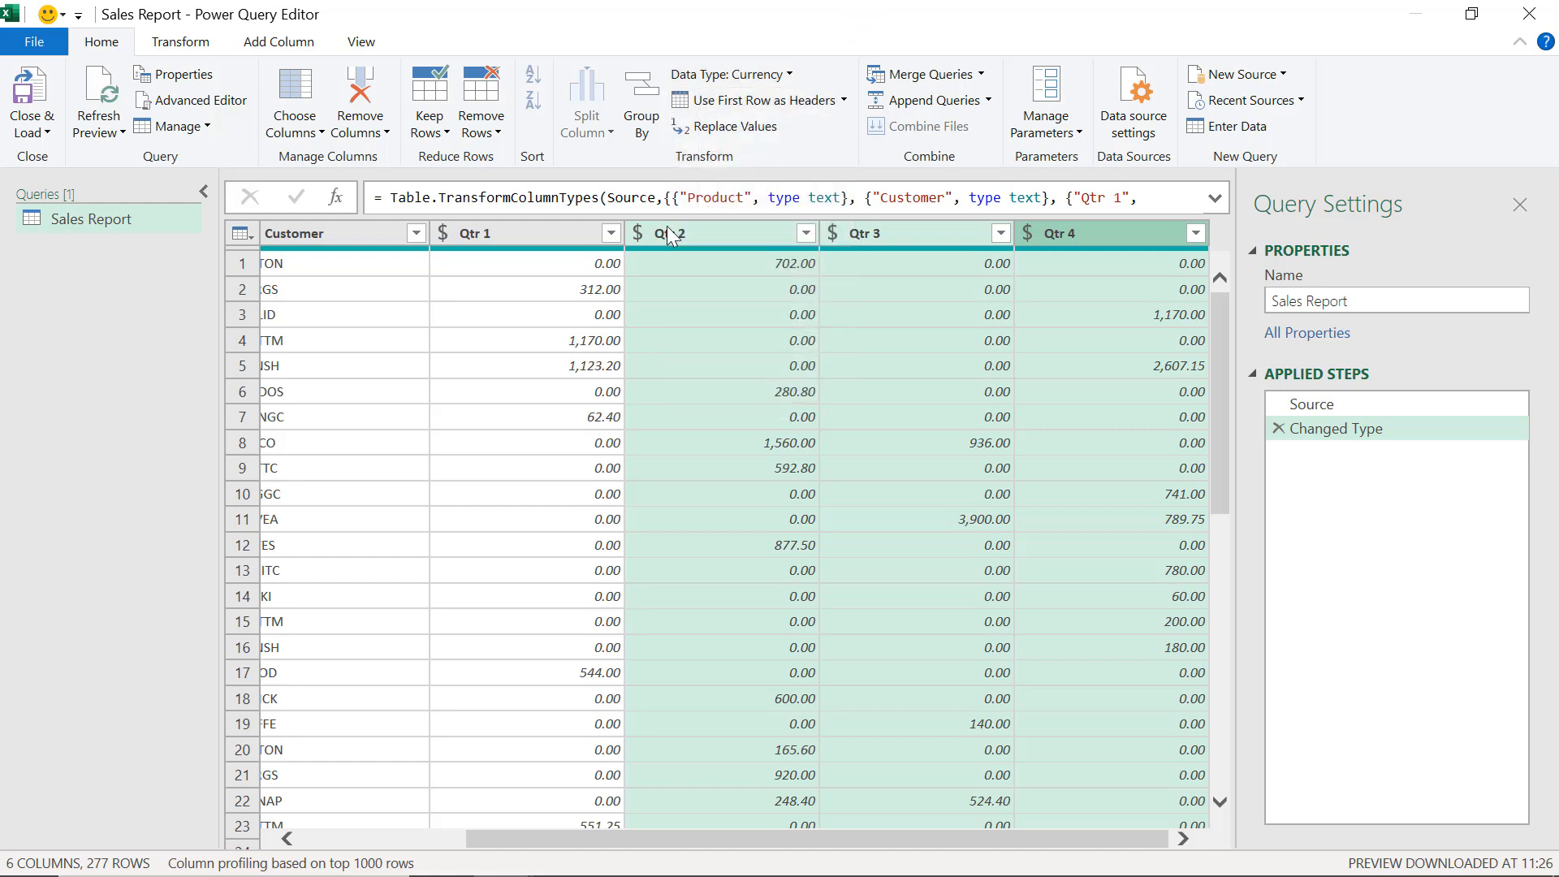
{"action": "left_click", "coordinate": [533, 234]}
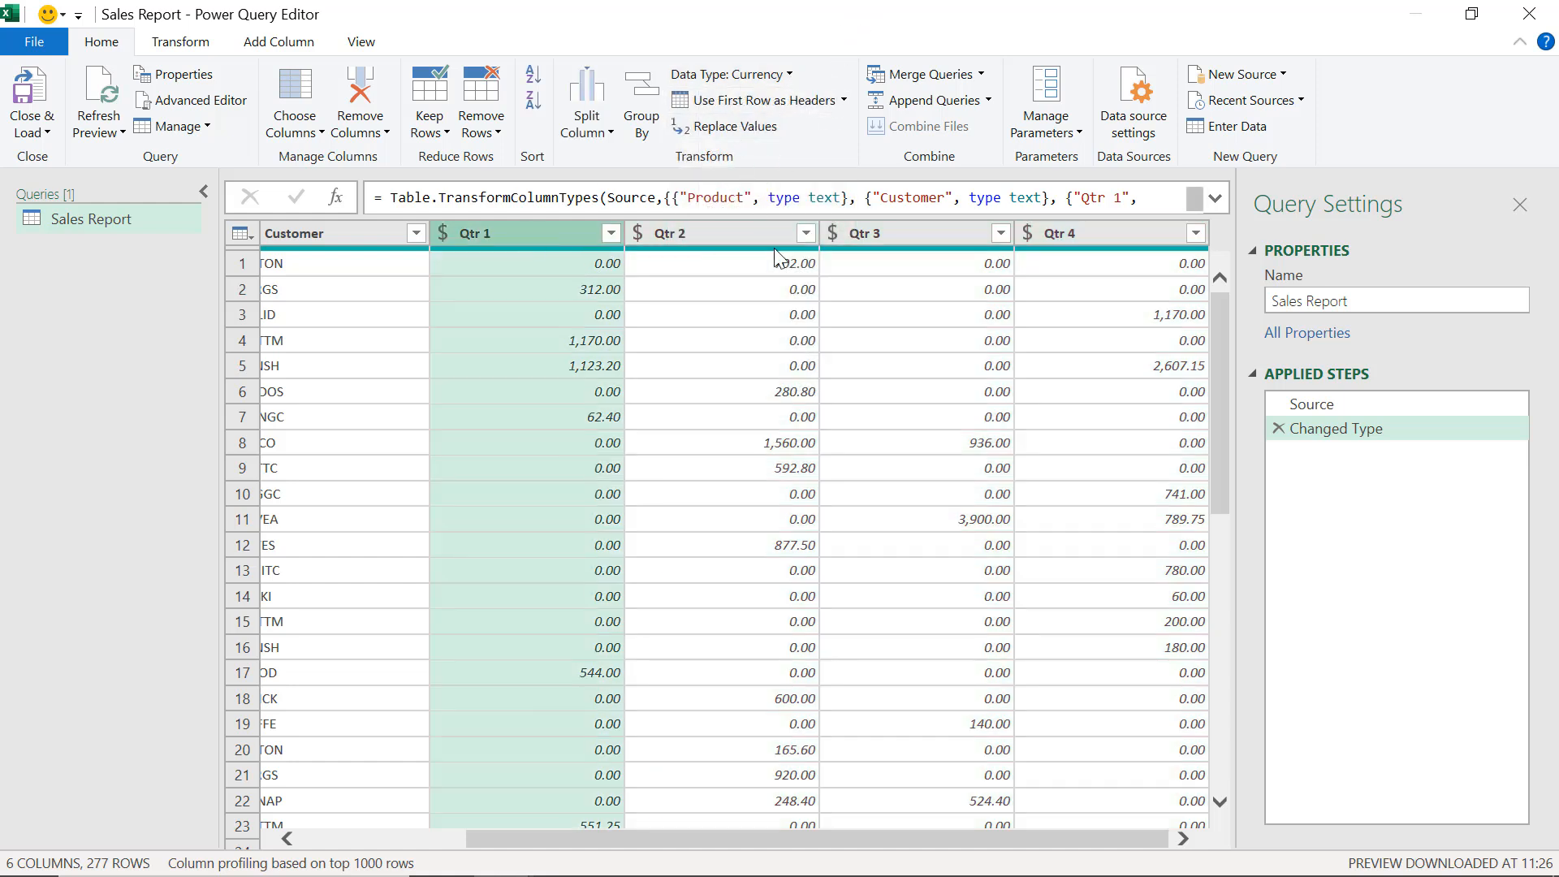
{"action": "mouse_move", "coordinate": [538, 257]}
{"action": "left_click", "coordinate": [845, 100]}
{"action": "left_click", "coordinate": [845, 100]}
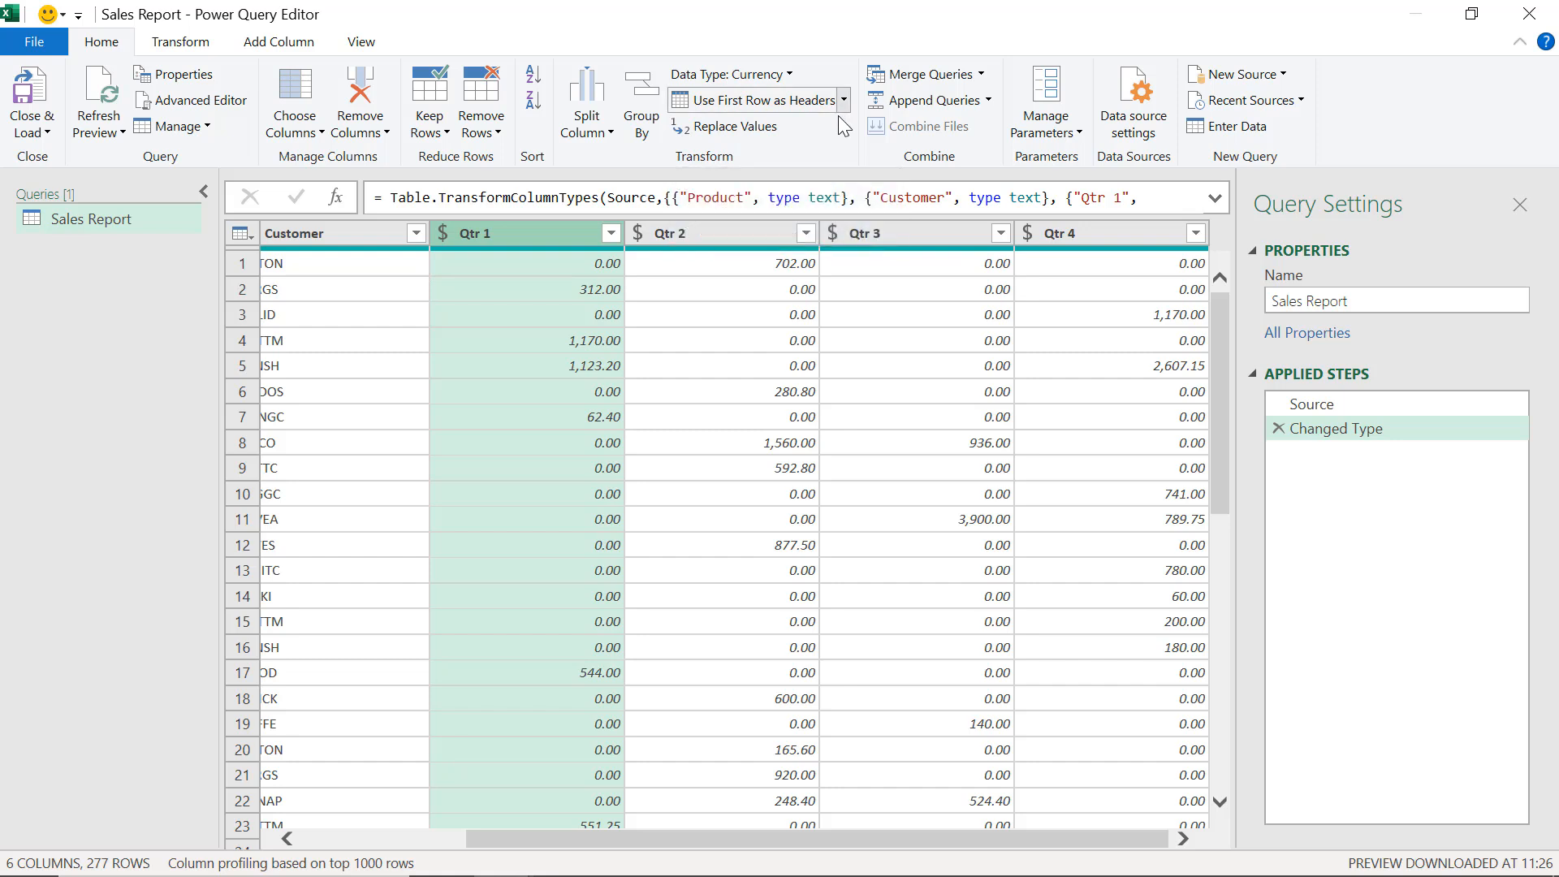
{"action": "left_click", "coordinate": [348, 263]}
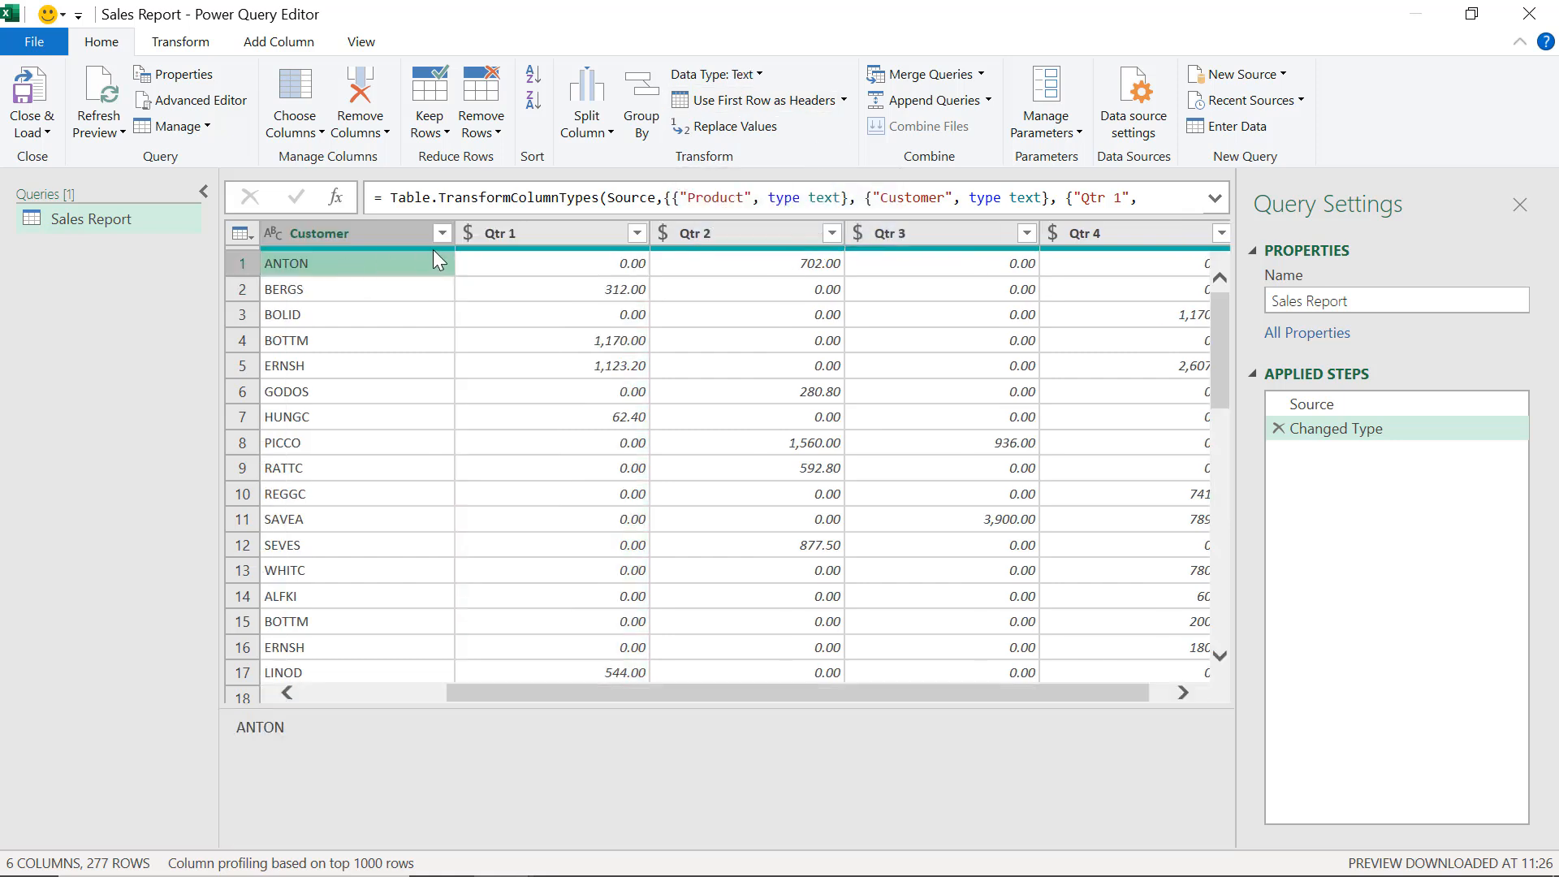
{"action": "left_click", "coordinate": [377, 237]}
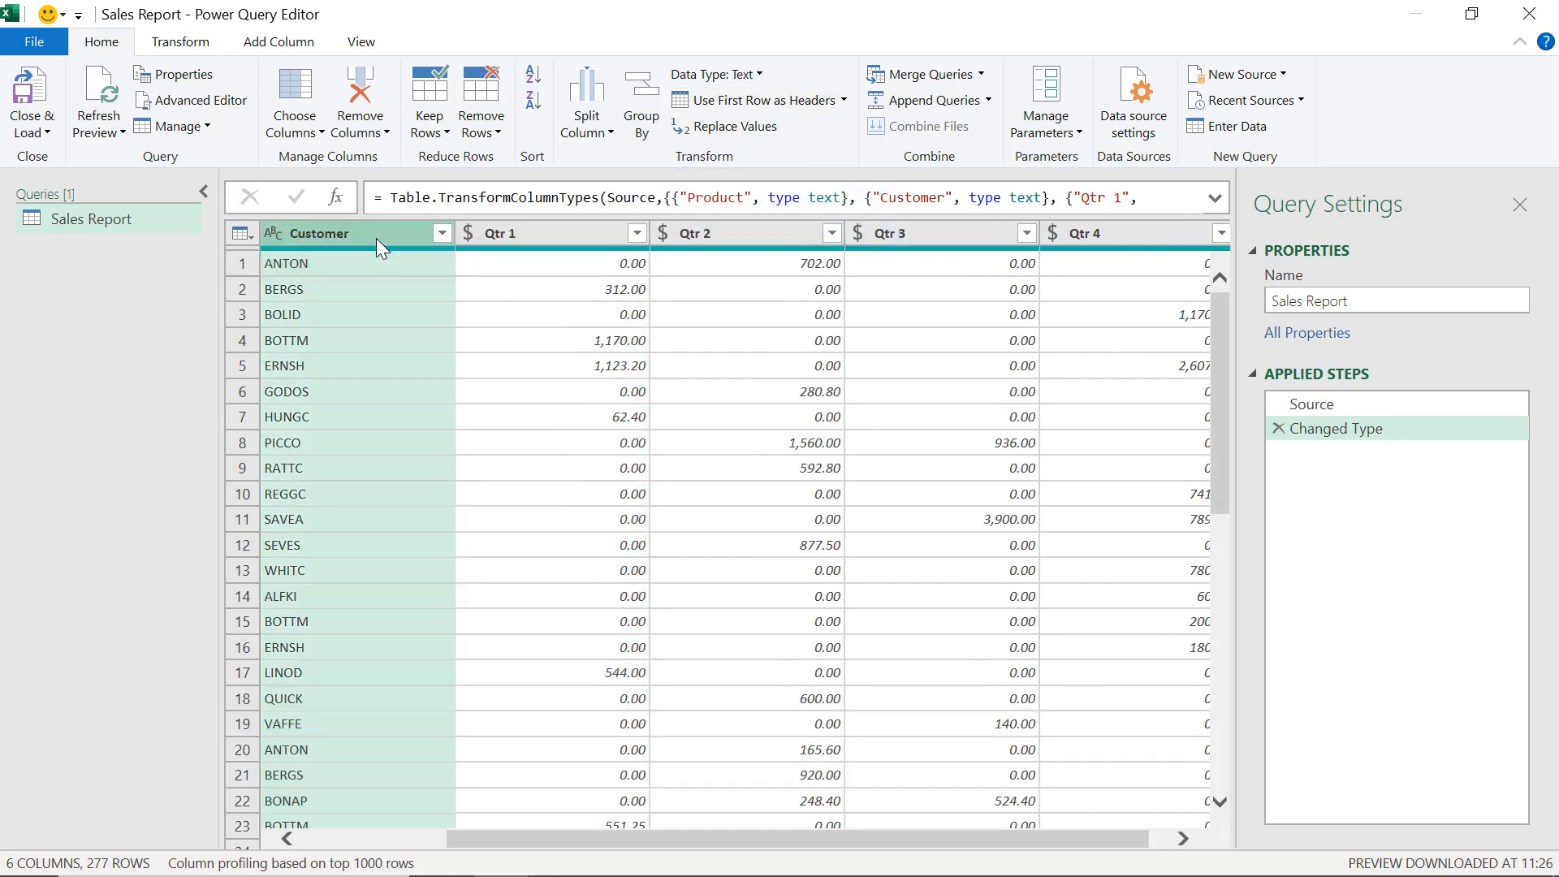
Replace the value 0 with 10 in the Qtr 1 column and delete that replacement step from the query
{"action": "left_click", "coordinate": [606, 237]}
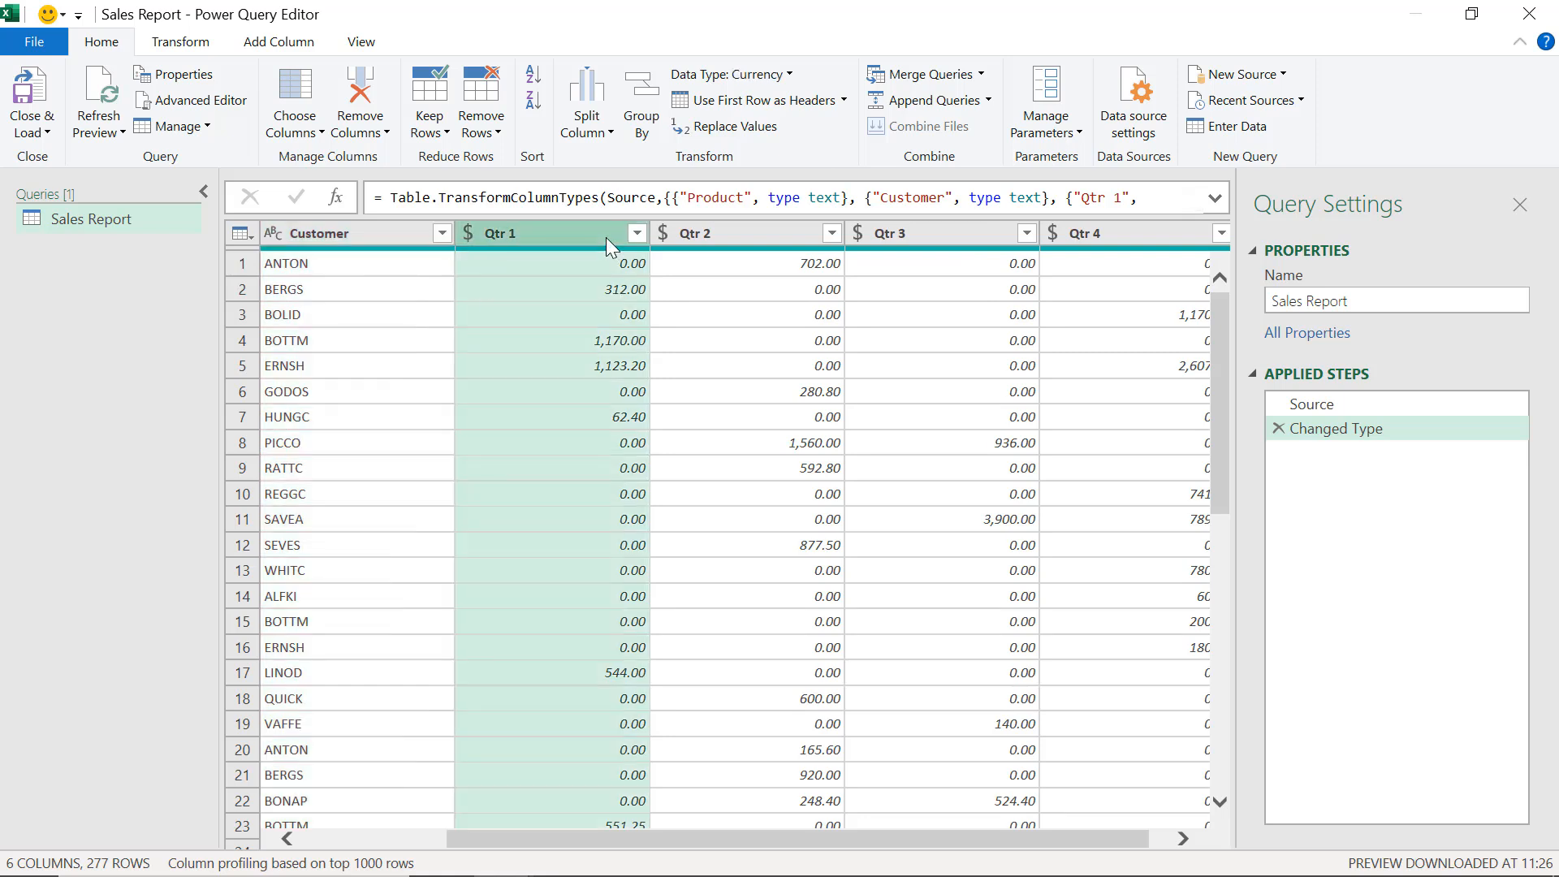
{"action": "left_click", "coordinate": [757, 126]}
{"action": "left_click_drag", "start_coordinate": [659, 300], "coordinate": [1064, 215]}
{"action": "type", "text": "0"}
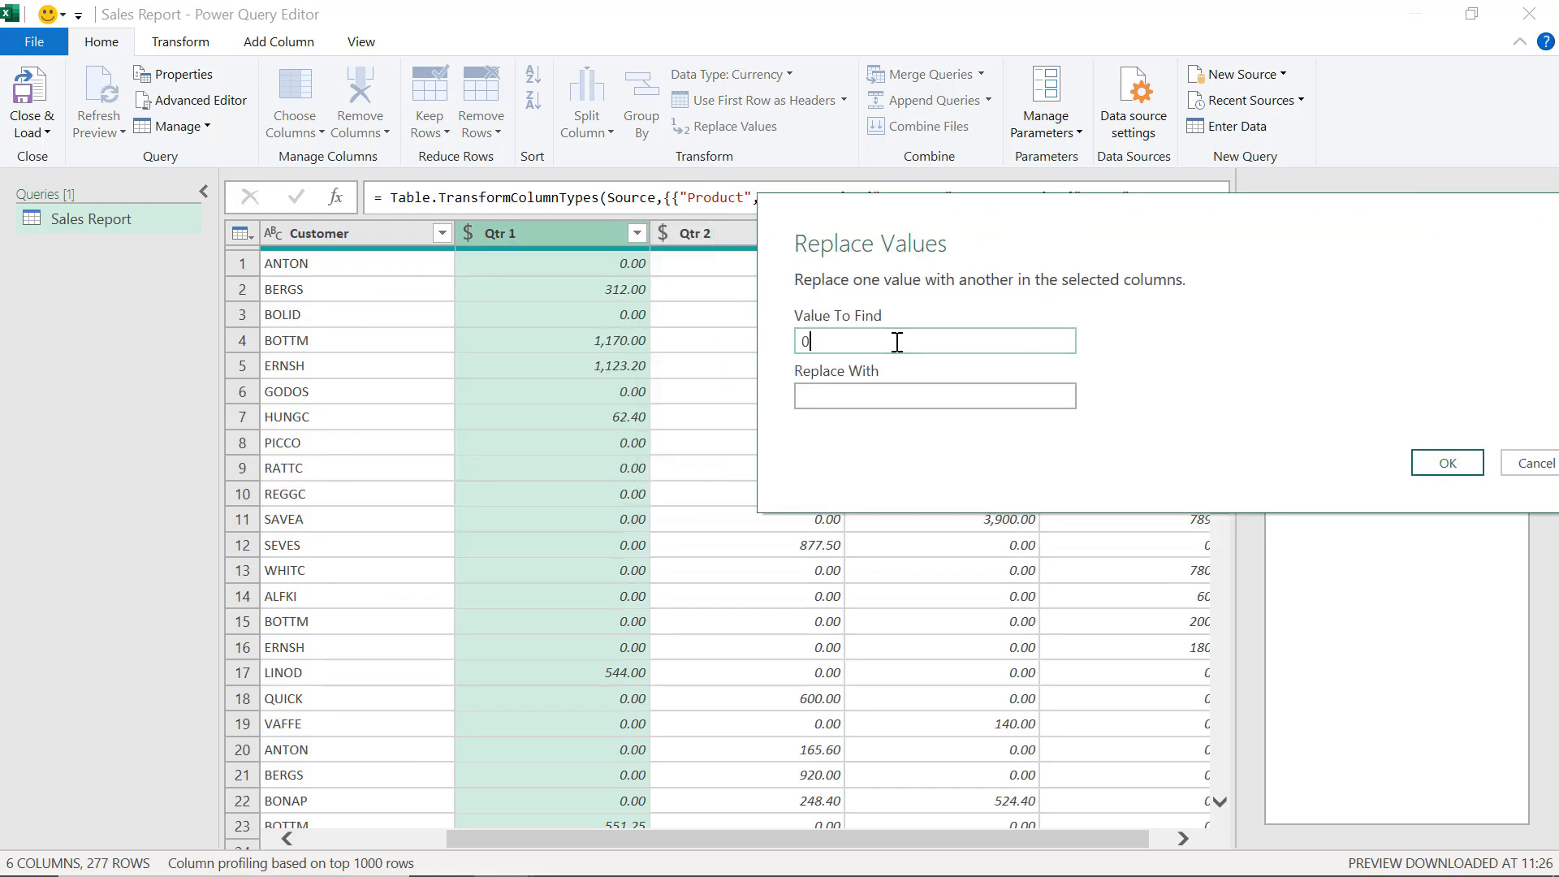
{"action": "left_click", "coordinate": [874, 396]}
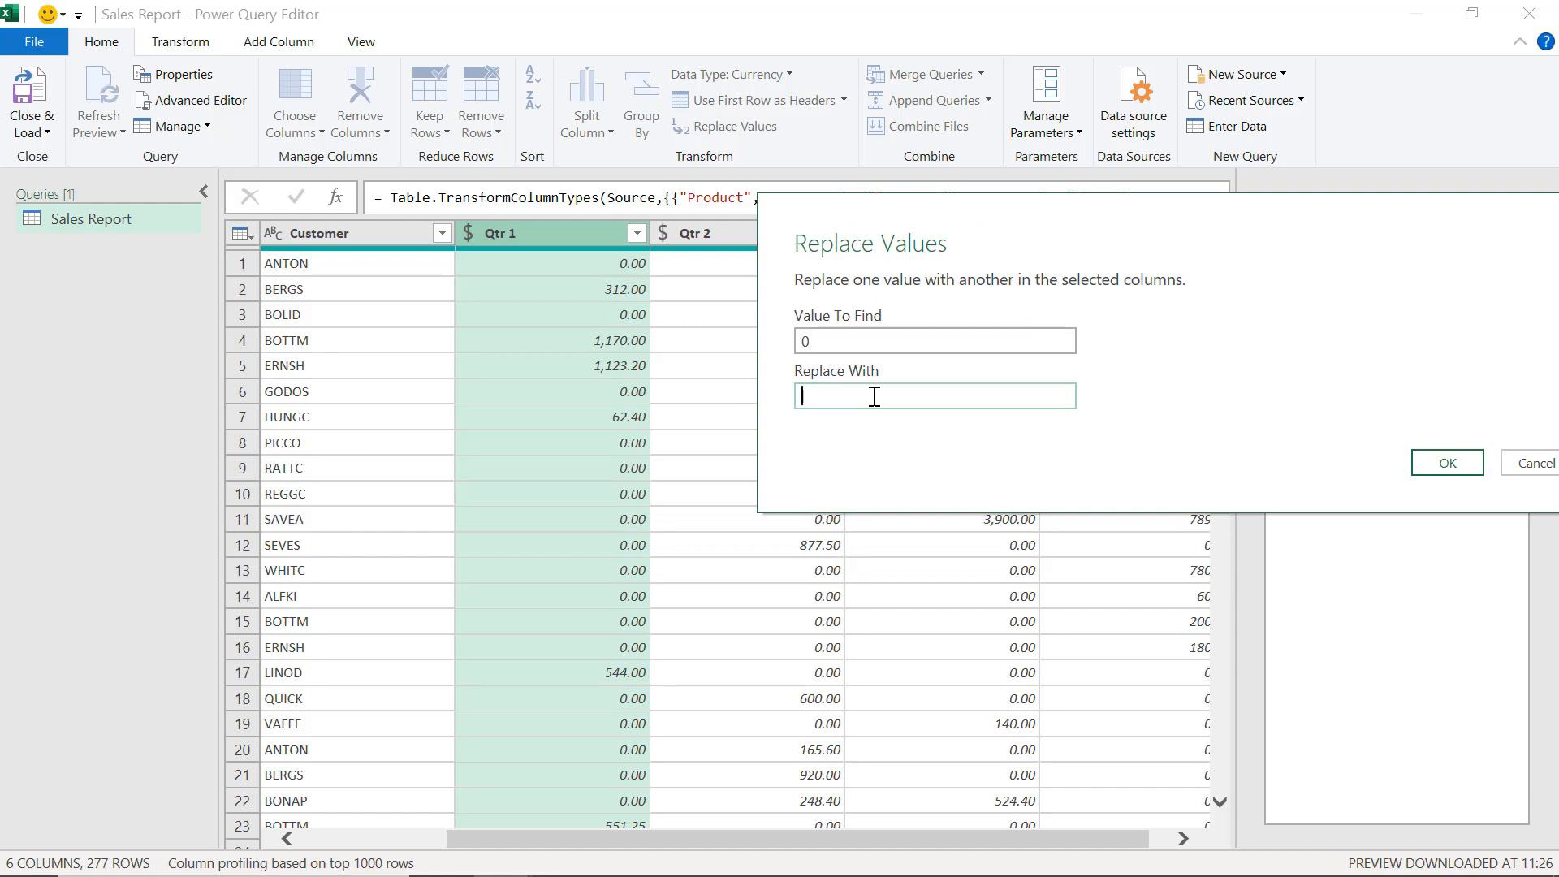
{"action": "type", "text": "10"}
{"action": "left_click", "coordinate": [1434, 466]}
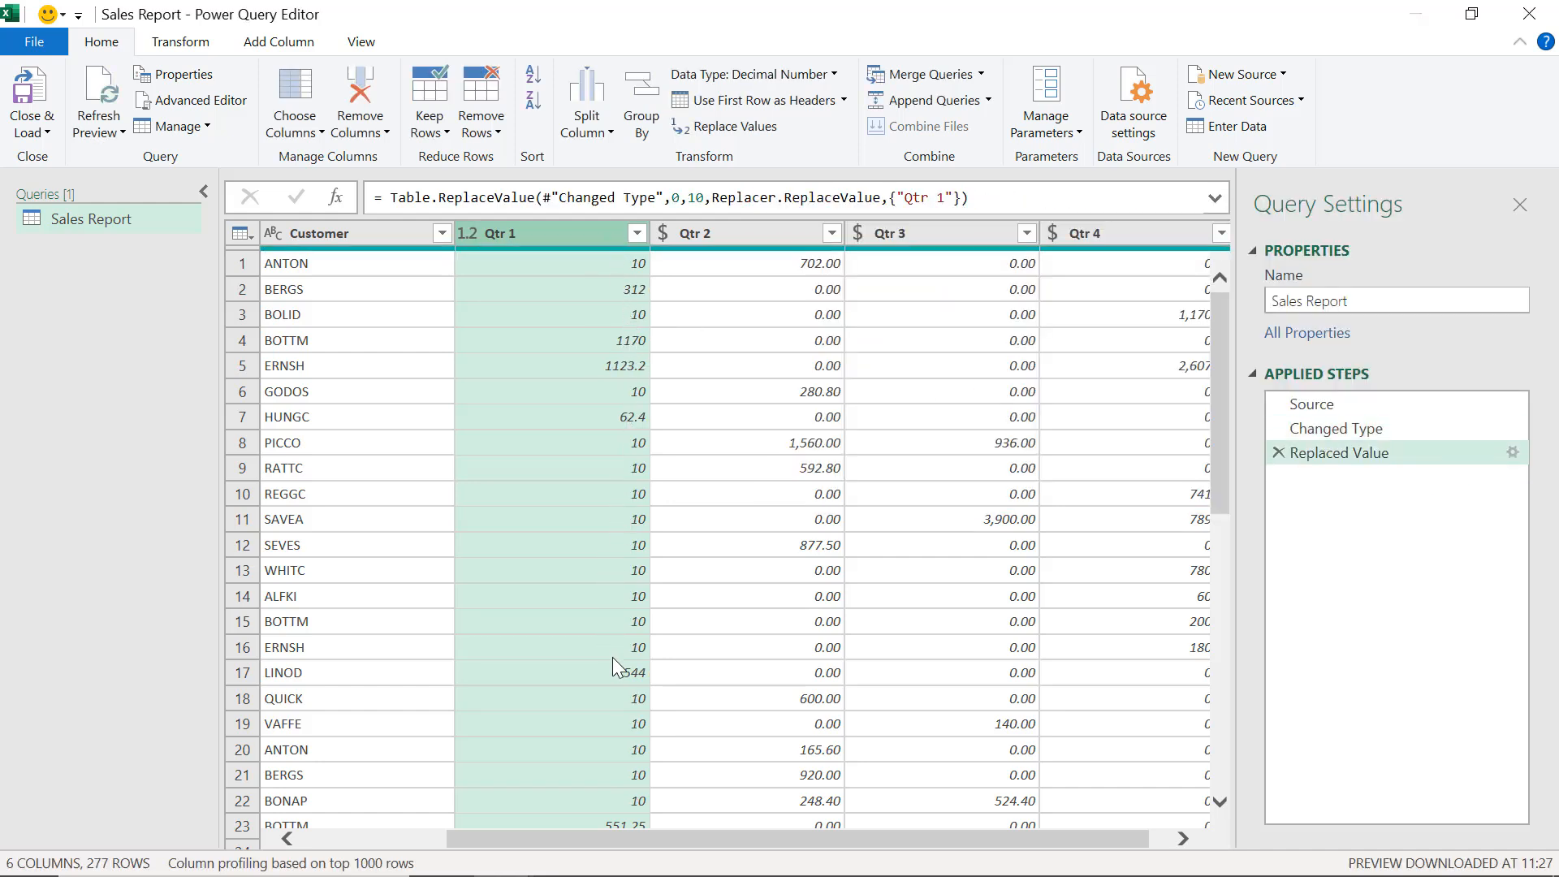
{"action": "left_click", "coordinate": [1279, 451]}
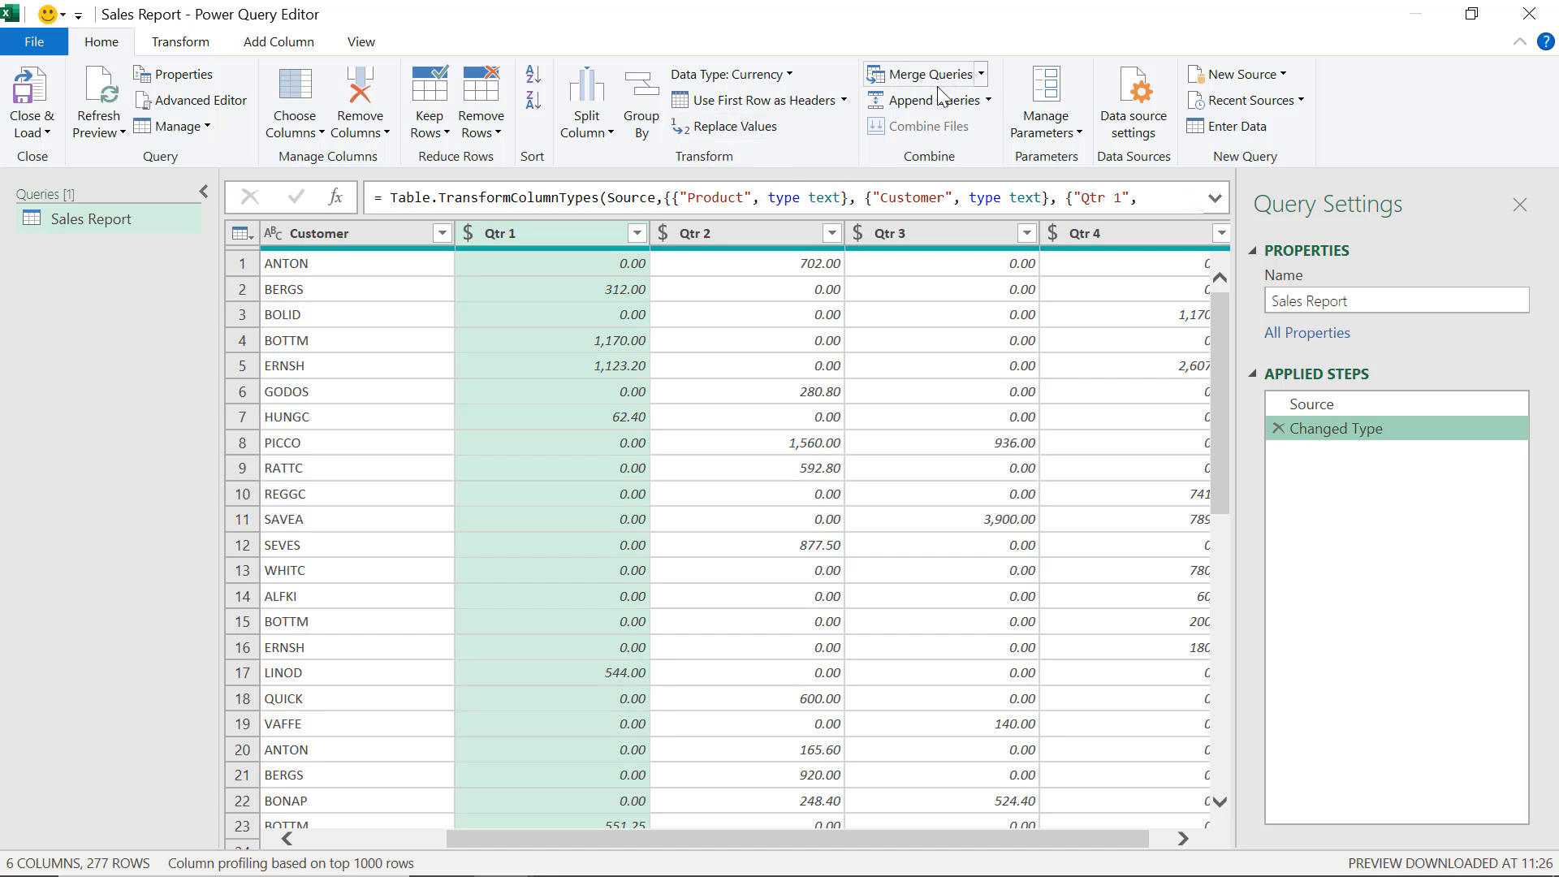
Examine the options for merging and appending queries, including the variants that create a new query
{"action": "left_click", "coordinate": [981, 75]}
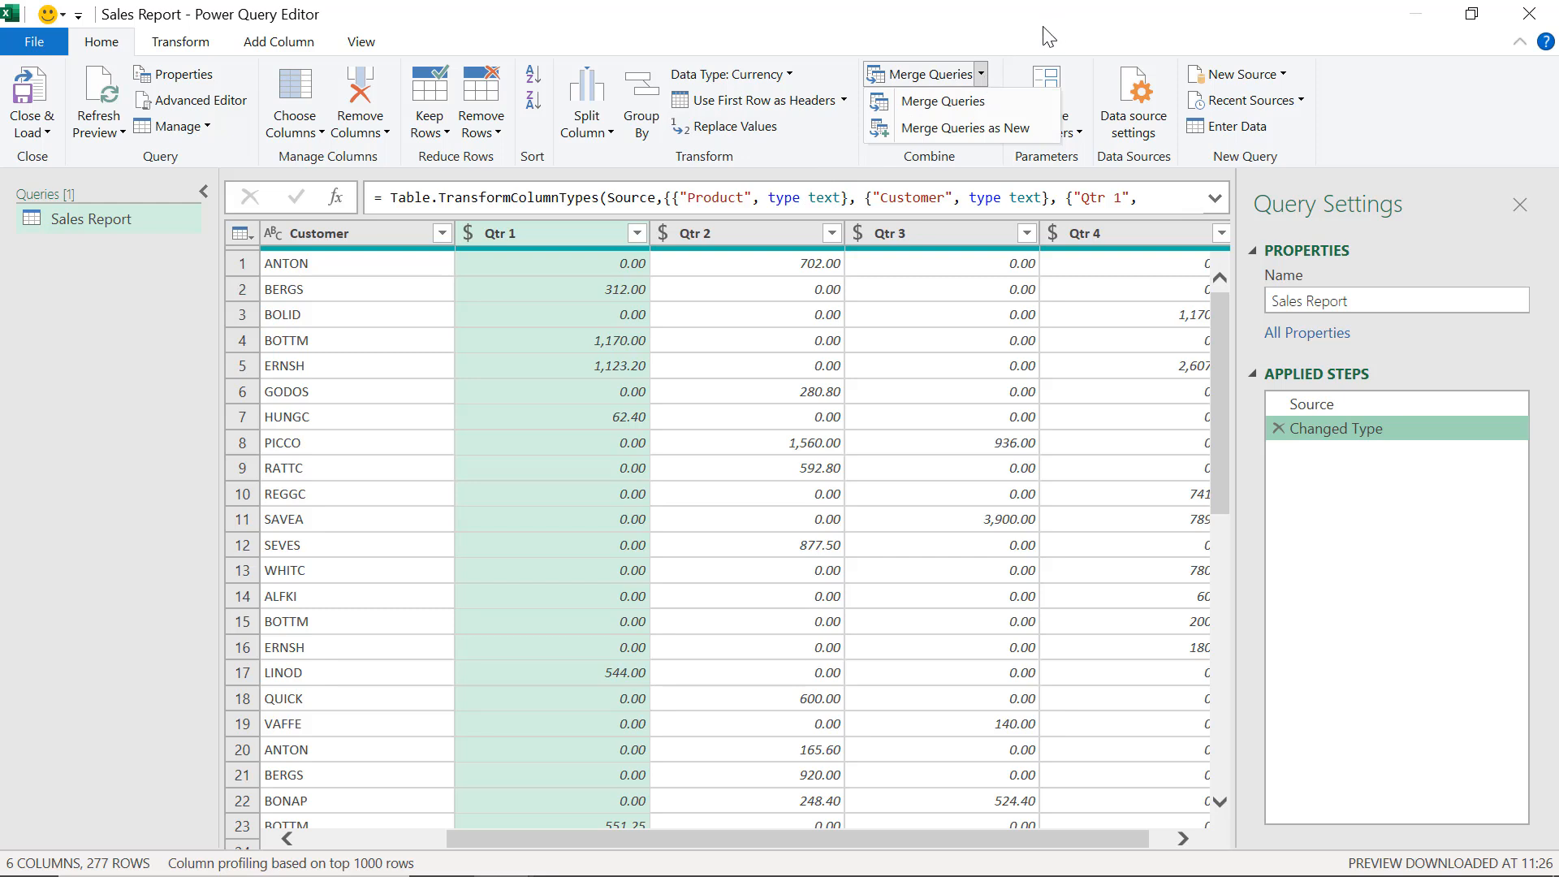
{"action": "left_click", "coordinate": [27, 422]}
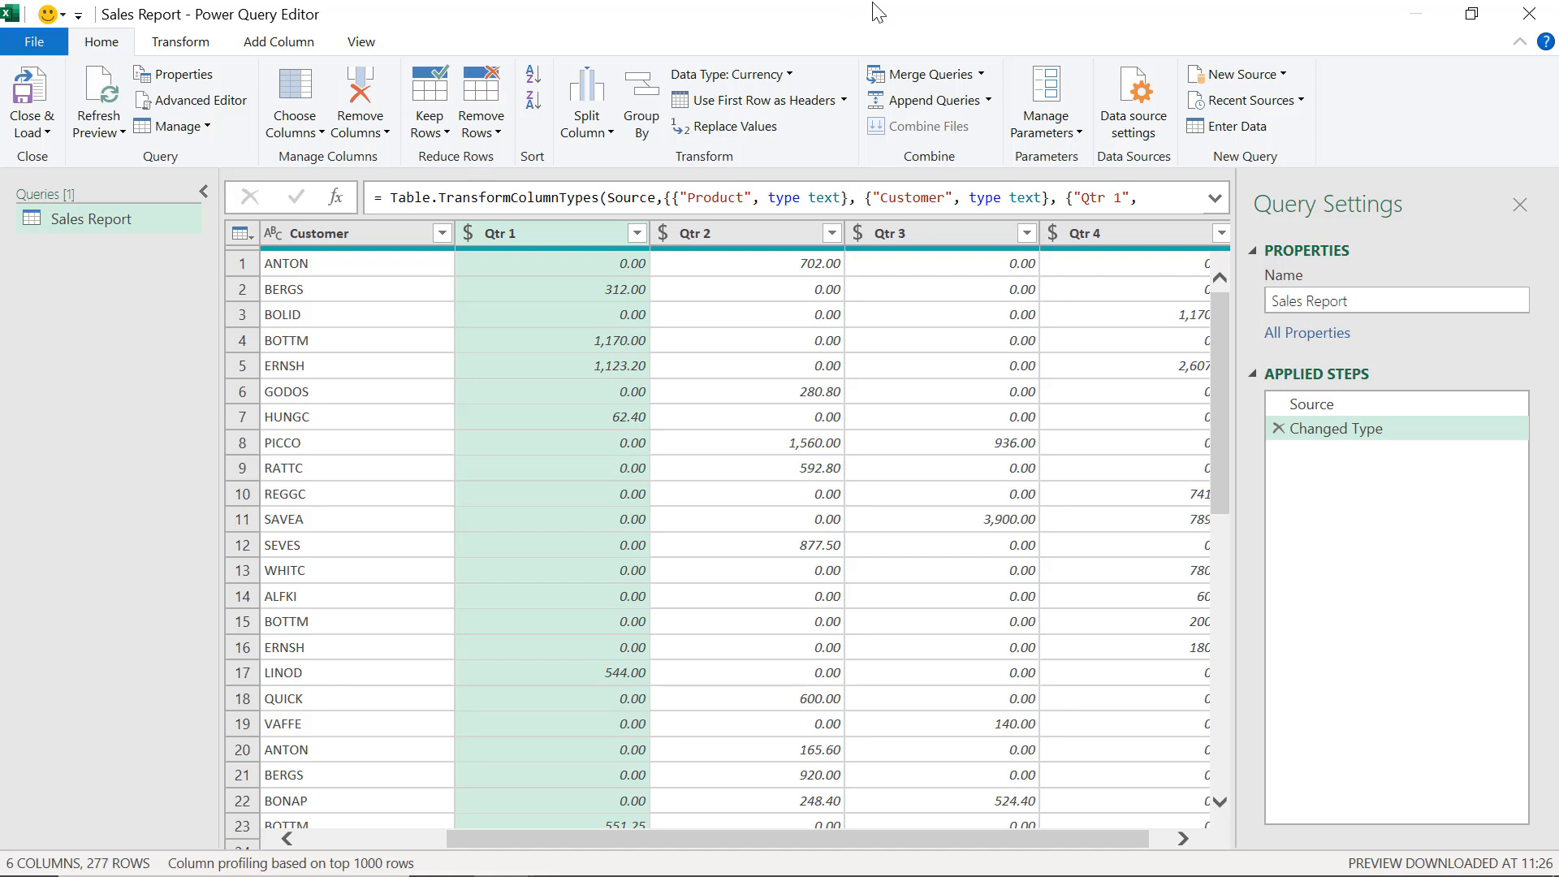
{"action": "left_click", "coordinate": [989, 101]}
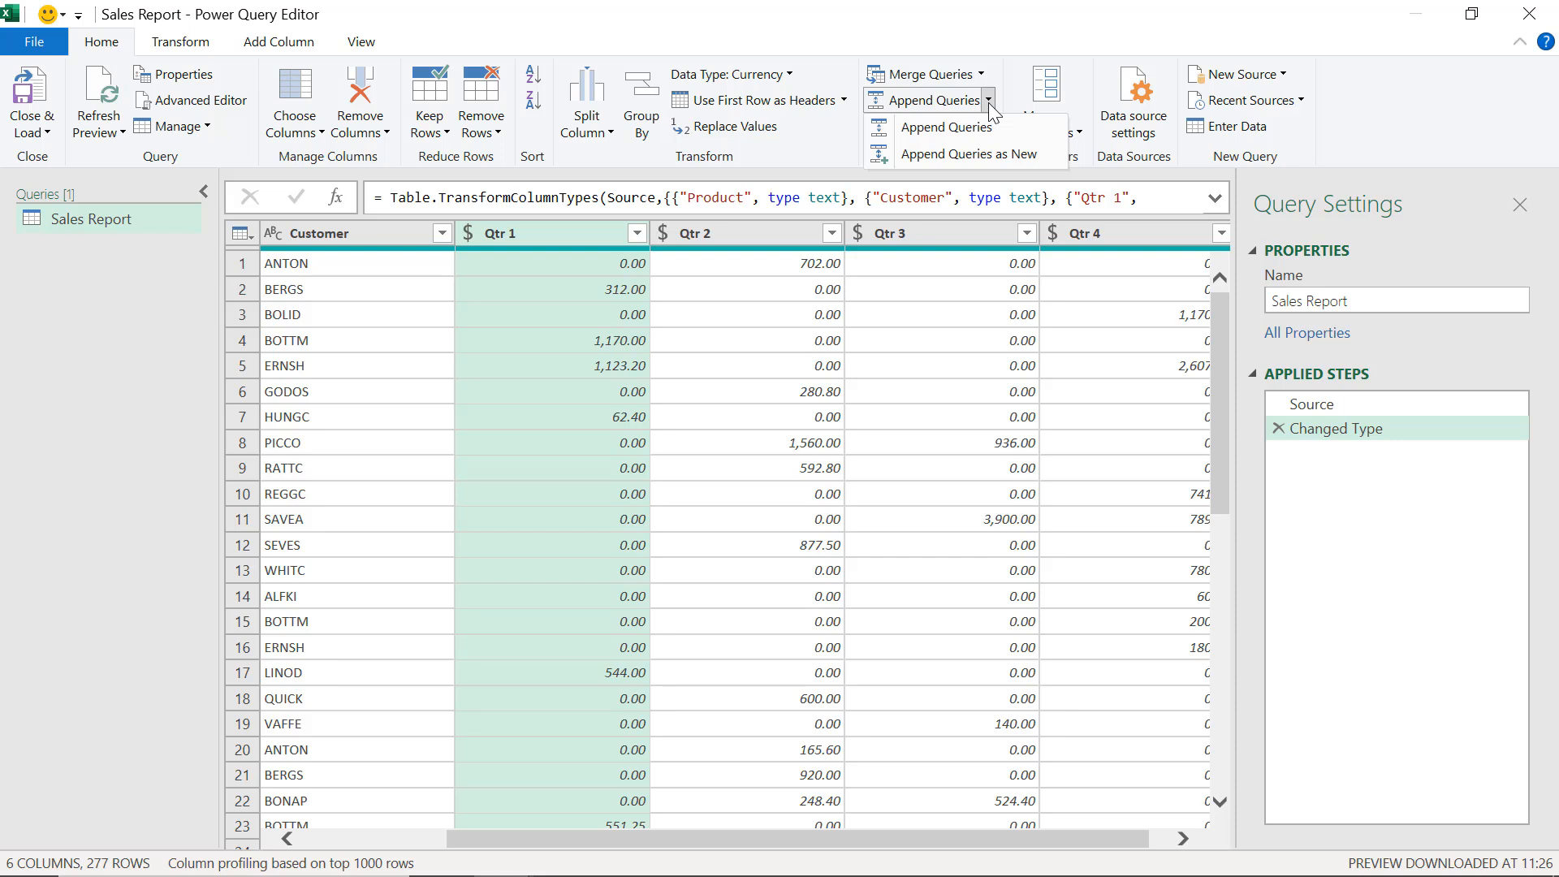
{"action": "left_click", "coordinate": [982, 73]}
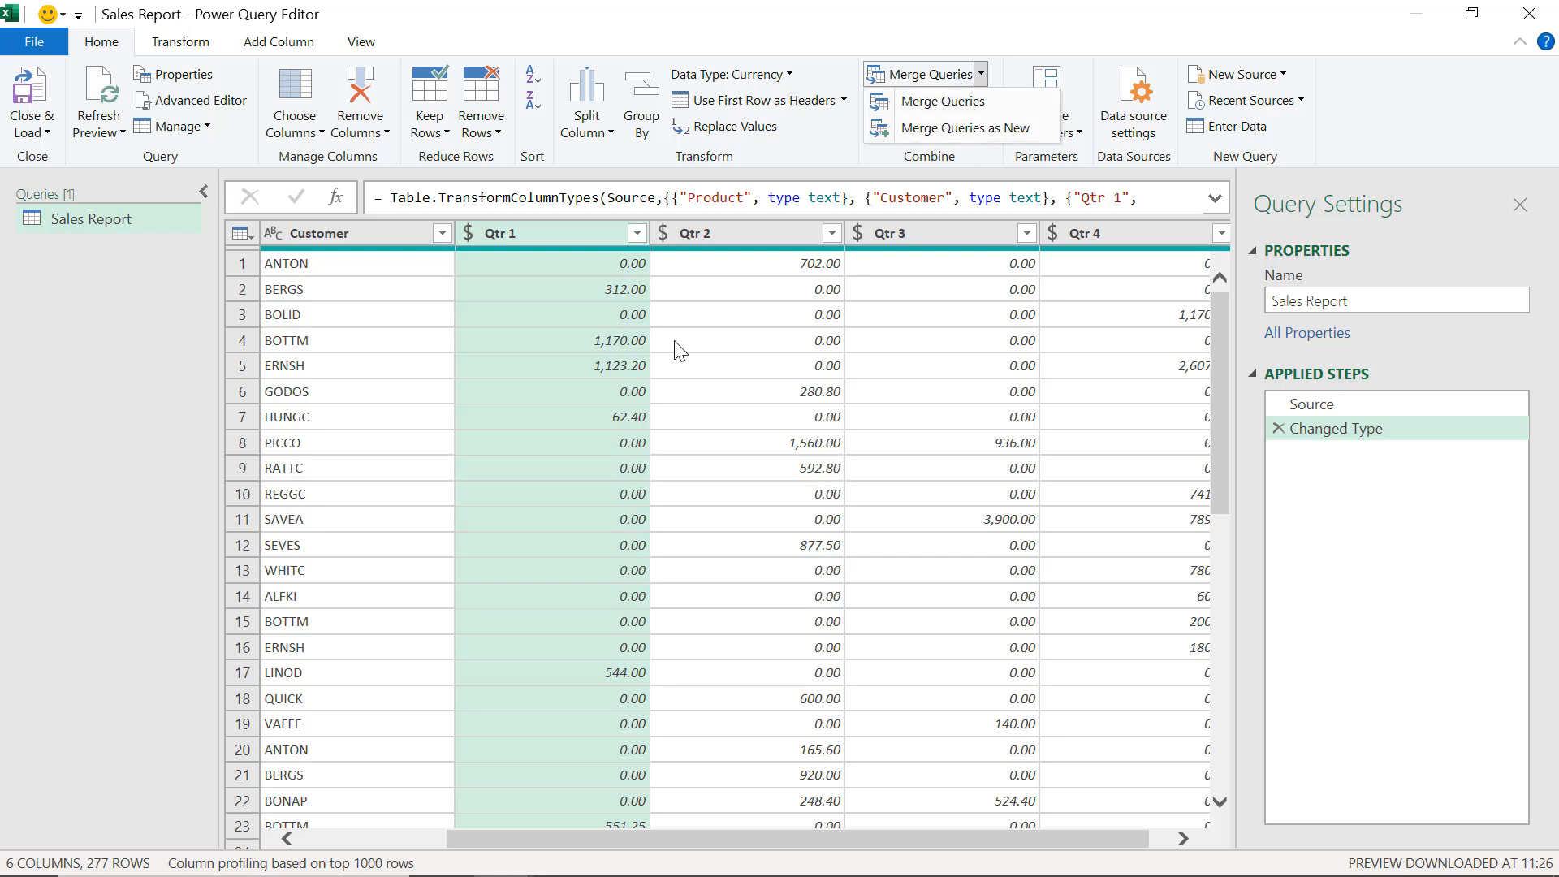
{"action": "left_click", "coordinate": [990, 104]}
{"action": "left_click", "coordinate": [991, 104]}
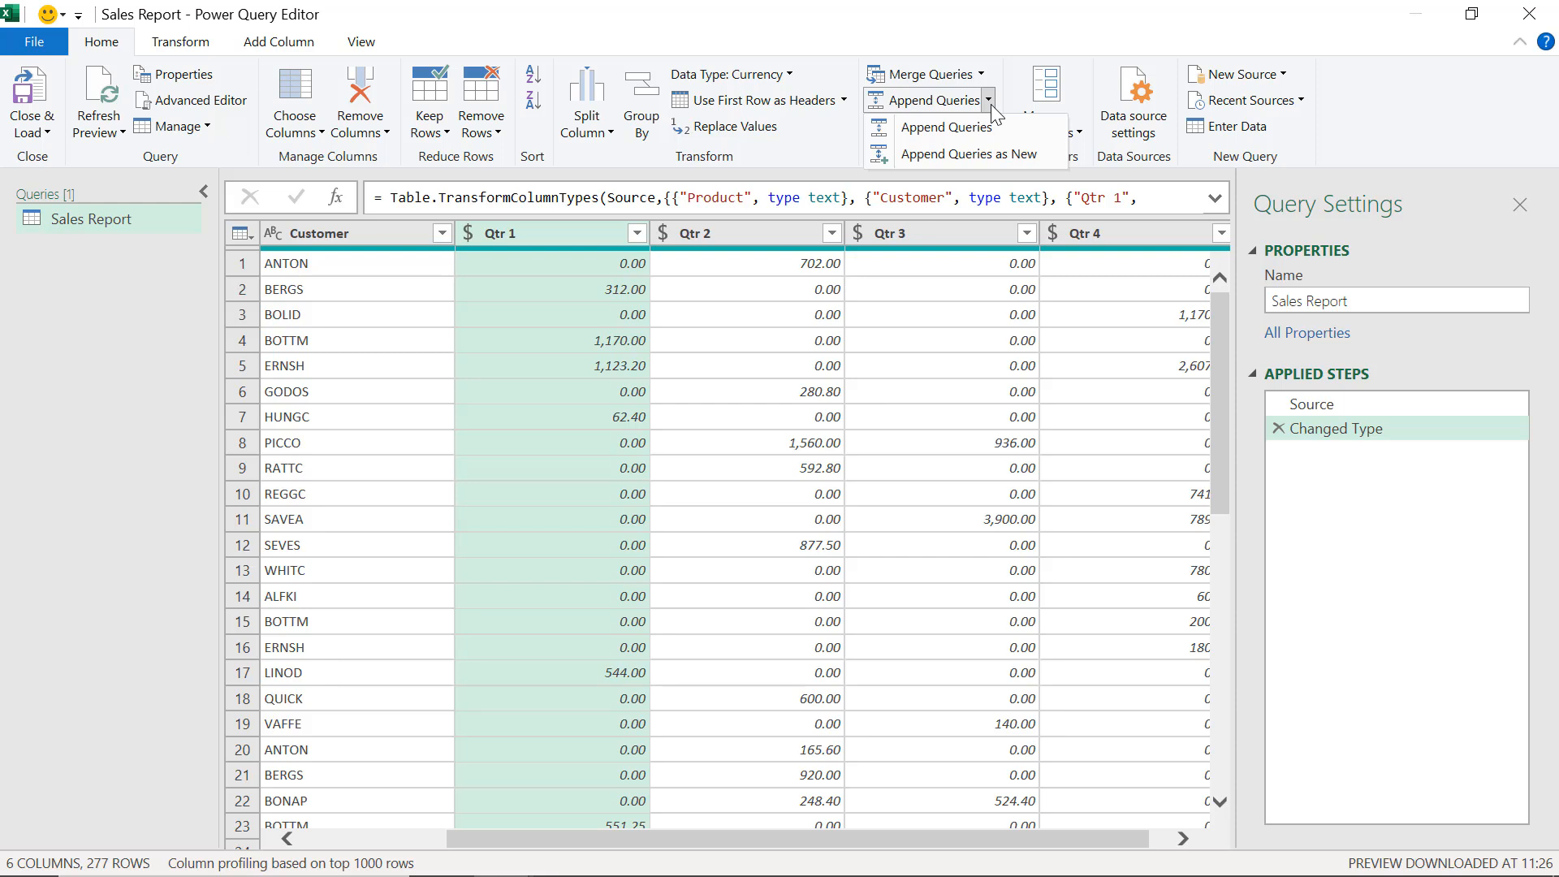
{"action": "left_click", "coordinate": [1042, 38]}
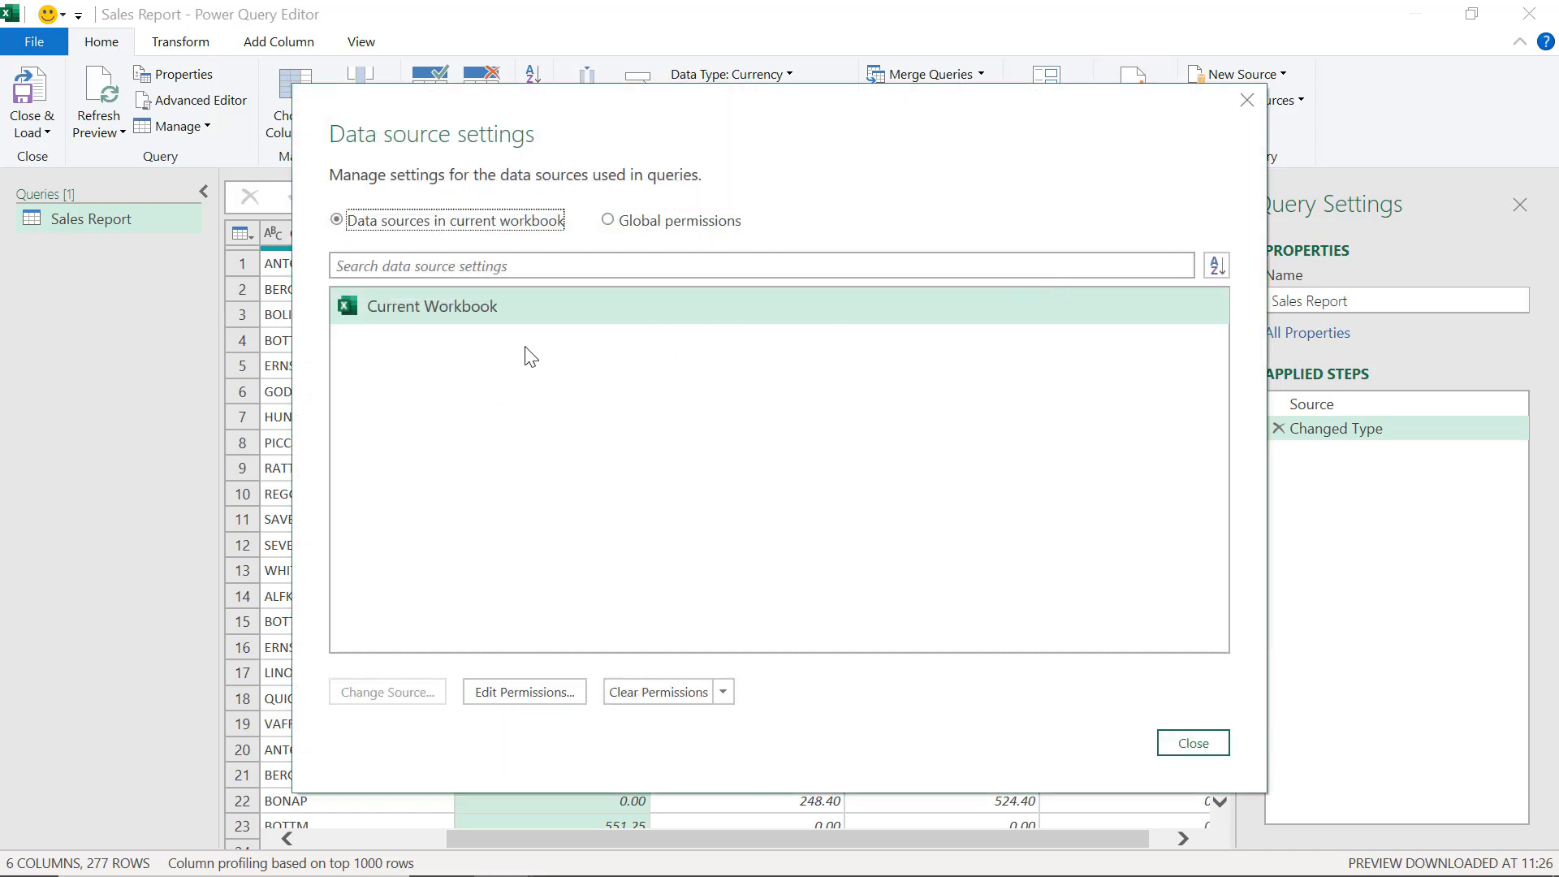
Close the data source settings and examine the file and database types available as new sources
{"action": "key", "text": "Escape"}
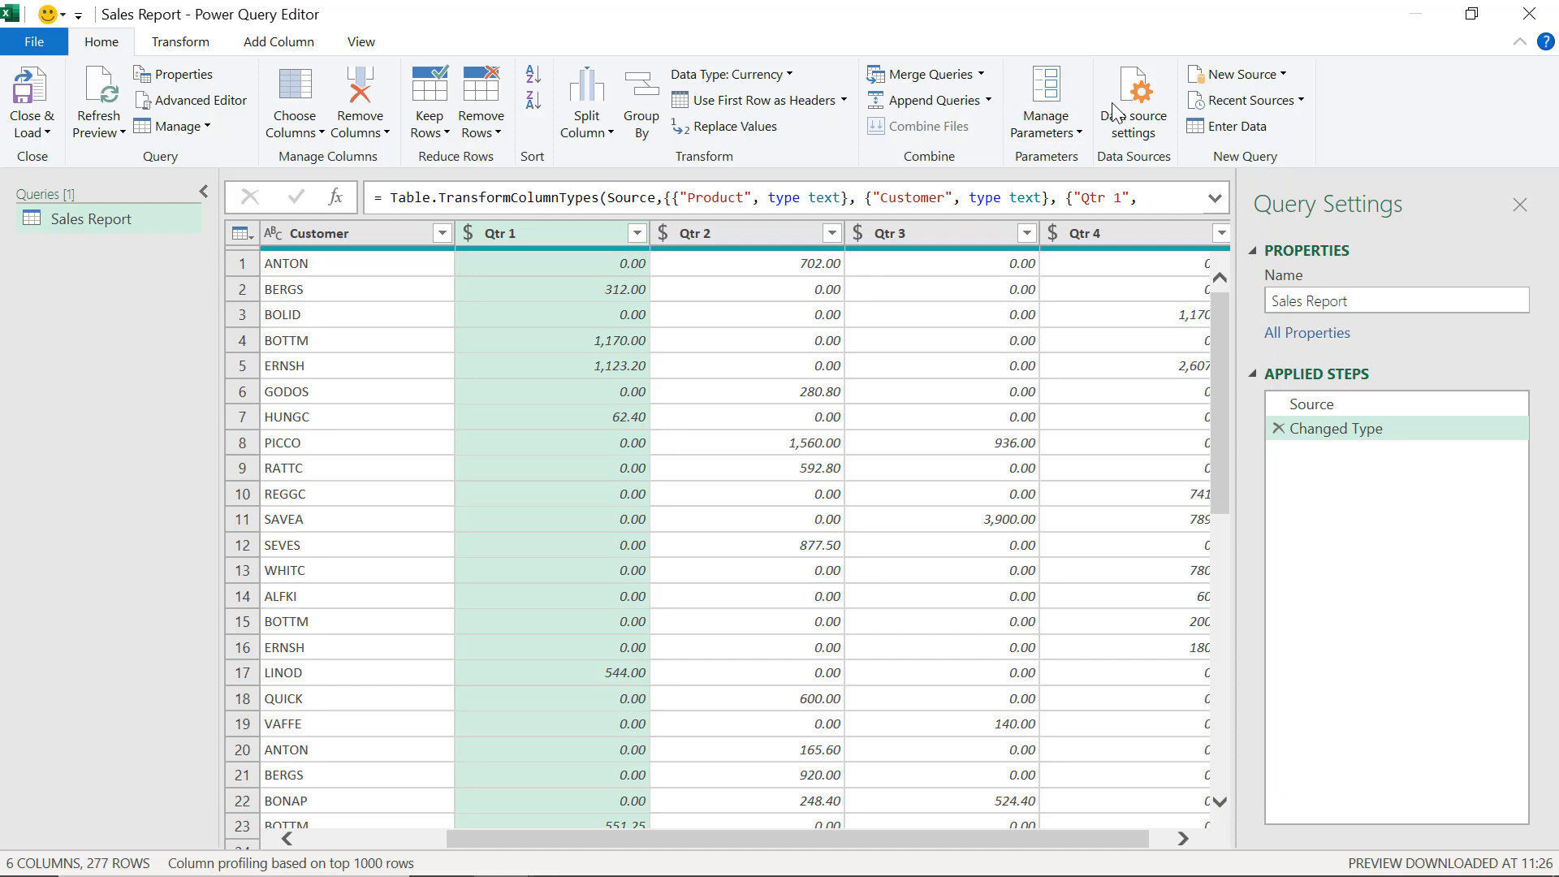
{"action": "left_click", "coordinate": [1291, 79]}
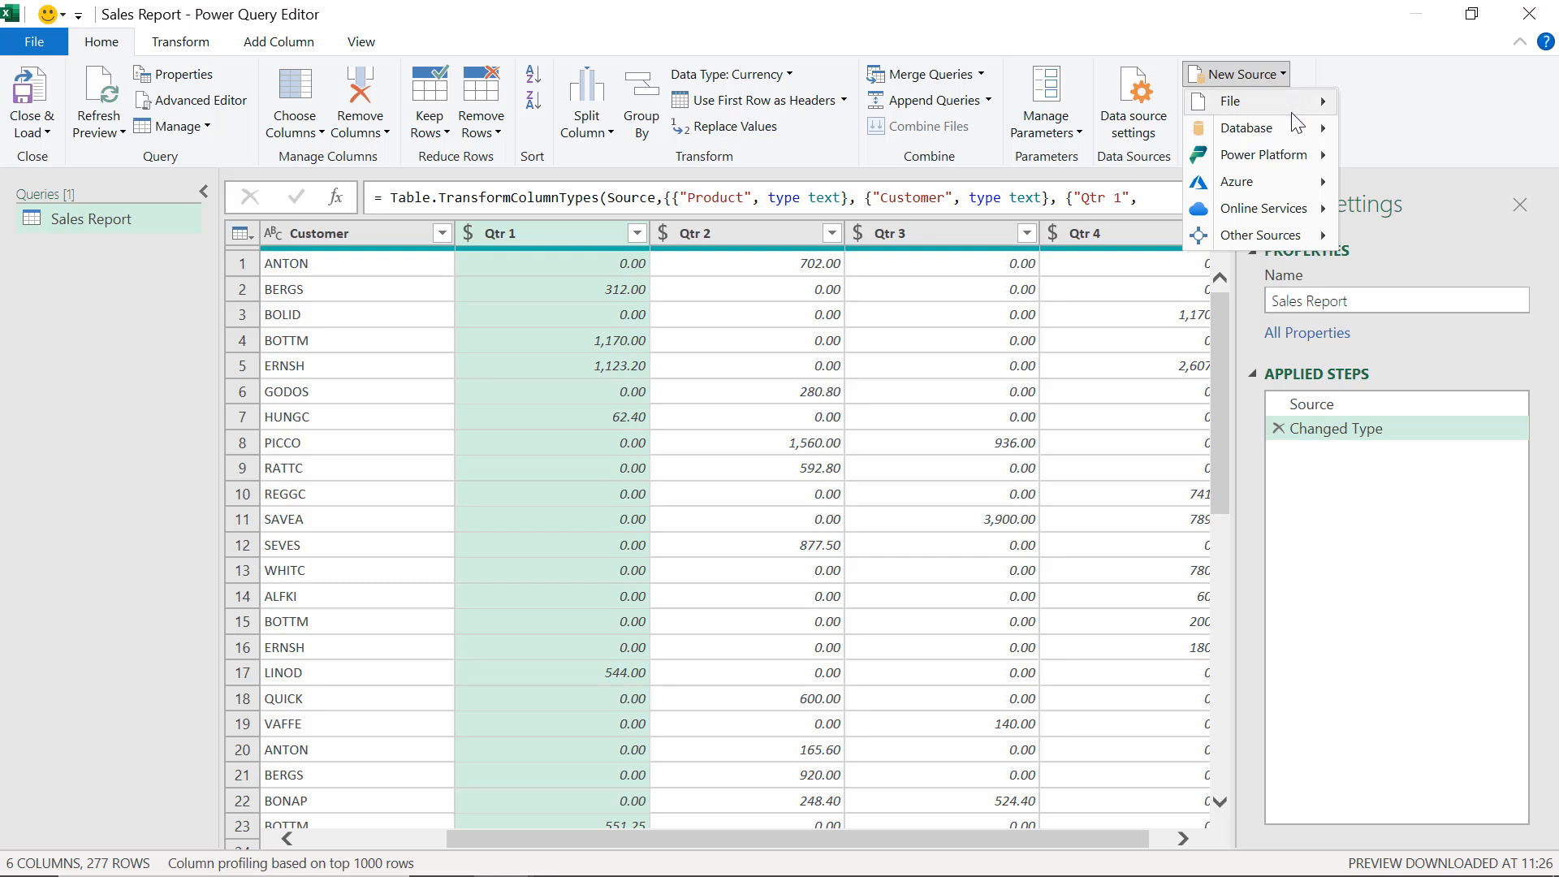
{"action": "mouse_move", "coordinate": [1267, 100]}
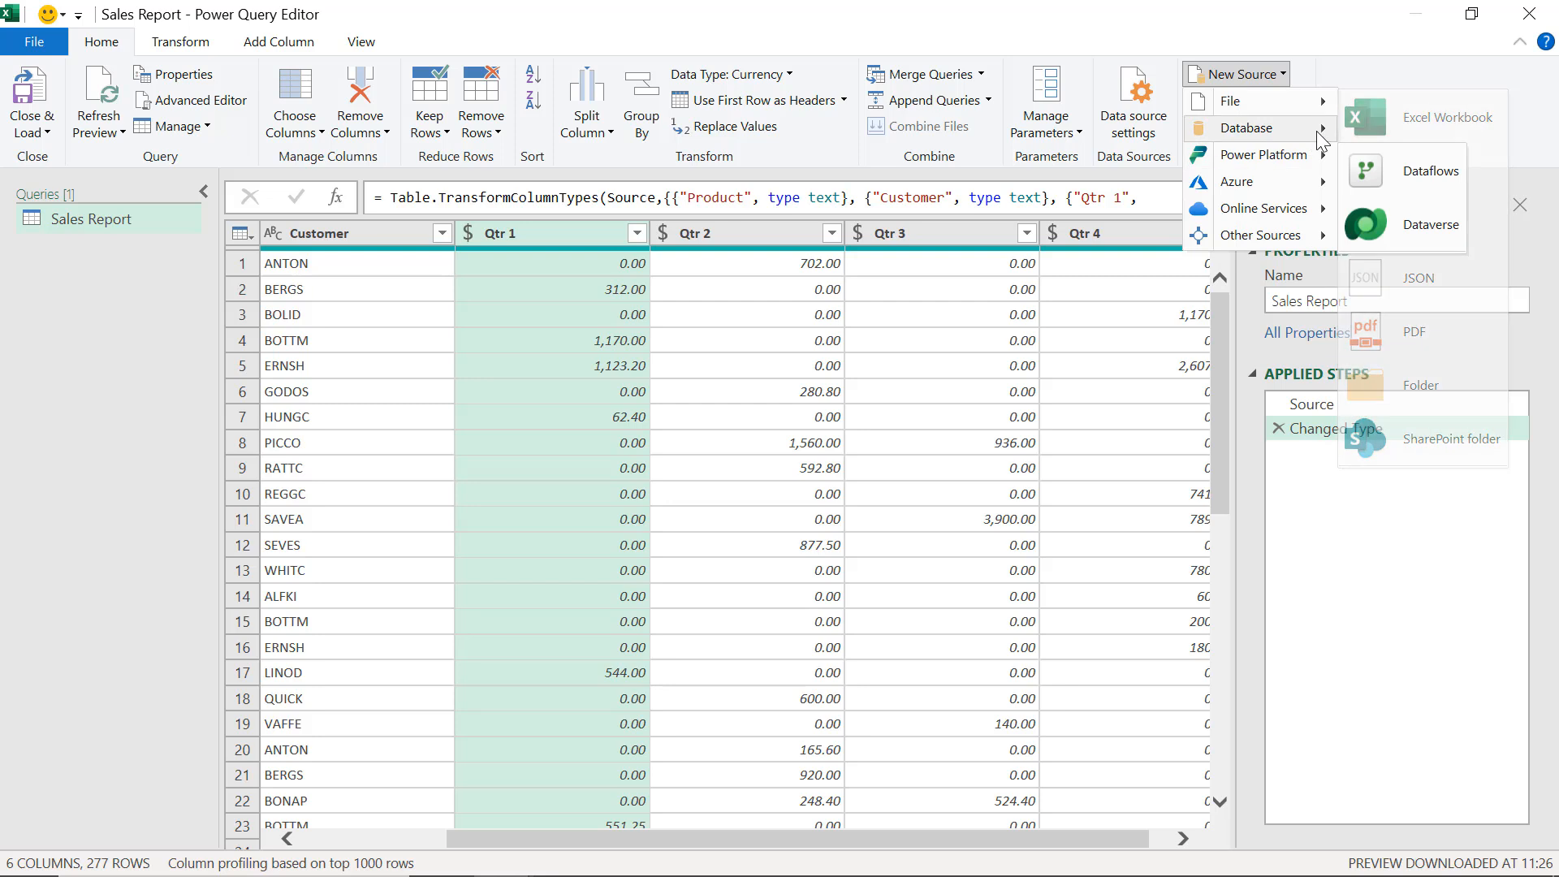
{"action": "mouse_move", "coordinate": [1279, 129]}
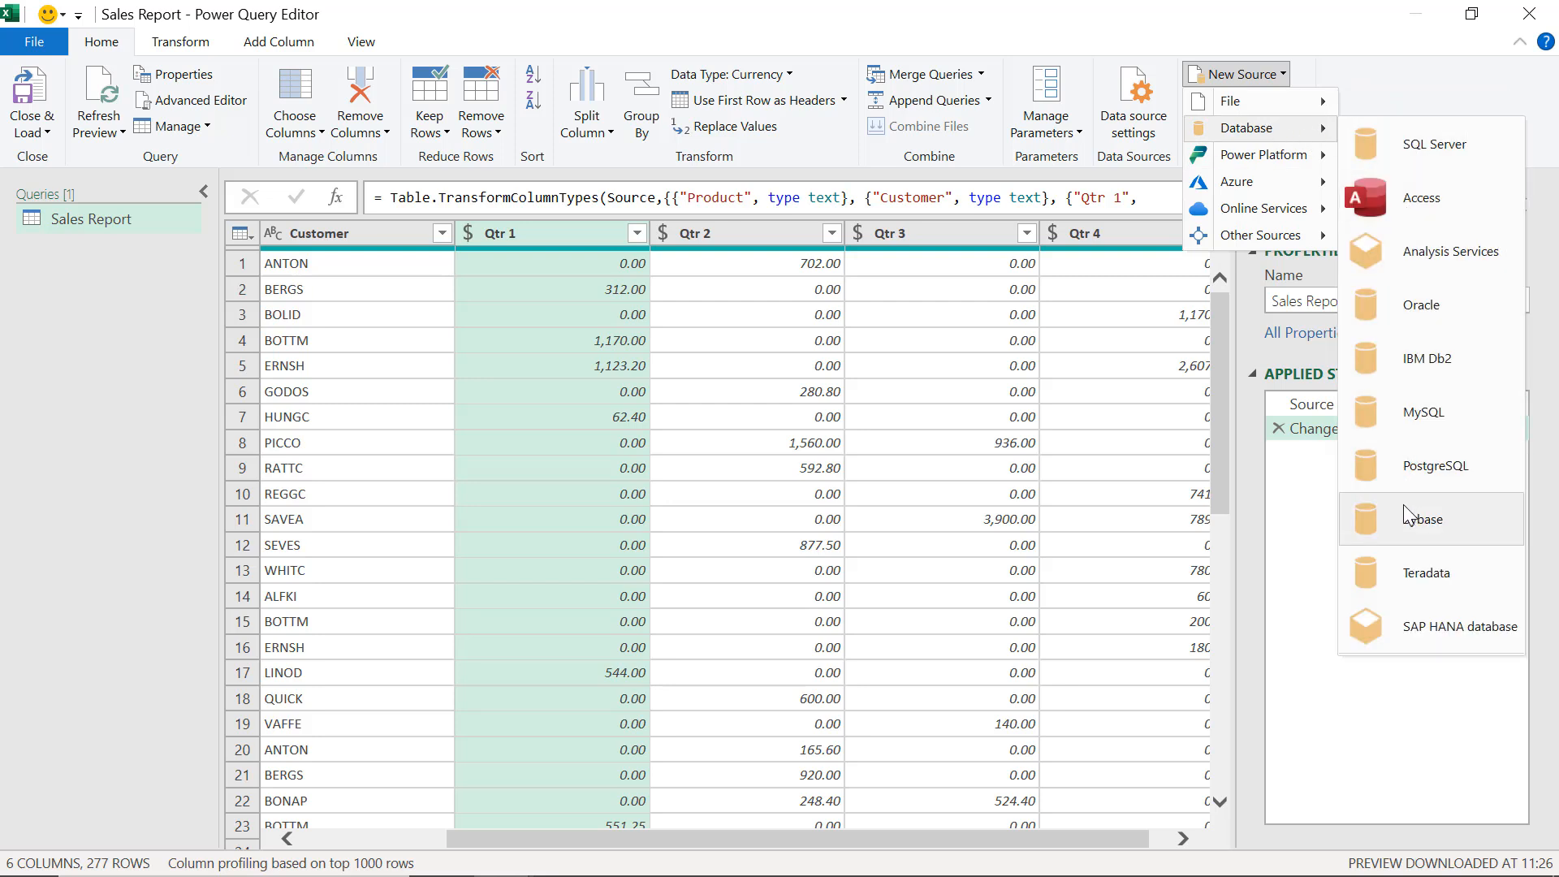
{"action": "left_click", "coordinate": [1391, 67]}
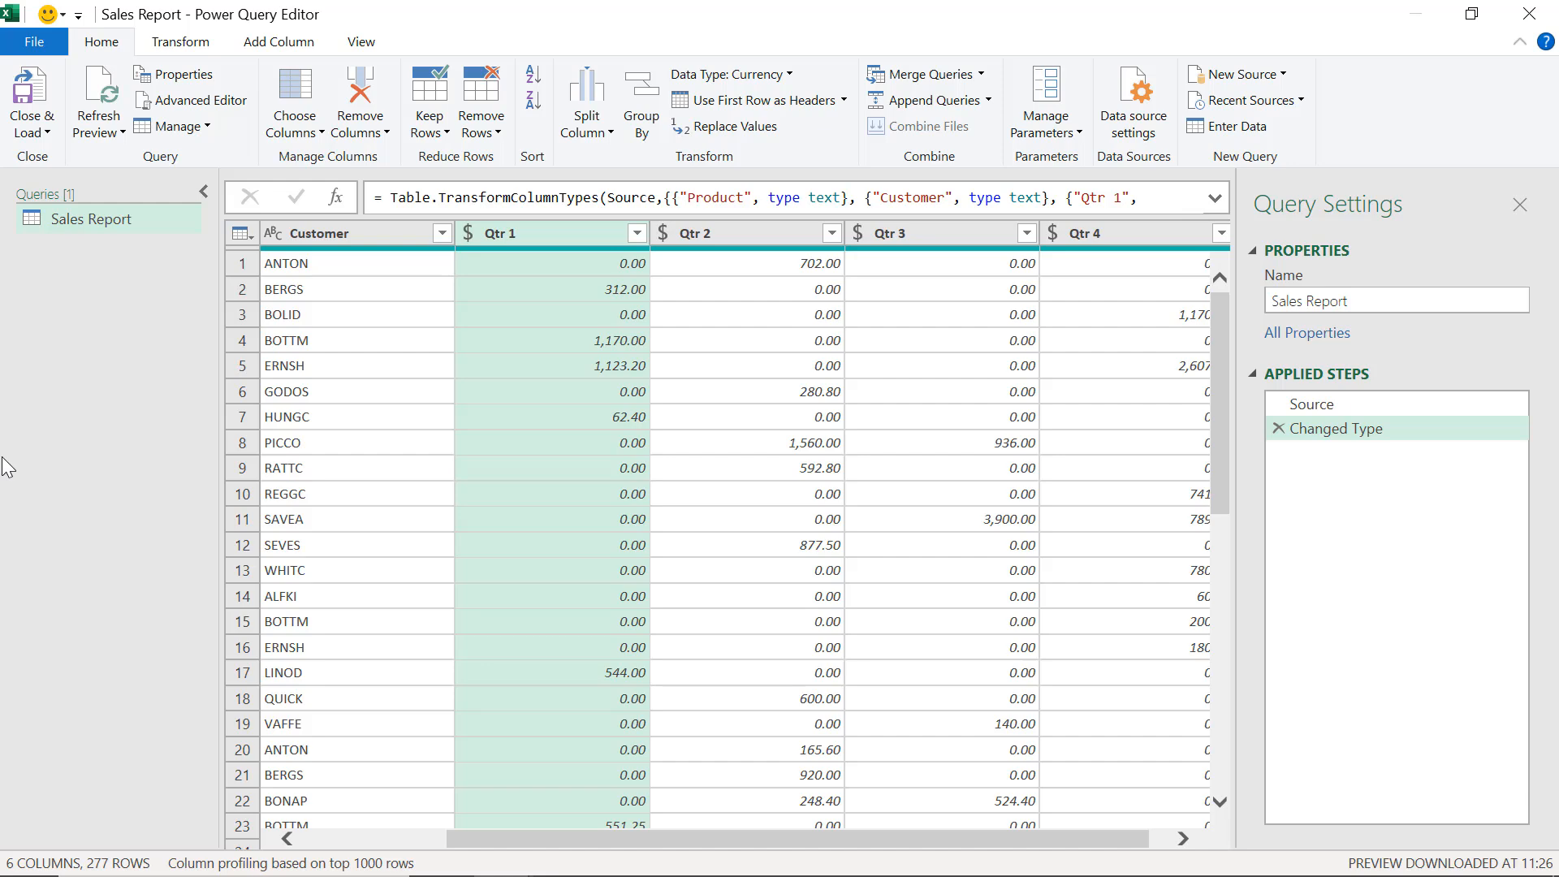
Examine the Transform and Add Column command sets, ending on the Transform commands
{"action": "left_click", "coordinate": [178, 47]}
{"action": "left_click", "coordinate": [299, 41]}
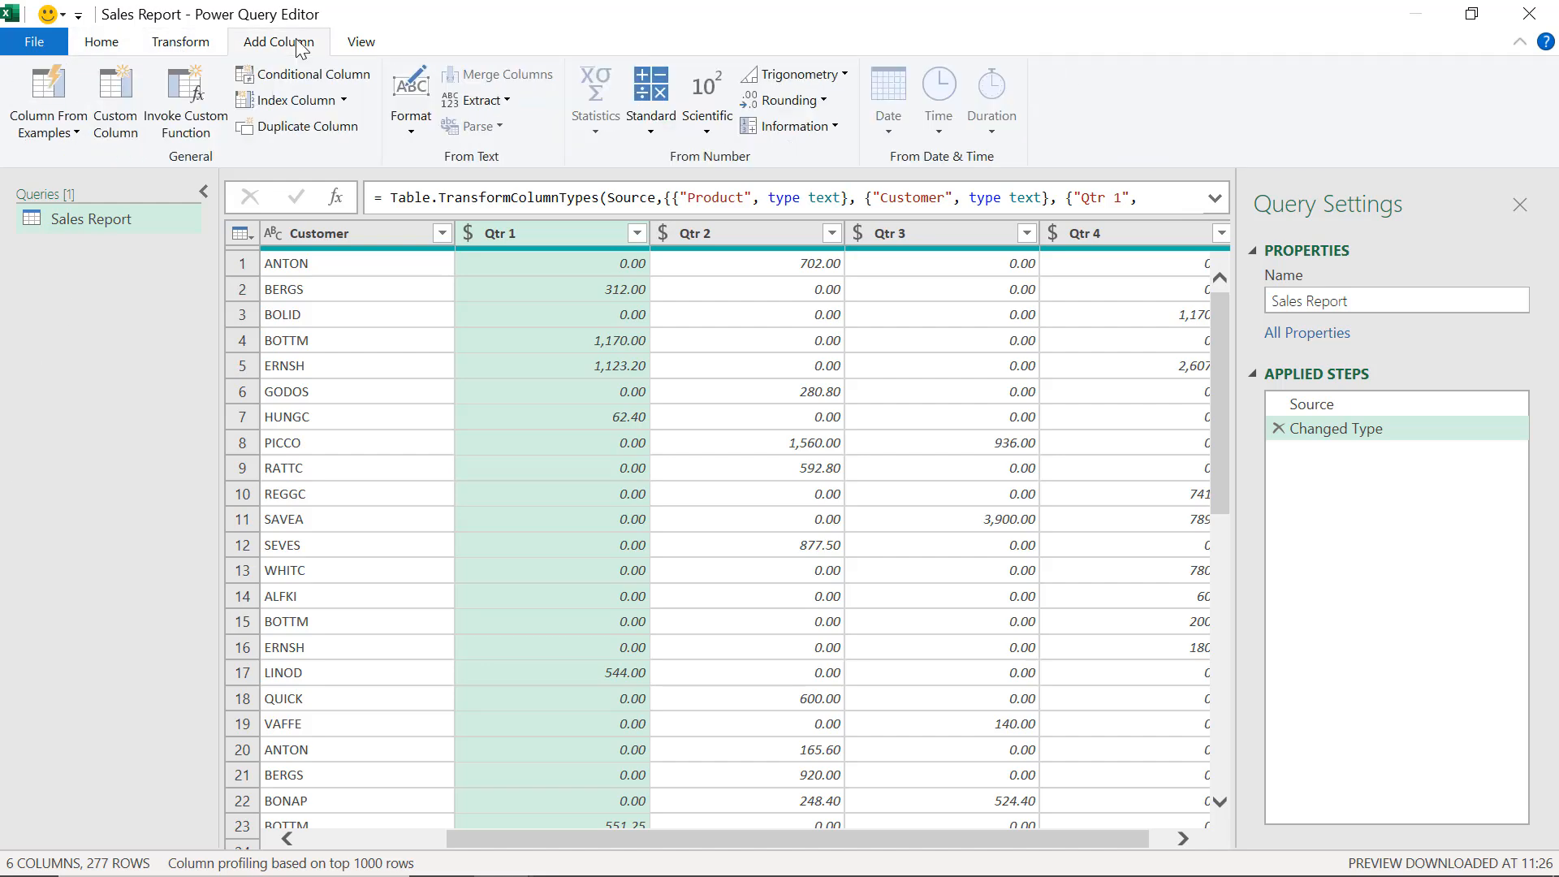
{"action": "left_click", "coordinate": [216, 38]}
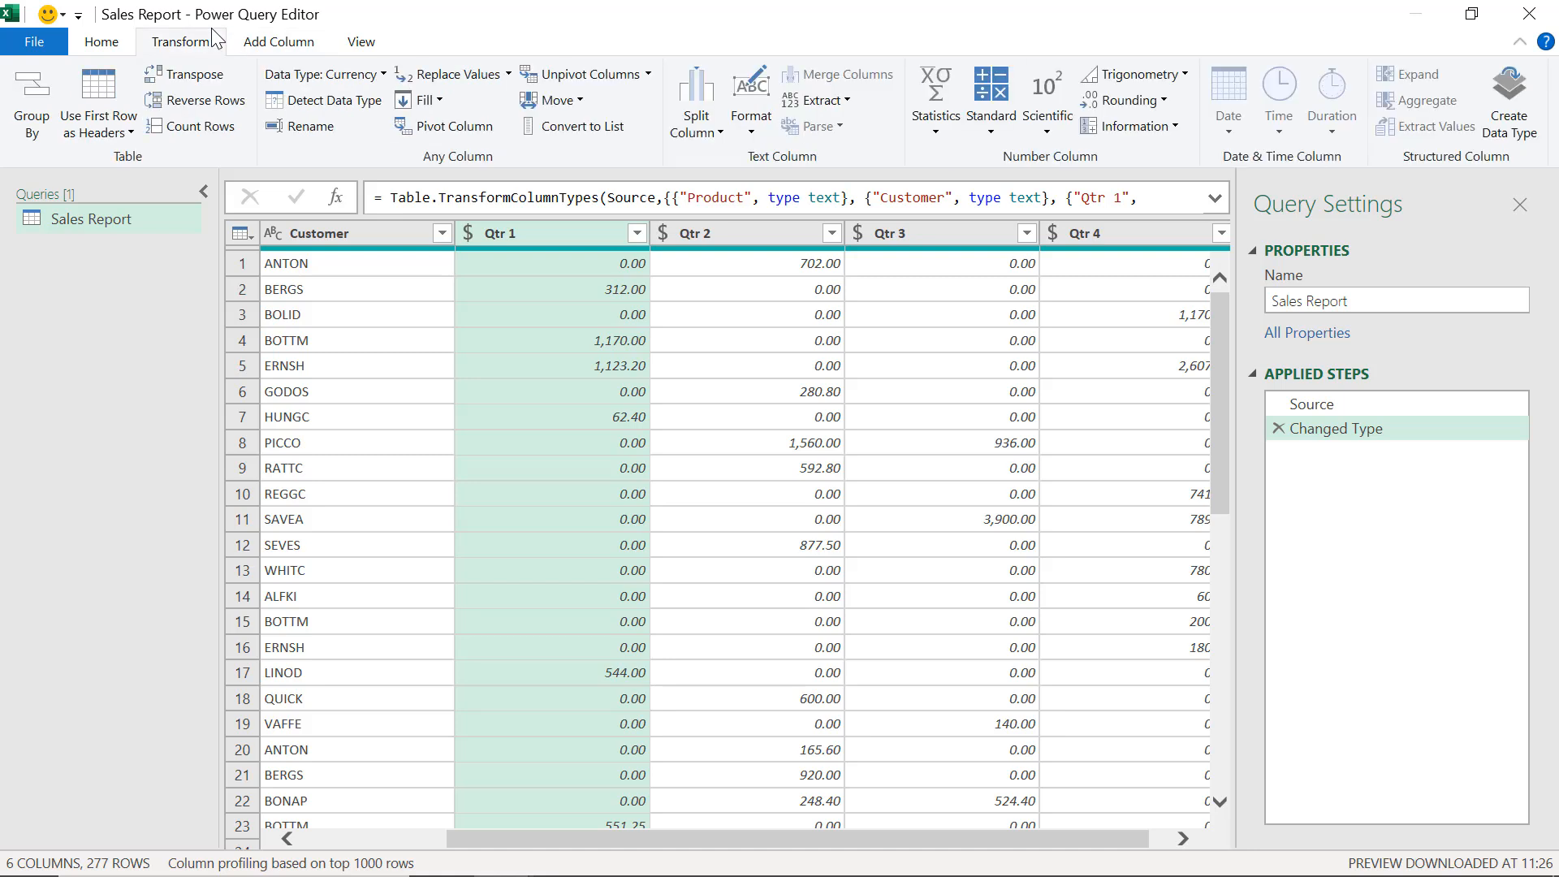
Select the Customer column and compare the text formatting options offered by the Transform and Add Column command sets
{"action": "left_click", "coordinate": [252, 42]}
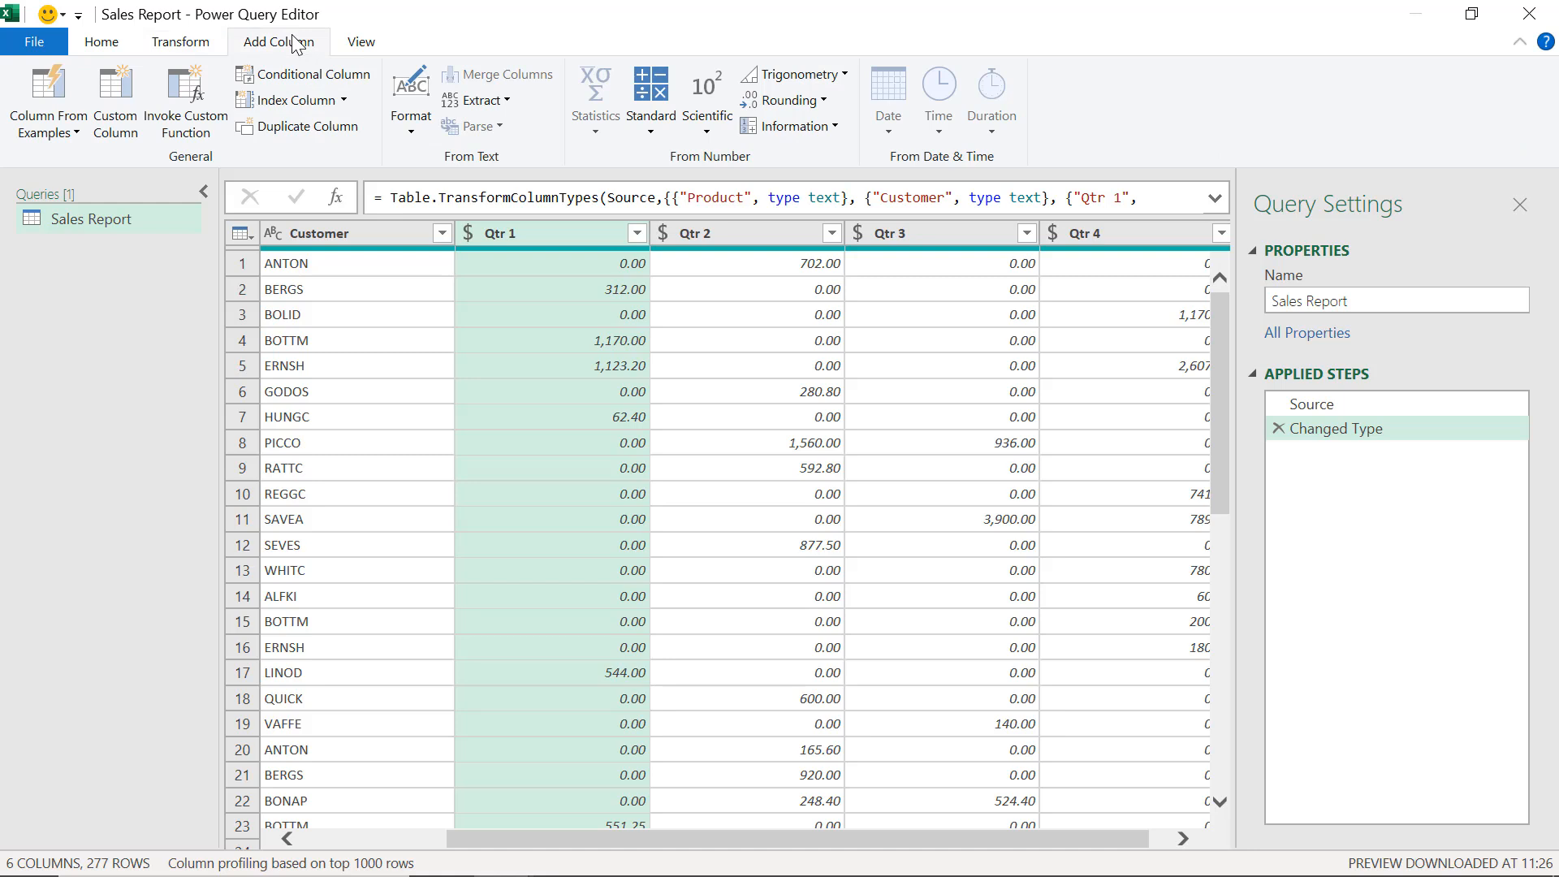
{"action": "left_click", "coordinate": [207, 47]}
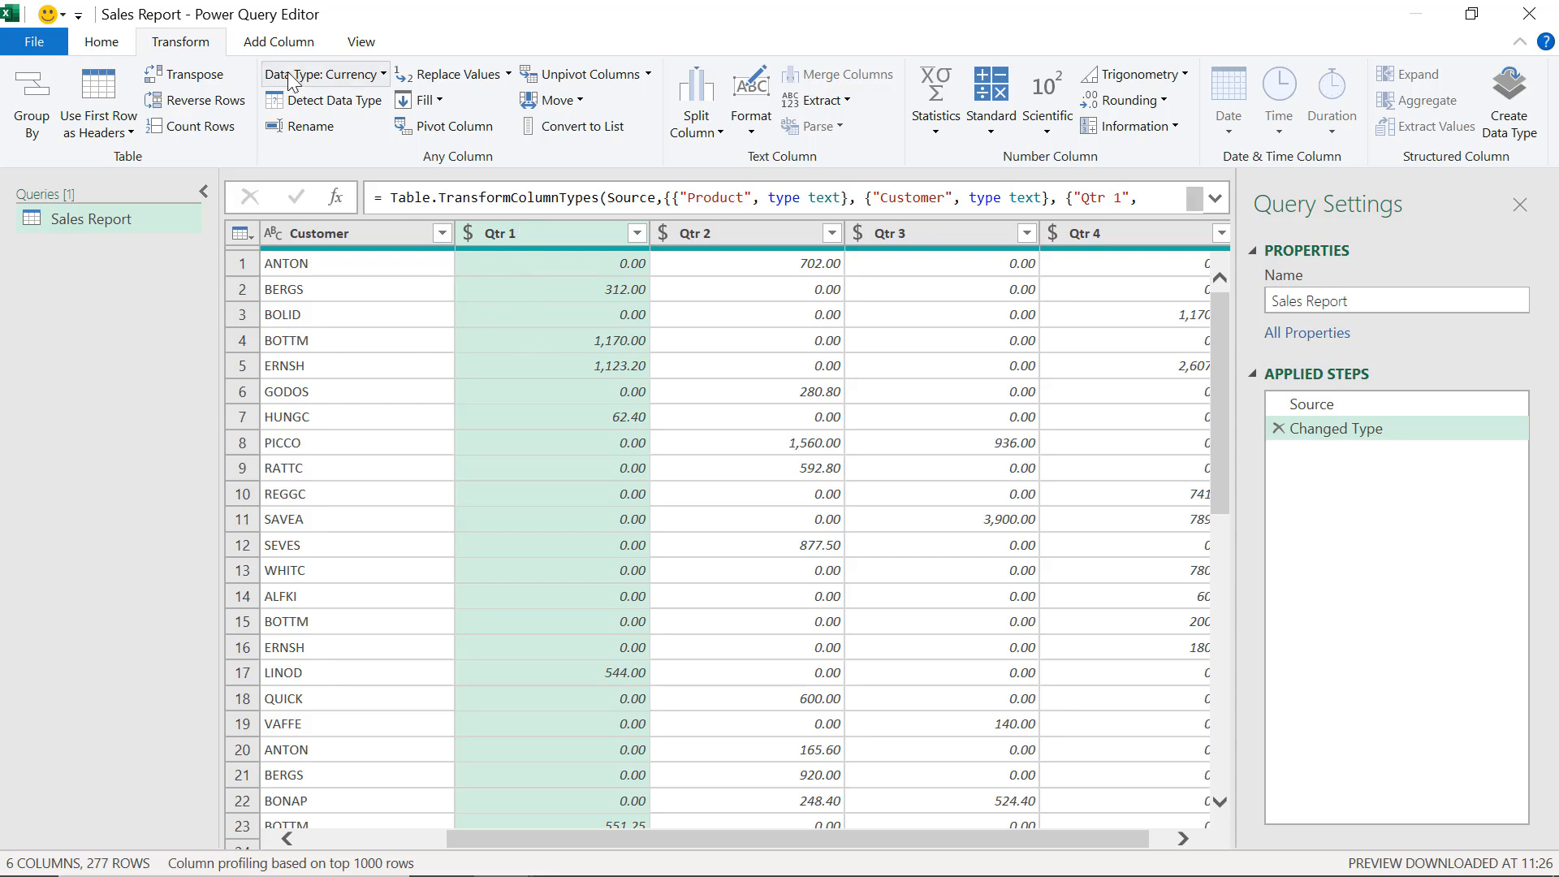
{"action": "left_click", "coordinate": [283, 43]}
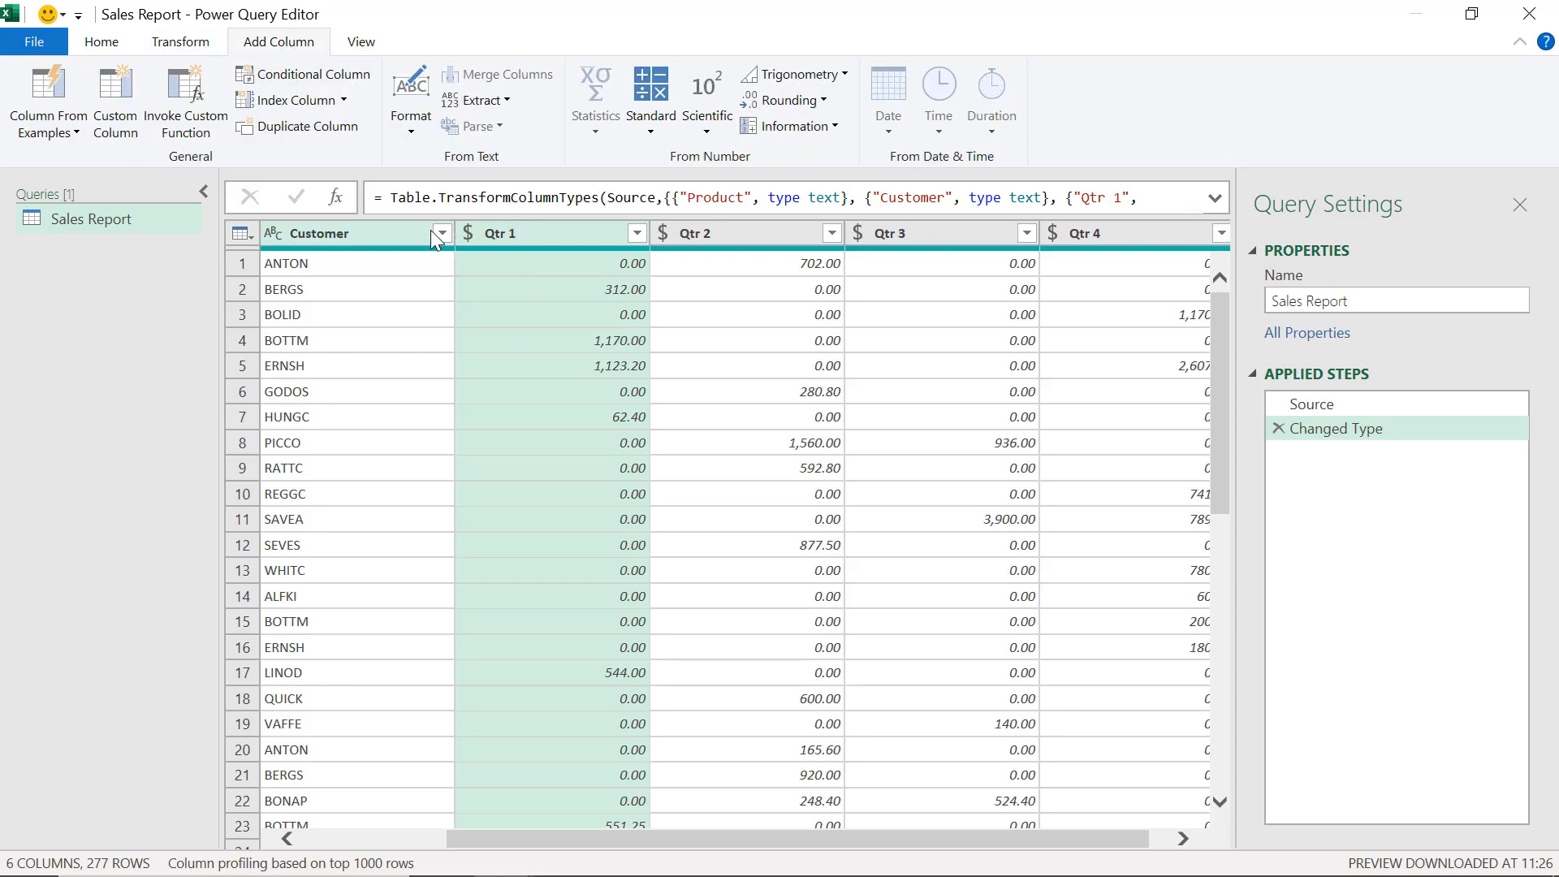
{"action": "left_click", "coordinate": [380, 233]}
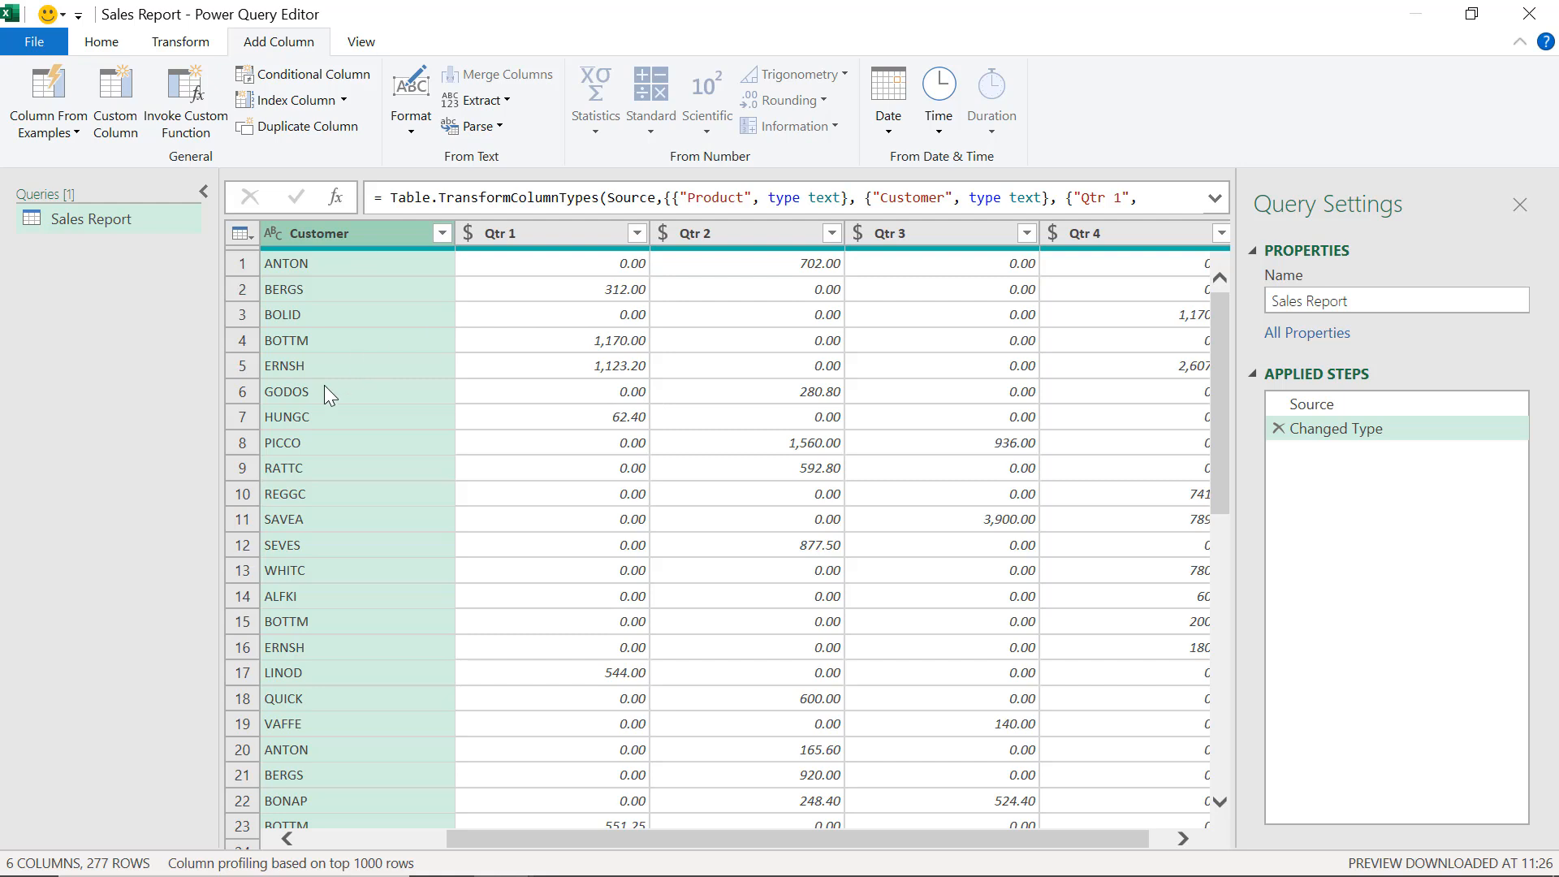
{"action": "left_click", "coordinate": [193, 42]}
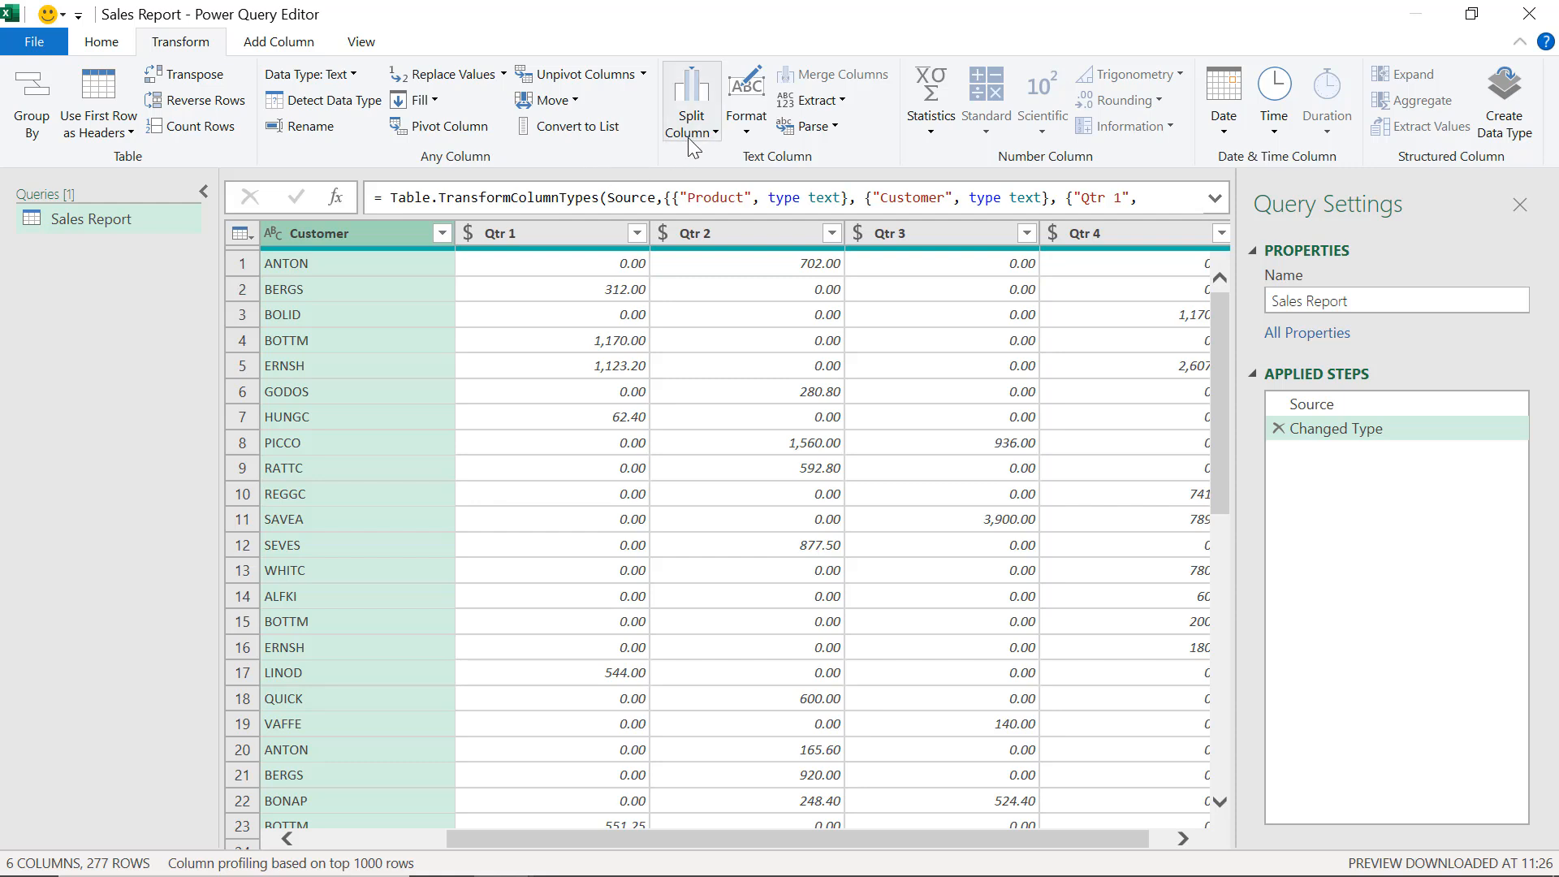
{"action": "left_click", "coordinate": [762, 134]}
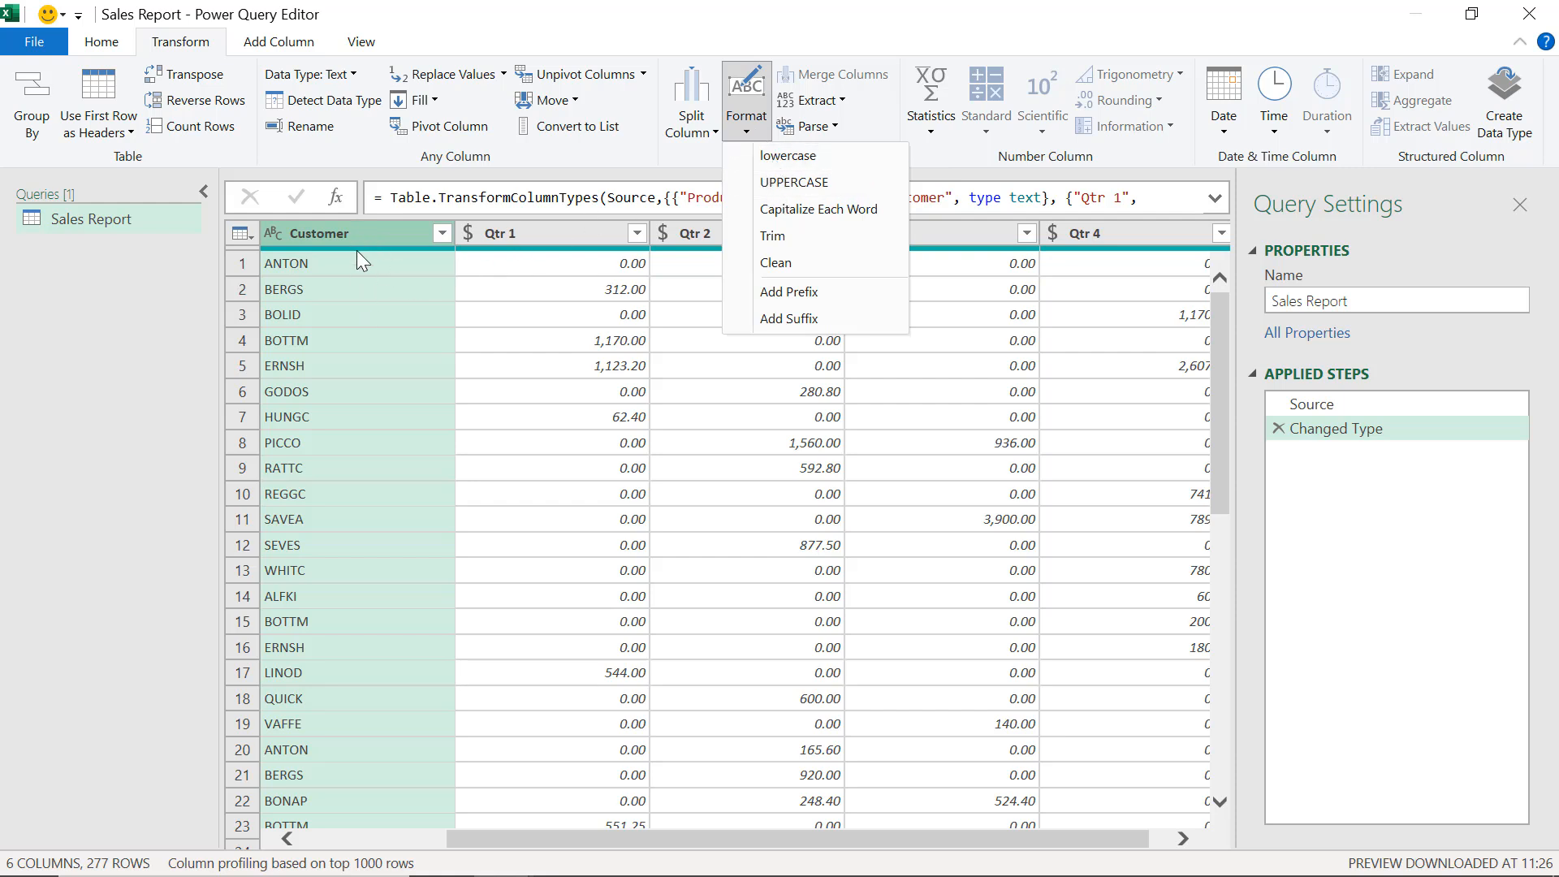
{"action": "left_click", "coordinate": [278, 41]}
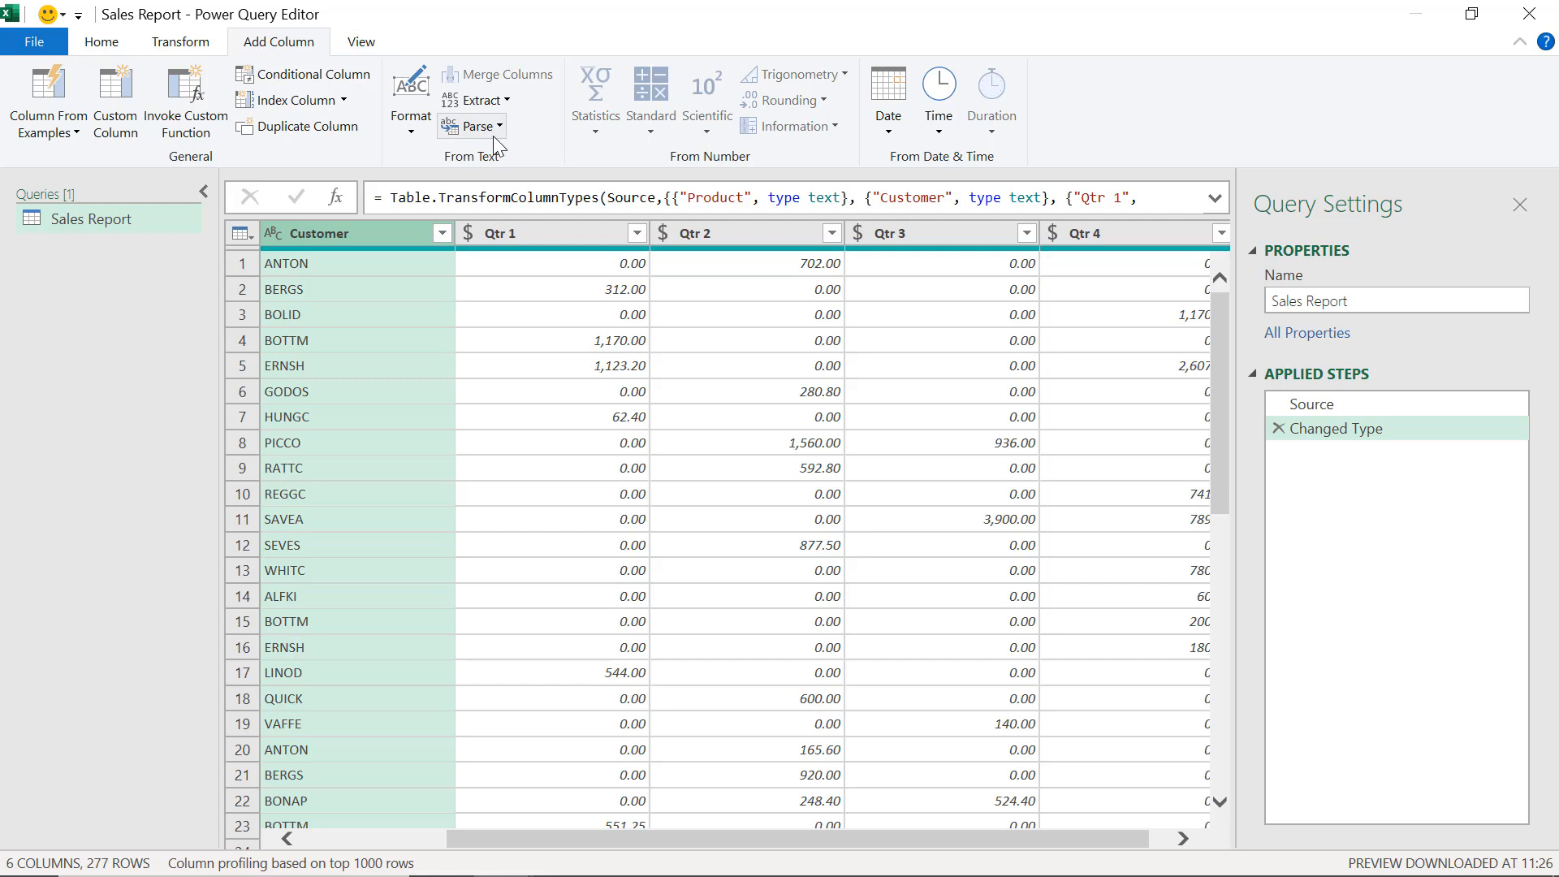
{"action": "left_click", "coordinate": [429, 133]}
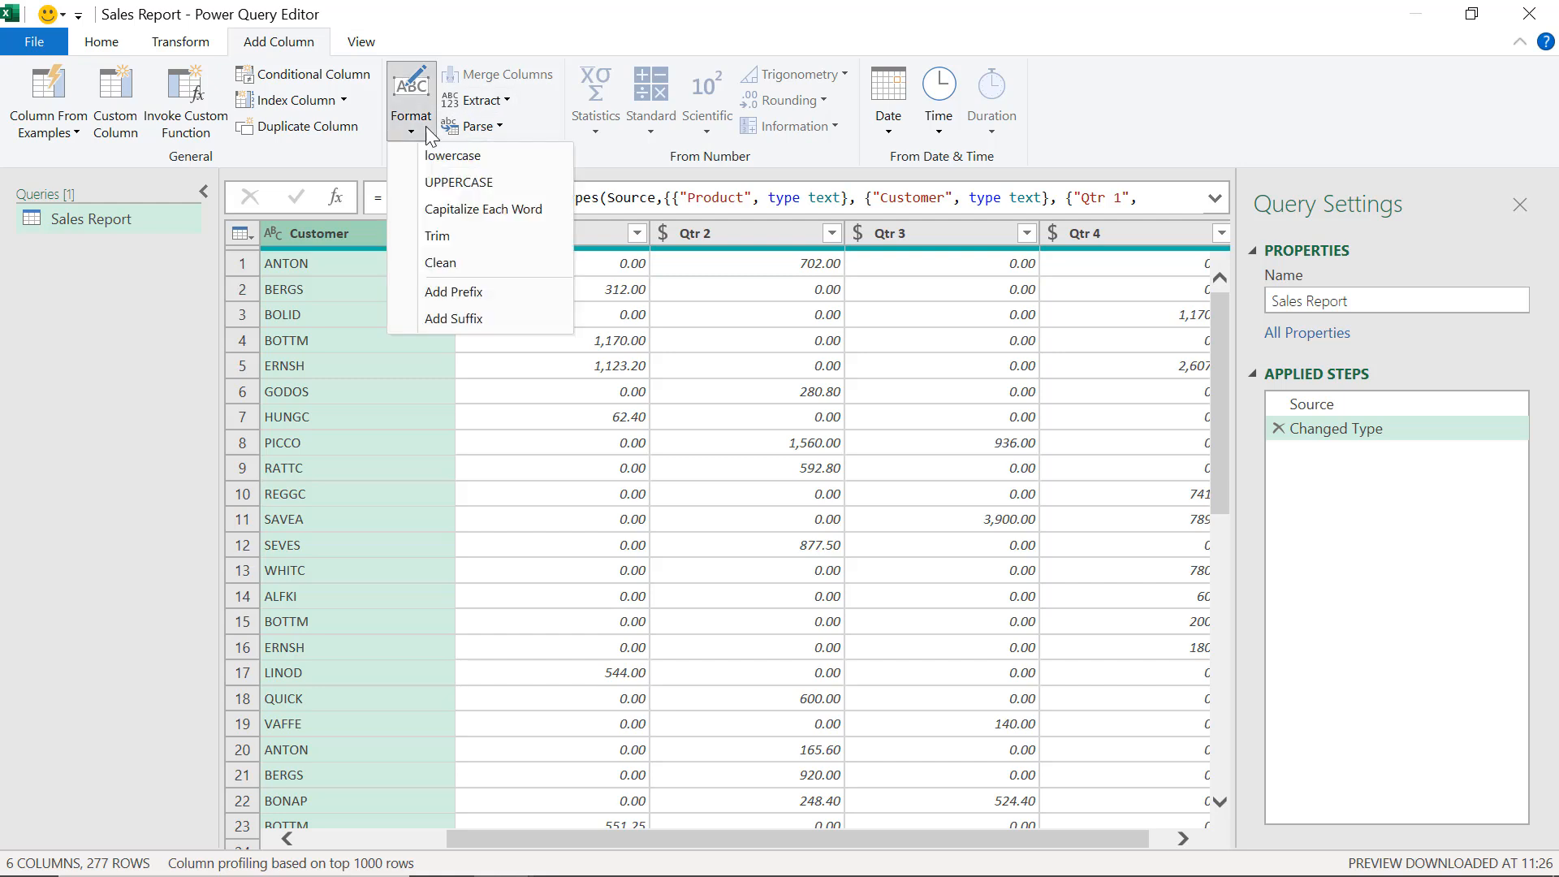
Count the rows of the Sales Report table and delete that counting step from the query
{"action": "left_click", "coordinate": [201, 44]}
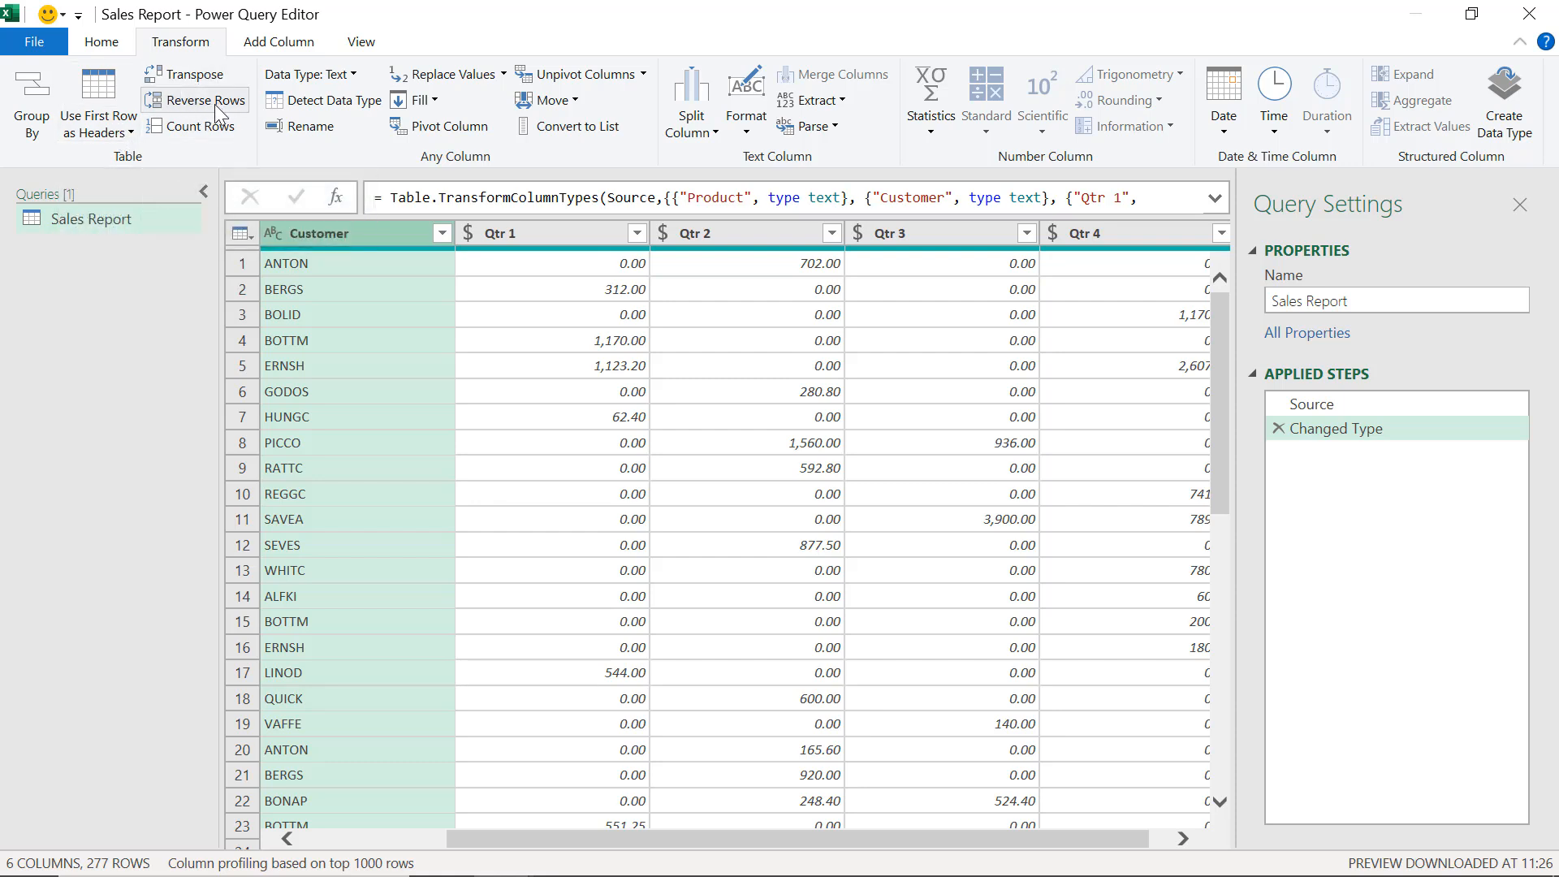
{"action": "left_click", "coordinate": [208, 134]}
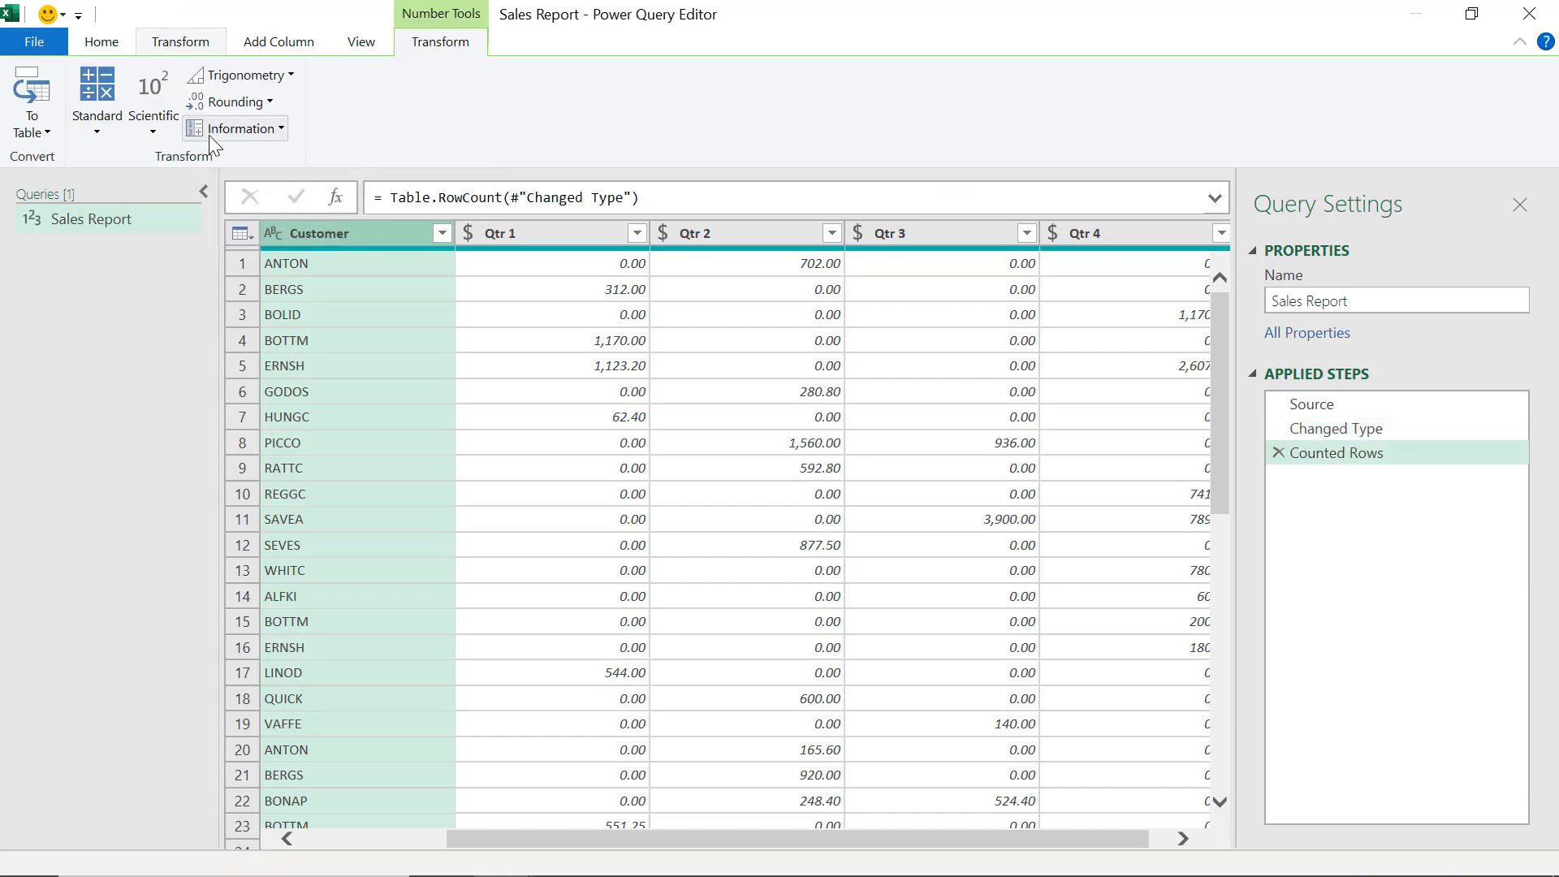
{"action": "left_click", "coordinate": [1276, 453]}
{"action": "left_click", "coordinate": [179, 41]}
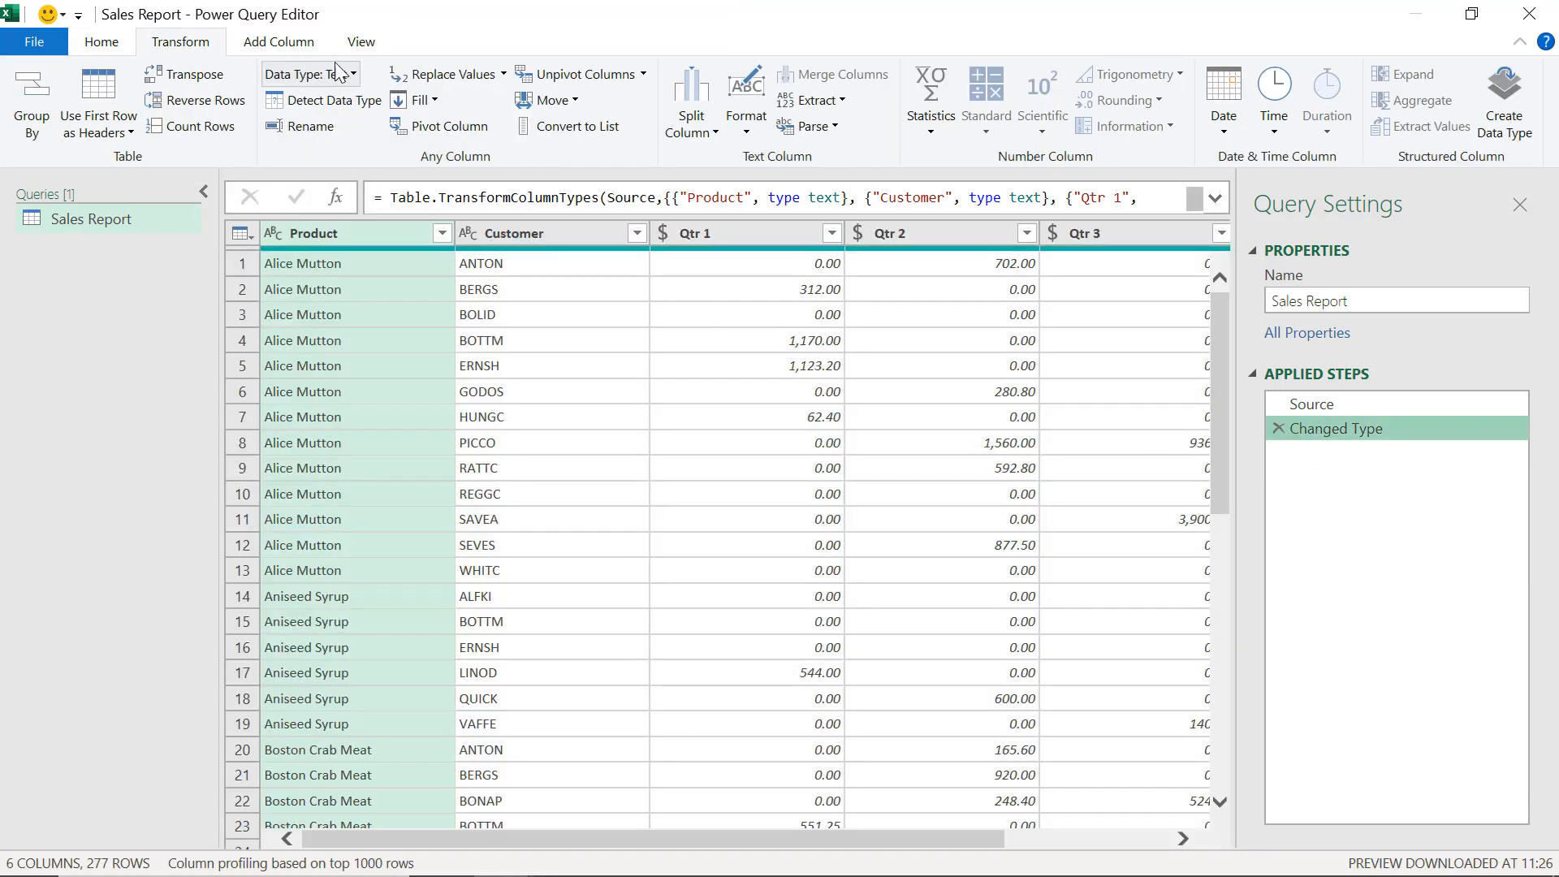
Examine the data type choices and the Fill options available for the Product column
{"action": "left_click", "coordinate": [353, 75]}
{"action": "left_click", "coordinate": [353, 75]}
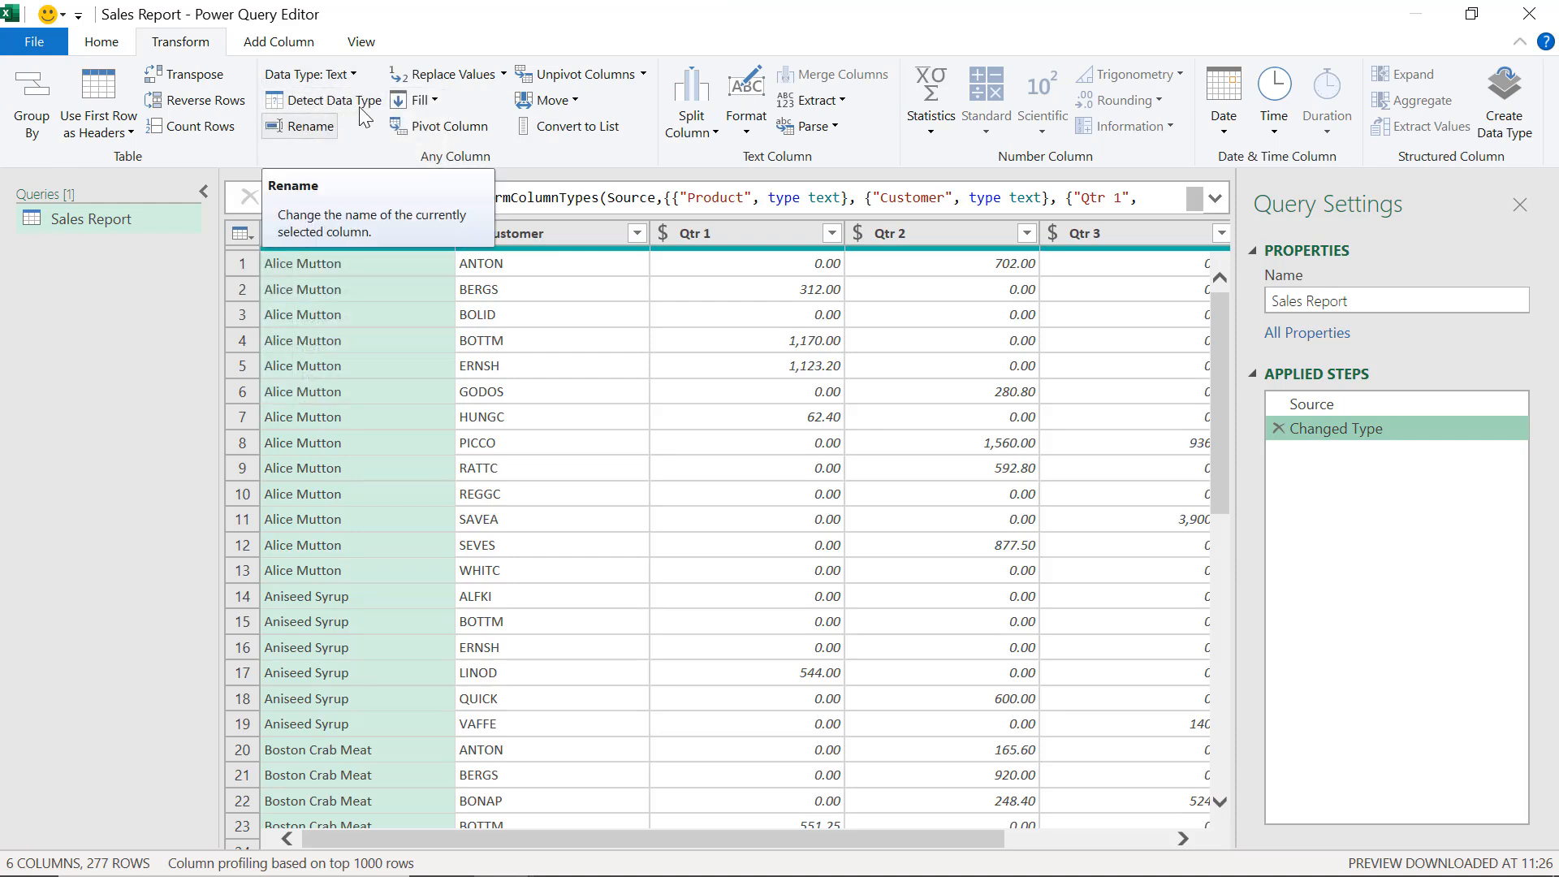
{"action": "left_click", "coordinate": [435, 101]}
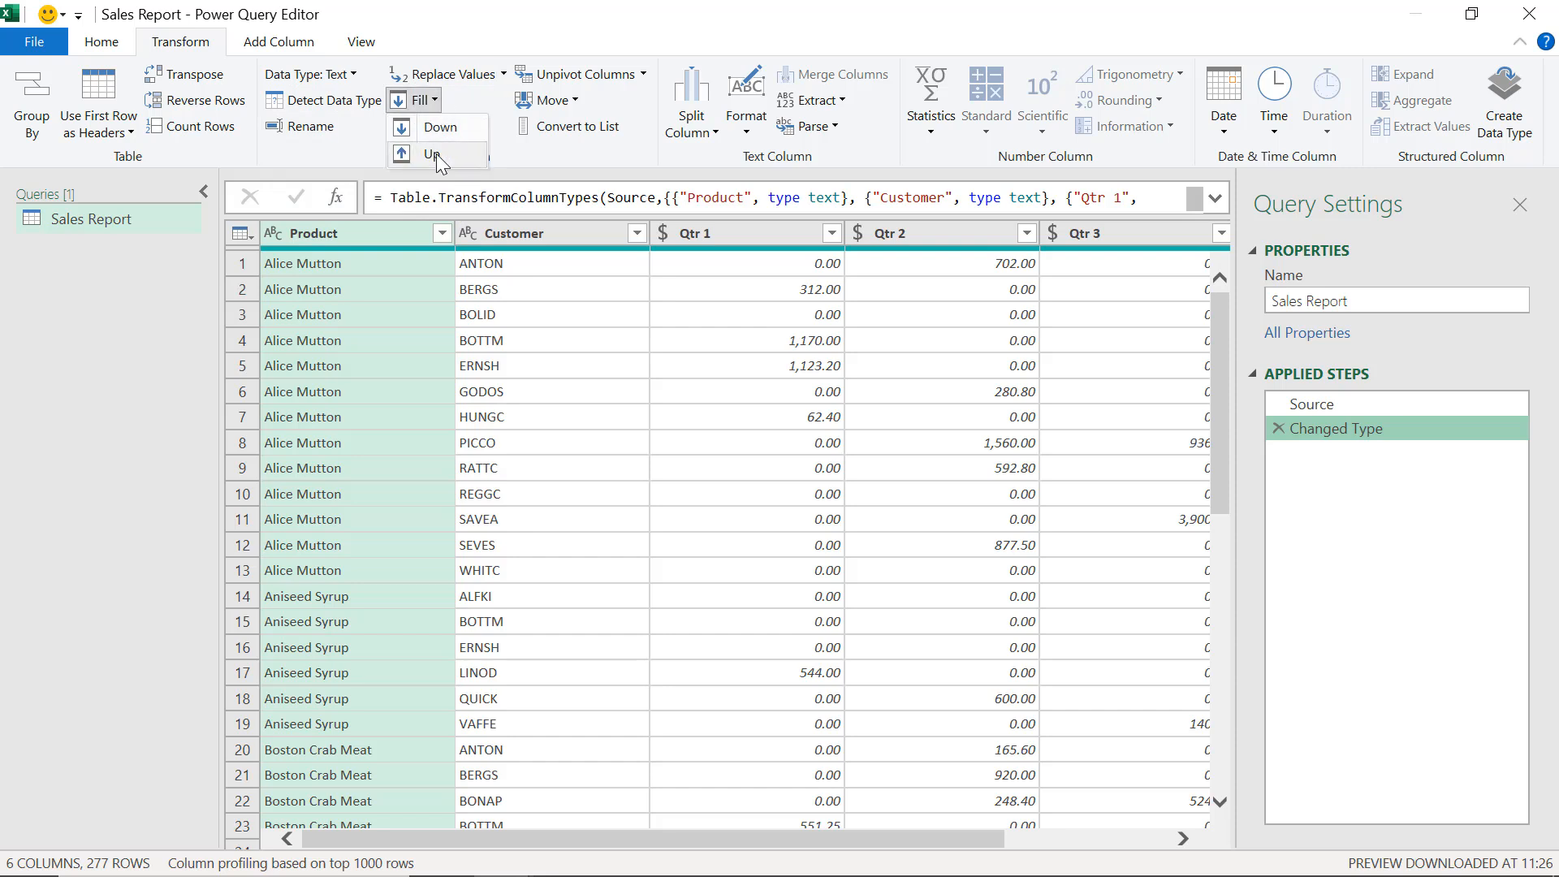
{"action": "left_click", "coordinate": [637, 13]}
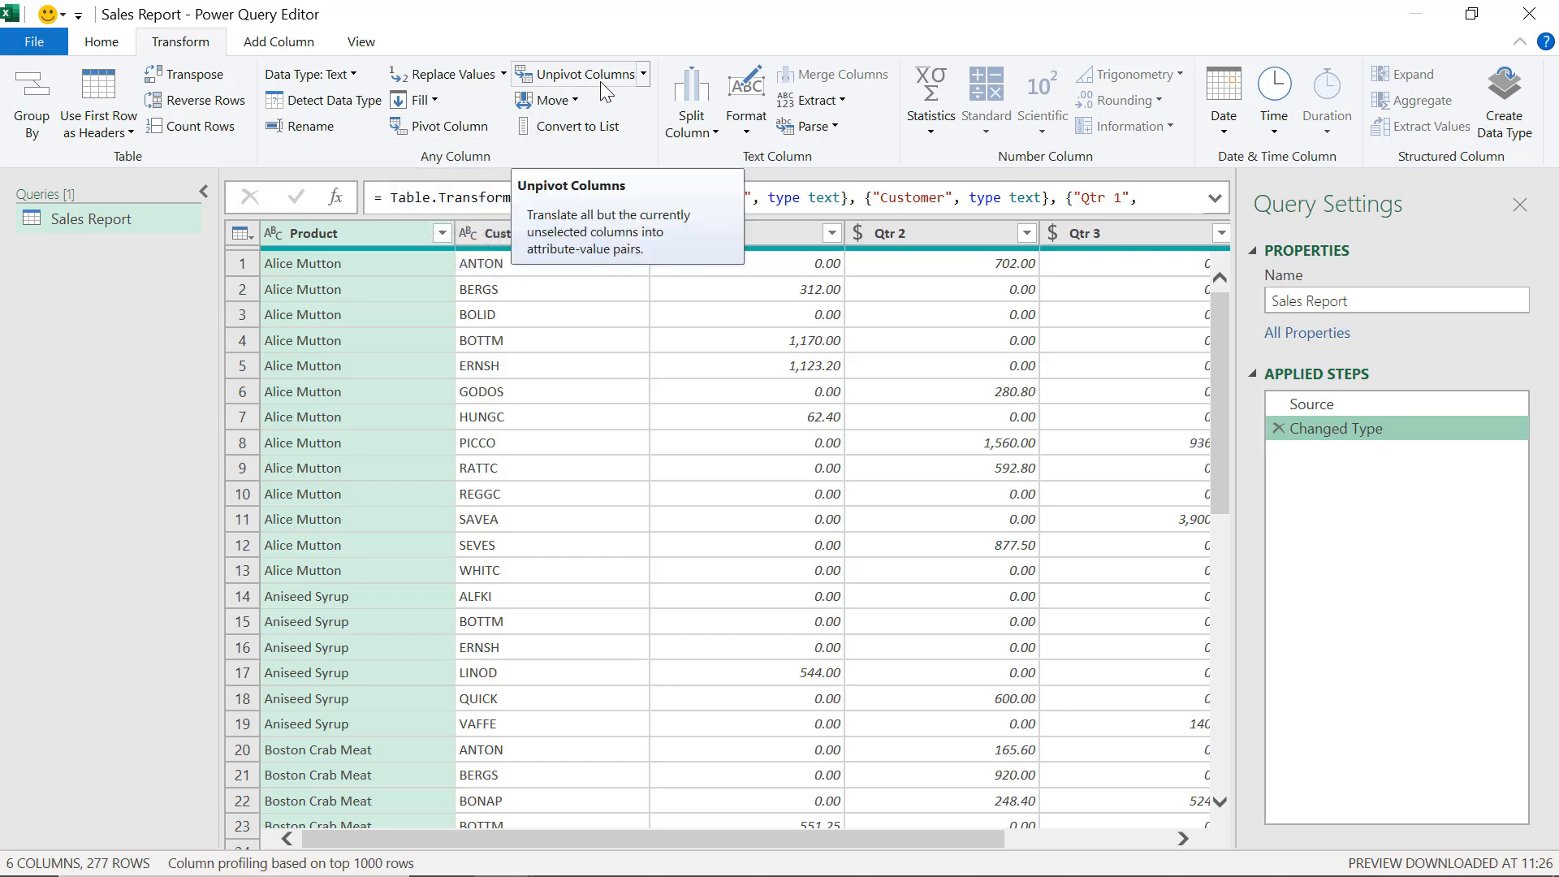
Move the Customer column left of Product and back to the right, and delete the reordering step from the query
{"action": "left_click", "coordinate": [551, 101]}
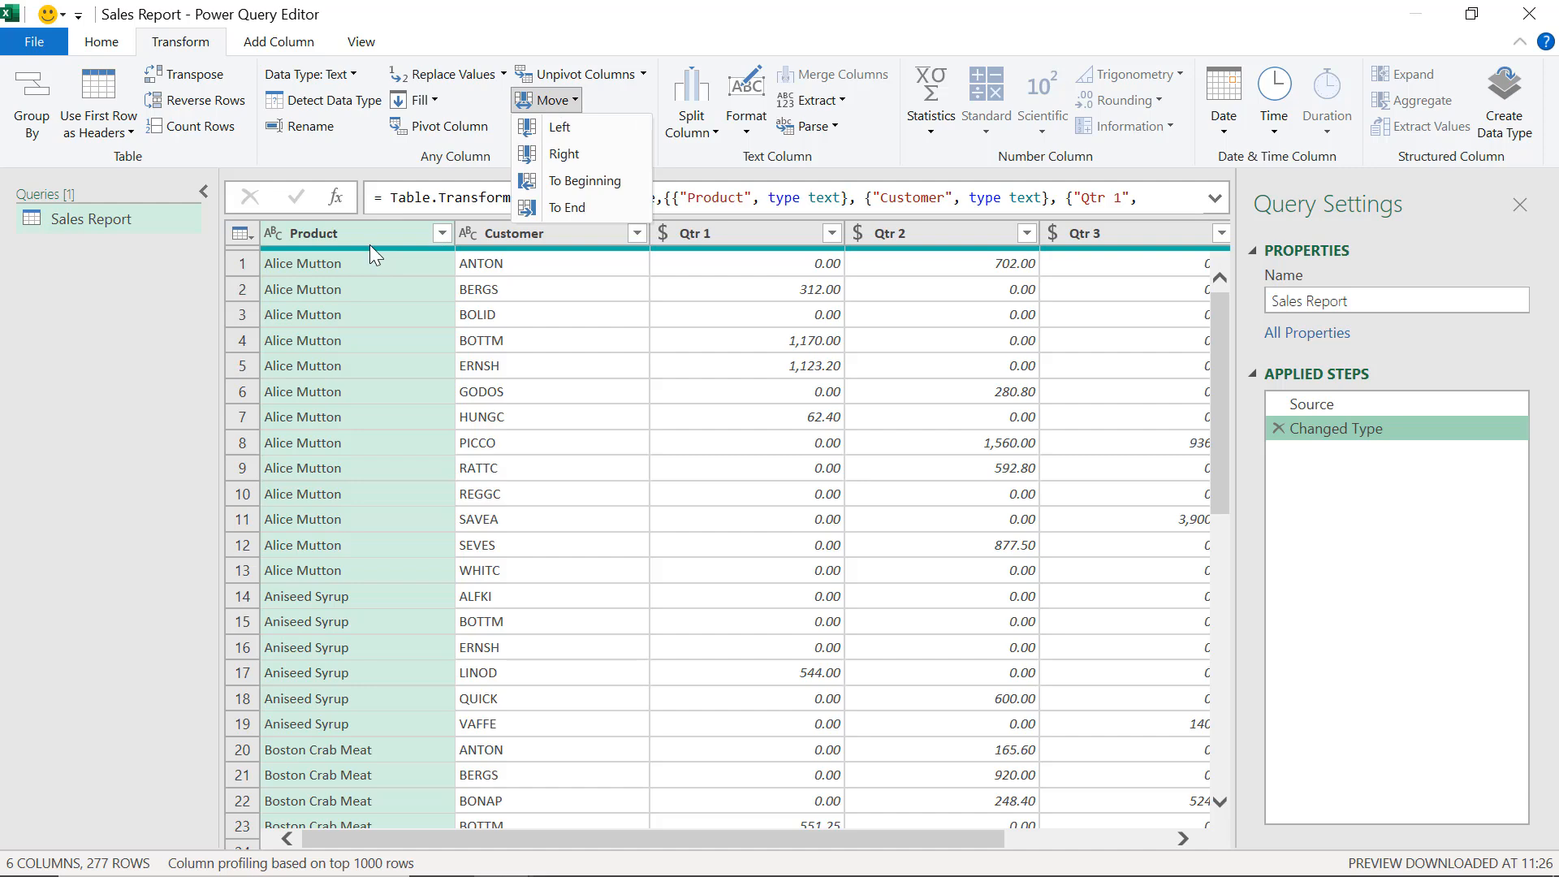
{"action": "left_click", "coordinate": [512, 232]}
{"action": "left_click", "coordinate": [512, 232]}
{"action": "left_click", "coordinate": [573, 101]}
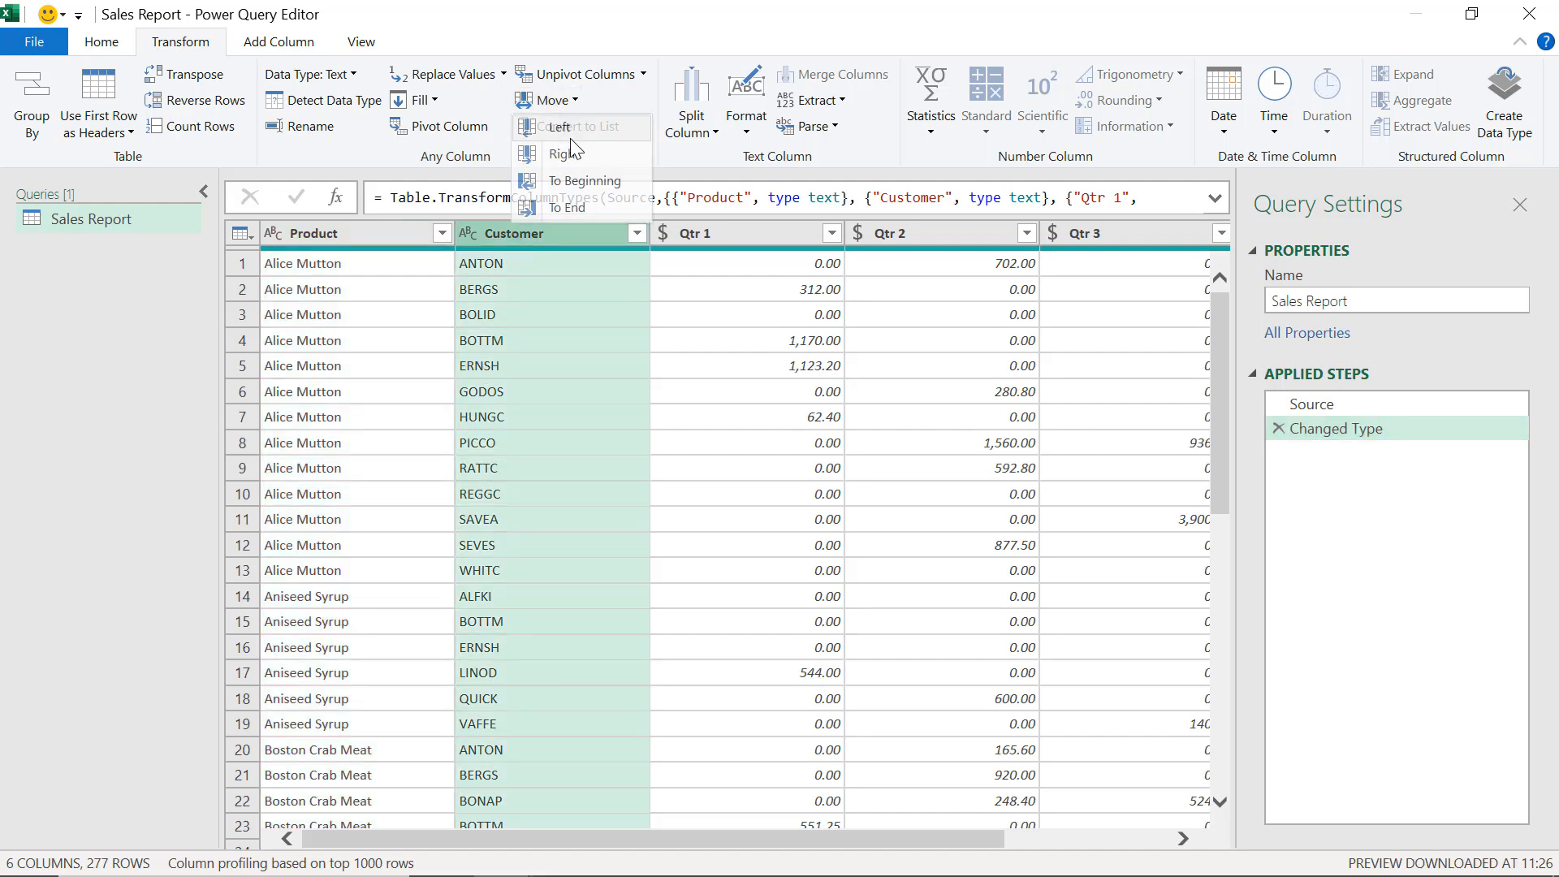
{"action": "left_click", "coordinate": [570, 136]}
{"action": "left_click", "coordinate": [561, 100]}
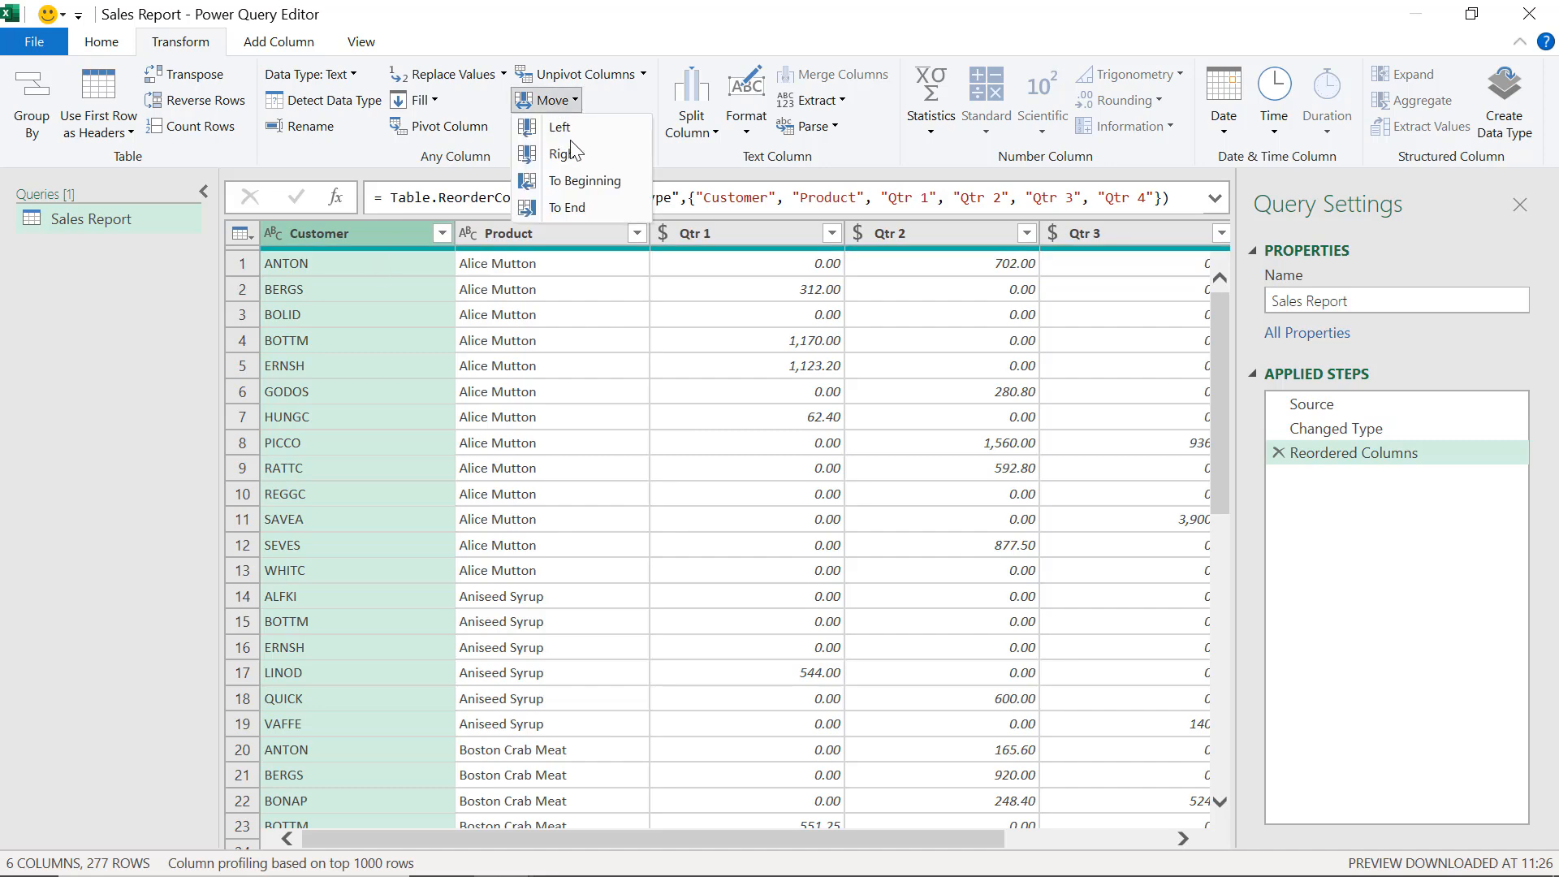
{"action": "left_click", "coordinate": [571, 150]}
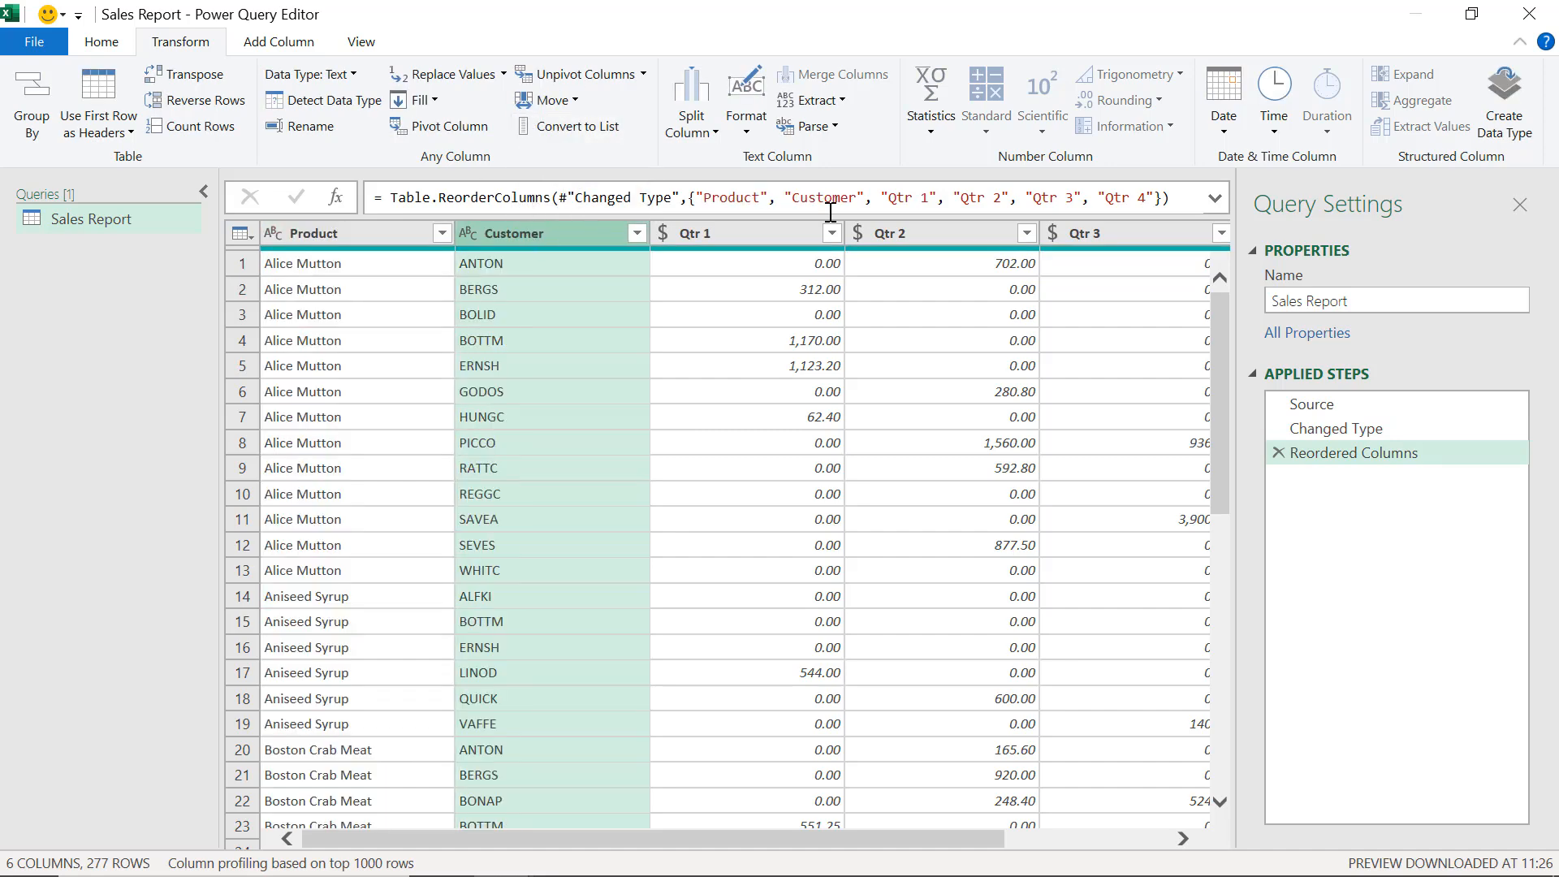
{"action": "left_click", "coordinate": [1276, 453]}
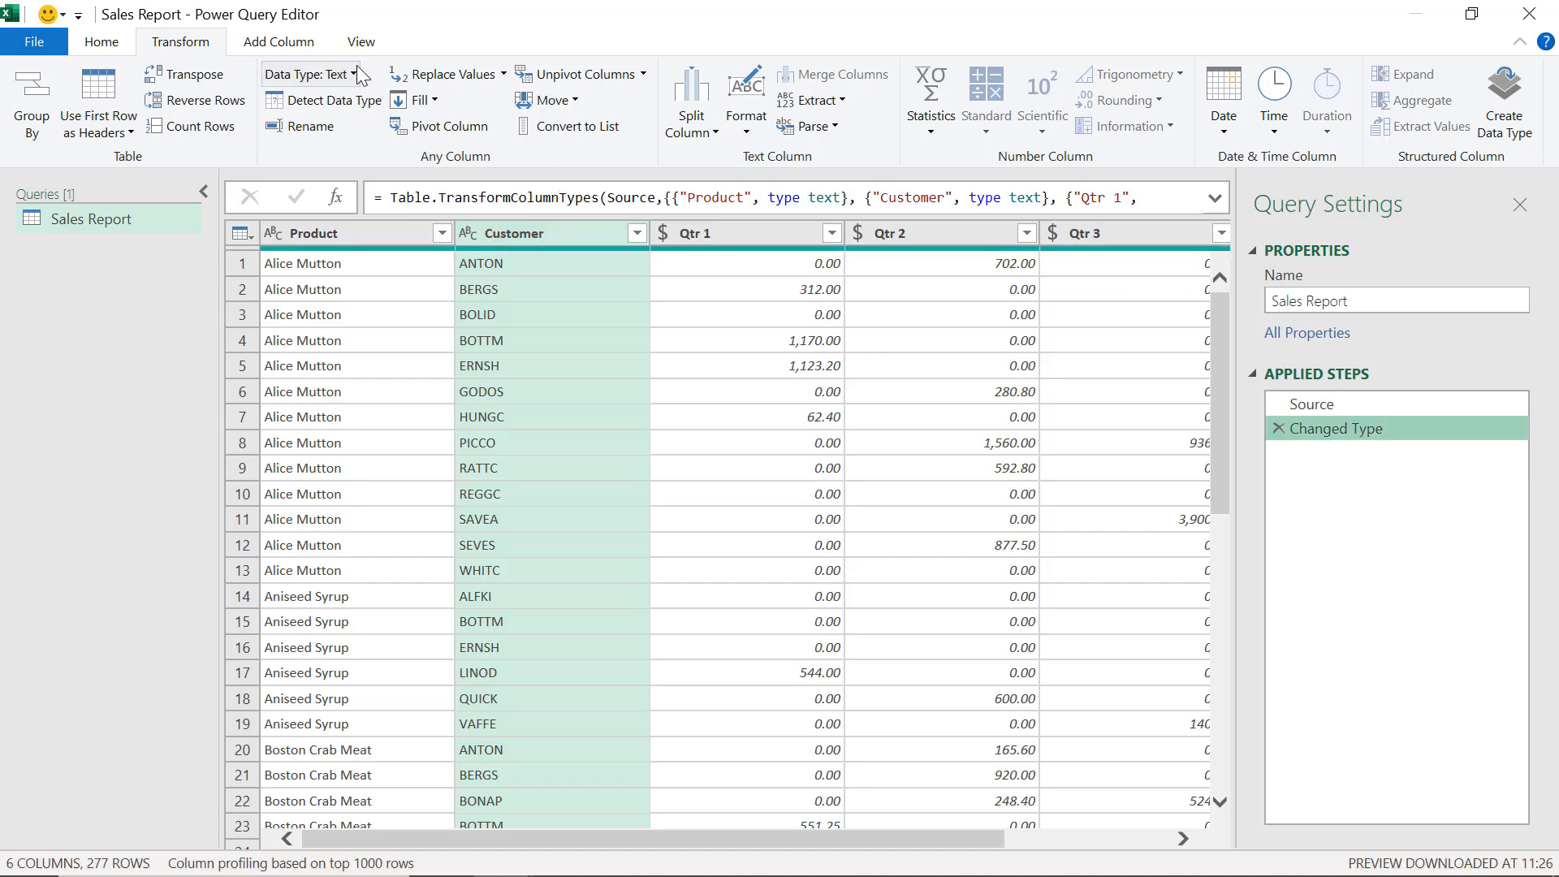
Convert the text in the Product column to uppercase
{"action": "left_click", "coordinate": [712, 134]}
{"action": "left_click", "coordinate": [762, 128]}
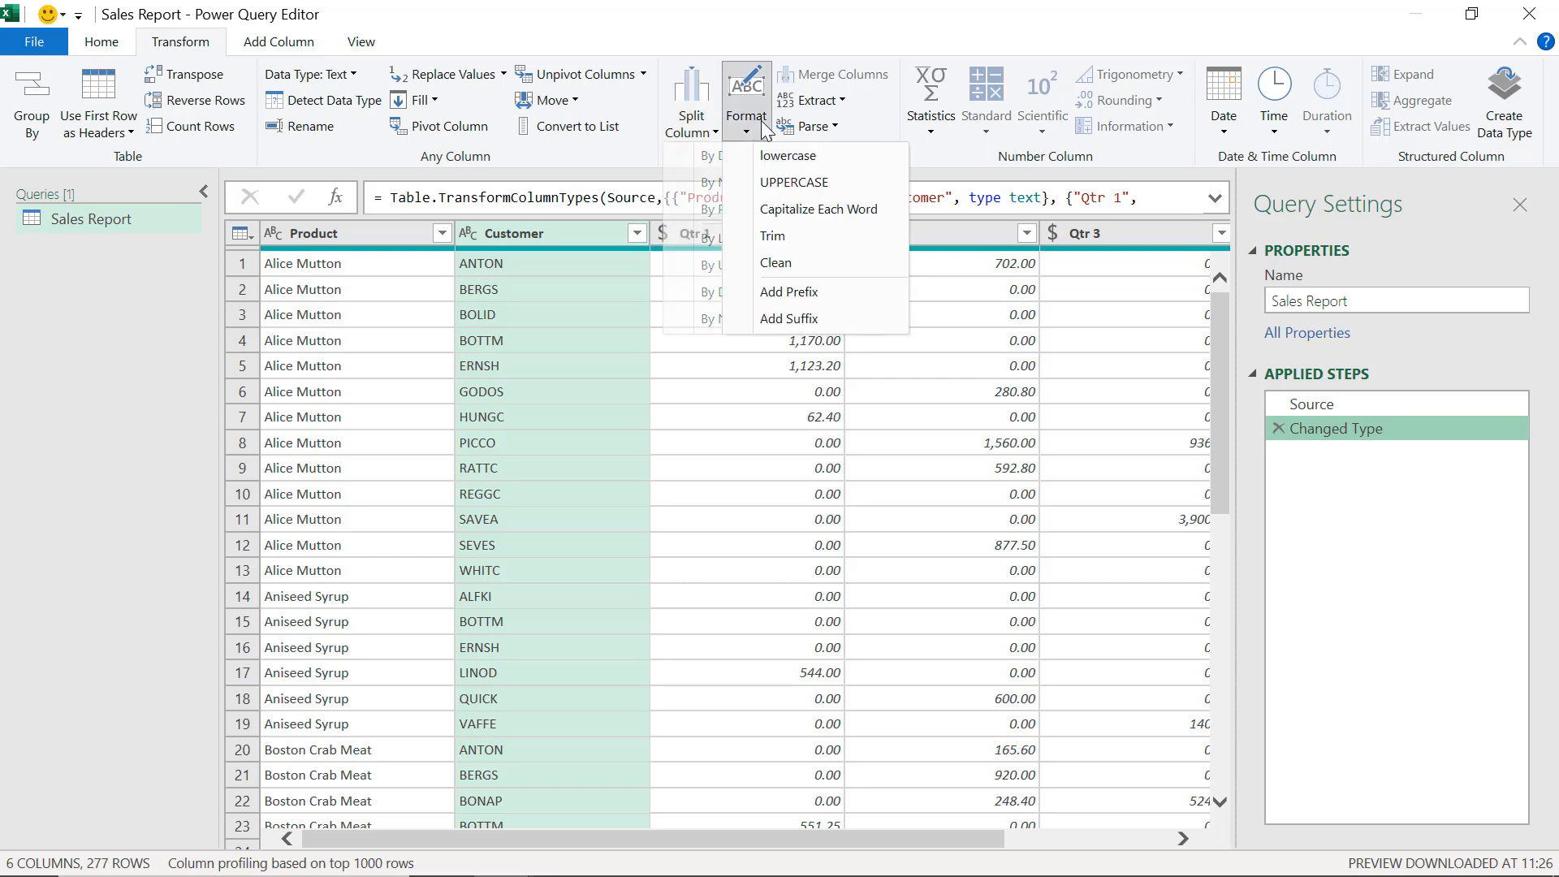
{"action": "left_click", "coordinate": [338, 237]}
{"action": "left_click", "coordinate": [338, 237]}
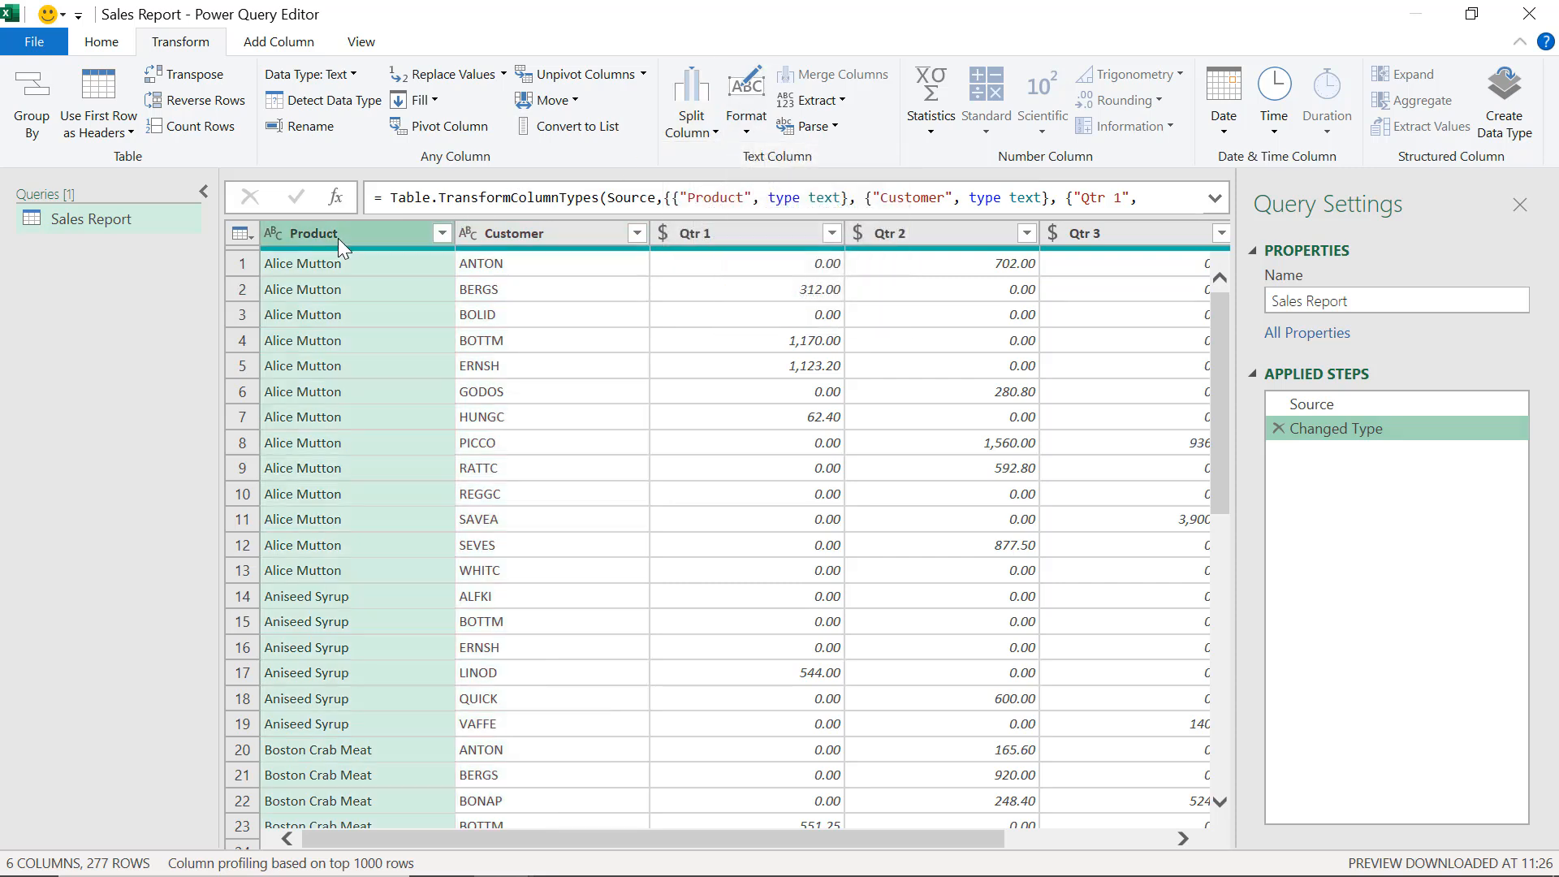
{"action": "left_click", "coordinate": [726, 132]}
{"action": "left_click", "coordinate": [763, 182]}
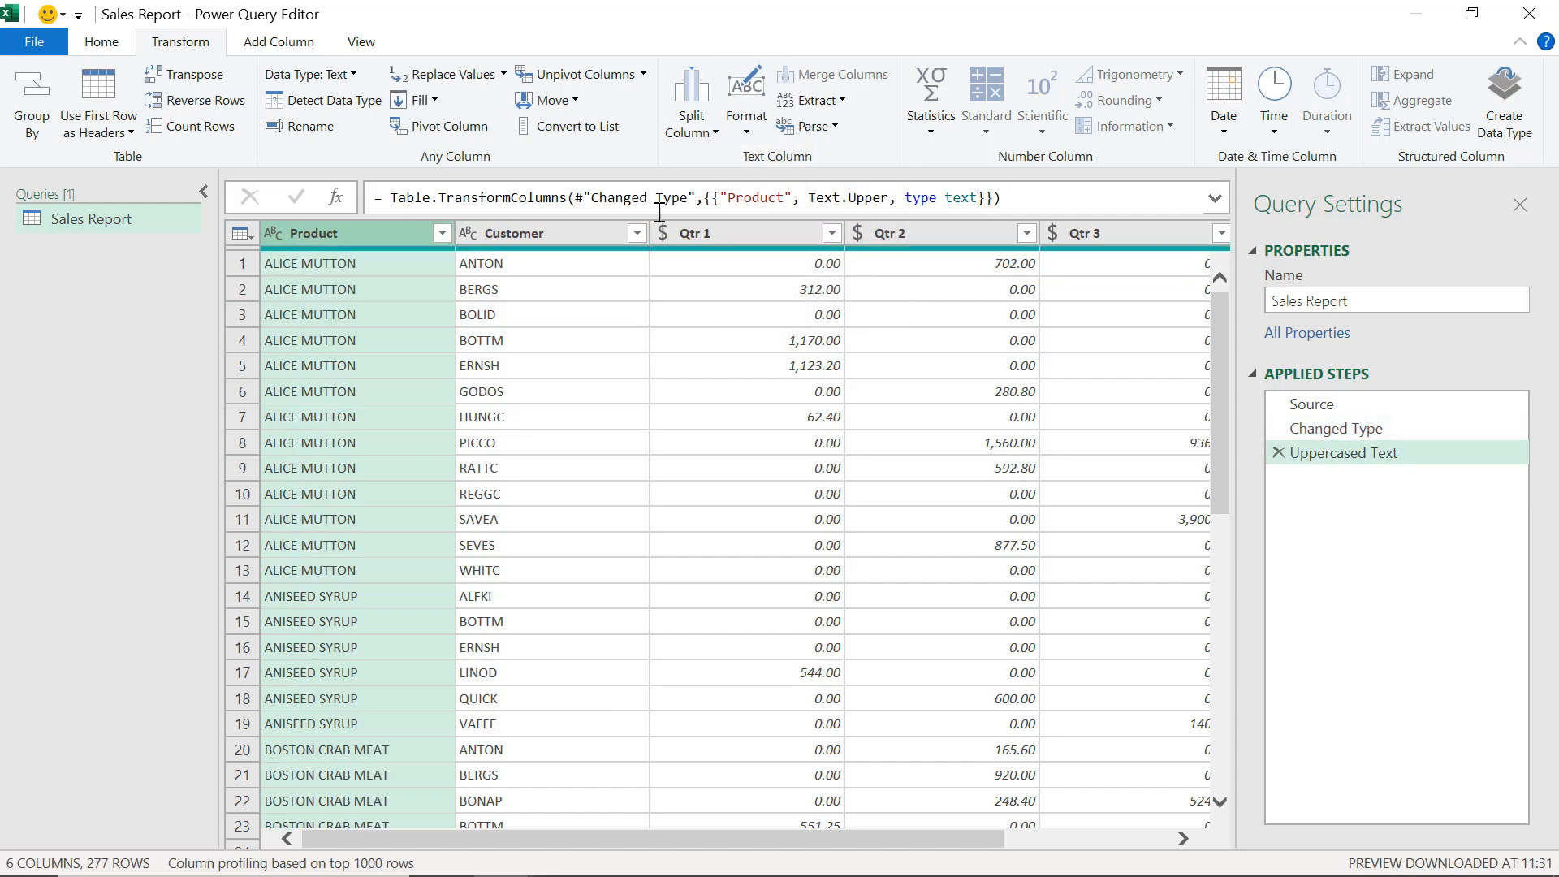
Examine the text formatting and Extract options available for the Customer column
{"action": "left_click", "coordinate": [558, 237]}
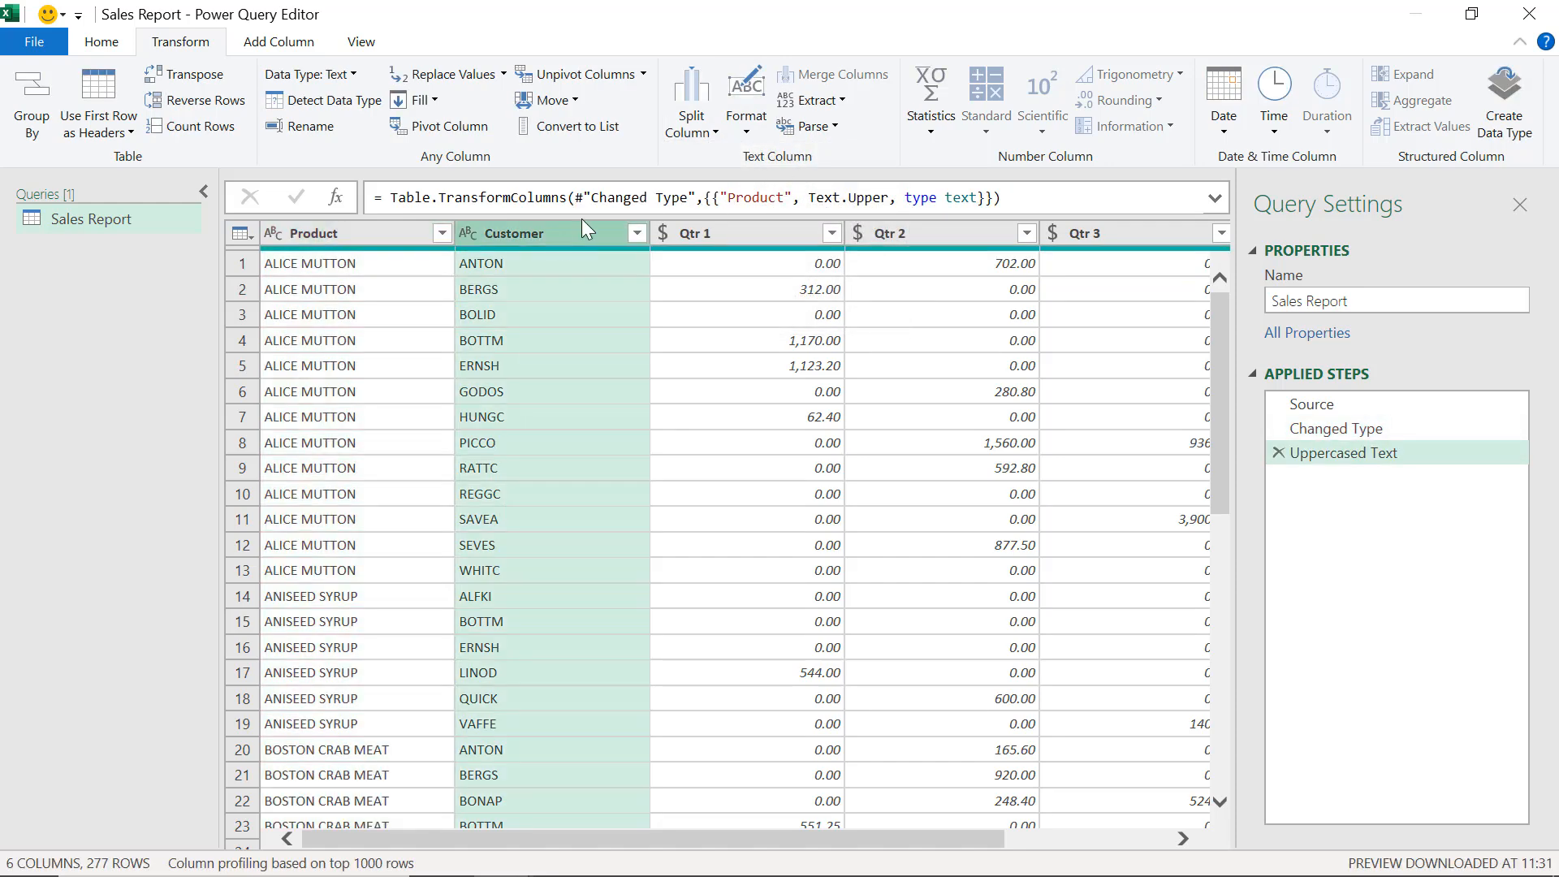
{"action": "left_click", "coordinate": [740, 135]}
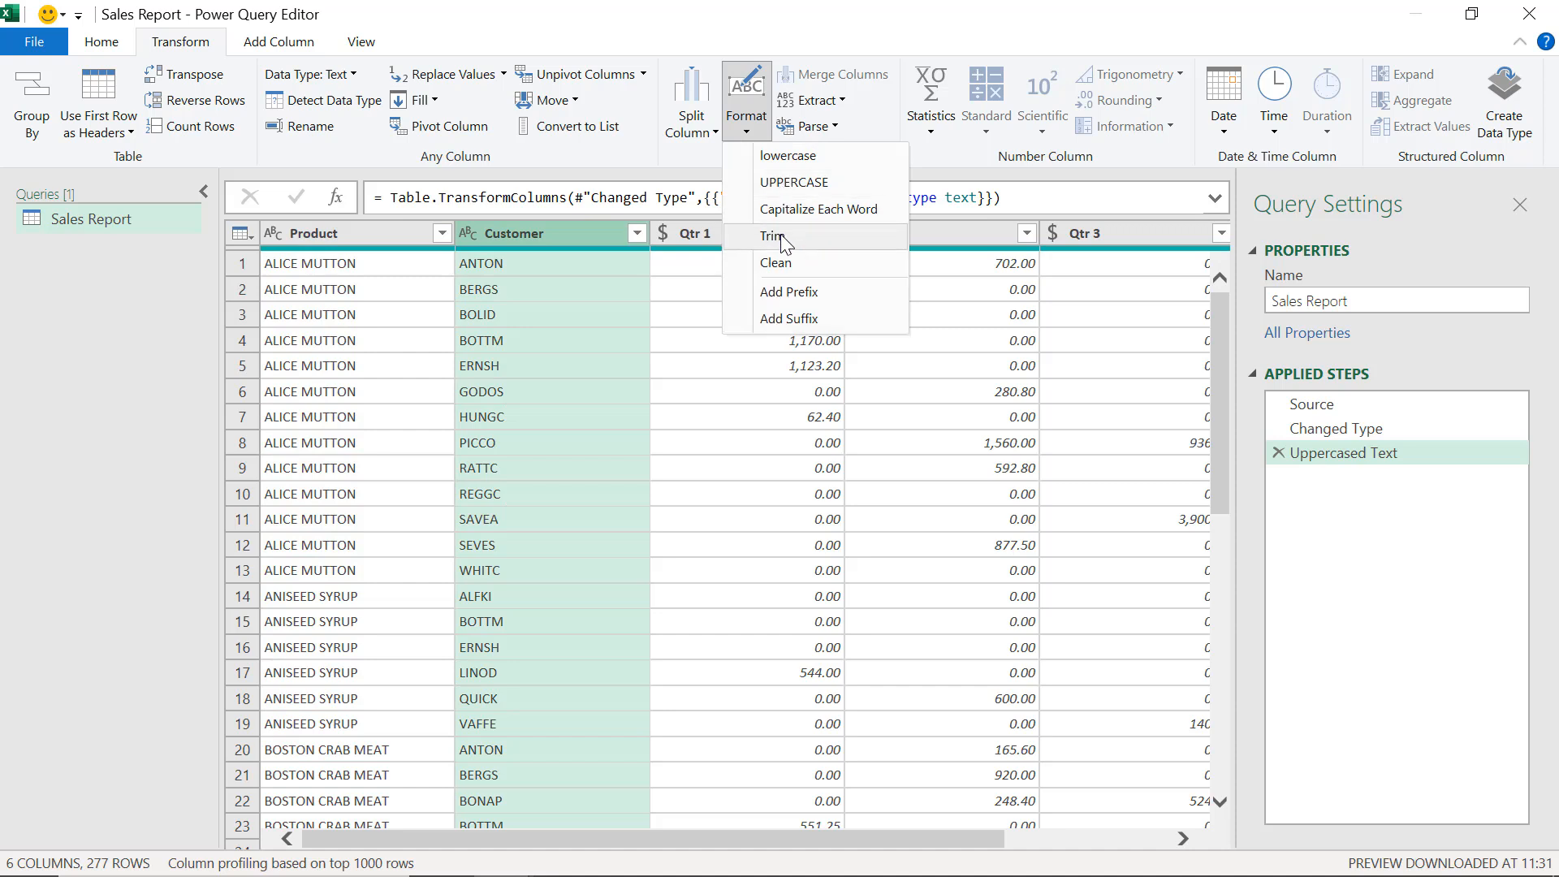
{"action": "left_click", "coordinate": [844, 14]}
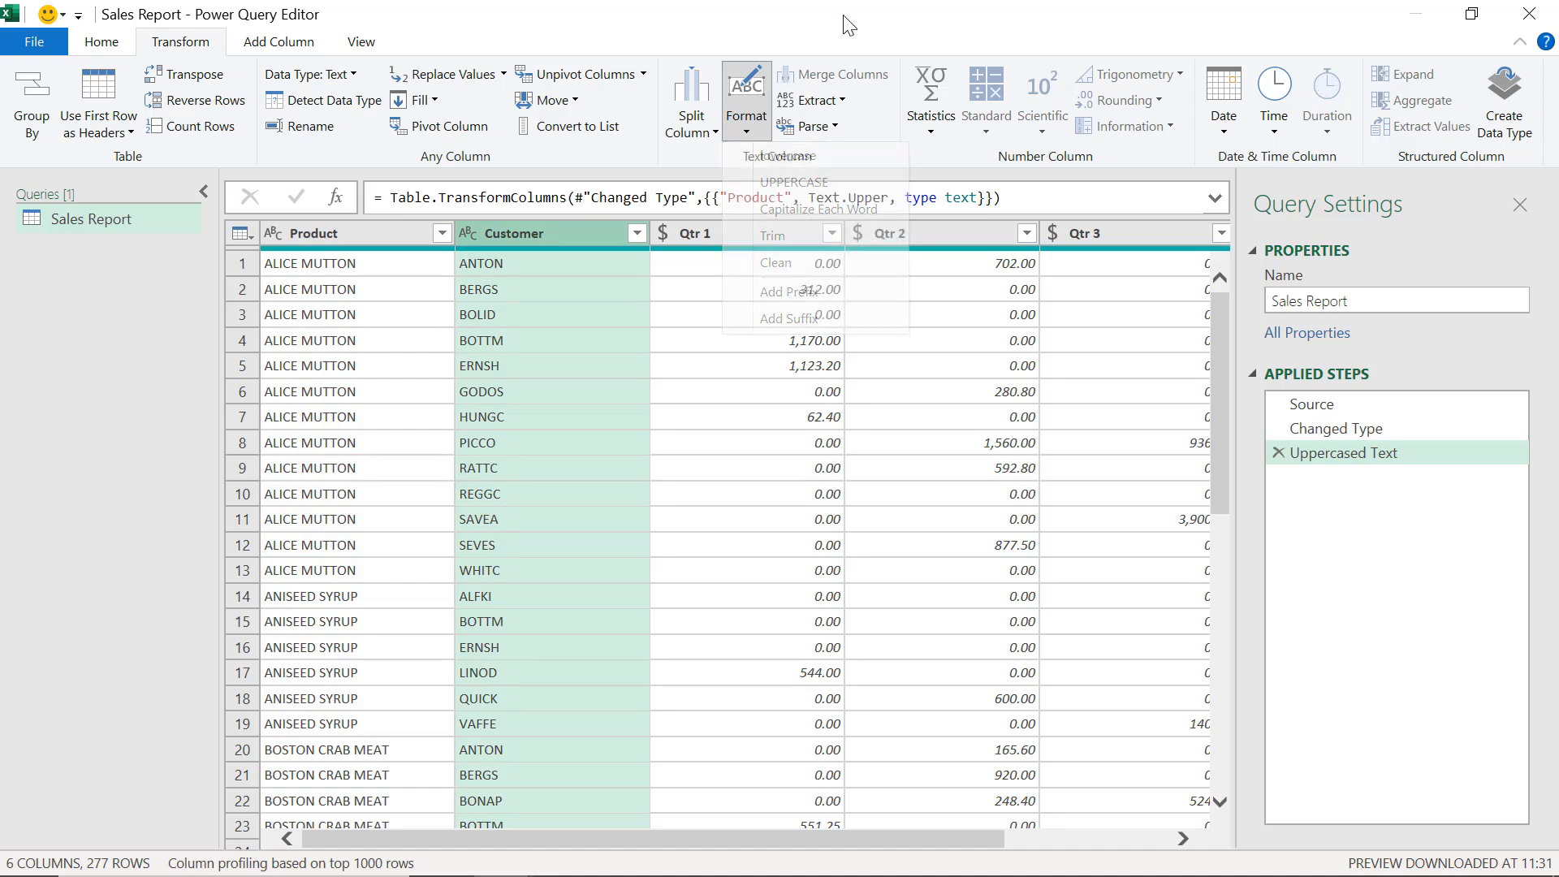
{"action": "left_click", "coordinate": [815, 113]}
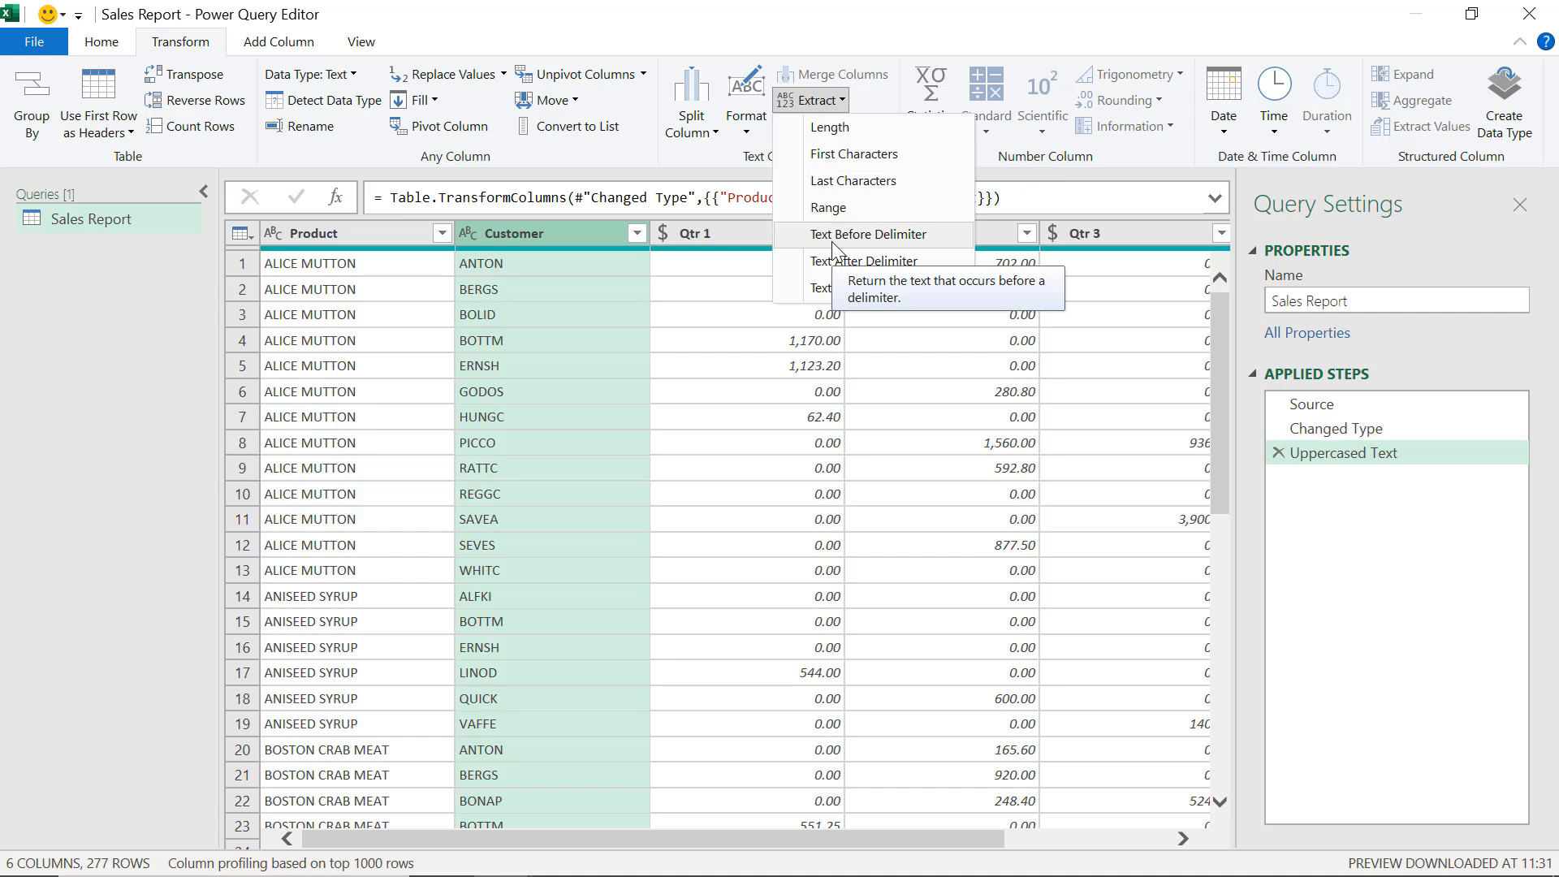
Merge the Product and Customer columns without a separator into a column named Merged, and delete that merge step
{"action": "left_click", "coordinate": [354, 236]}
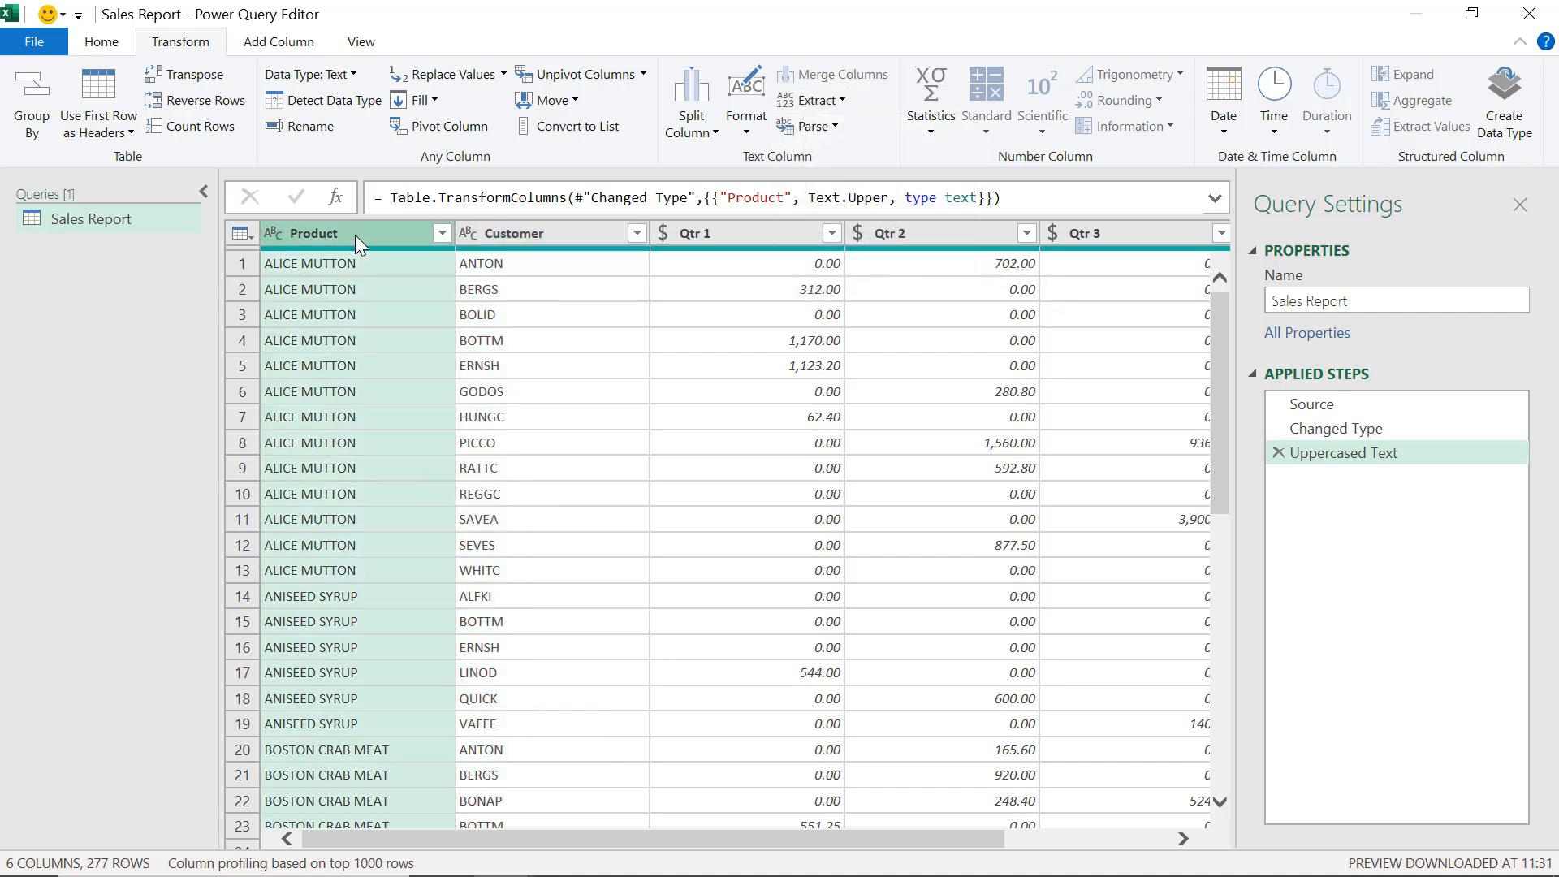
{"action": "left_click", "coordinate": [523, 237], "text": "ctrl"}
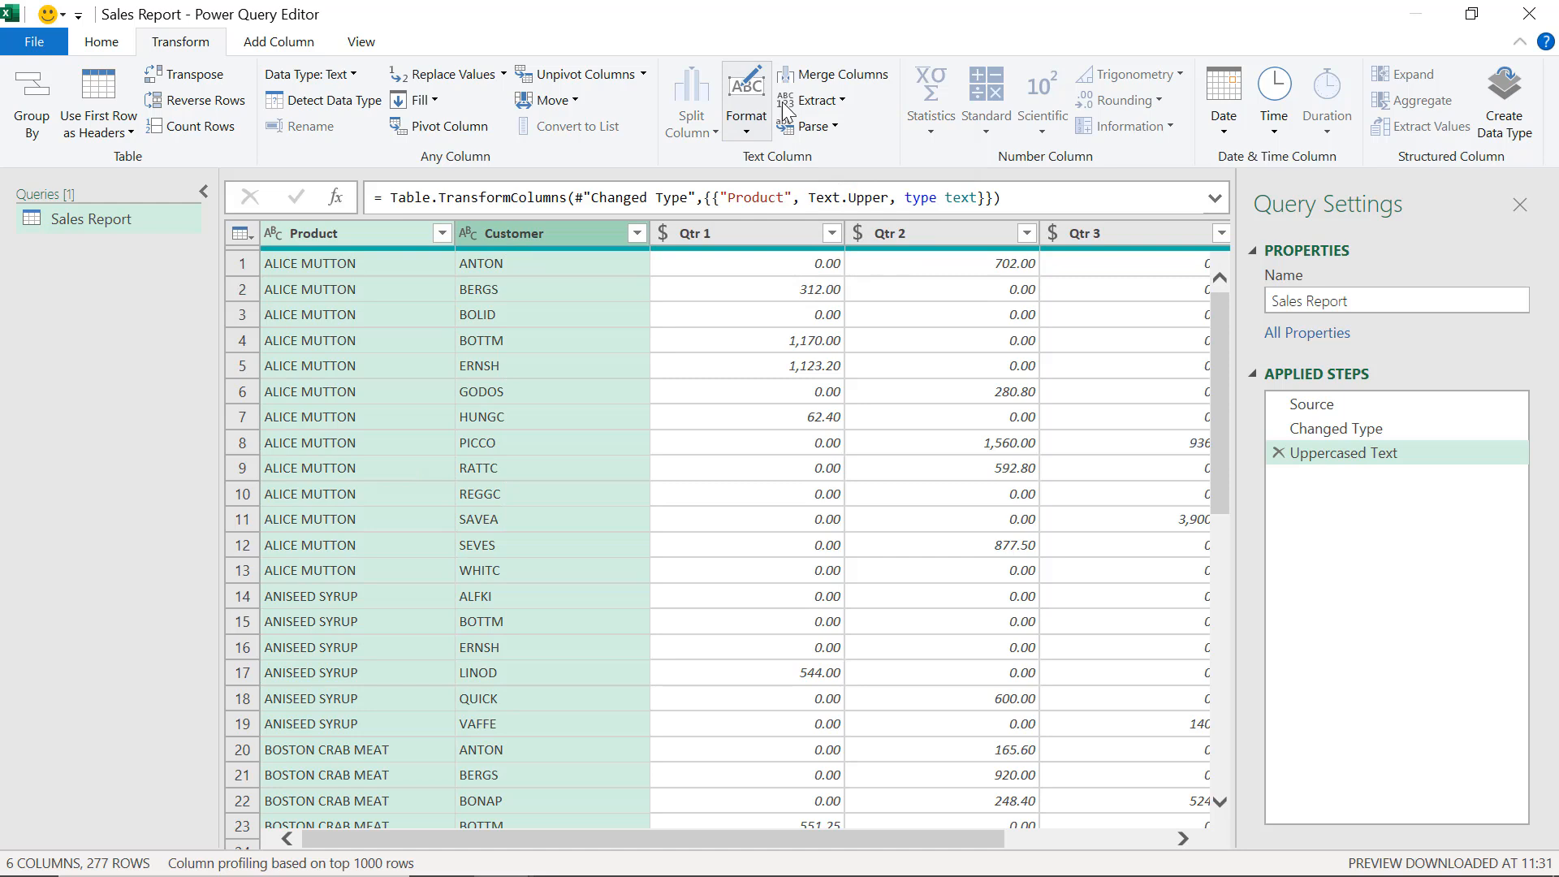
{"action": "left_click", "coordinate": [840, 75]}
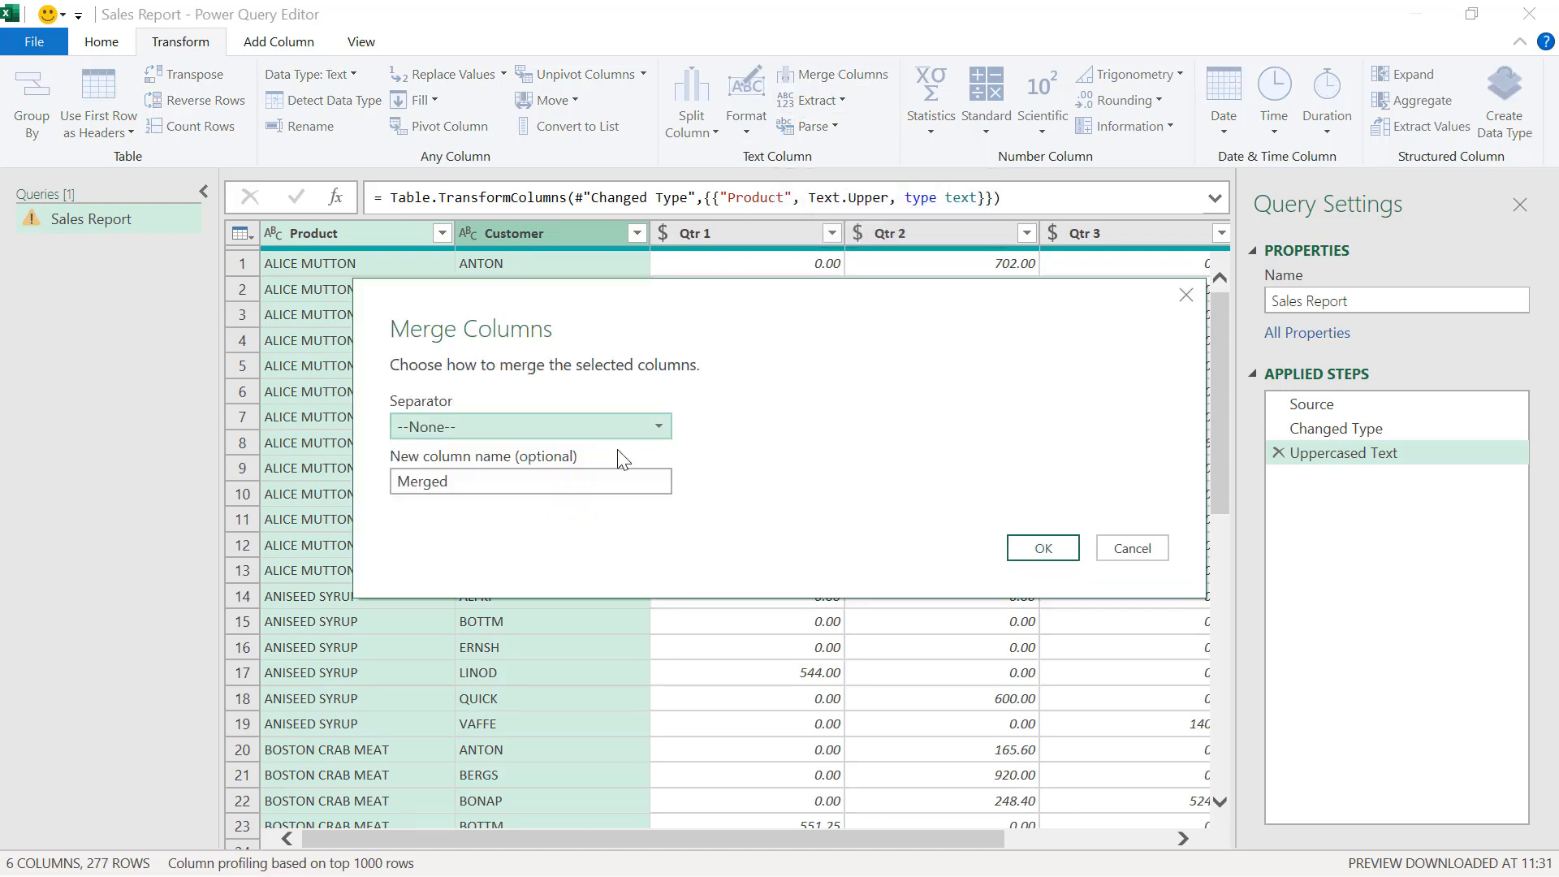
{"action": "double_click", "coordinate": [557, 481]}
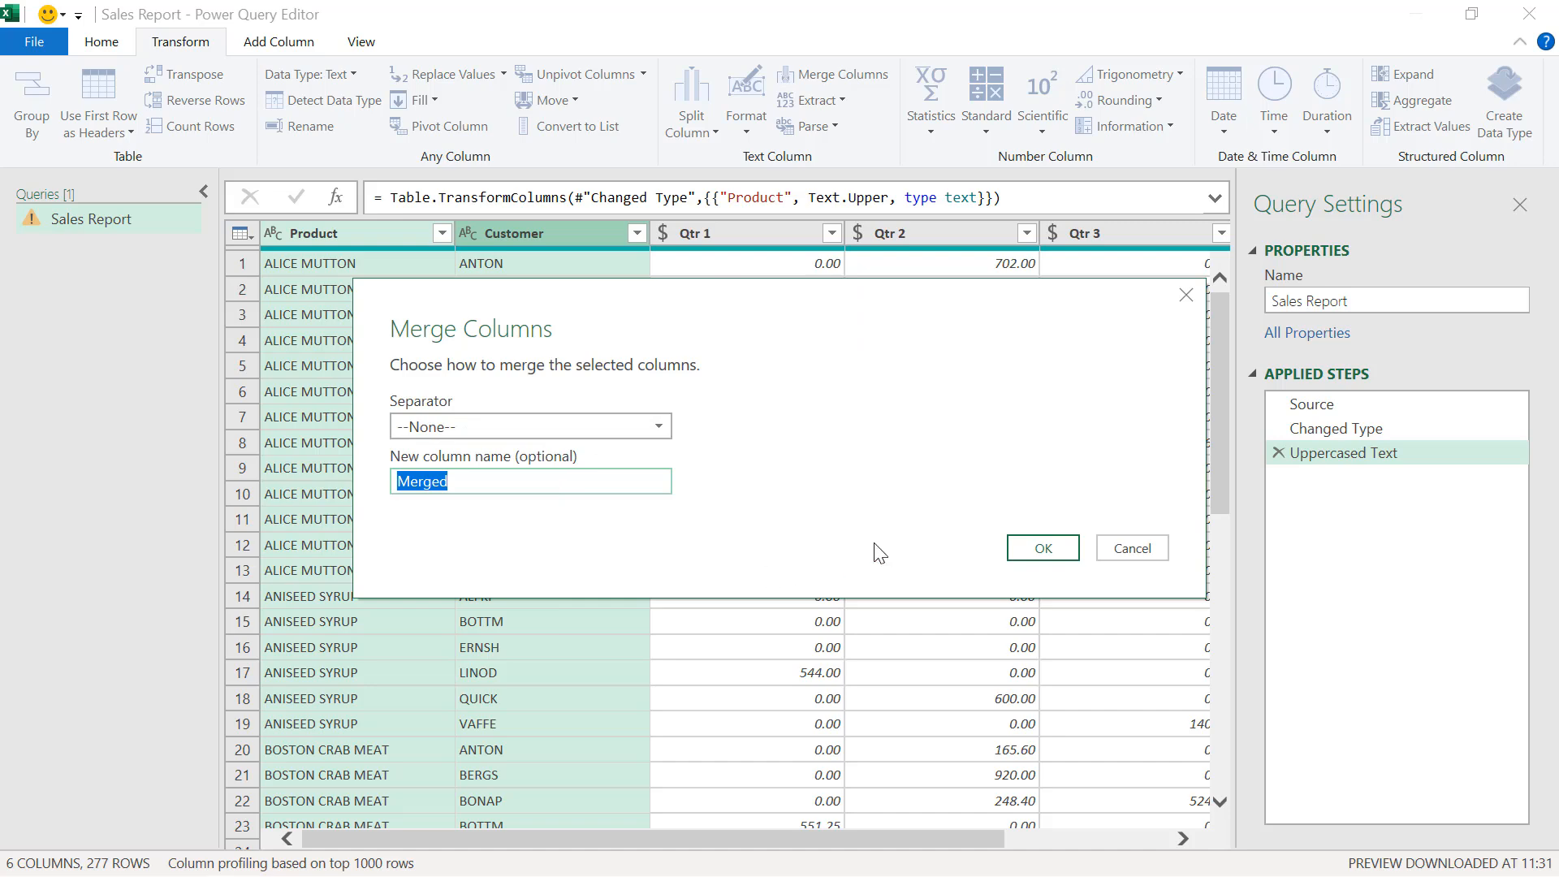
{"action": "left_click", "coordinate": [1041, 549]}
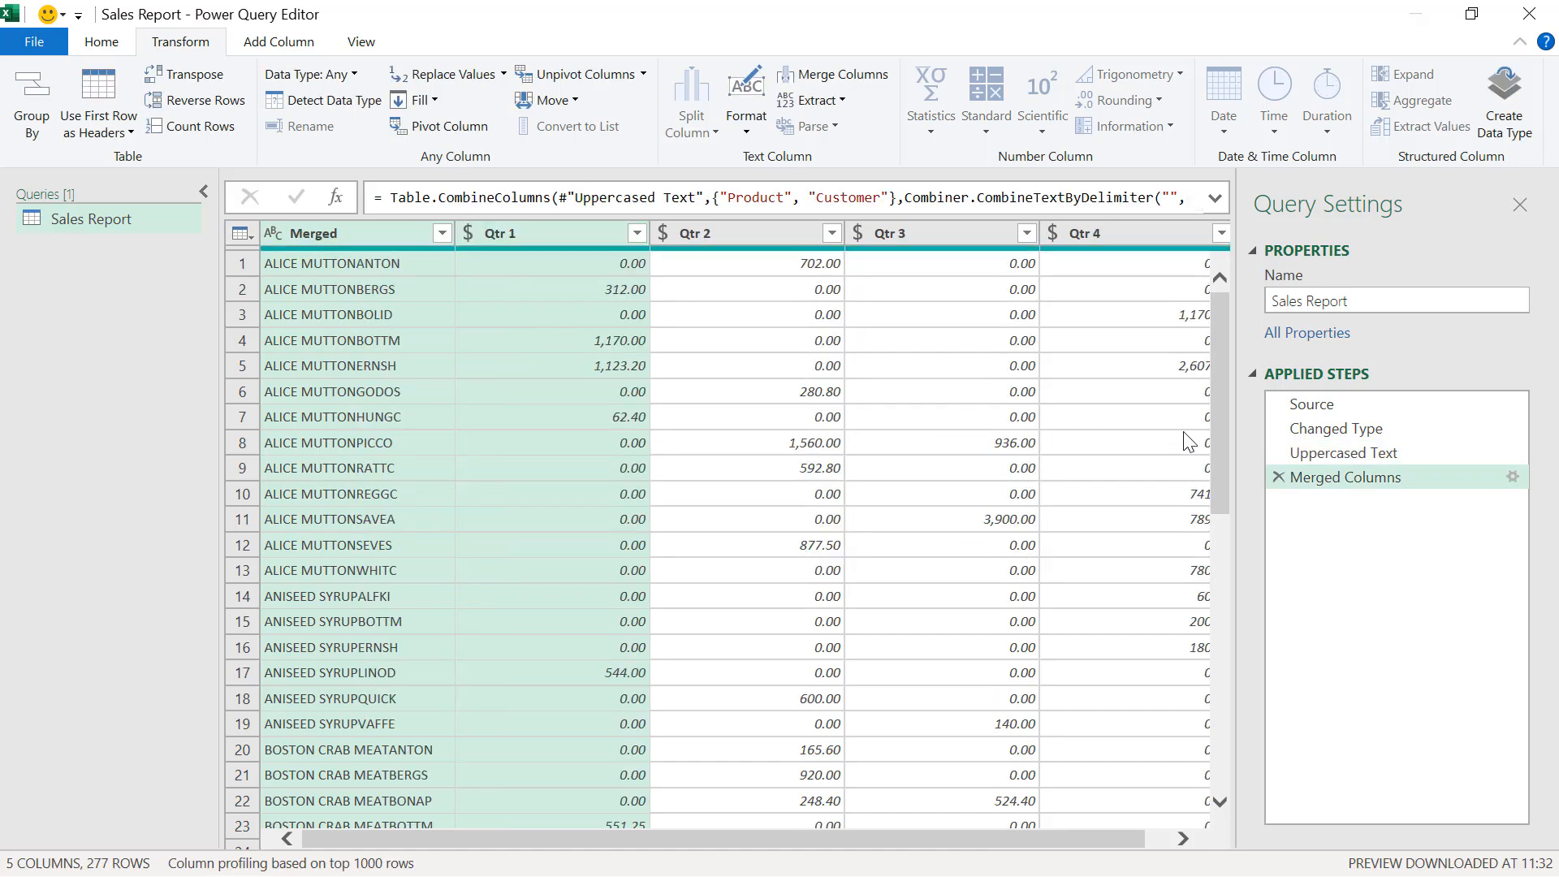
{"action": "left_click", "coordinate": [1278, 478]}
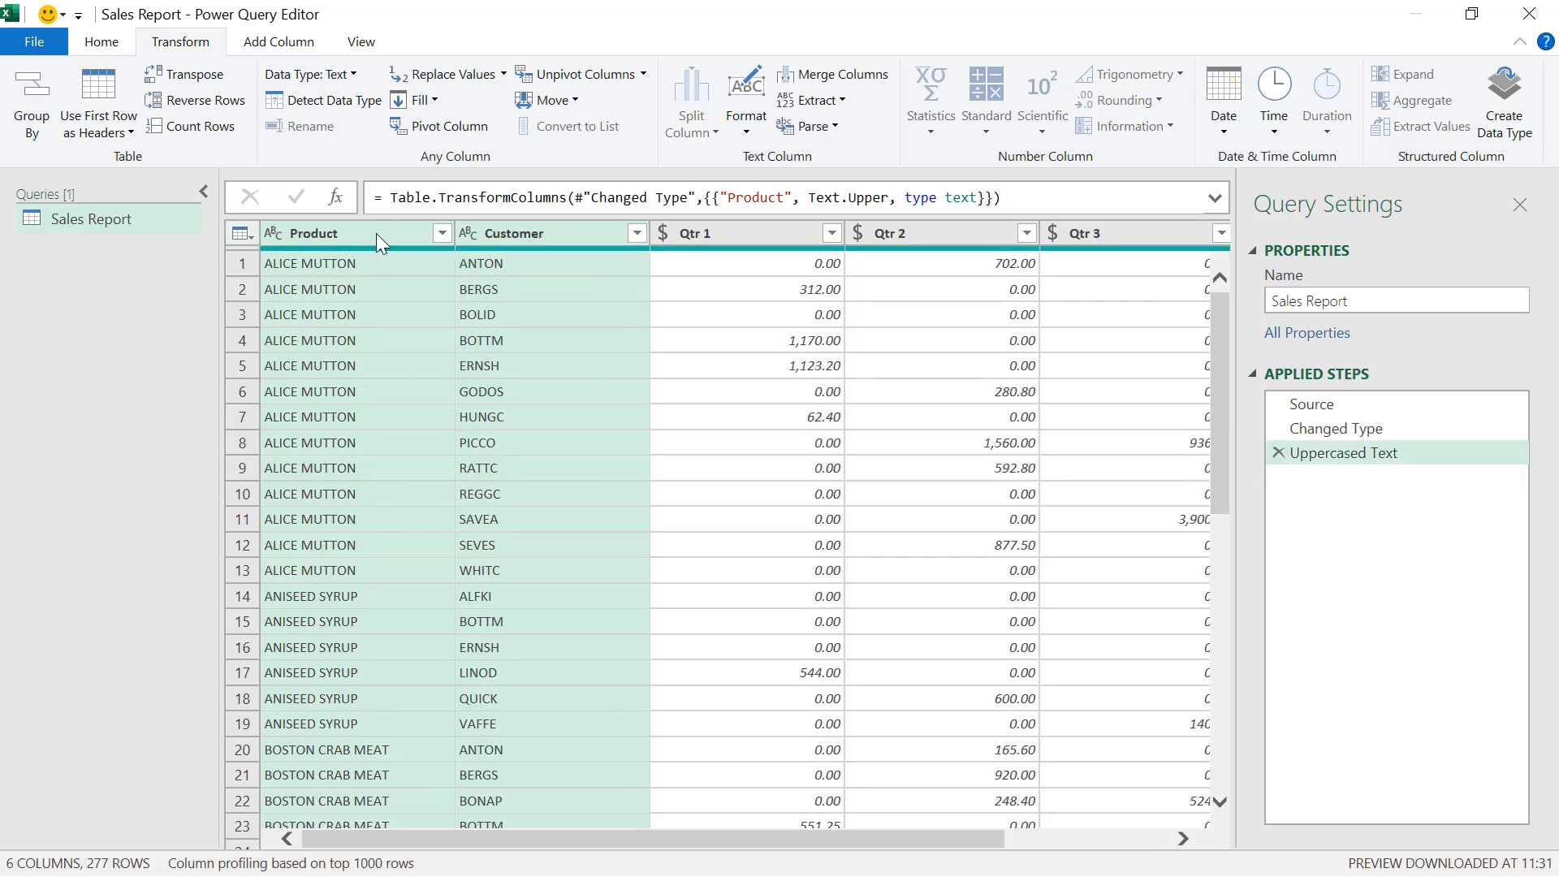
Examine the Statistics options for the Product column and the Statistics, Standard and Scientific options for the Qtr 1 column
{"action": "left_click", "coordinate": [376, 232]}
{"action": "left_click", "coordinate": [934, 130]}
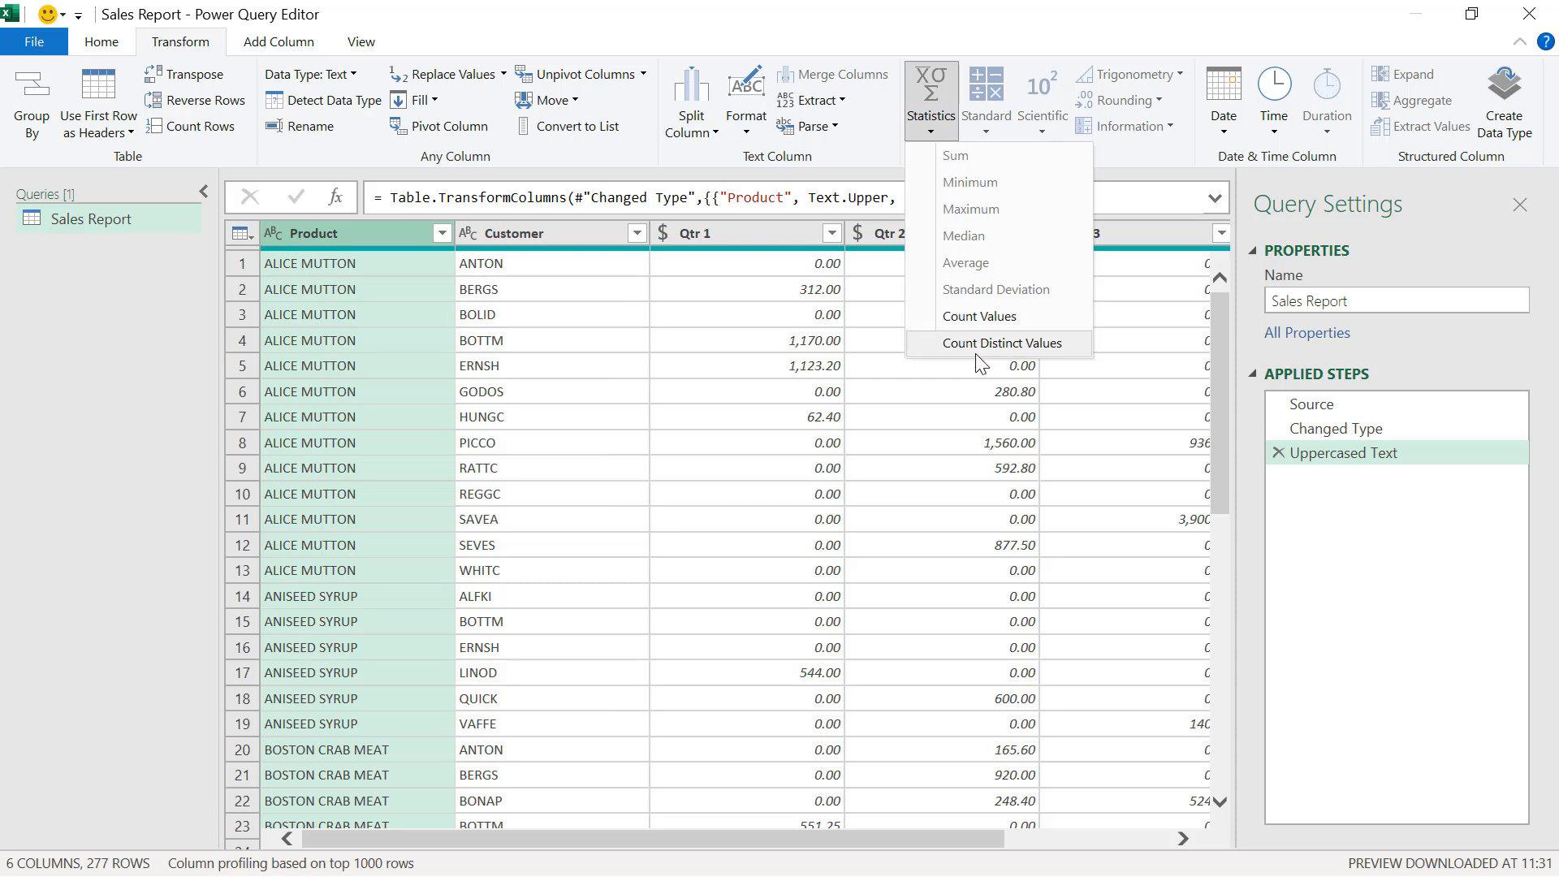
{"action": "left_click", "coordinate": [756, 240]}
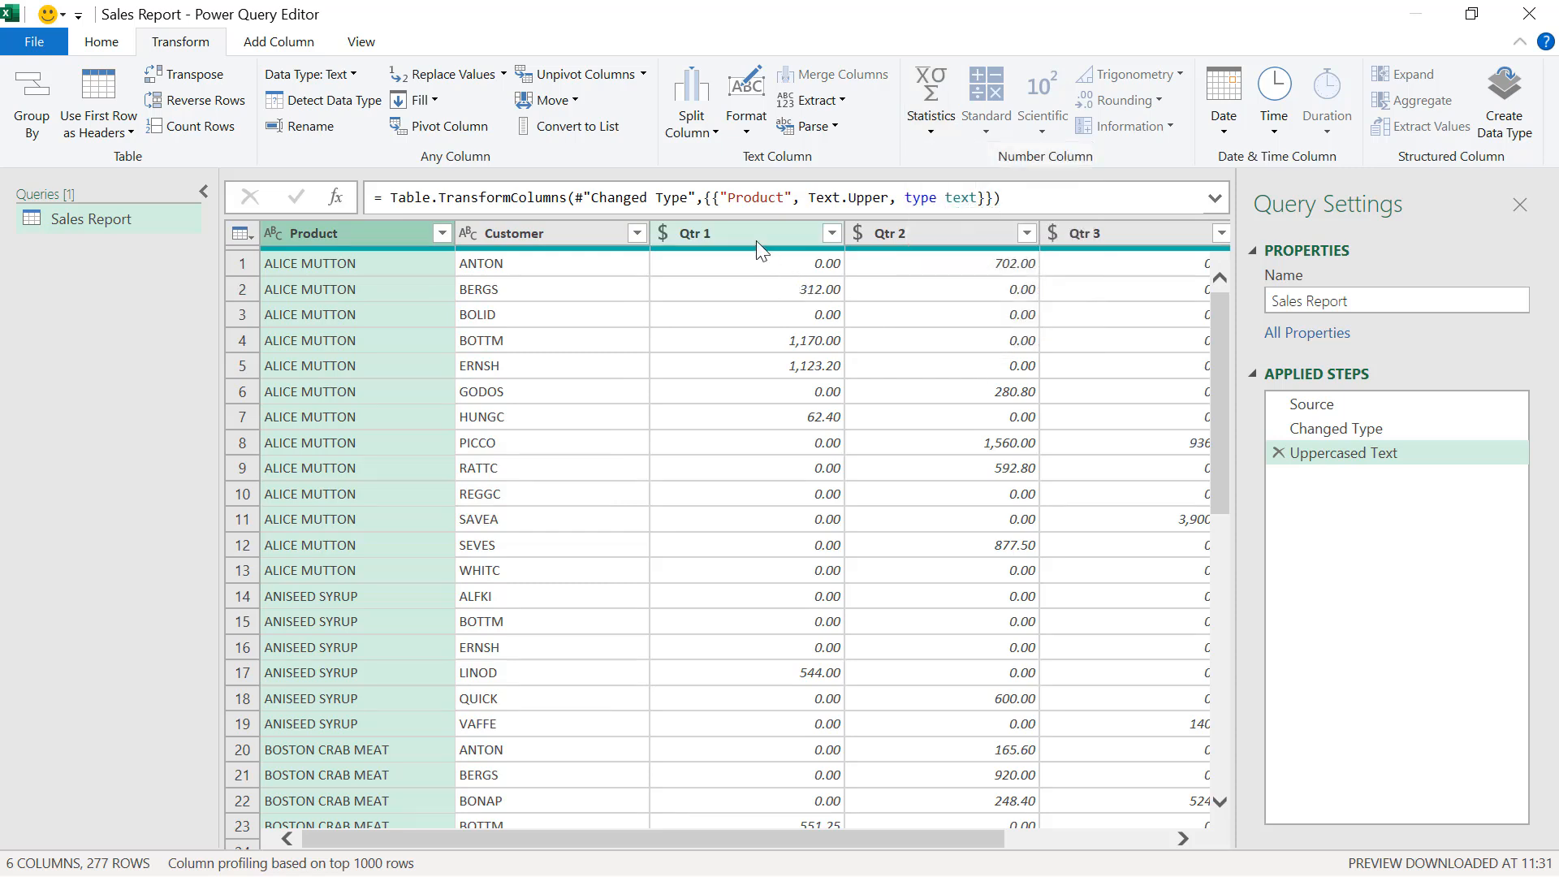
{"action": "left_click", "coordinate": [757, 241]}
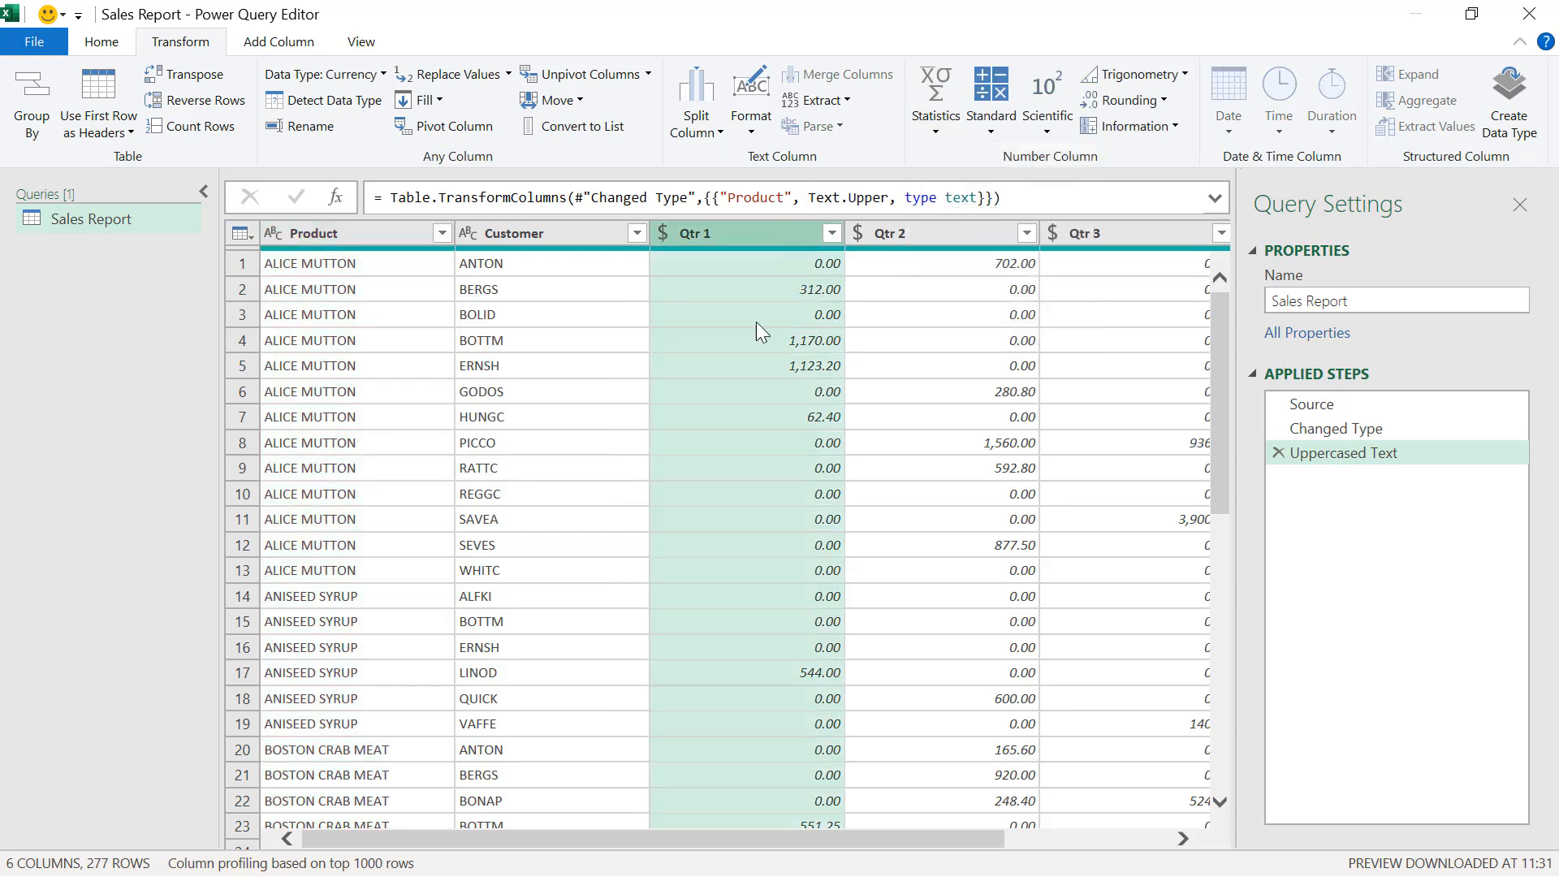
{"action": "left_click", "coordinate": [933, 134]}
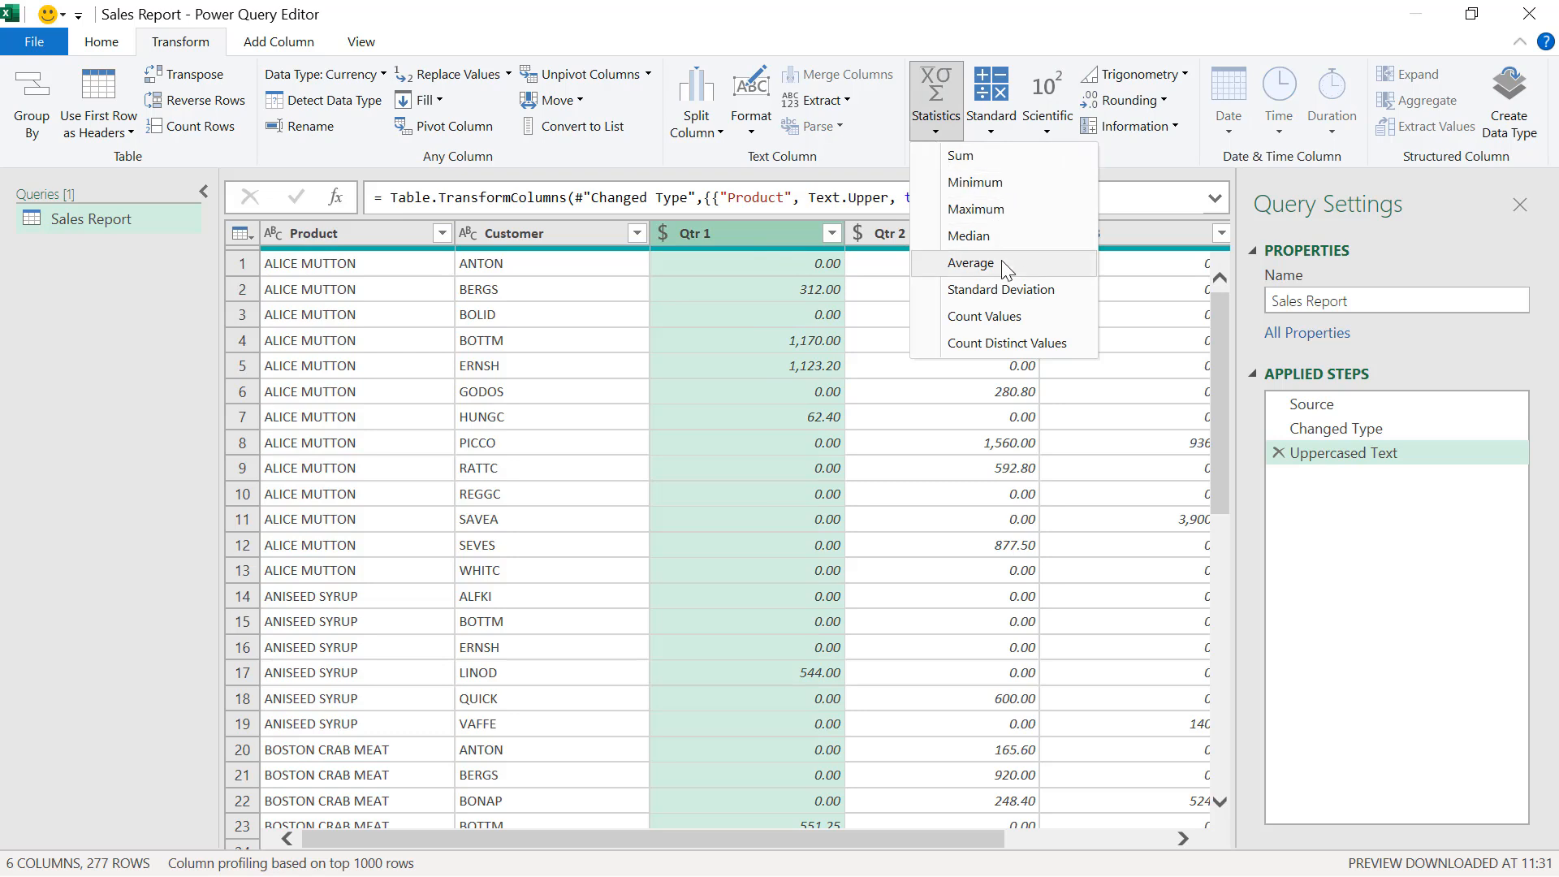
{"action": "left_click", "coordinate": [994, 129]}
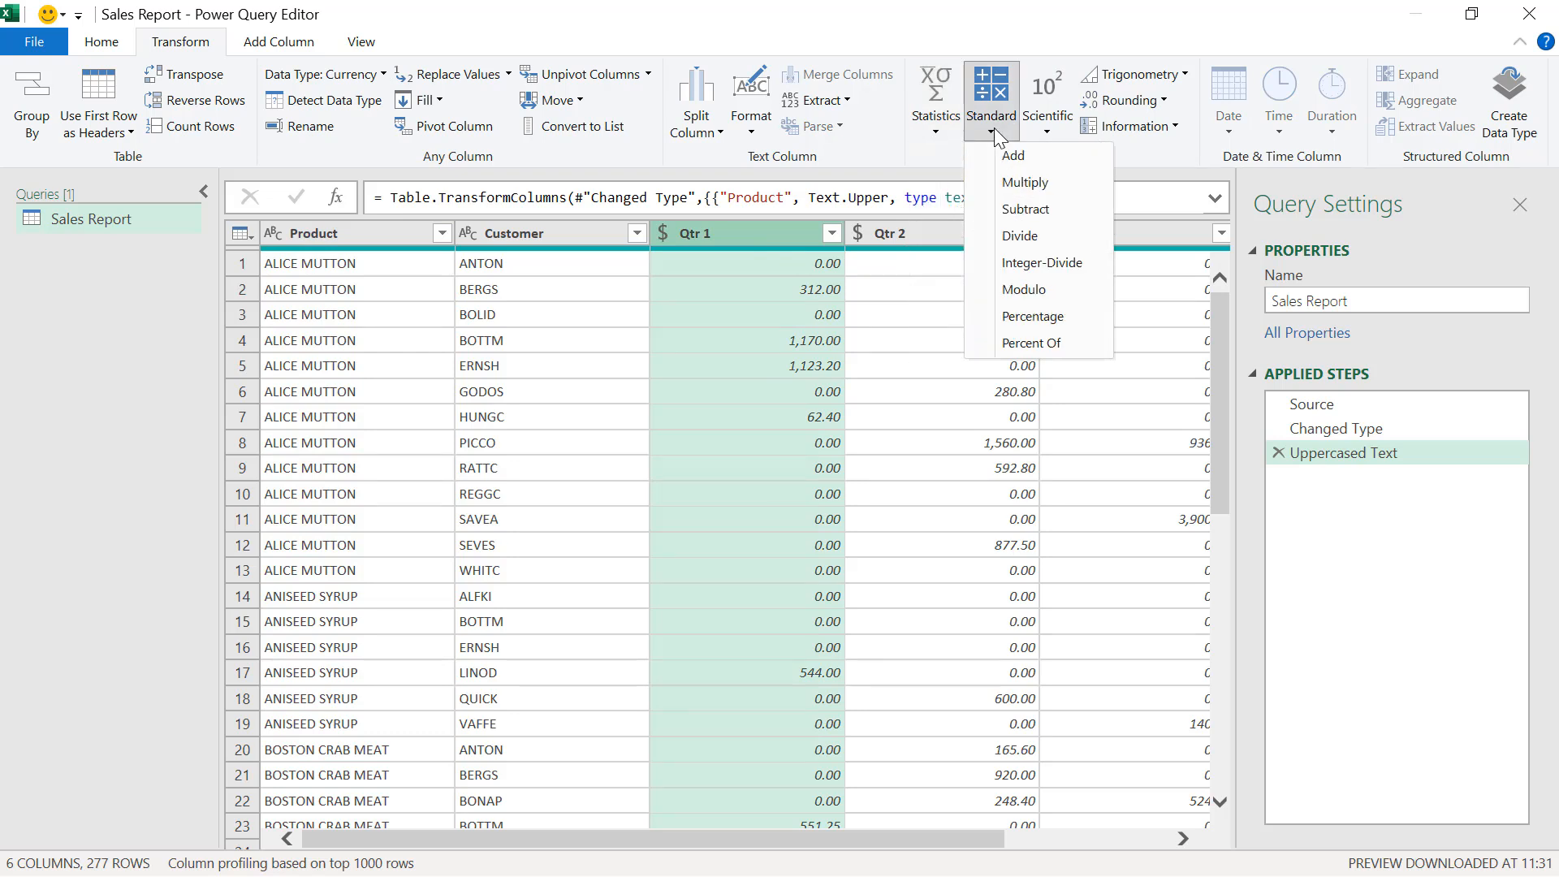
{"action": "left_click", "coordinate": [1045, 128]}
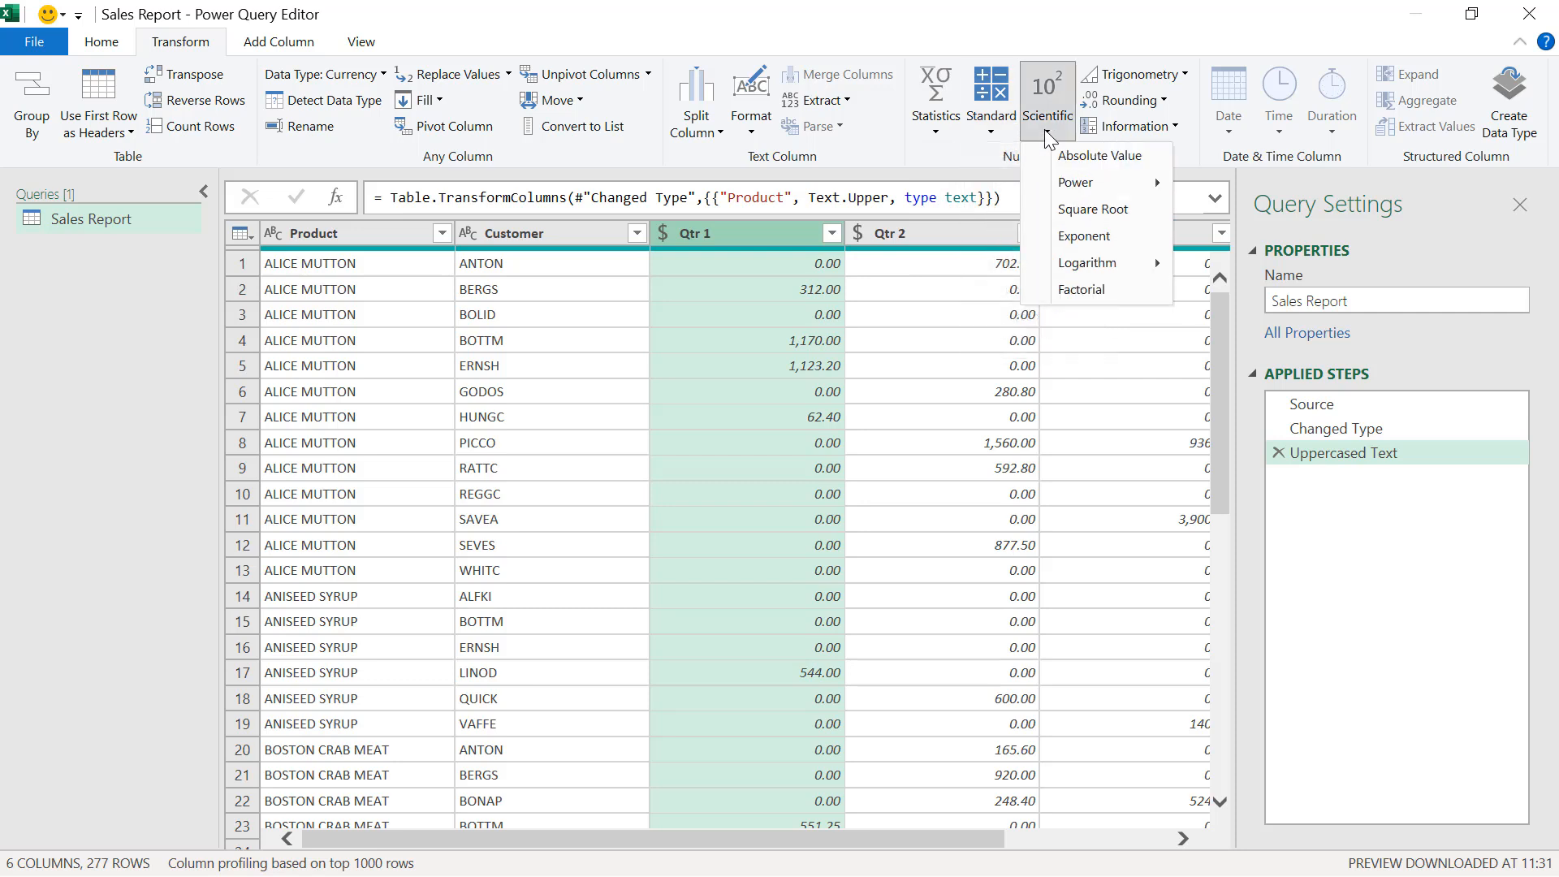
{"action": "left_click", "coordinate": [1119, 10]}
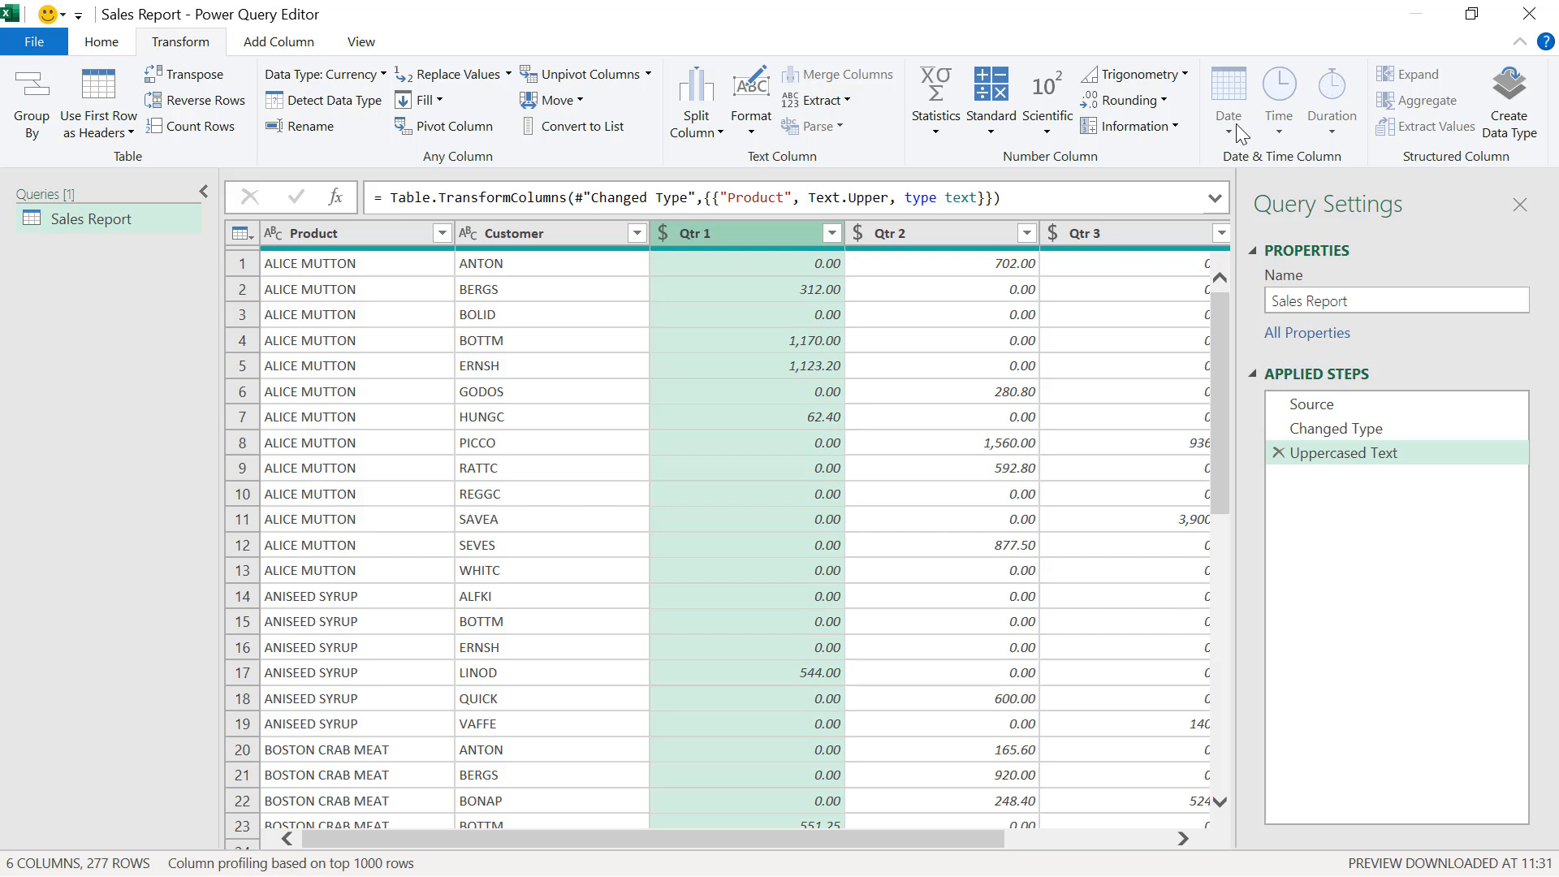
Add a new column with each word of the Product text capitalized, and delete that step from the query
{"action": "left_click", "coordinate": [284, 47]}
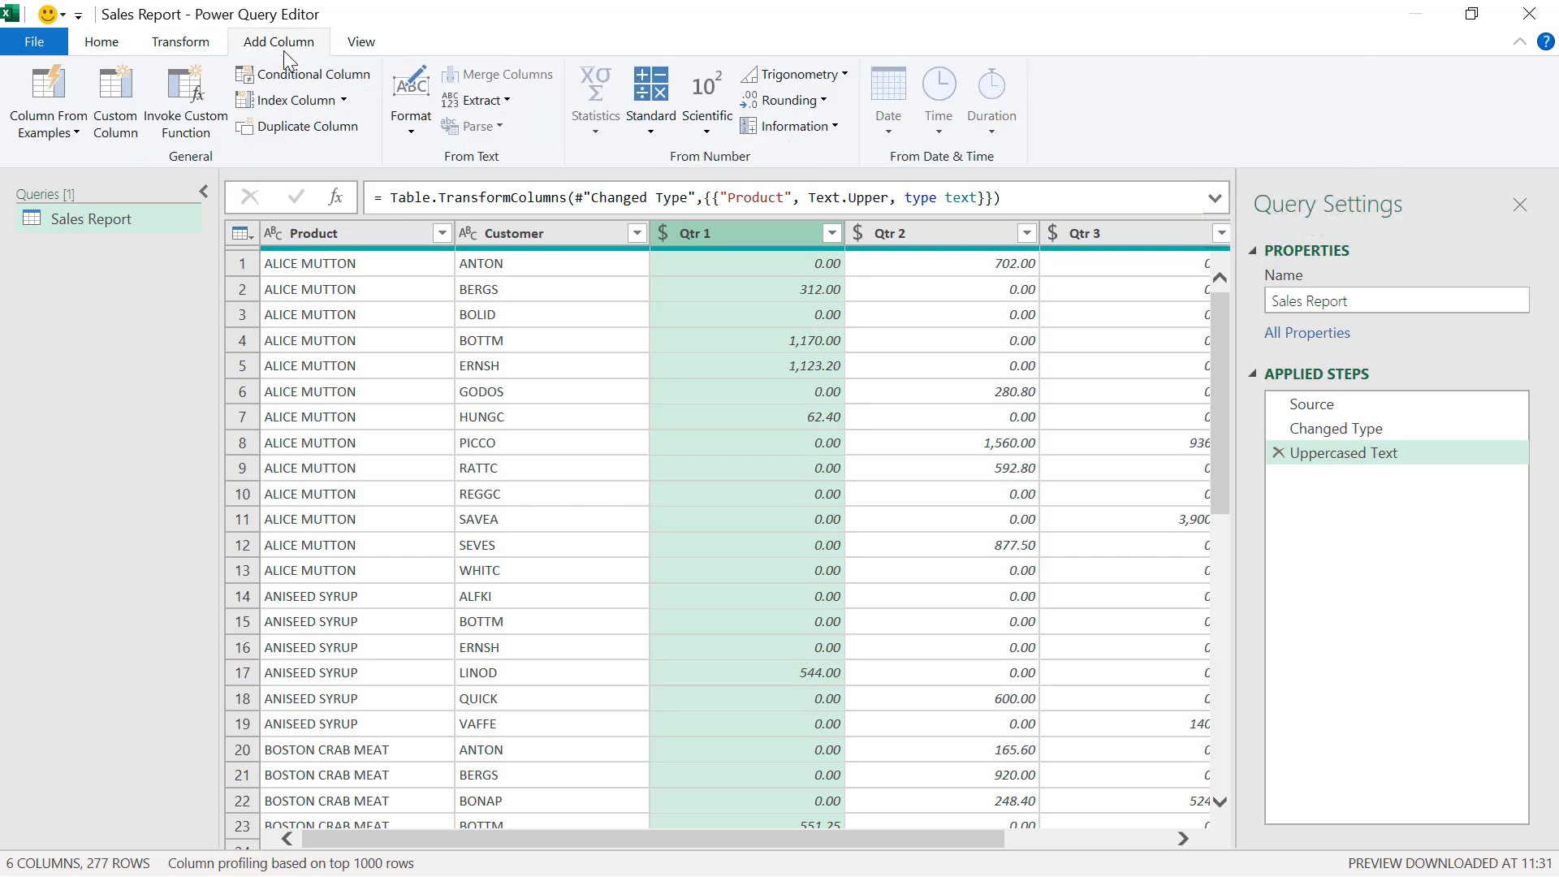
{"action": "left_click", "coordinate": [383, 233]}
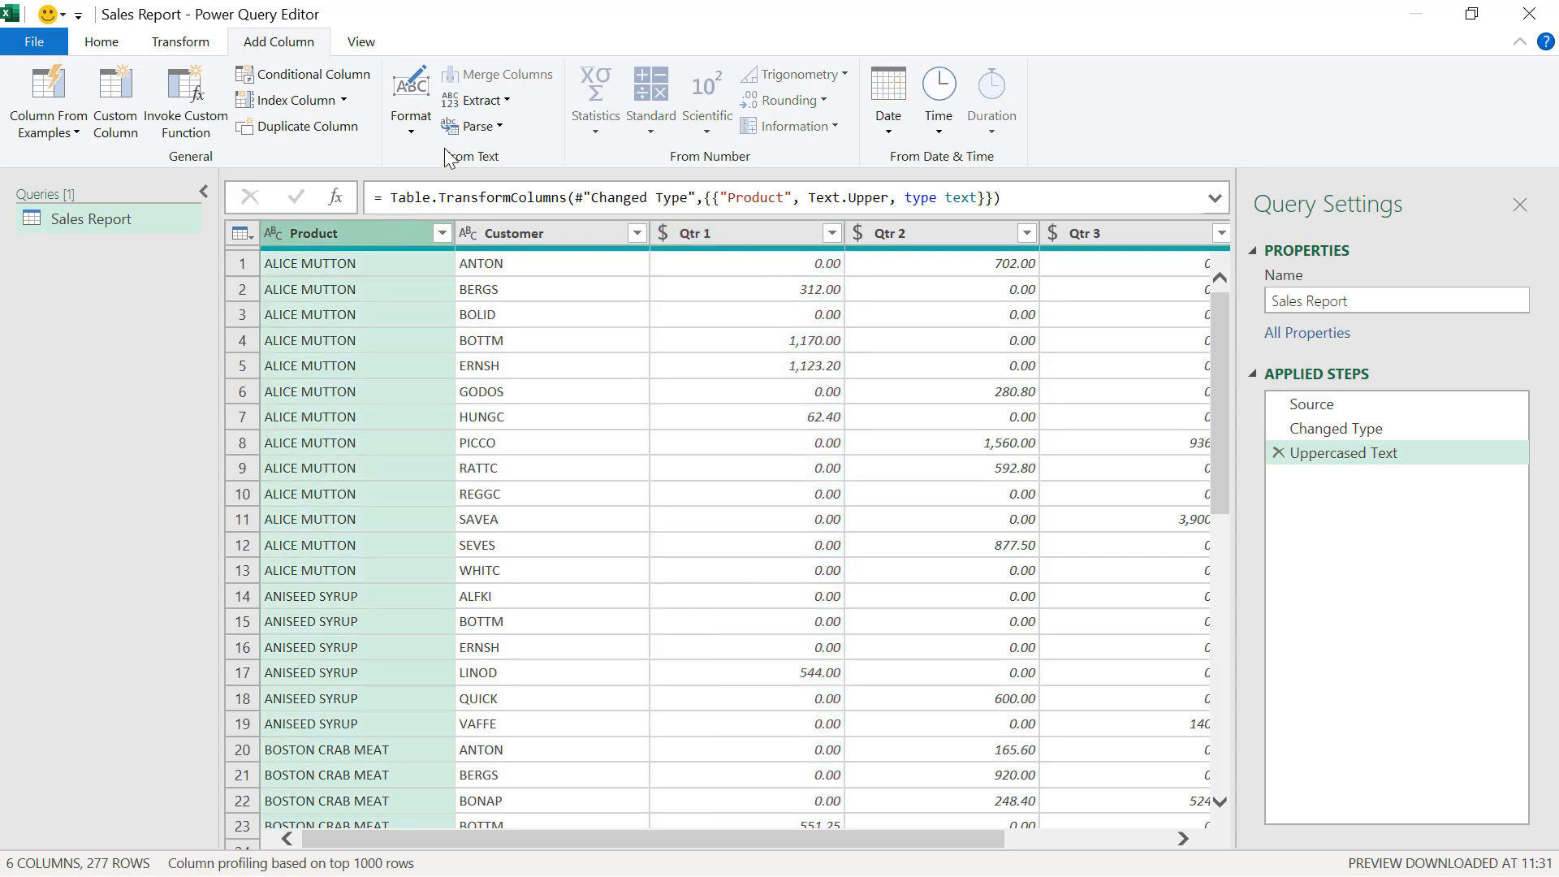
{"action": "left_click", "coordinate": [412, 130]}
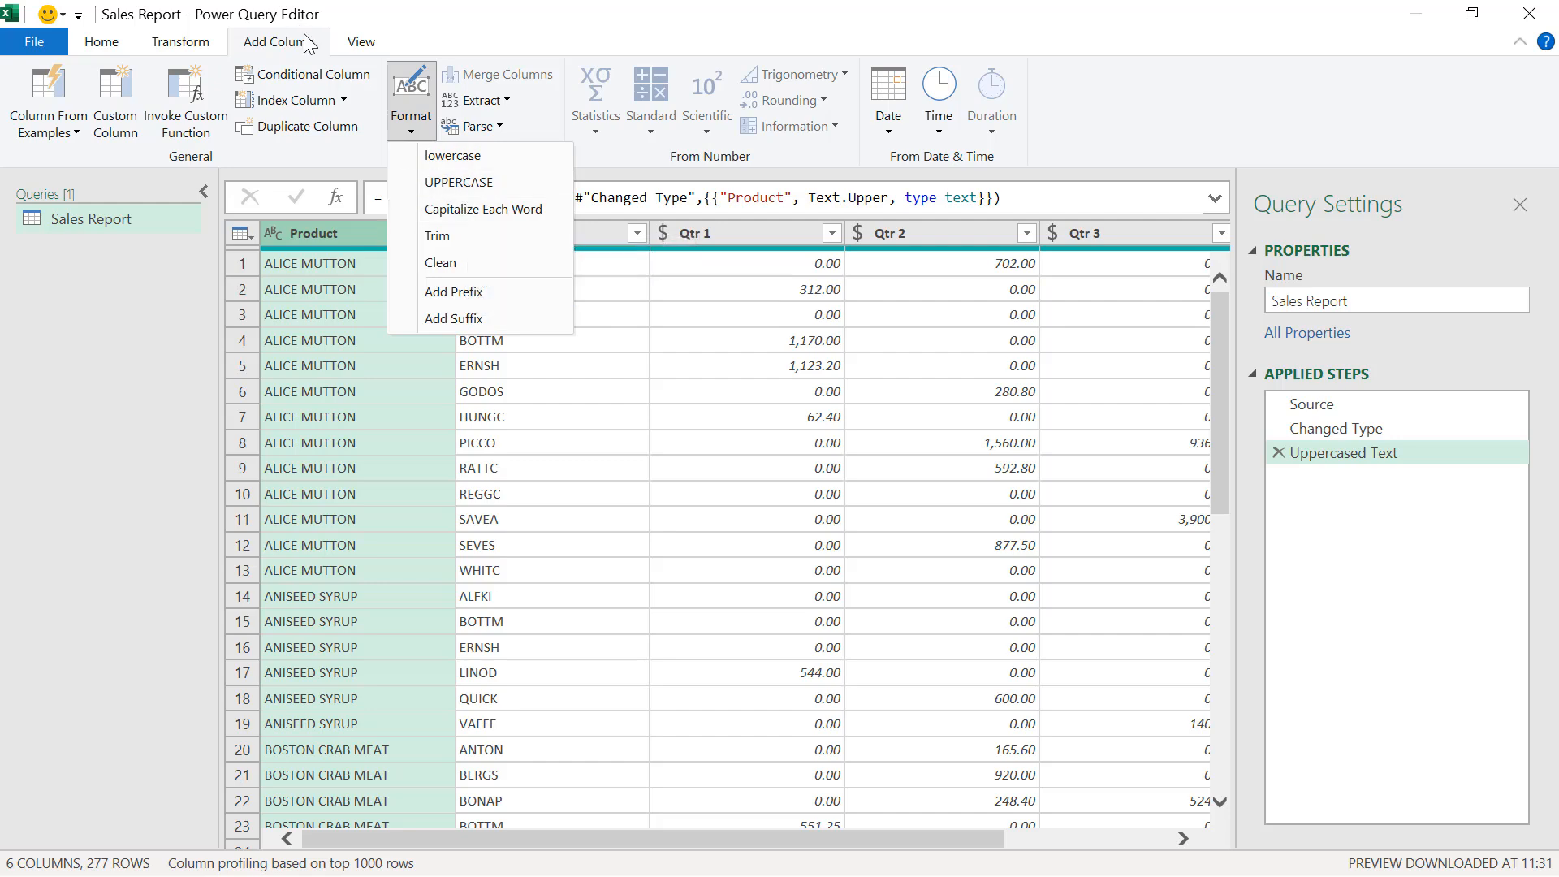
{"action": "left_click", "coordinate": [440, 209]}
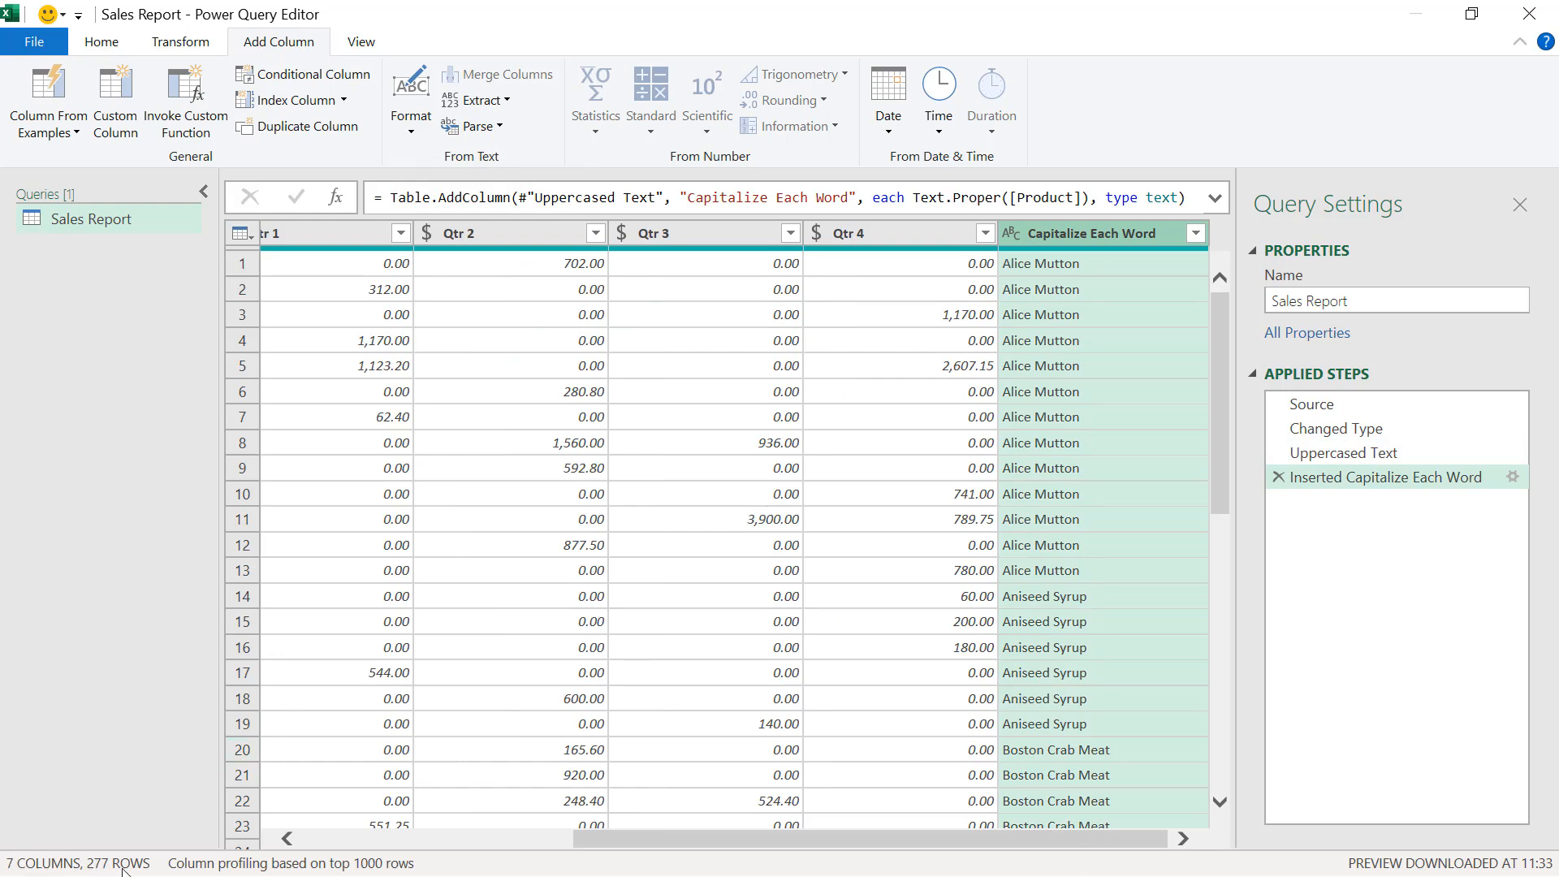
{"action": "left_click", "coordinate": [1279, 477]}
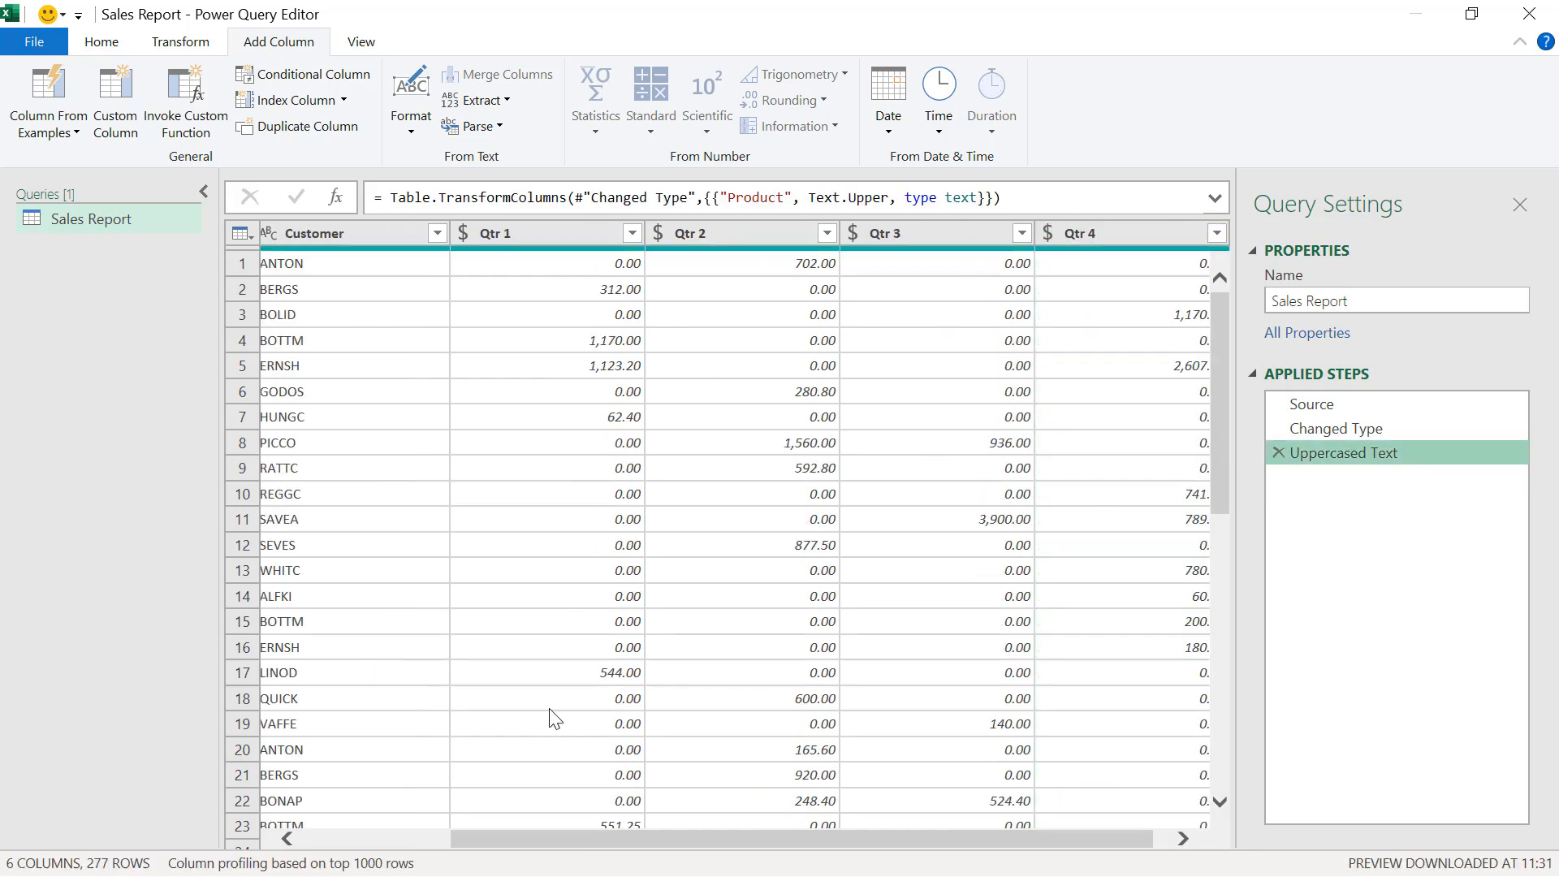
{"action": "left_click", "coordinate": [387, 843]}
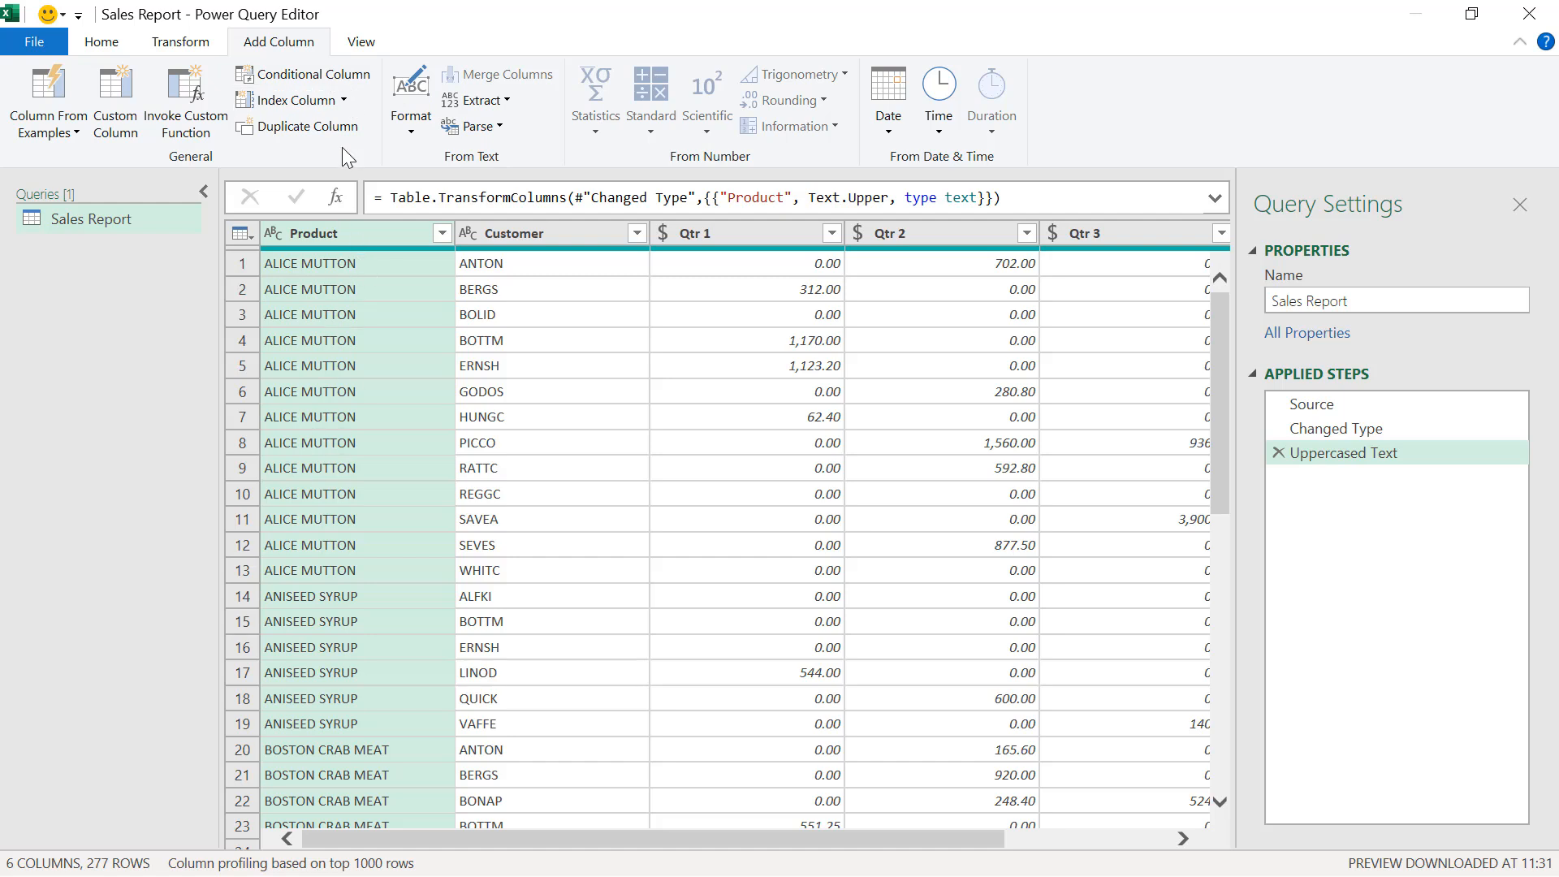
Add an index column starting from 1 and move it to the beginning of the table
{"action": "left_click", "coordinate": [343, 102]}
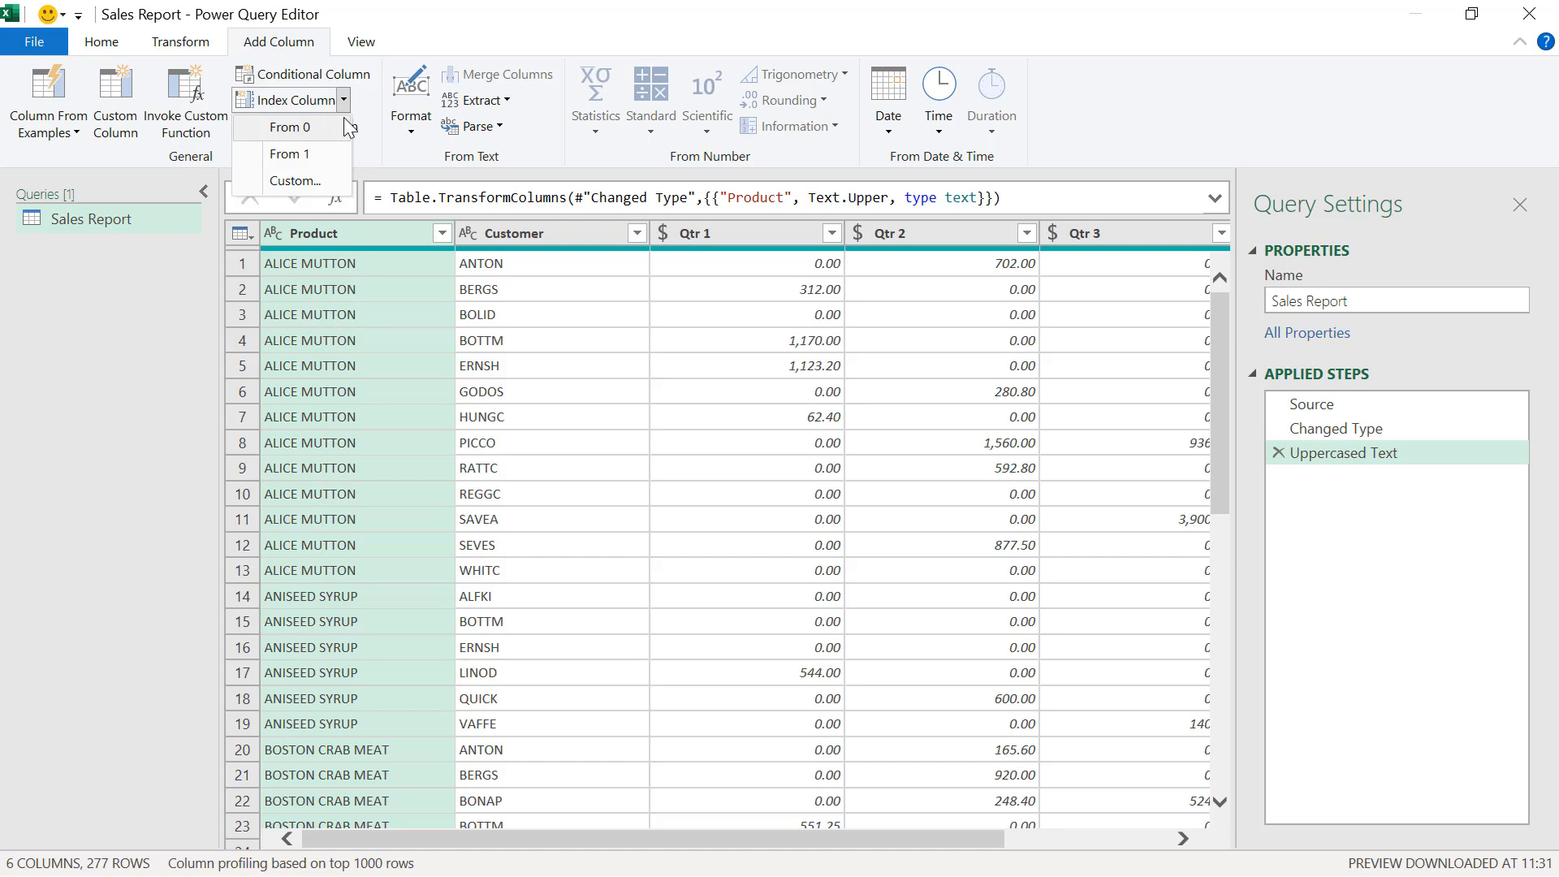
{"action": "left_click", "coordinate": [320, 151]}
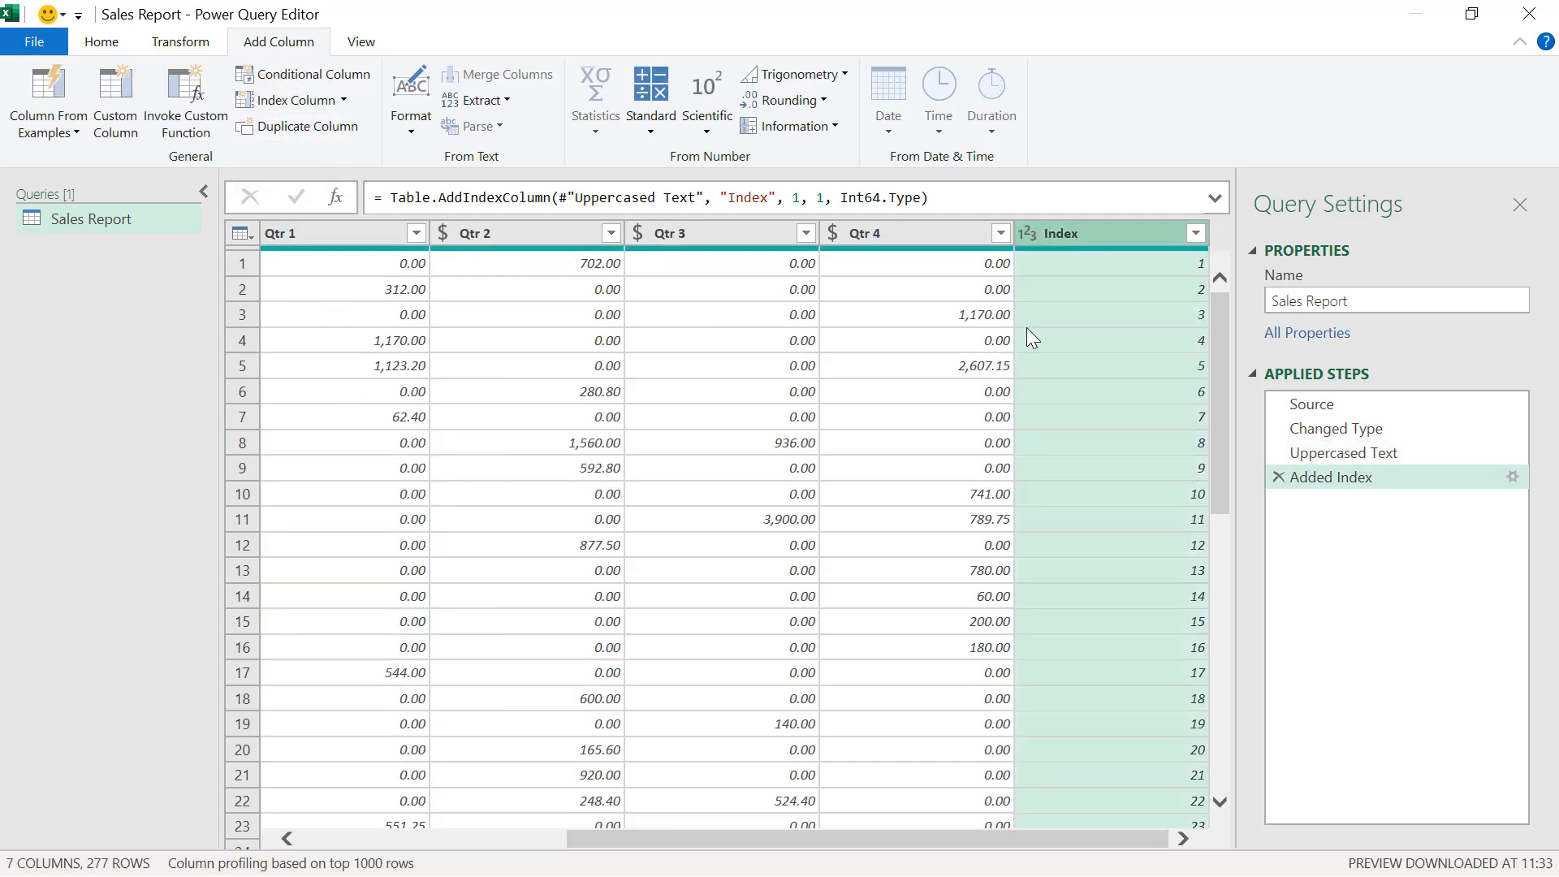
{"action": "right_click", "coordinate": [1122, 241]}
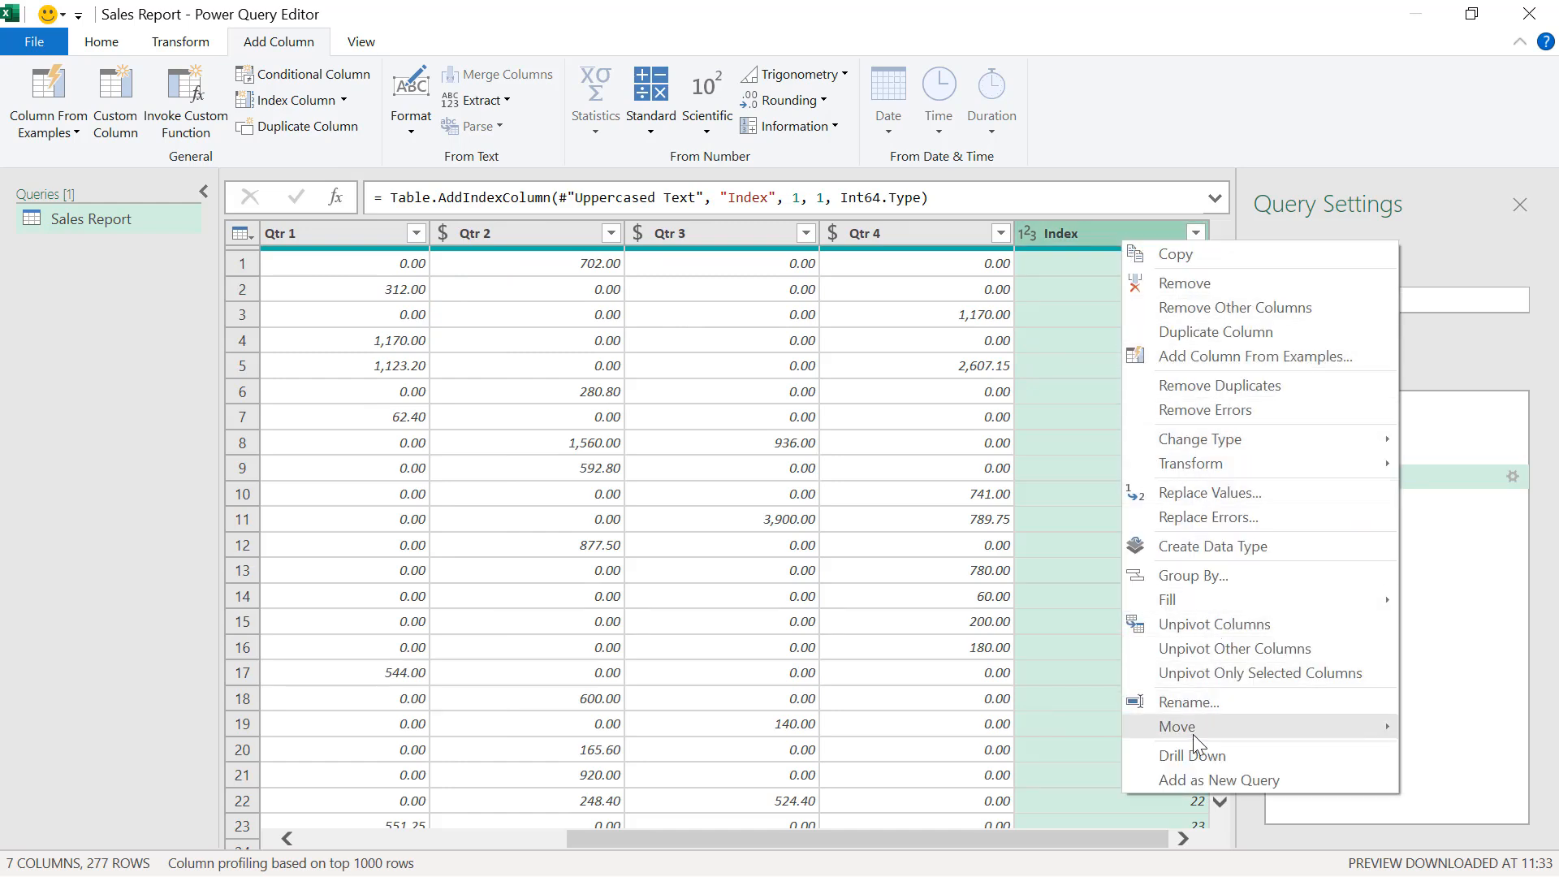
{"action": "mouse_move", "coordinate": [1326, 721]}
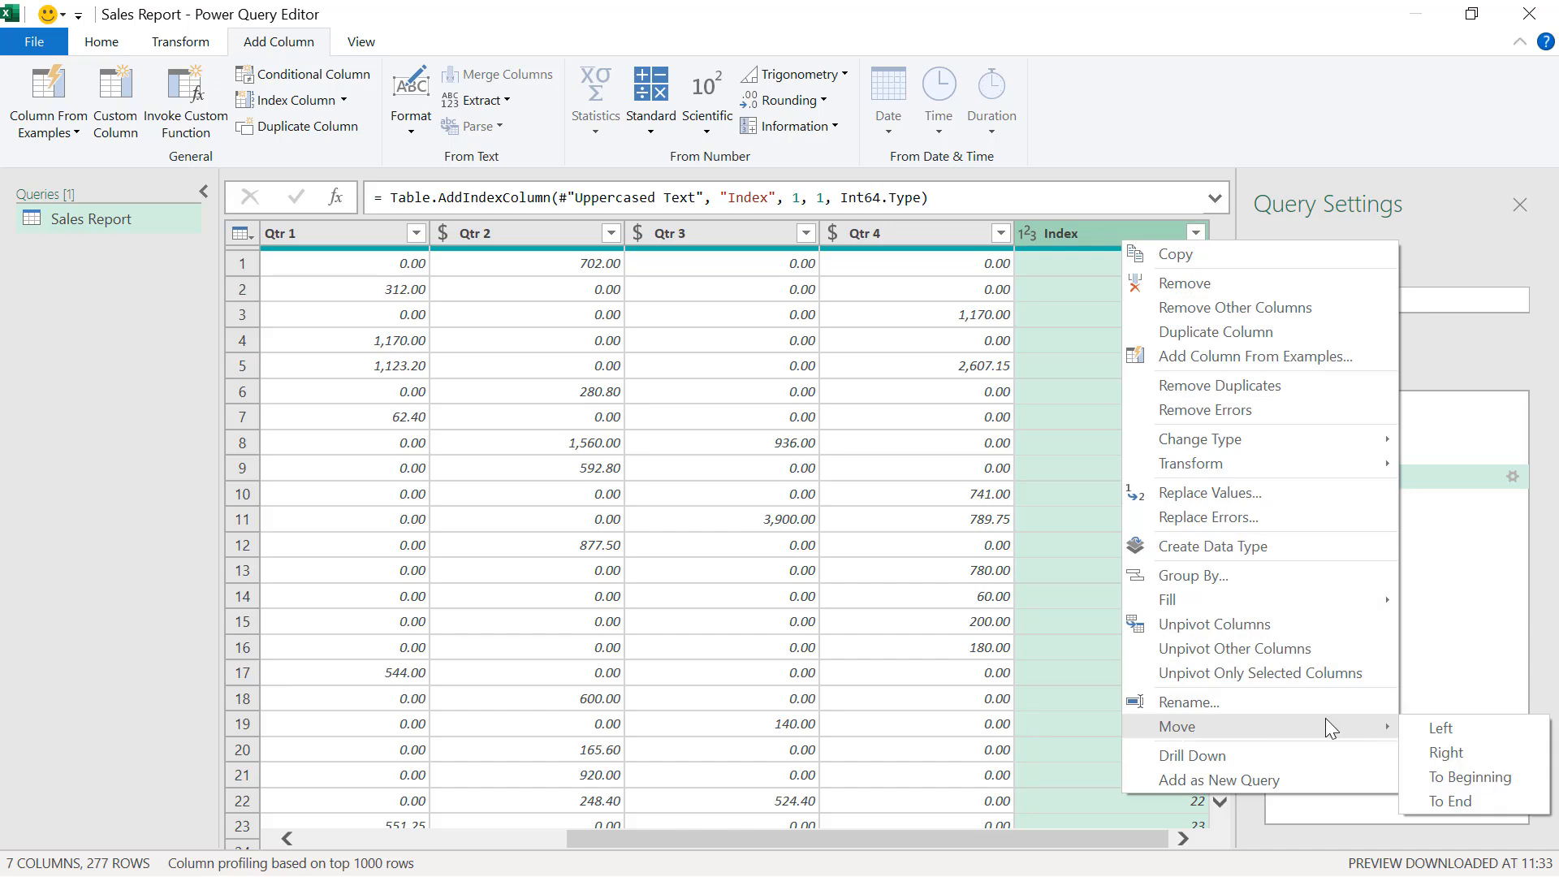
{"action": "left_click", "coordinate": [1449, 776]}
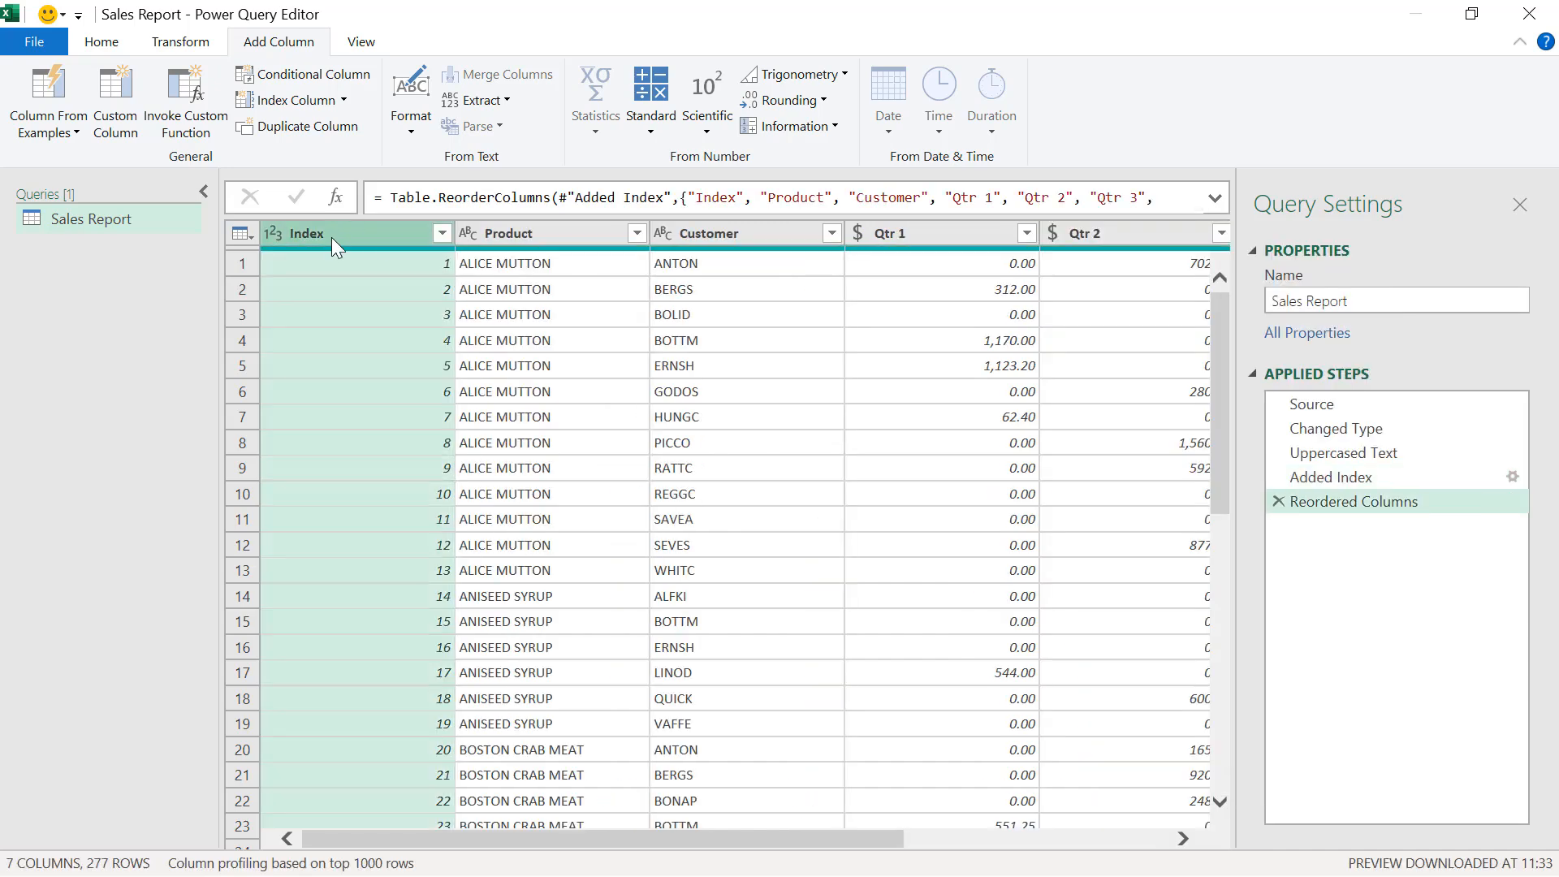
Delete the column reordering step and the added index step from the query
{"action": "left_click", "coordinate": [341, 103]}
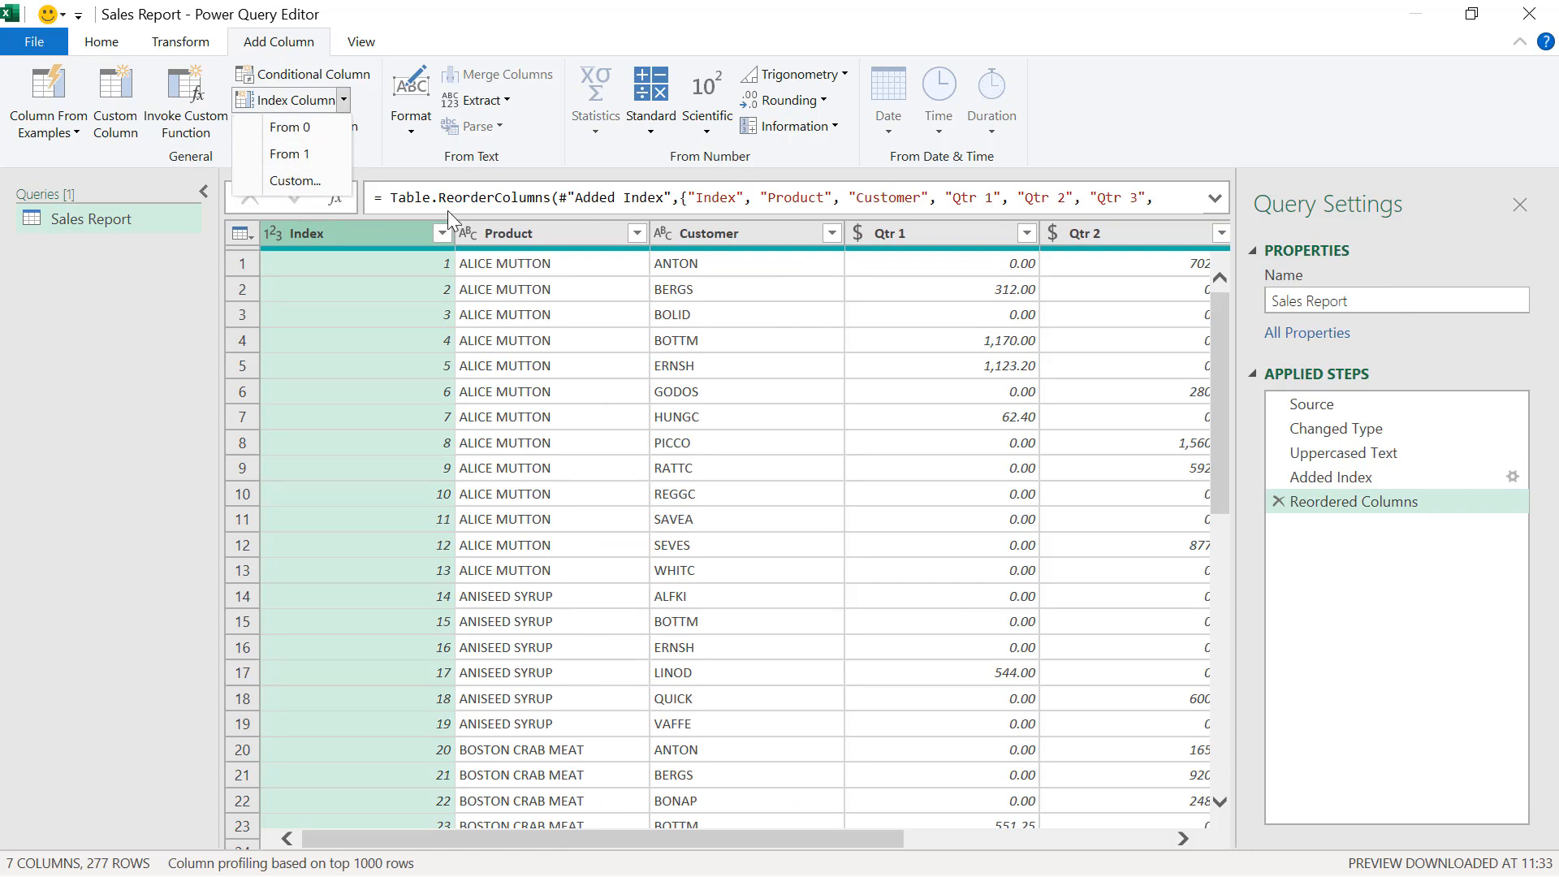
{"action": "left_click", "coordinate": [396, 236]}
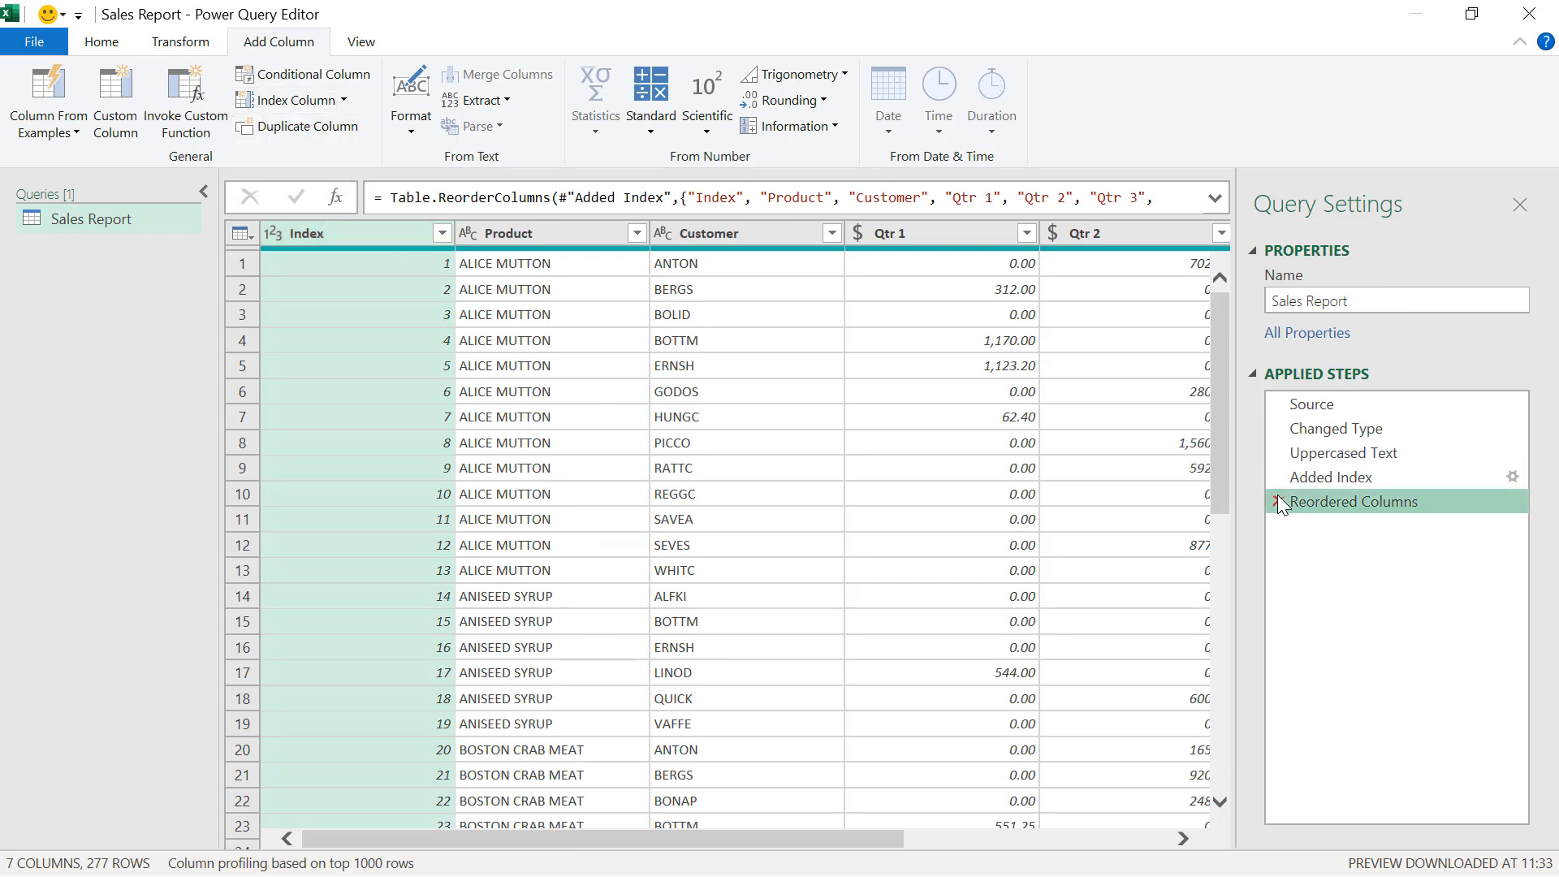
{"action": "left_click", "coordinate": [1278, 499]}
{"action": "left_click", "coordinate": [1278, 478]}
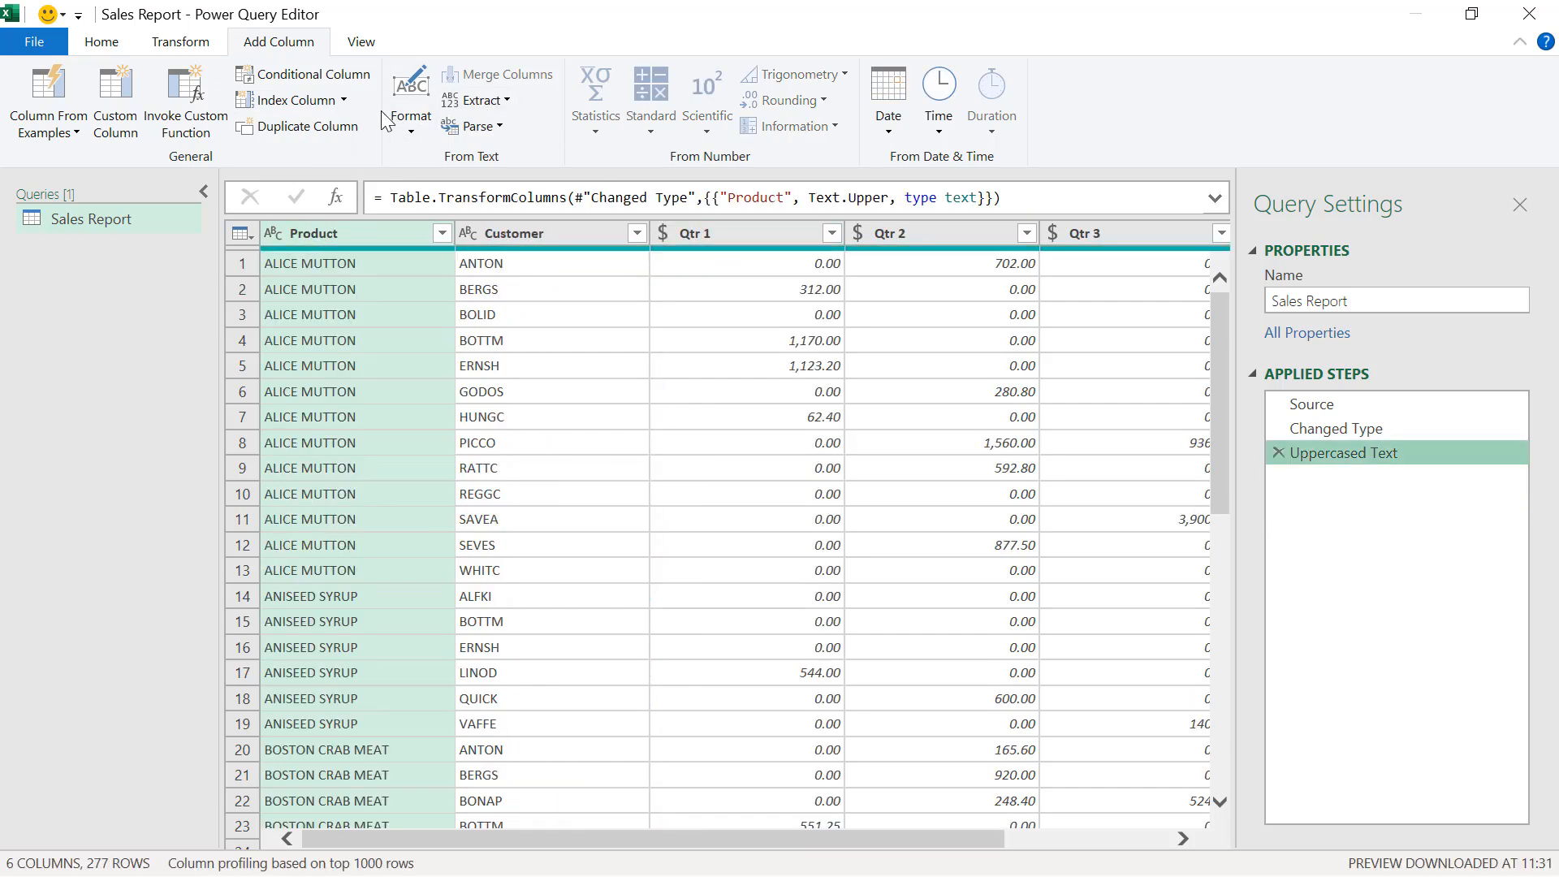
Add a custom index column with a starting index of 1000 and an increment of 1
{"action": "left_click", "coordinate": [344, 103]}
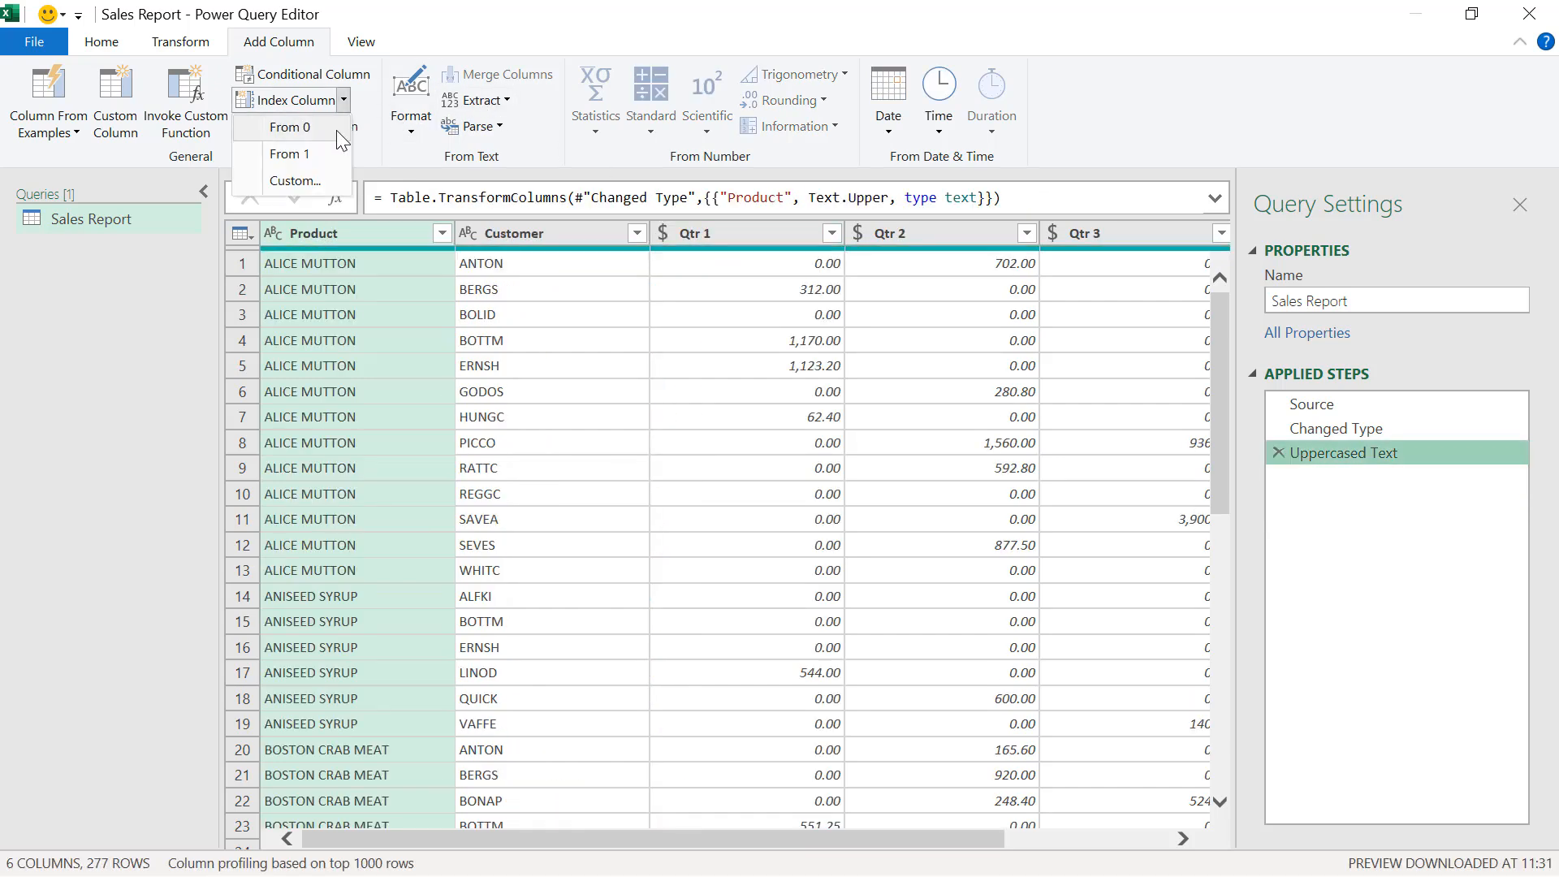
{"action": "left_click", "coordinate": [310, 184]}
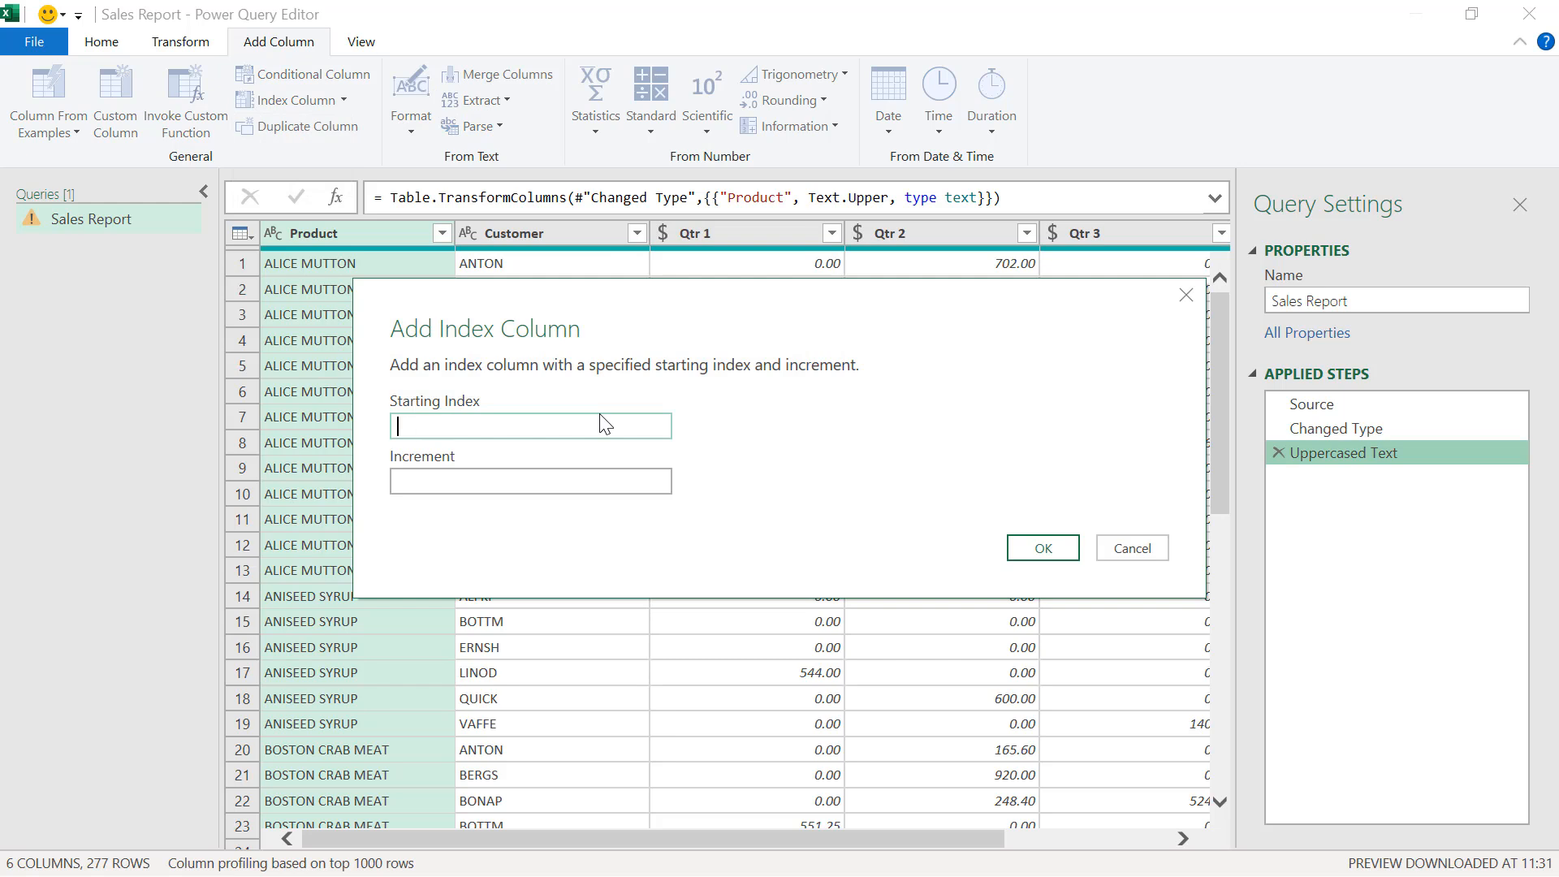
{"action": "key", "text": "Tab"}
{"action": "type", "text": "1"}
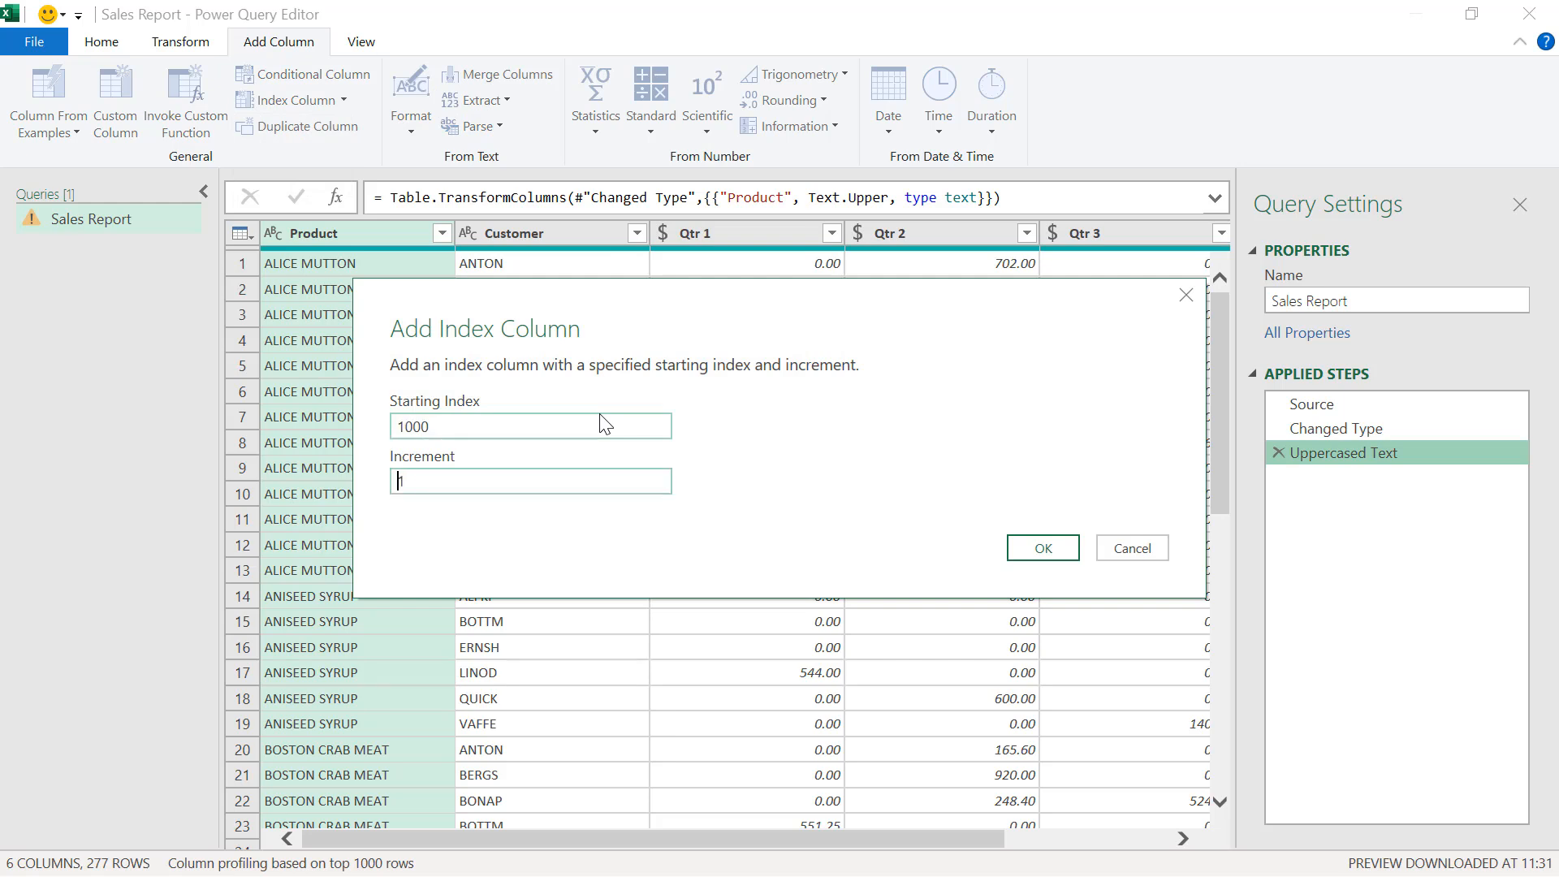
{"action": "left_click", "coordinate": [1043, 546]}
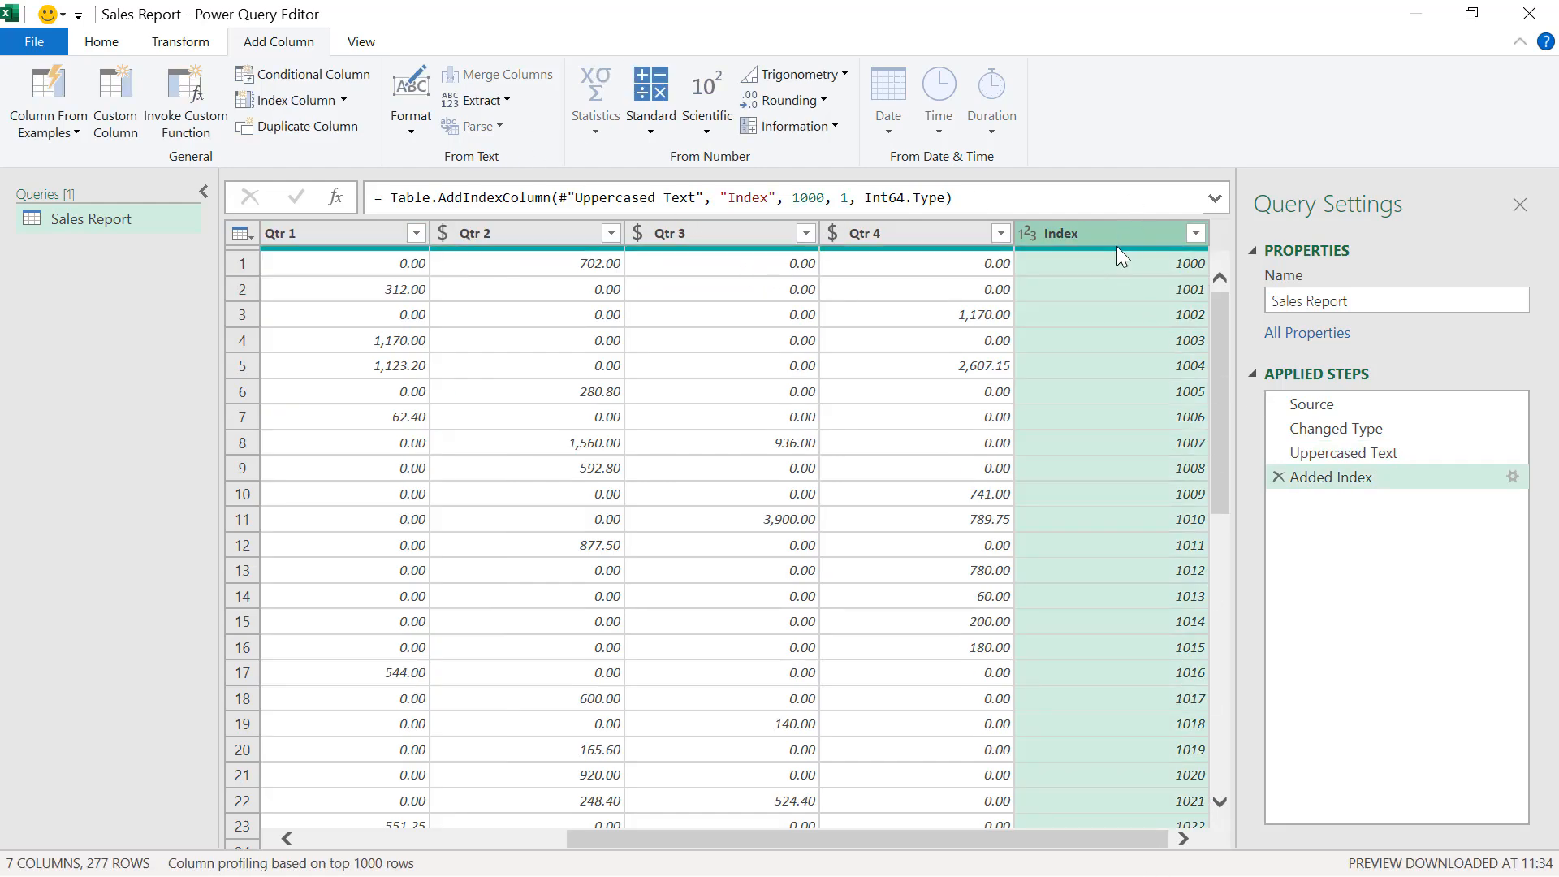
Move the Index column to the beginning of the table
{"action": "right_click", "coordinate": [1112, 239]}
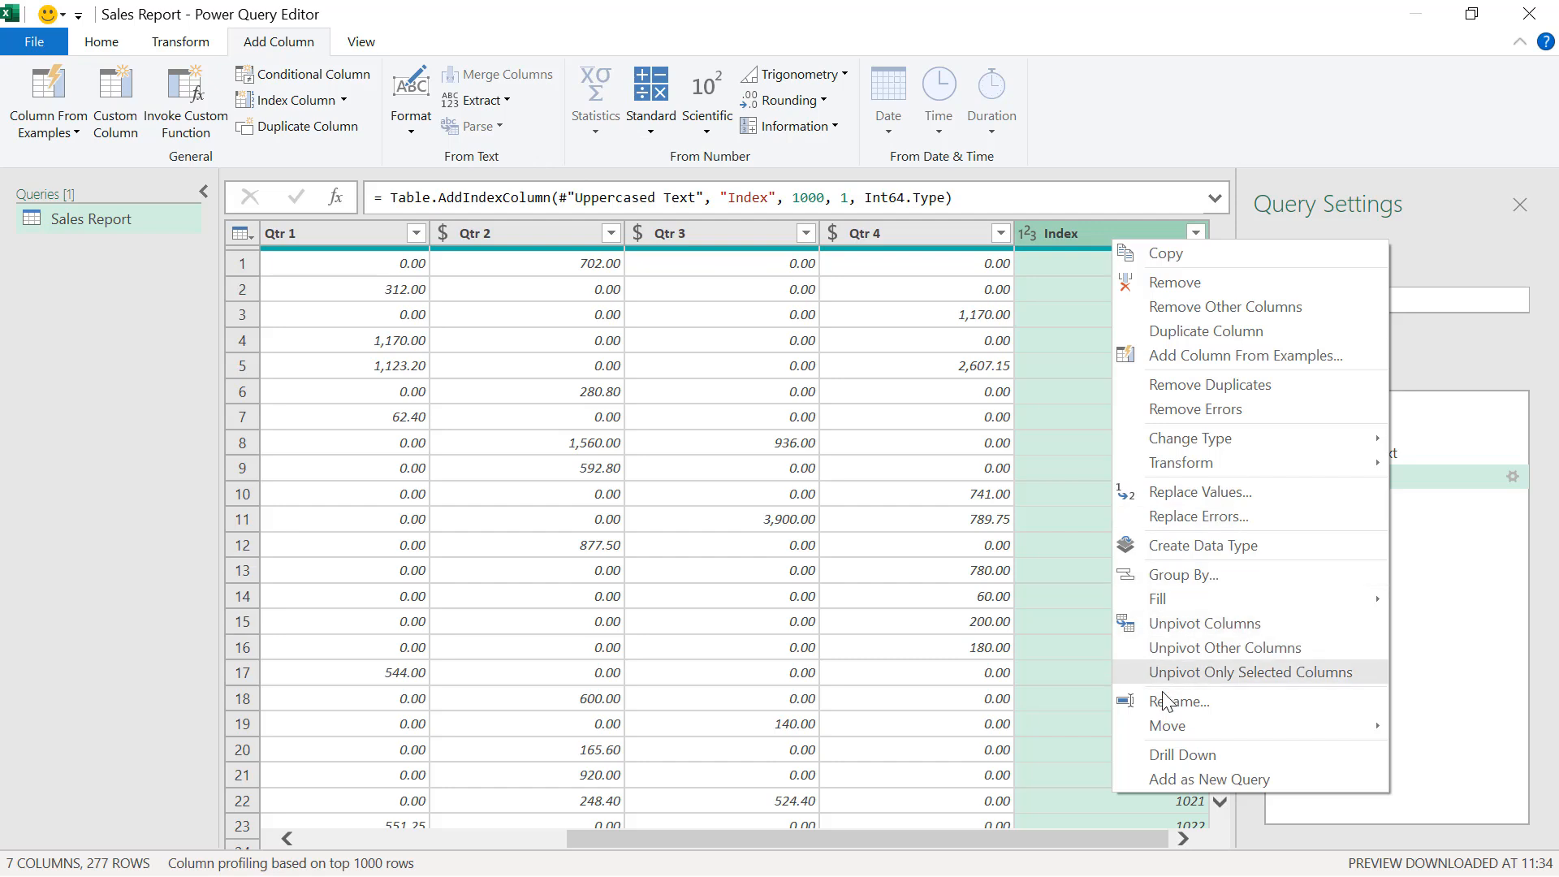
{"action": "mouse_move", "coordinate": [1154, 735]}
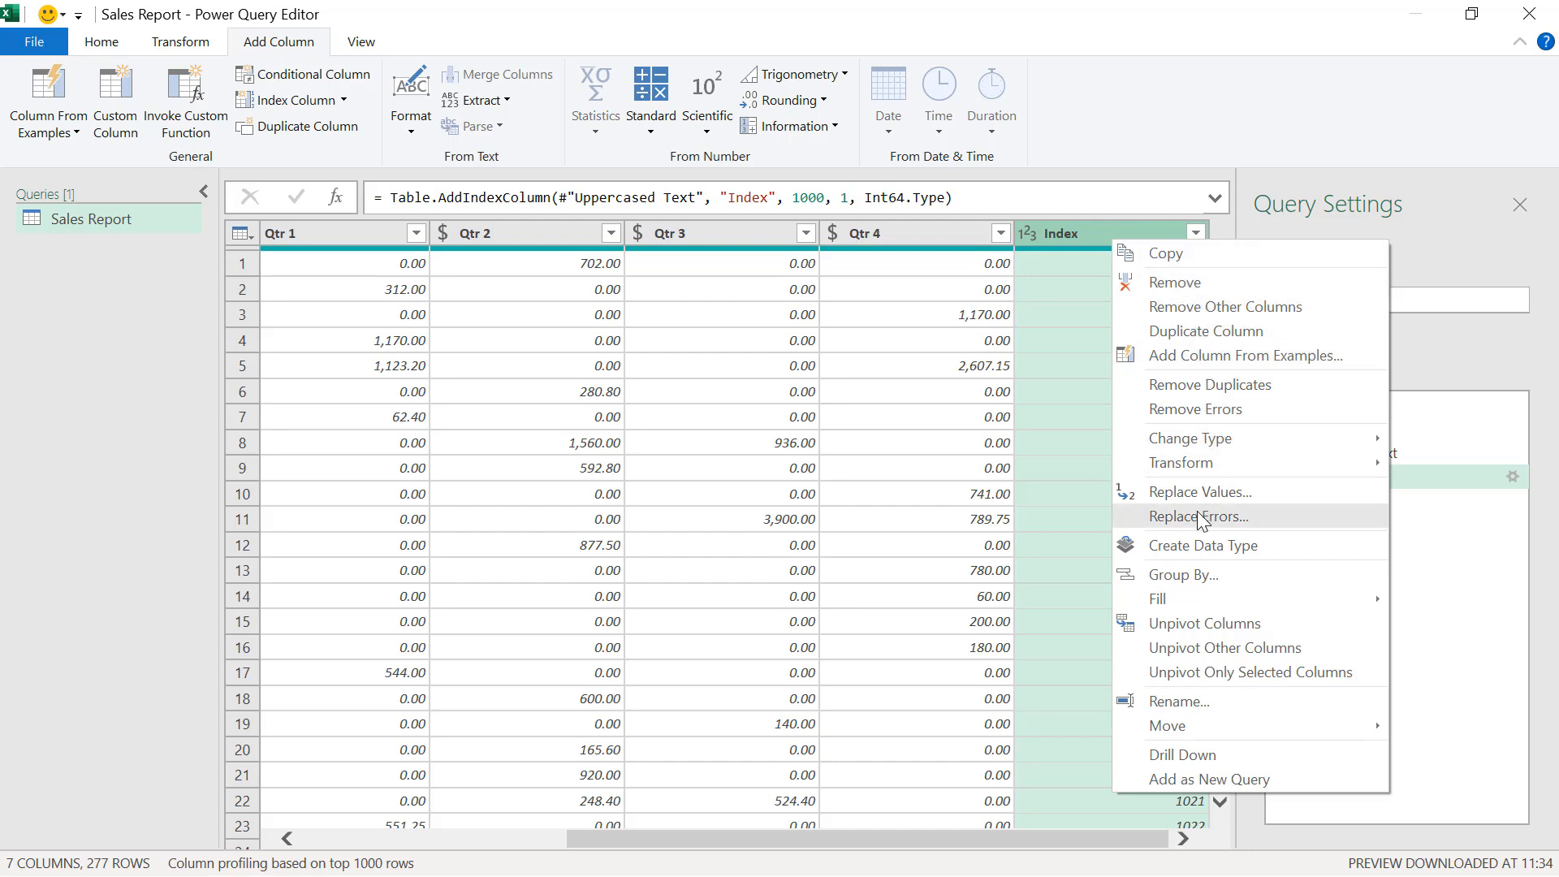
{"action": "mouse_move", "coordinate": [1210, 725]}
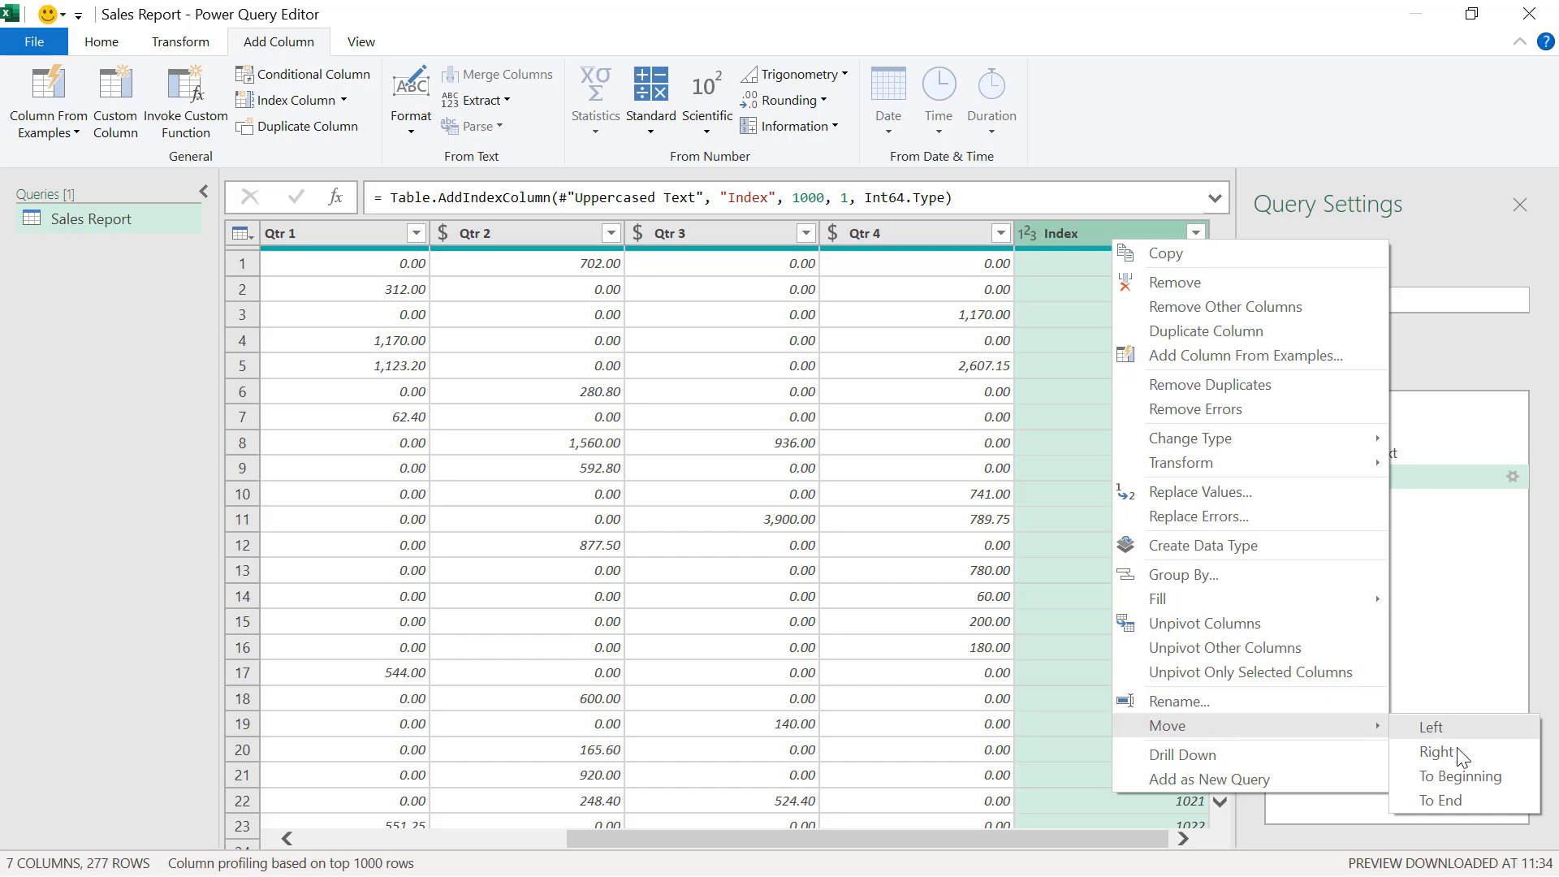
{"action": "left_click", "coordinate": [1454, 777]}
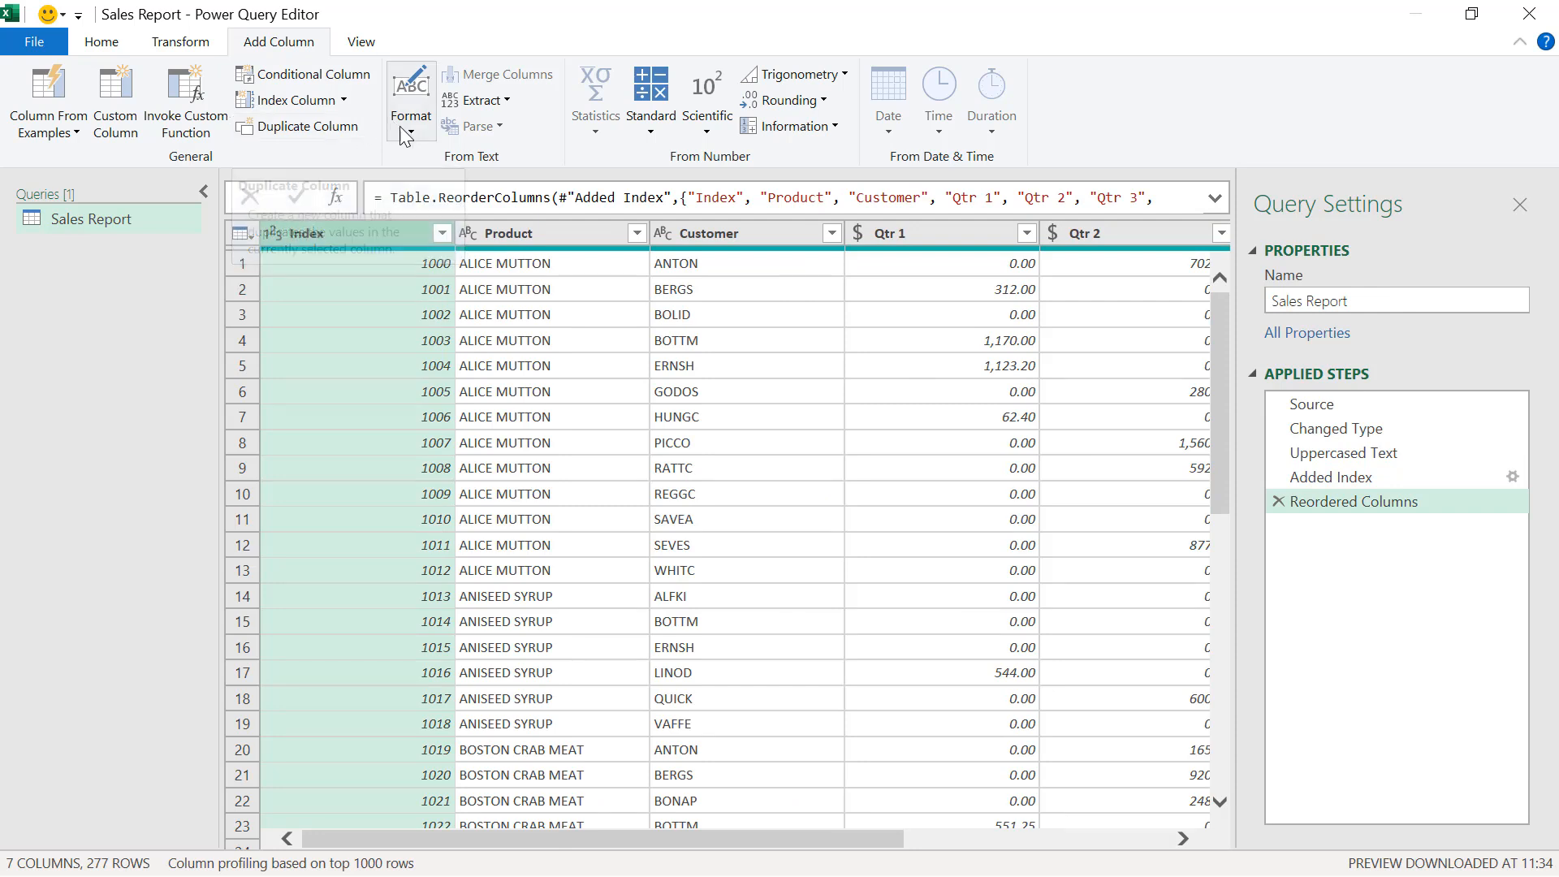
Examine the Extract and Standard calculation options for adding a column based on the Index column
{"action": "left_click", "coordinate": [491, 101]}
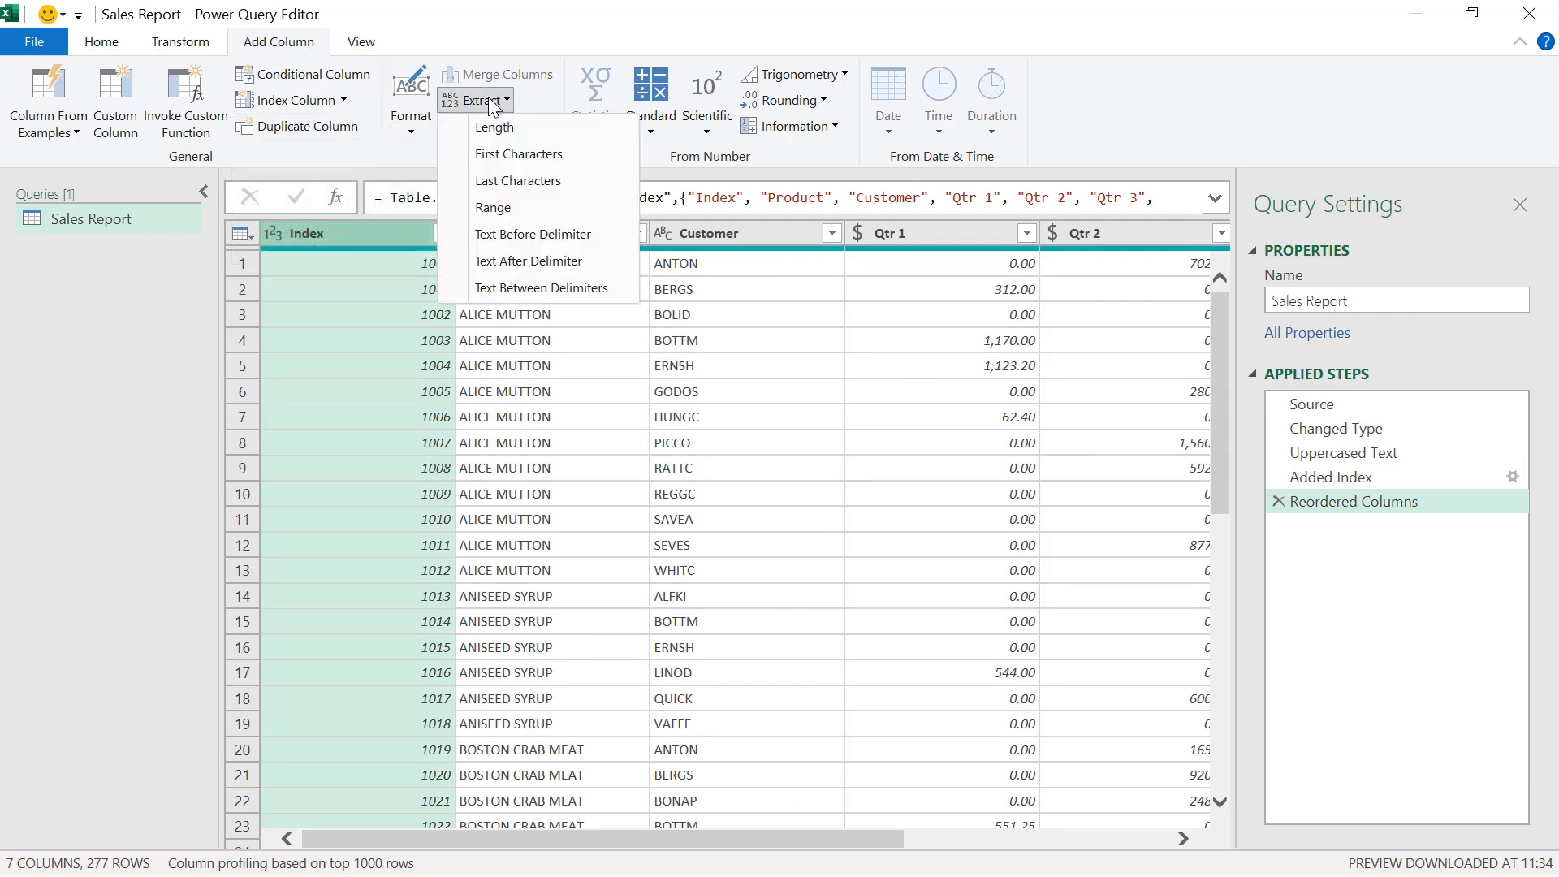
{"action": "left_click", "coordinate": [491, 101]}
{"action": "left_click", "coordinate": [650, 131]}
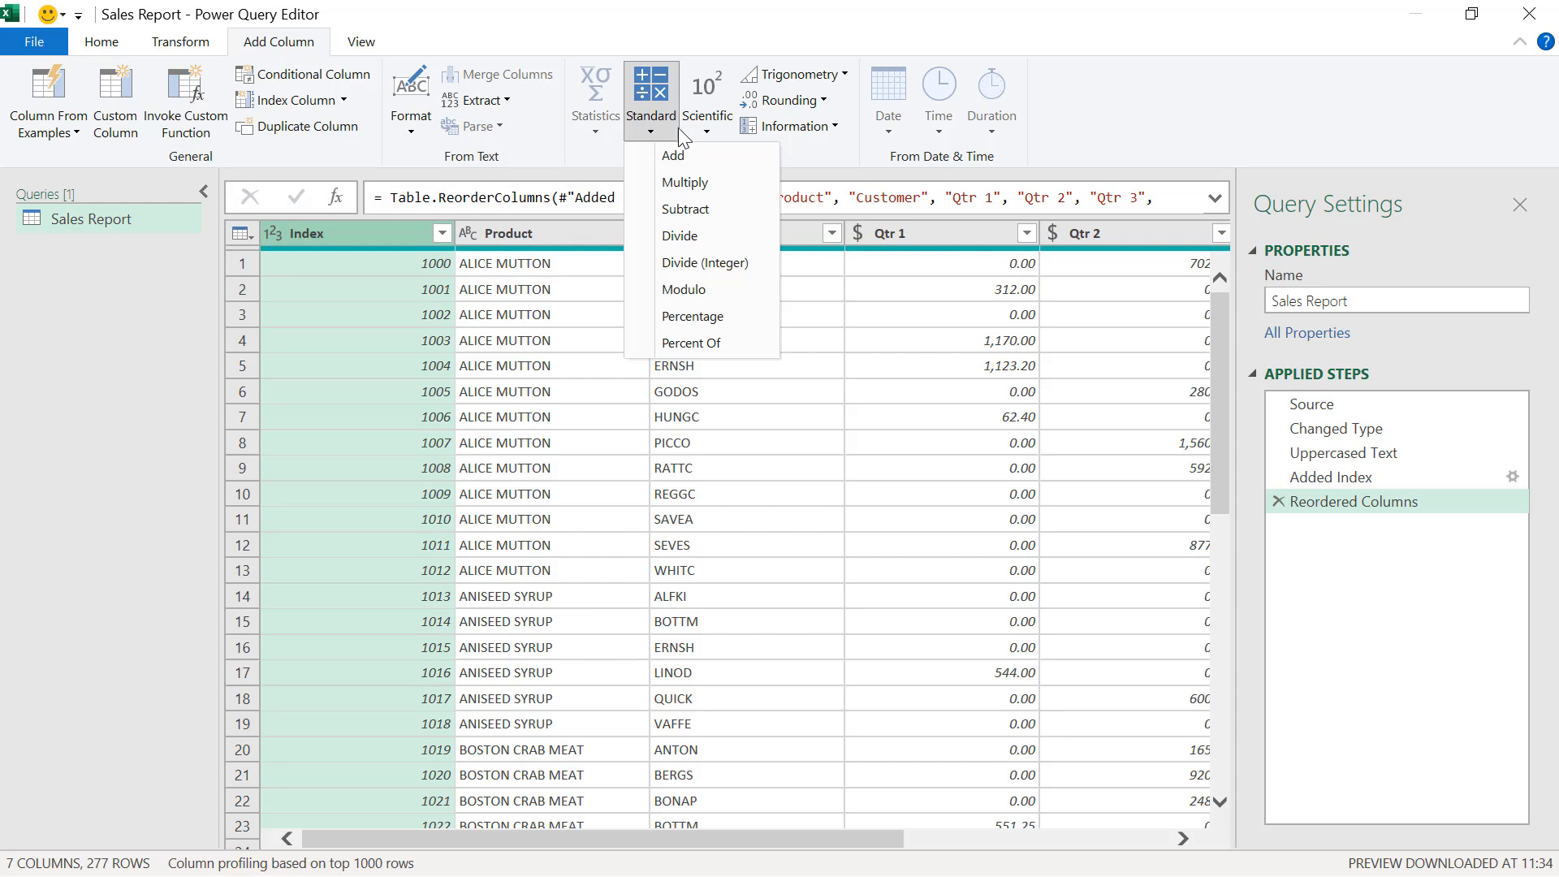
{"action": "left_click", "coordinate": [682, 134]}
{"action": "left_click", "coordinate": [1135, 65]}
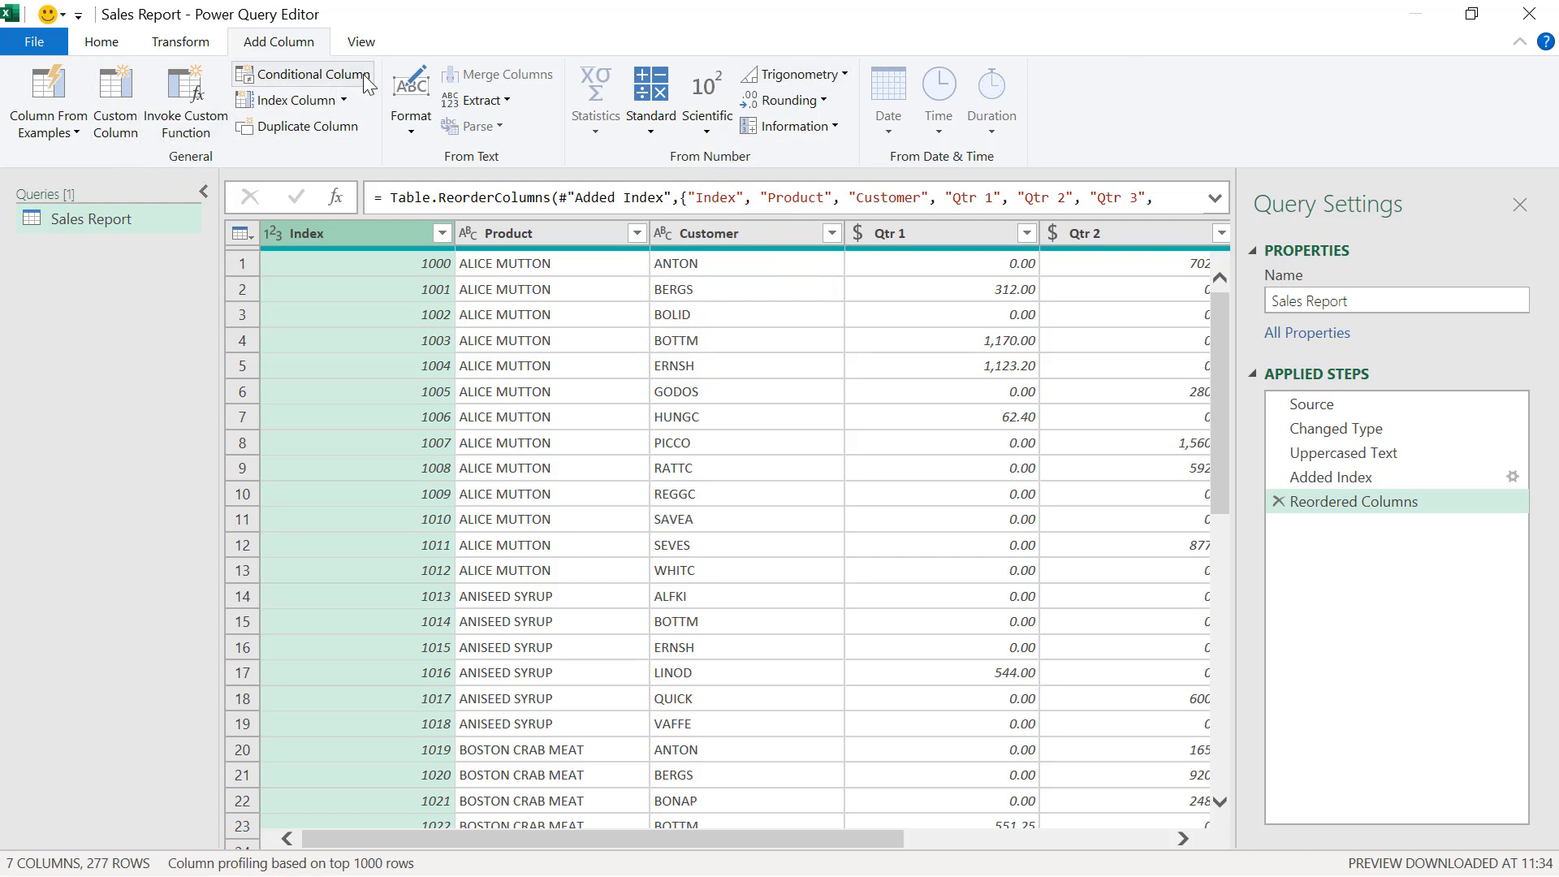
Hide and restore the formula bar and the Query Settings pane
{"action": "left_click", "coordinate": [355, 43]}
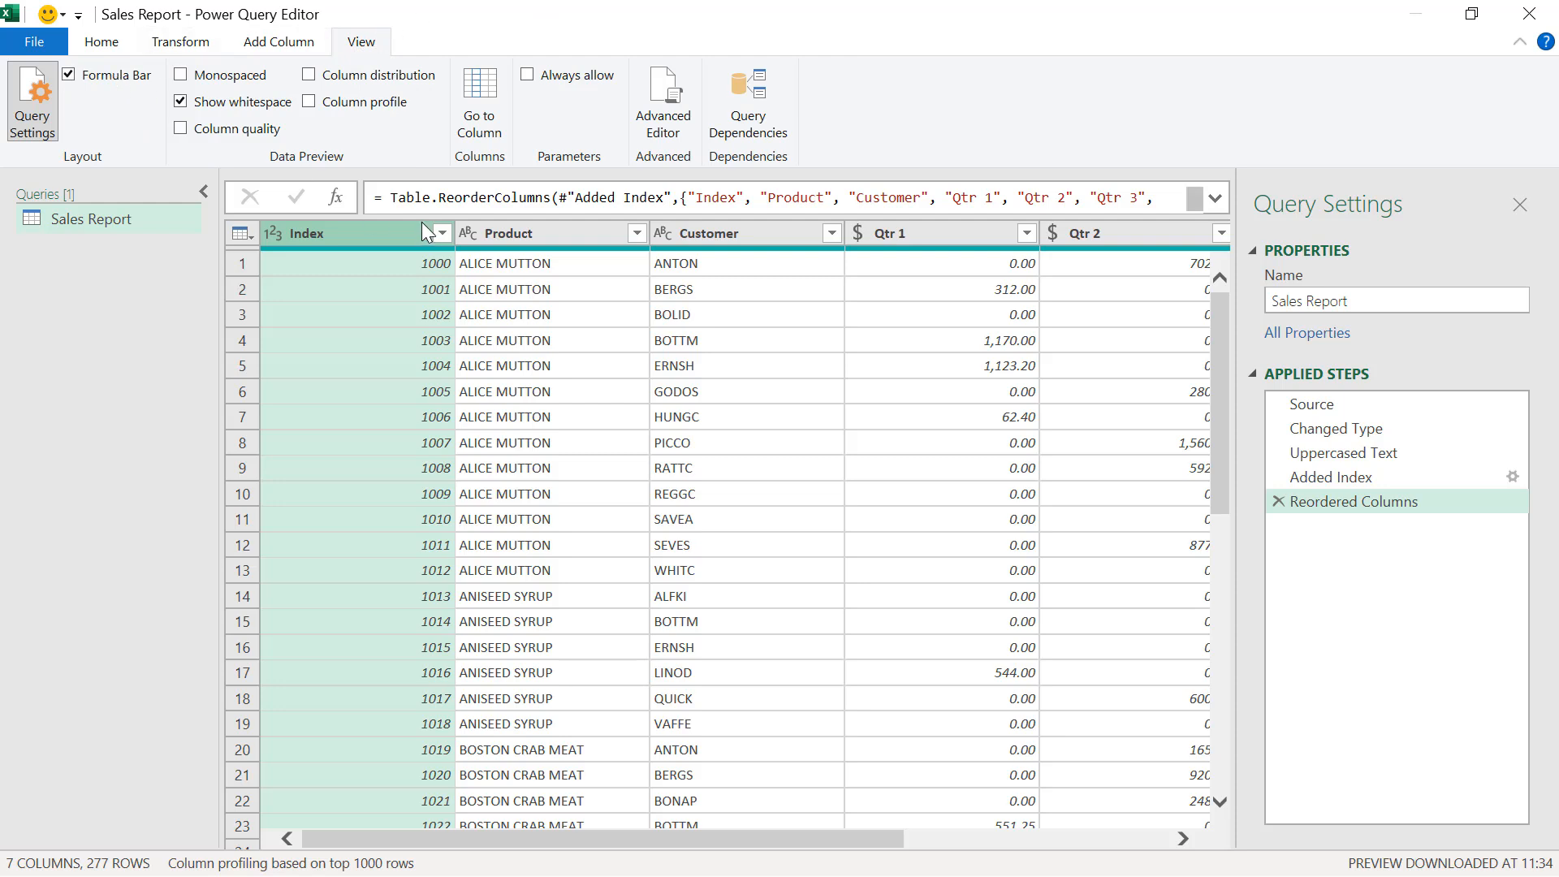
{"action": "left_click", "coordinate": [104, 78]}
{"action": "left_click", "coordinate": [104, 78]}
{"action": "left_click", "coordinate": [39, 116]}
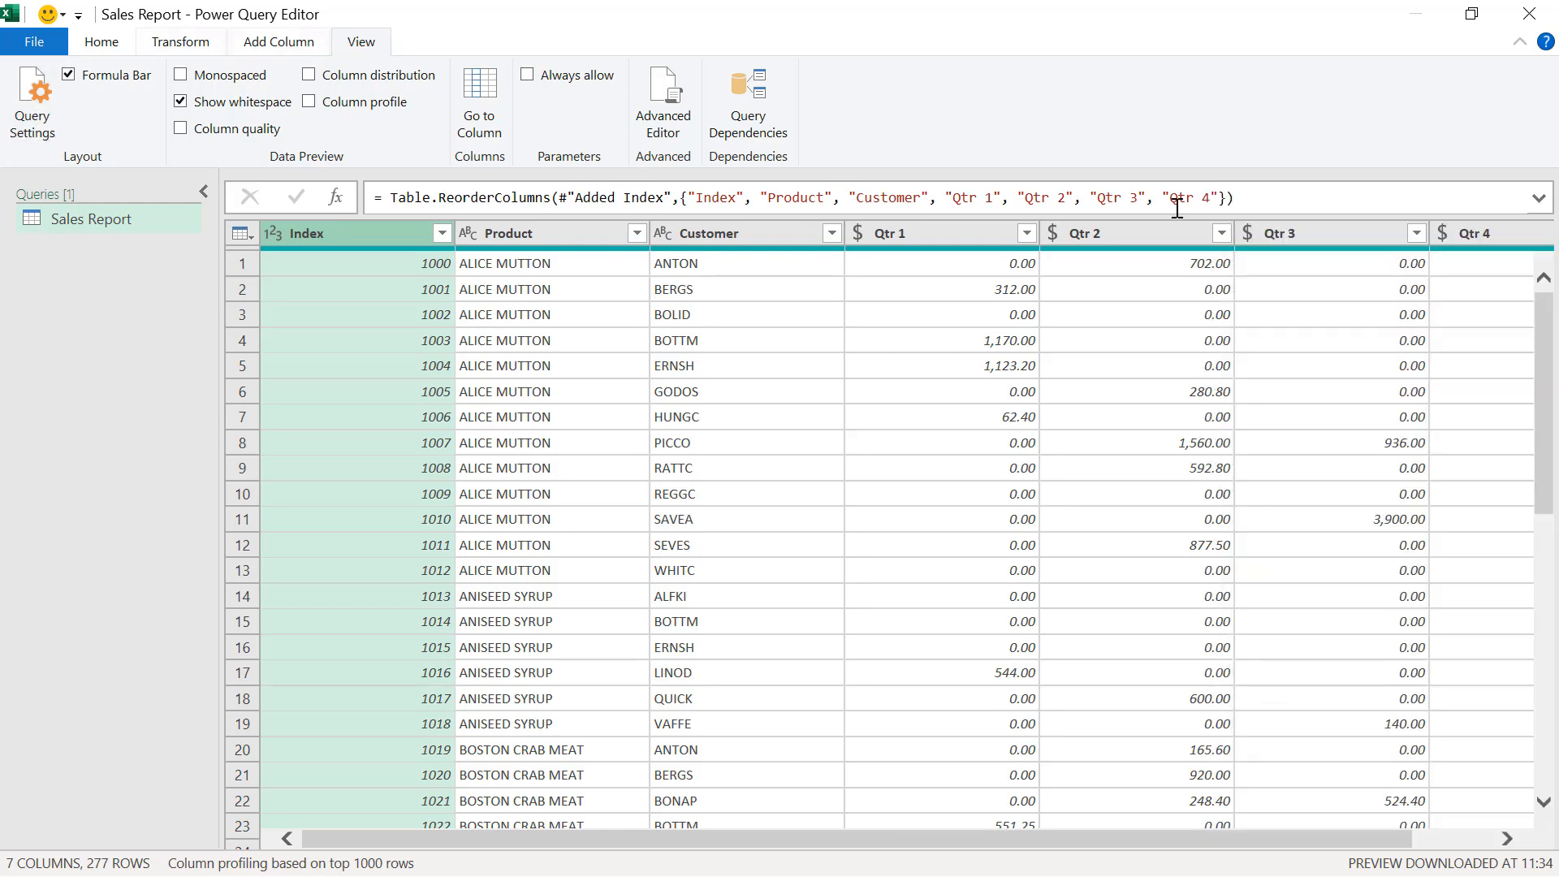
{"action": "left_click", "coordinate": [39, 122]}
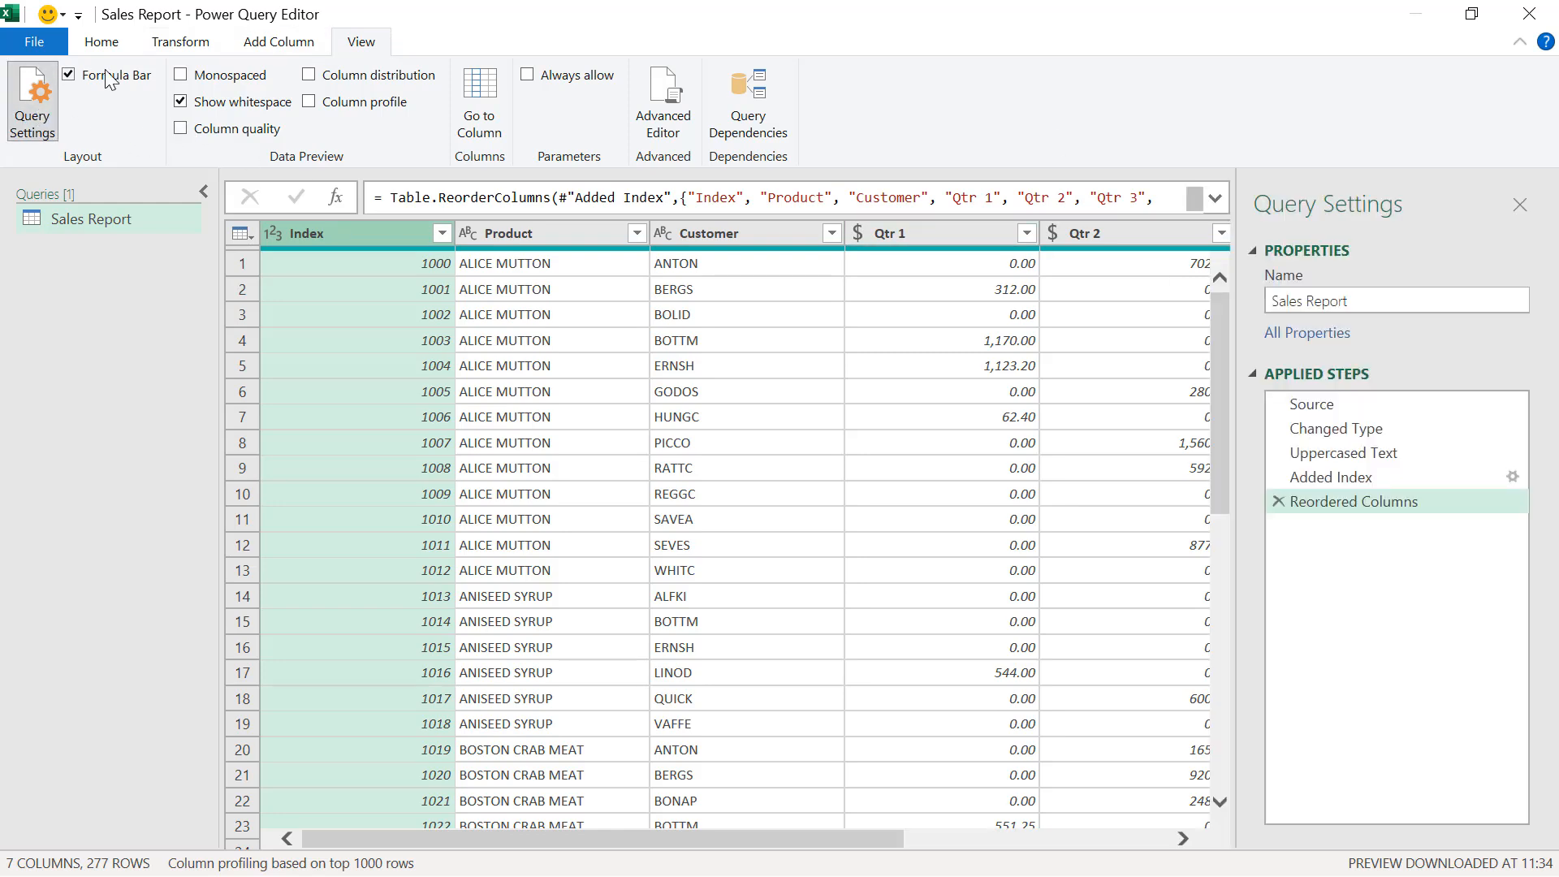
Examine the column quality and Index column profile previews, hide both again, and check the Go to Column option
{"action": "left_click", "coordinate": [183, 127]}
{"action": "mouse_move", "coordinate": [423, 270]}
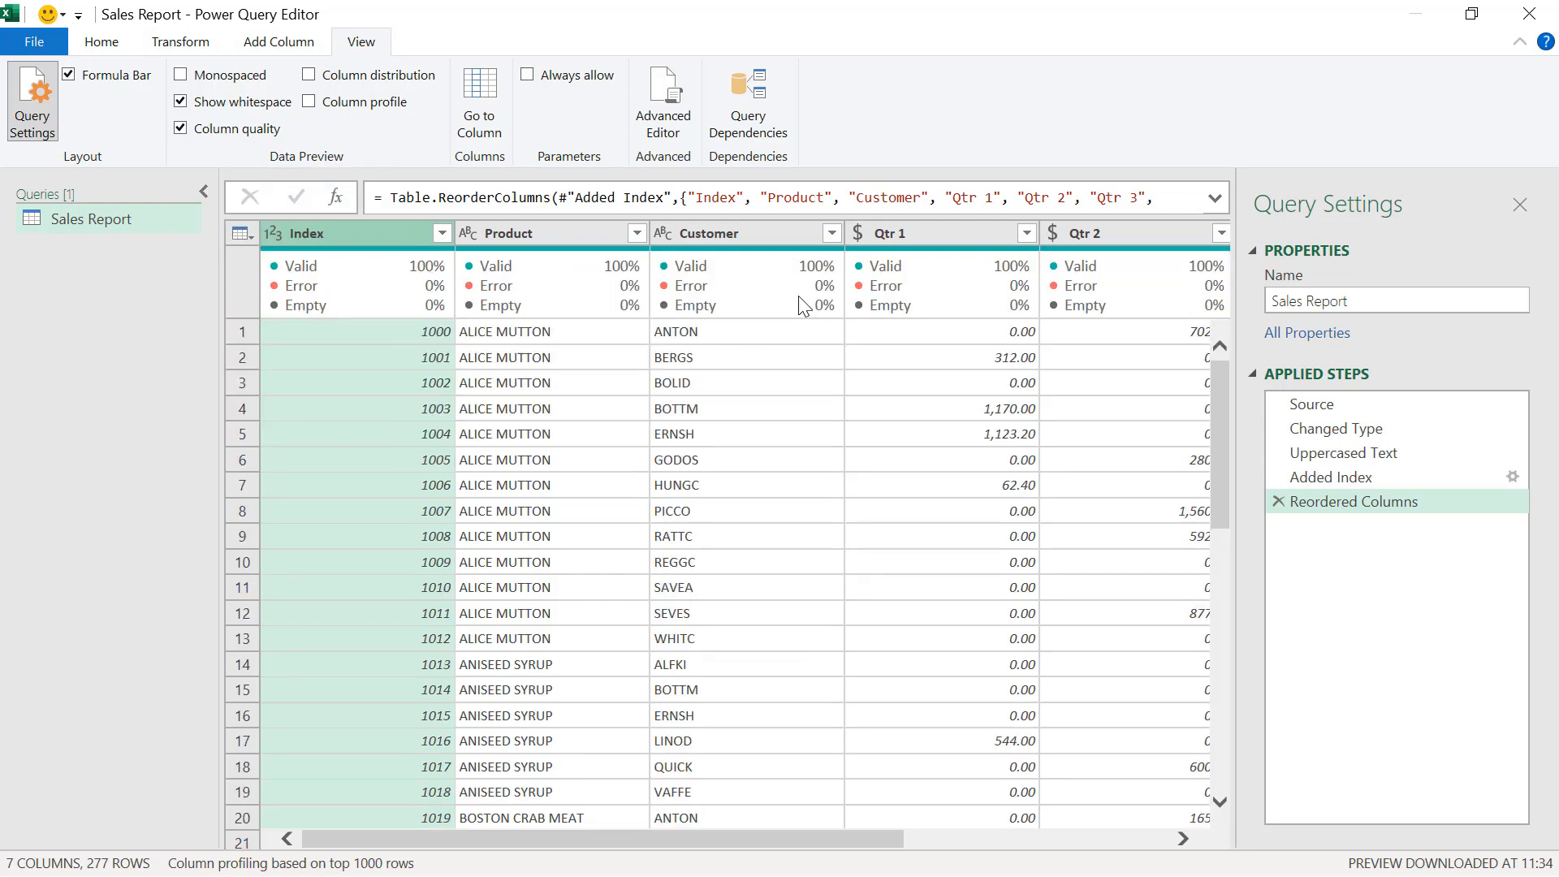
{"action": "left_click", "coordinate": [227, 128]}
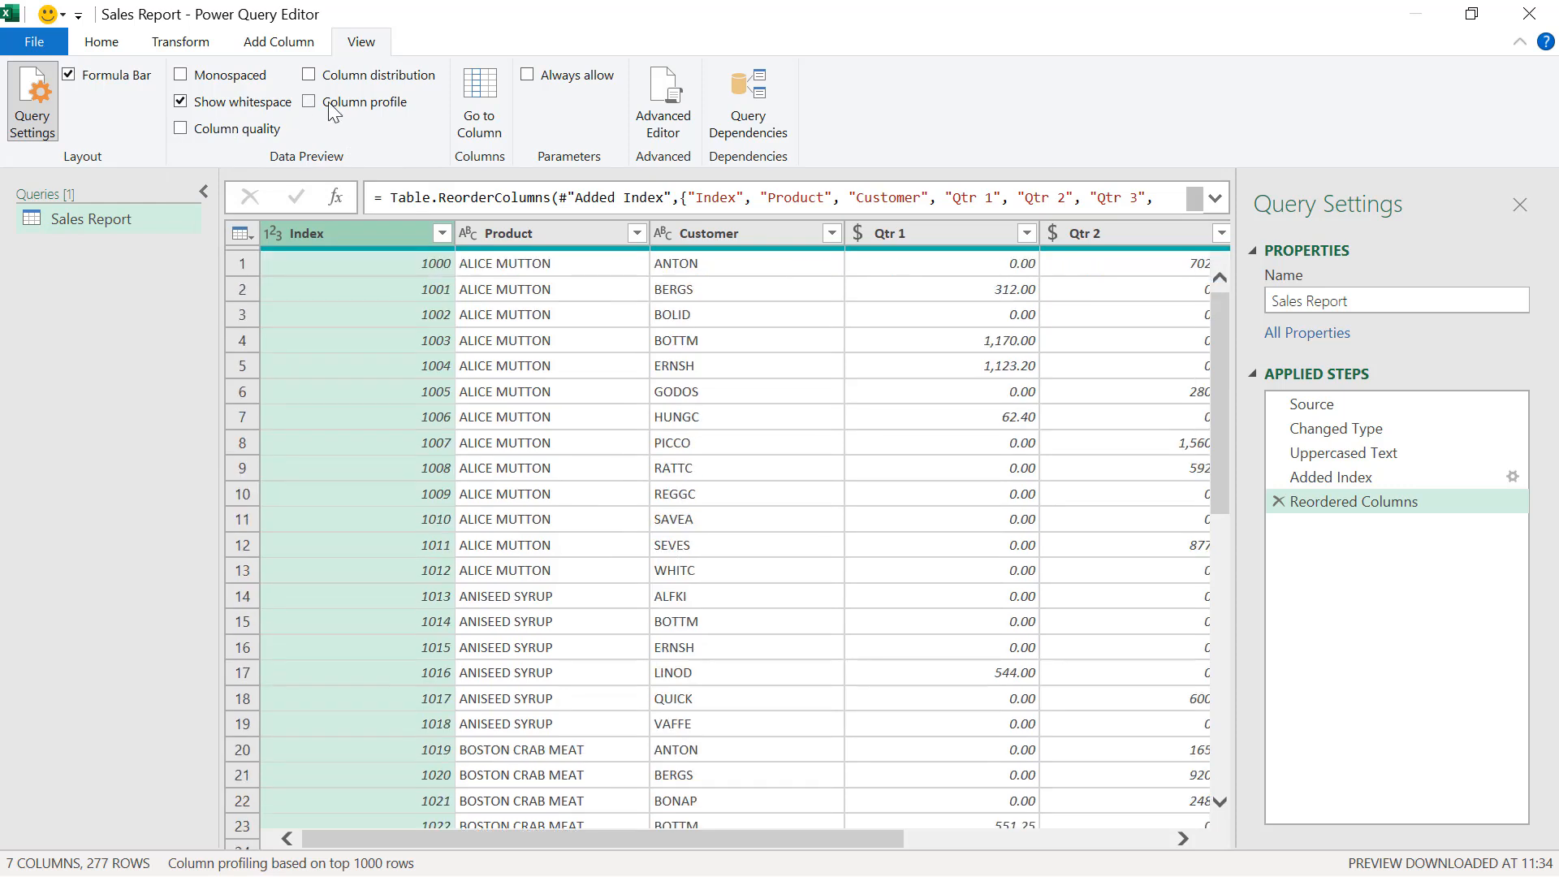
{"action": "left_click", "coordinate": [309, 101]}
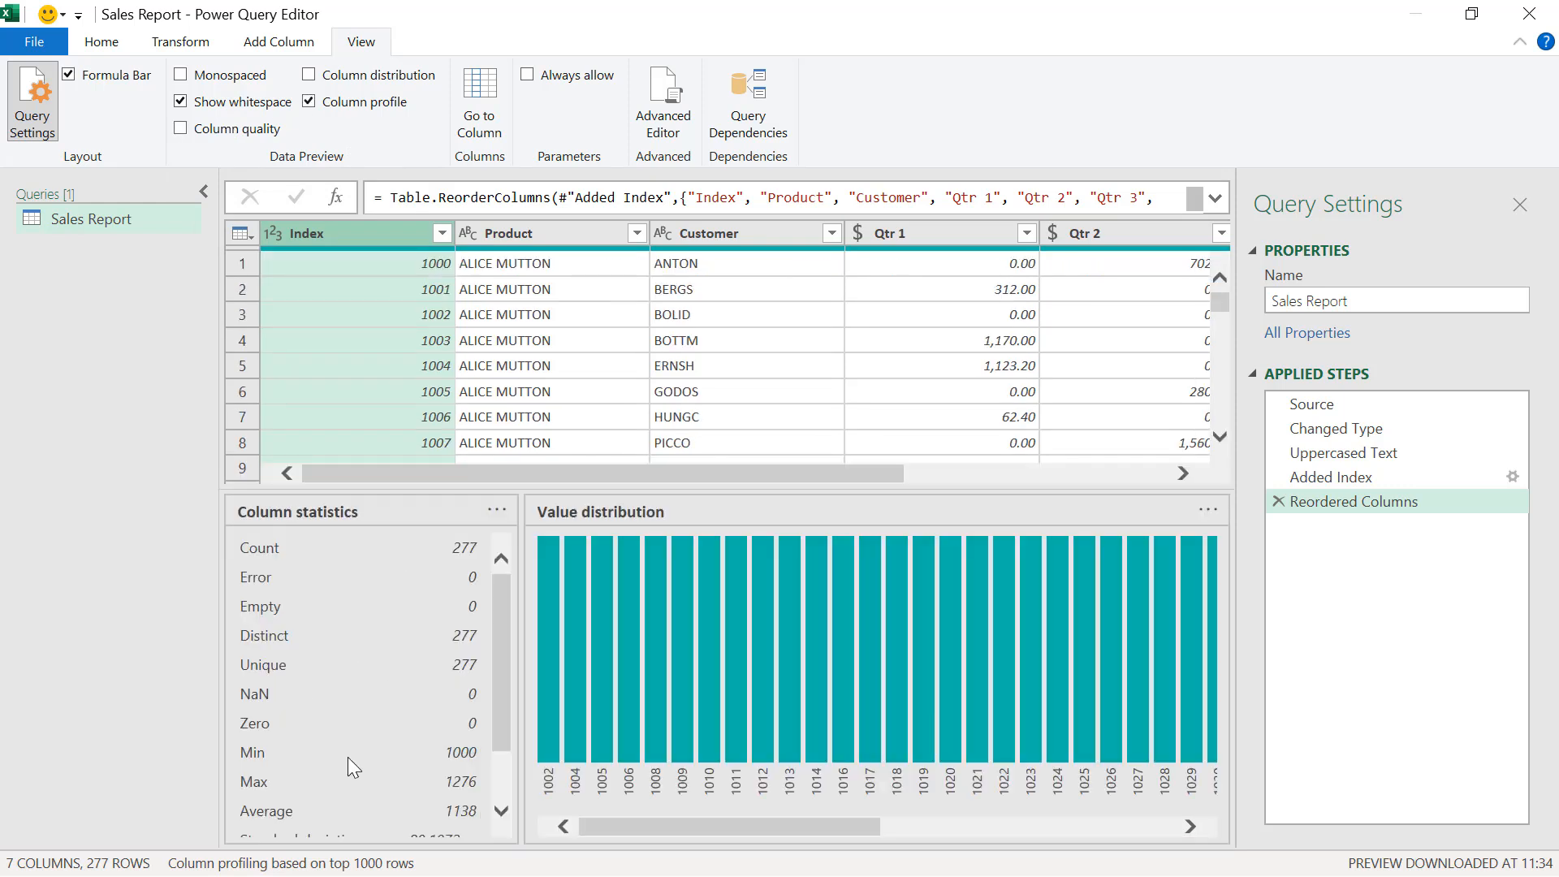
{"action": "scroll", "coordinate": [348, 757], "scroll_direction": "down", "scroll_amount": 1}
{"action": "left_click", "coordinate": [345, 104]}
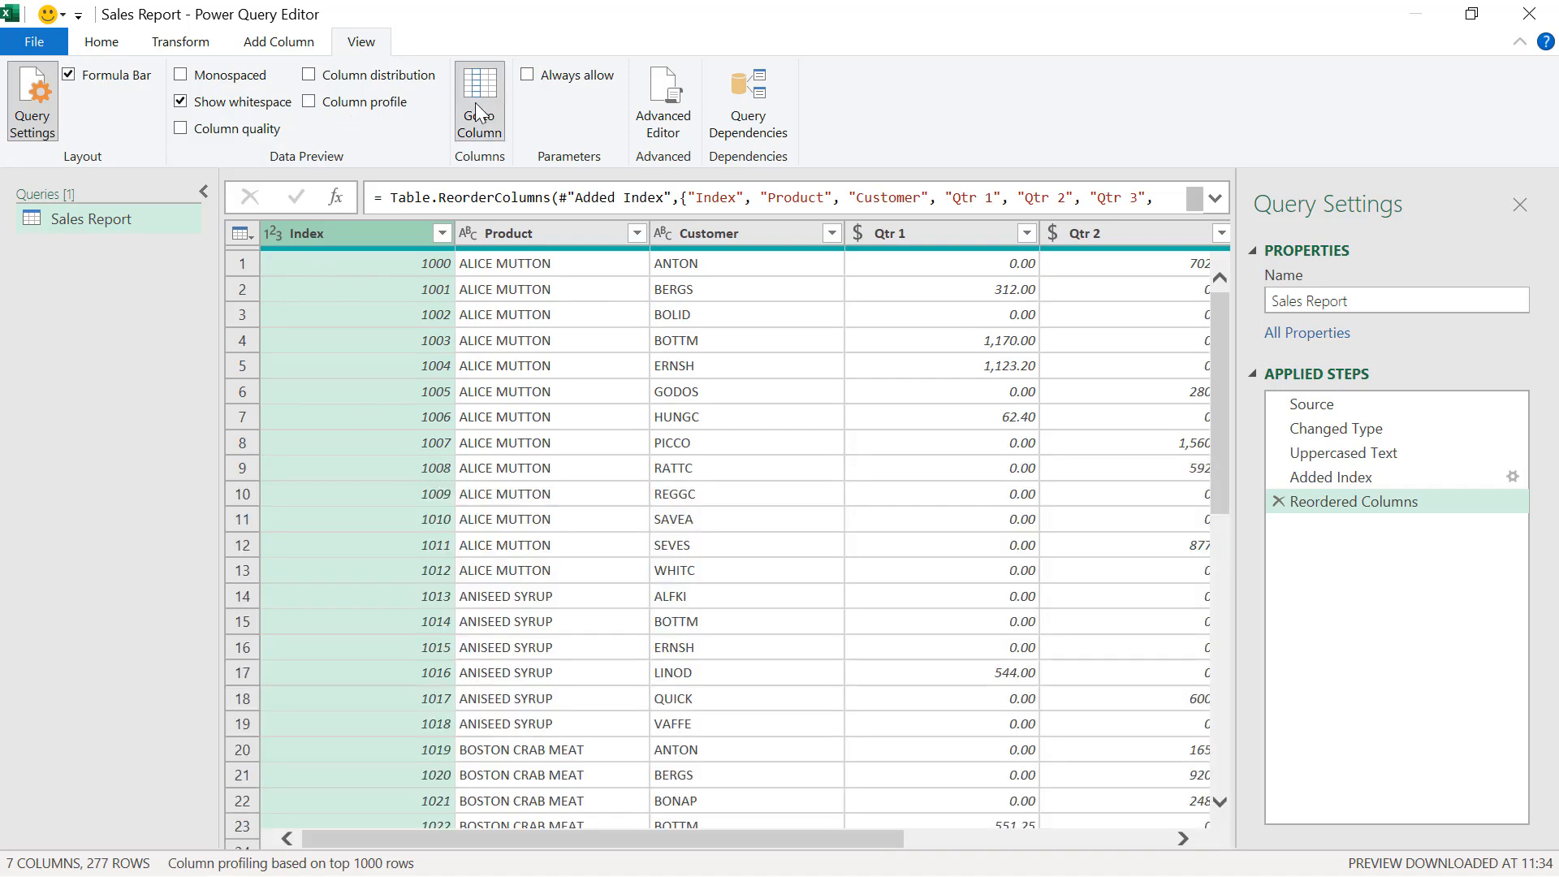
{"action": "left_click", "coordinate": [475, 103]}
{"action": "left_click", "coordinate": [916, 797]}
Load the Sales Report query into Excel, reopen it for editing, and close and load it again
{"action": "left_click", "coordinate": [110, 50]}
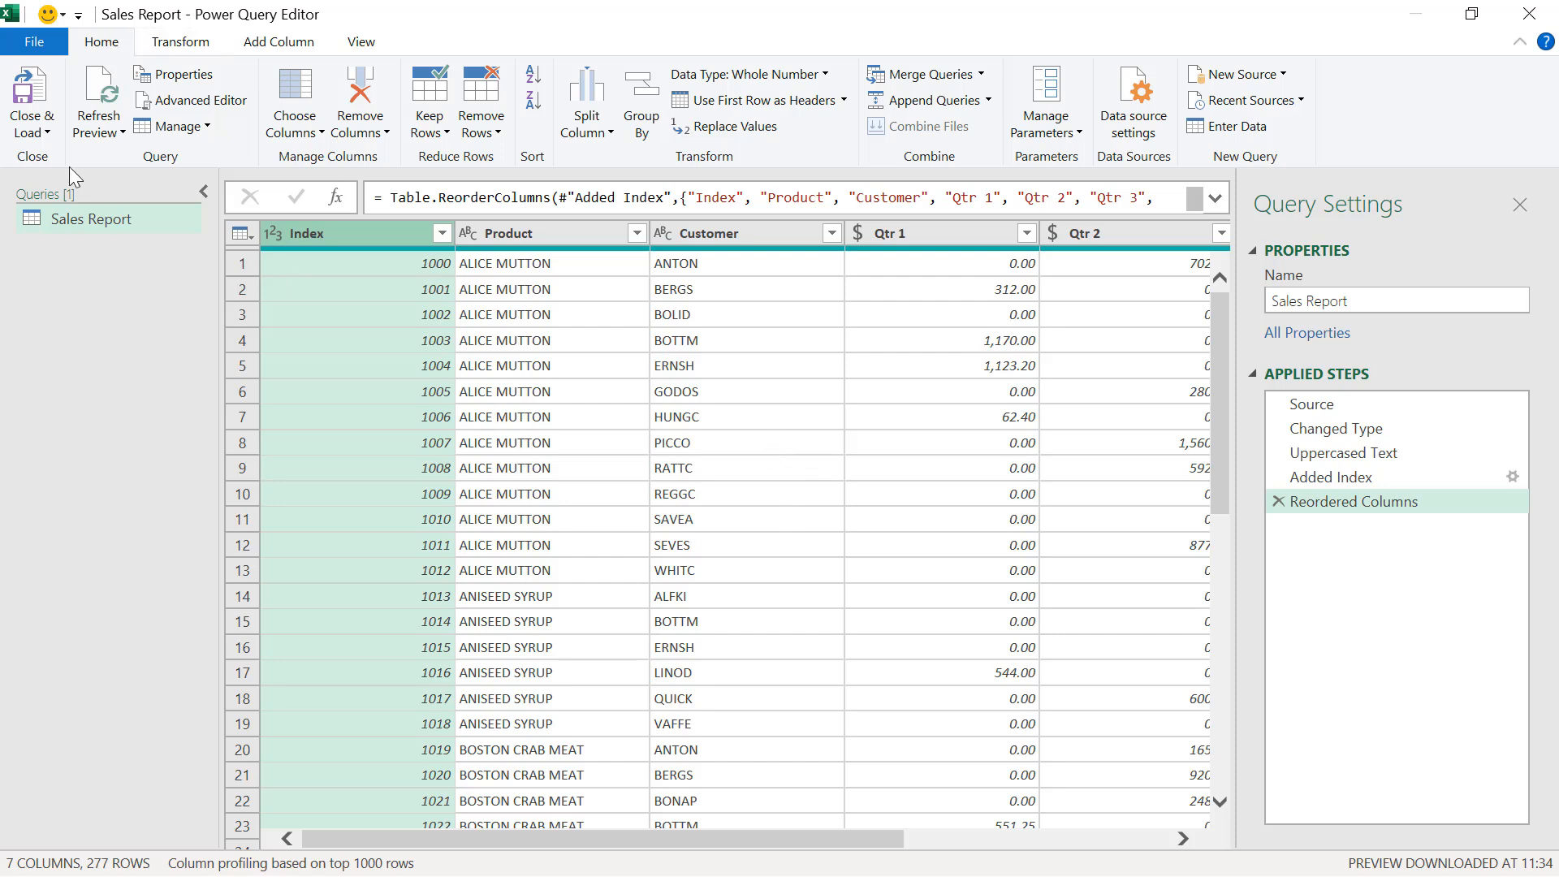
{"action": "left_click", "coordinate": [45, 68]}
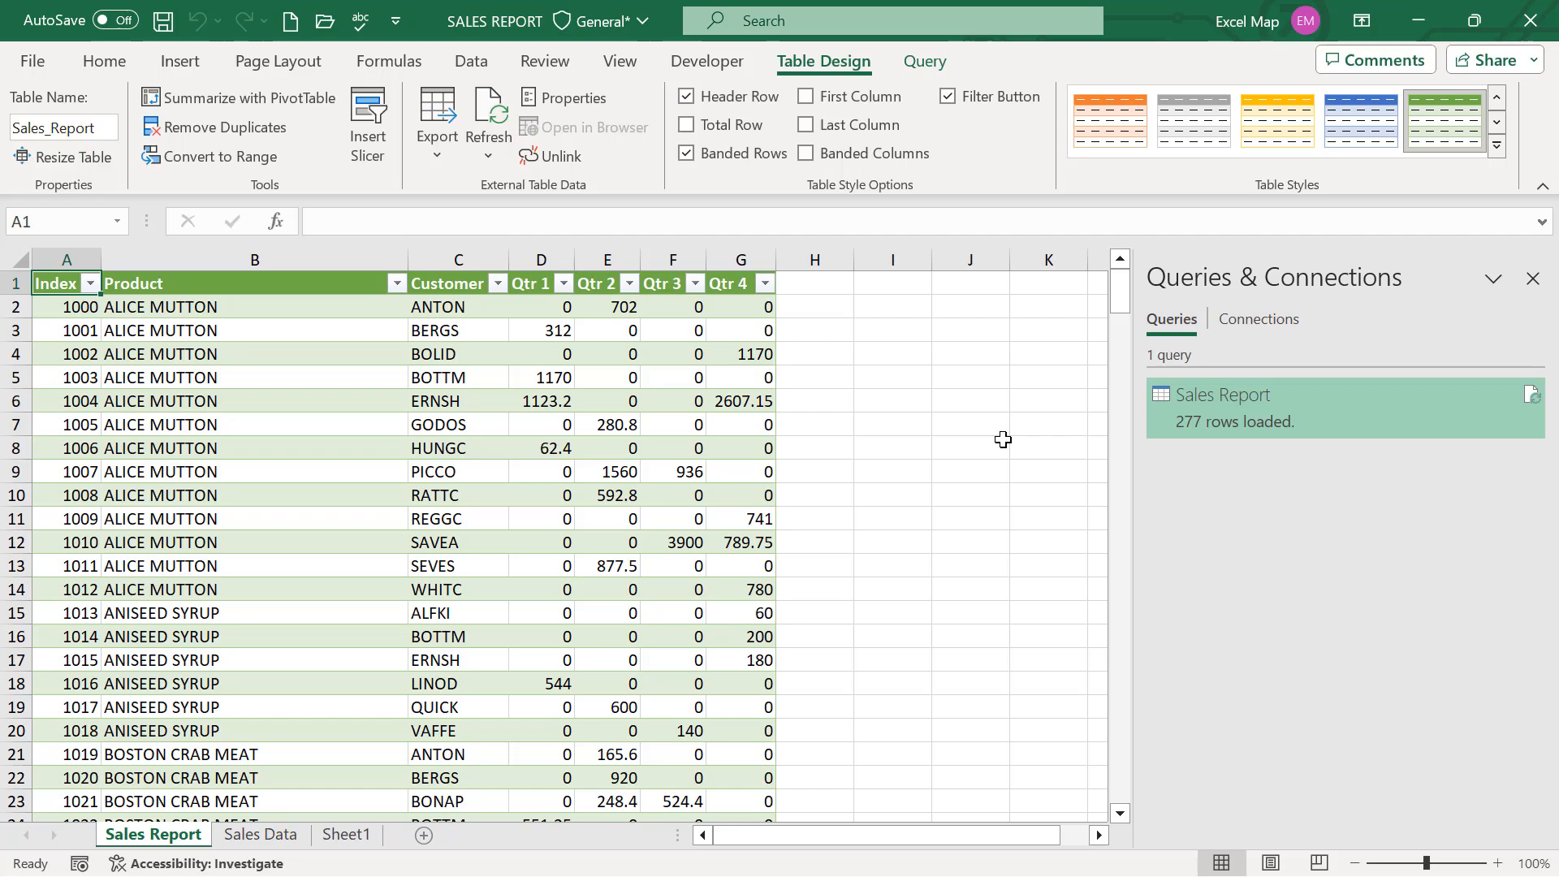
{"action": "double_click", "coordinate": [1266, 395]}
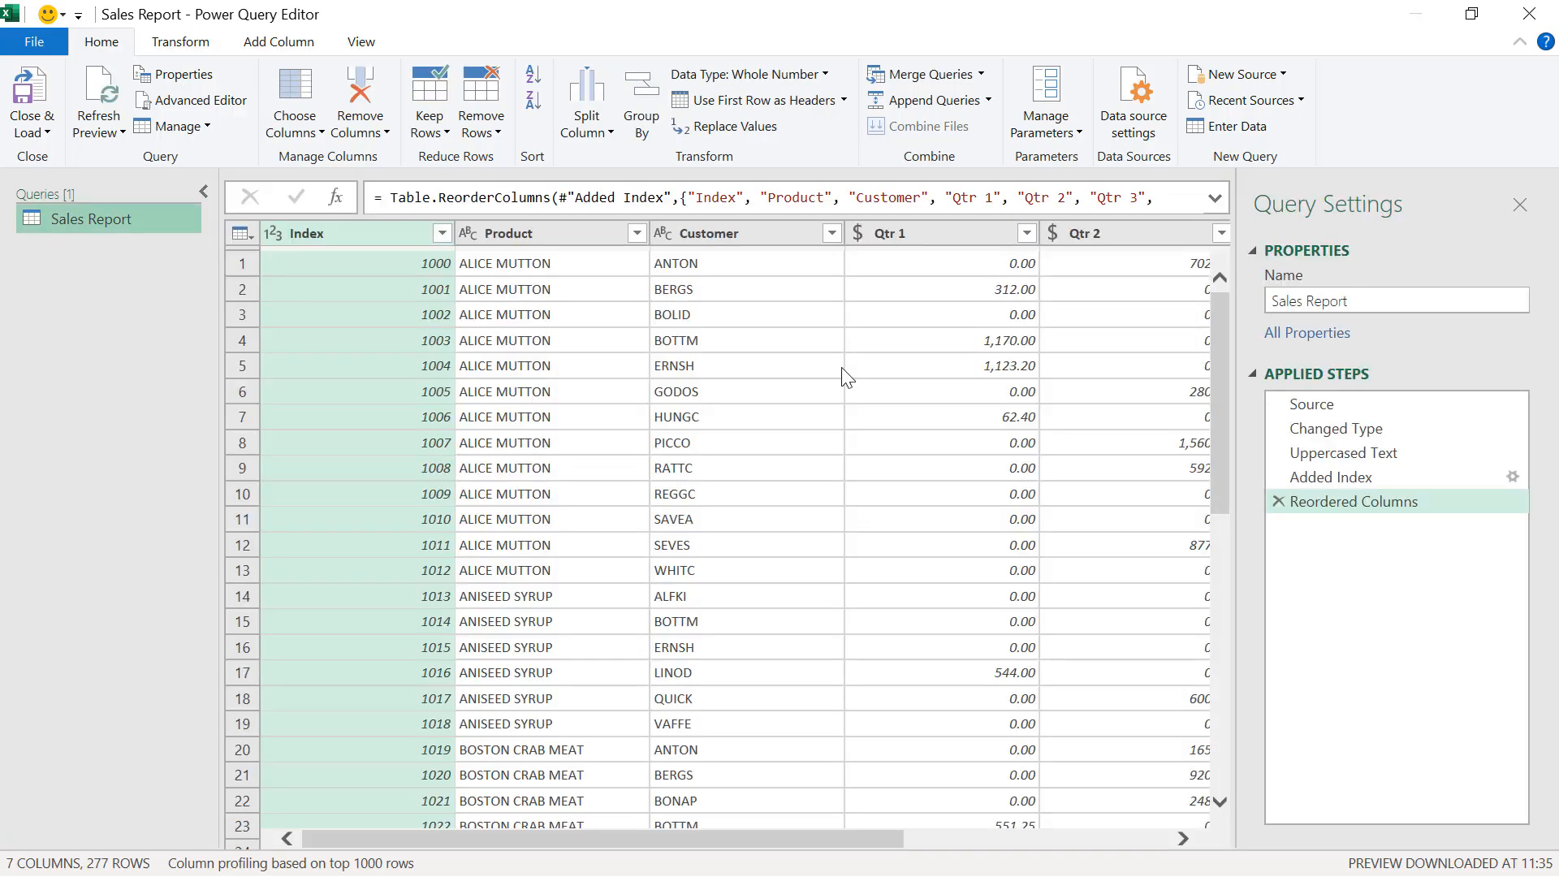
{"action": "left_click", "coordinate": [31, 91]}
Enter the header DATE in cell A1 of Sheet1
{"action": "left_click", "coordinate": [347, 835]}
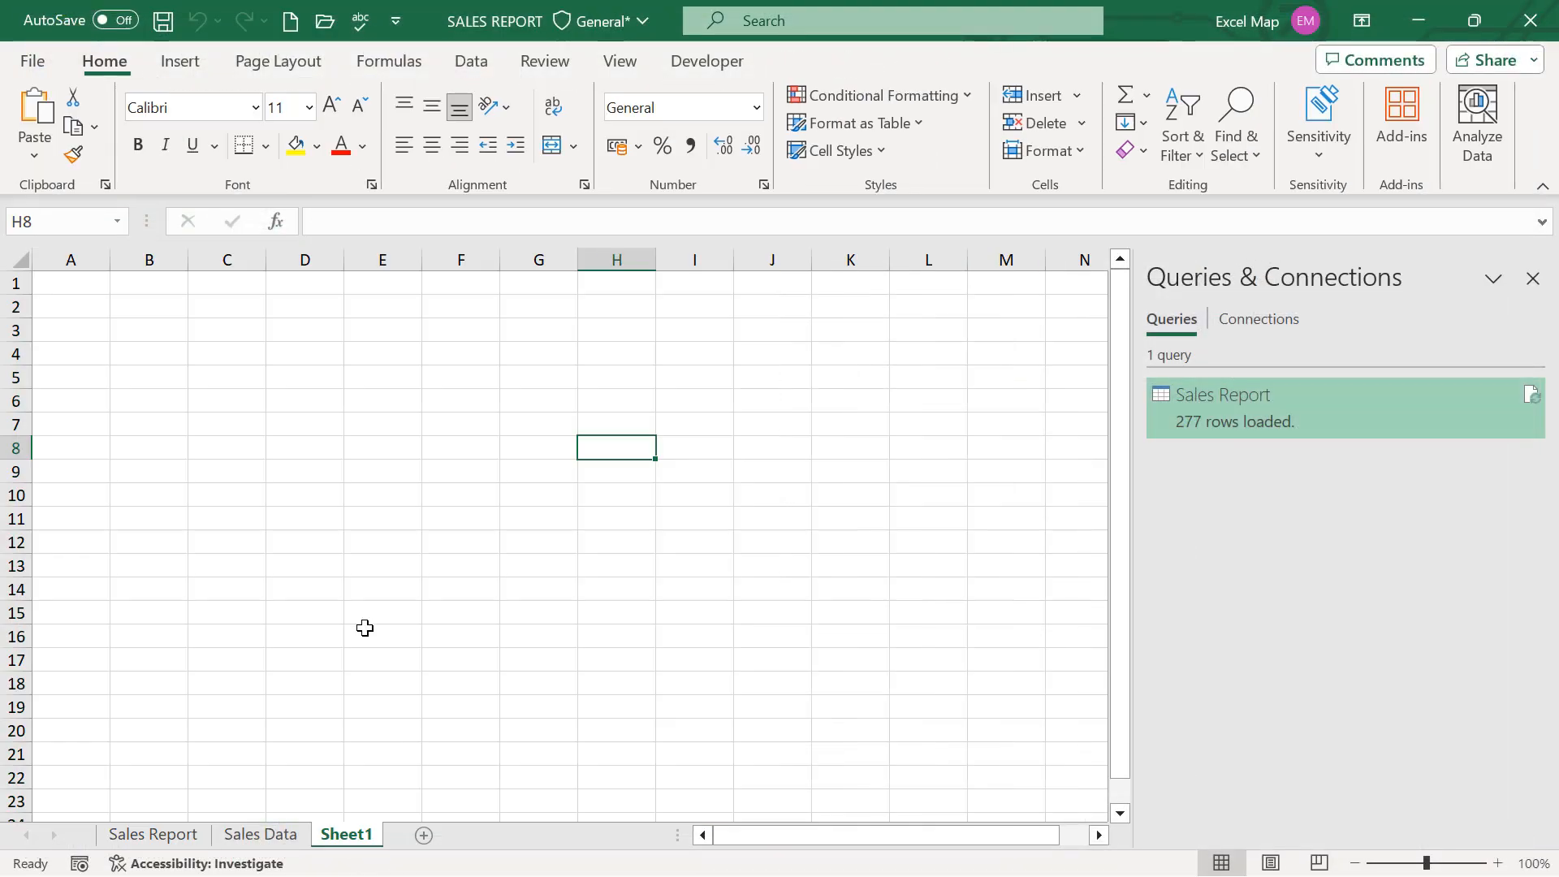
{"action": "left_click", "coordinate": [295, 515]}
{"action": "left_click", "coordinate": [296, 333]}
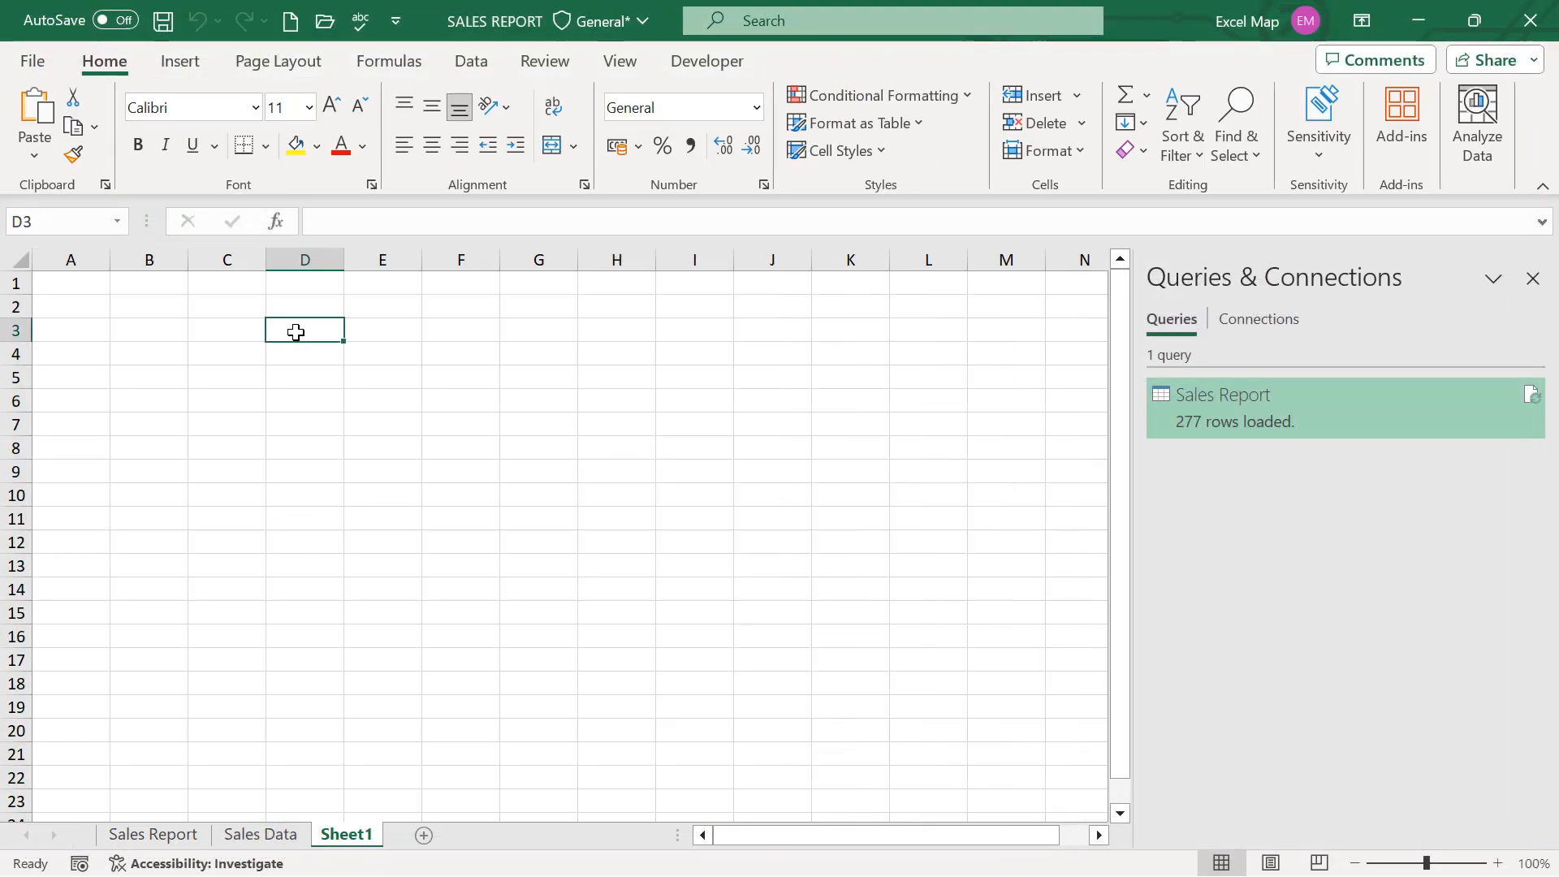
{"action": "key", "text": "ctrl+Home"}
{"action": "type", "text": "DATE"}
{"action": "key", "text": "Return"}
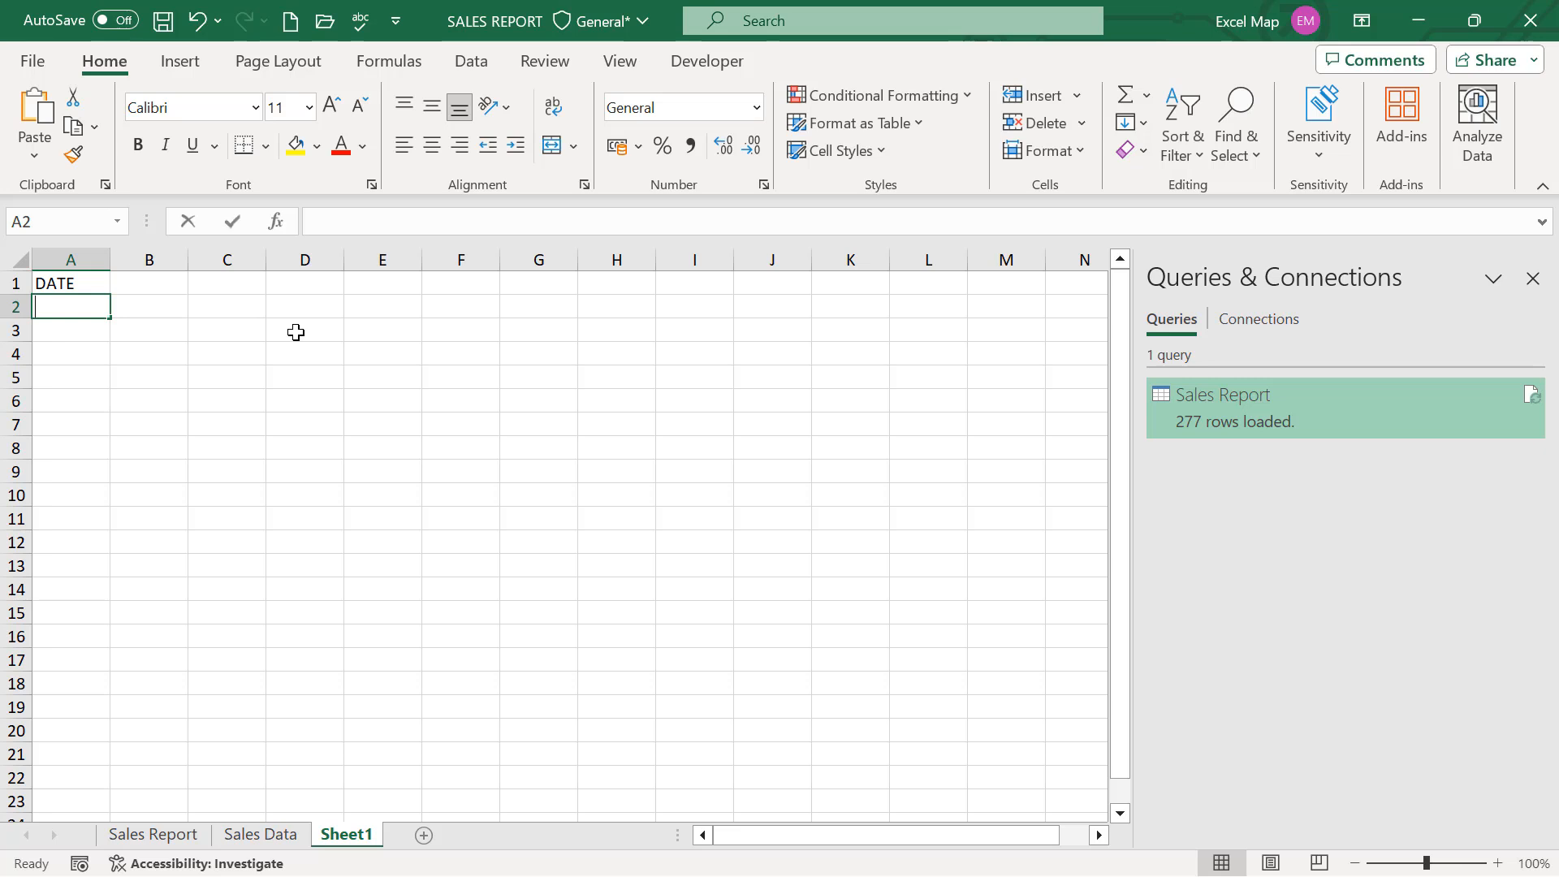
Enter 21-01-2024 in cell A2 and fill consecutive dates down to A20
{"action": "type", "text": "21-01-2024"}
{"action": "key", "text": "Return"}
{"action": "left_click", "coordinate": [99, 307]}
{"action": "left_click_drag", "start_coordinate": [121, 317], "coordinate": [123, 741]}
Convert the range A1:A20 into a table with headers and import it into Power Query Editor
{"action": "left_click", "coordinate": [59, 464]}
{"action": "key", "text": "ctrl+t"}
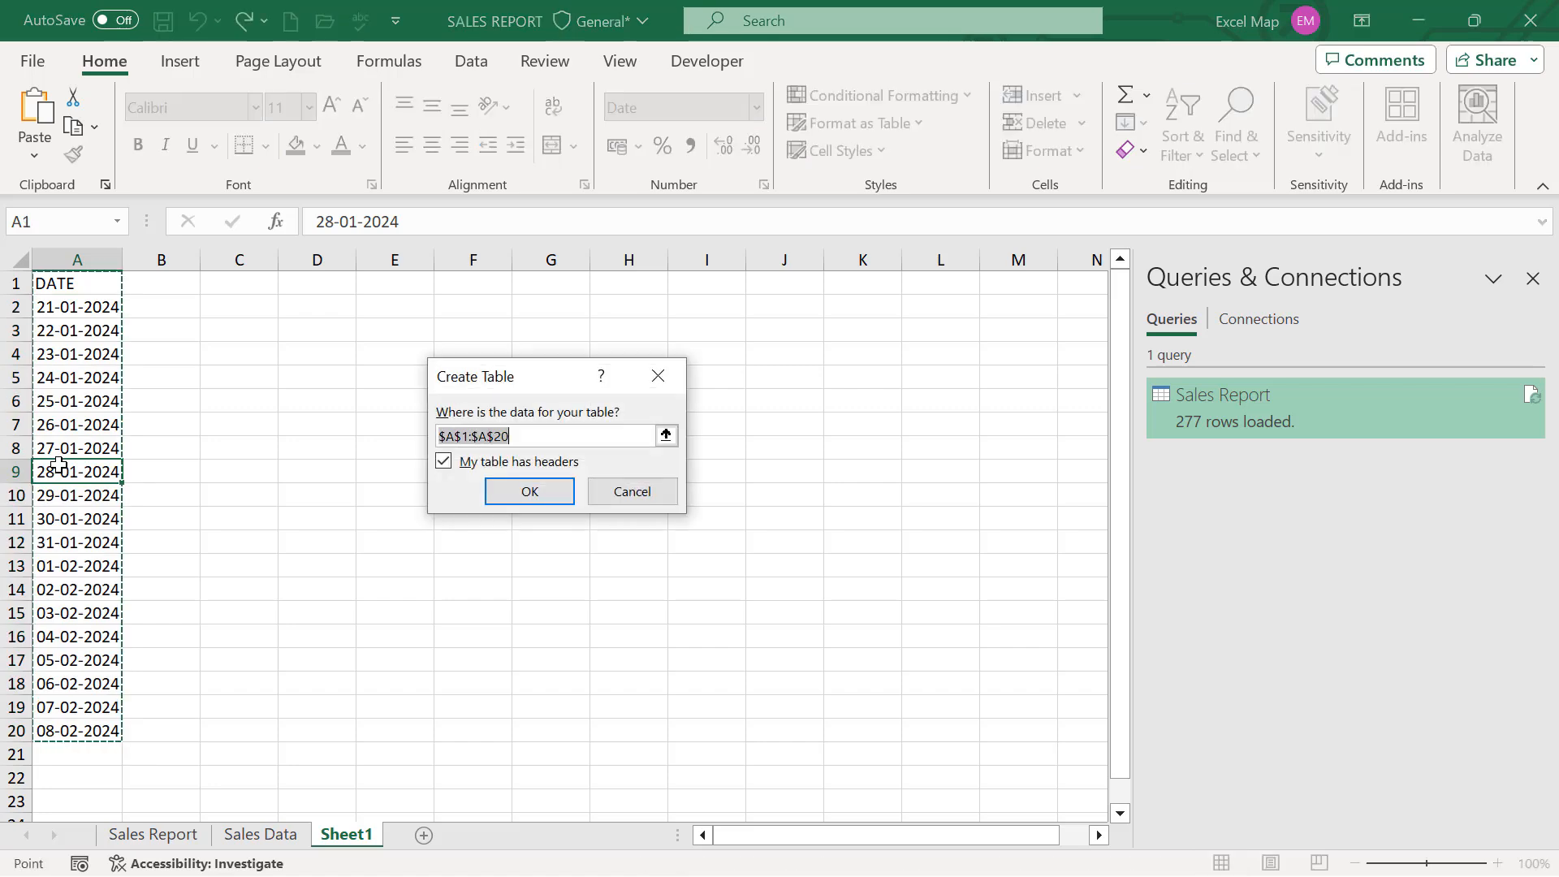
{"action": "key", "text": "Return"}
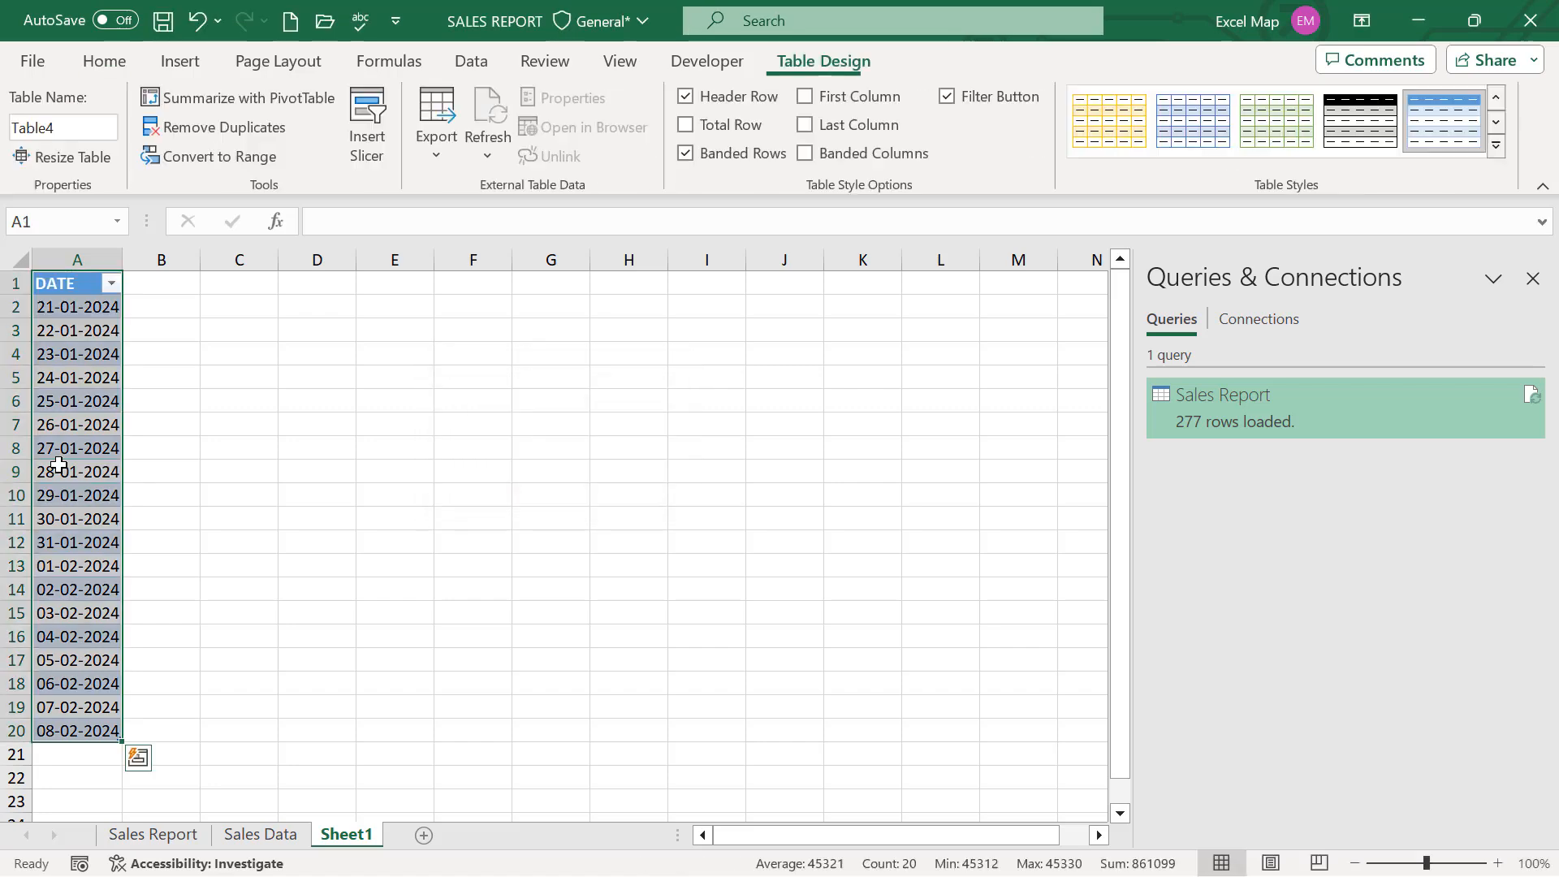
{"action": "left_click", "coordinate": [474, 66]}
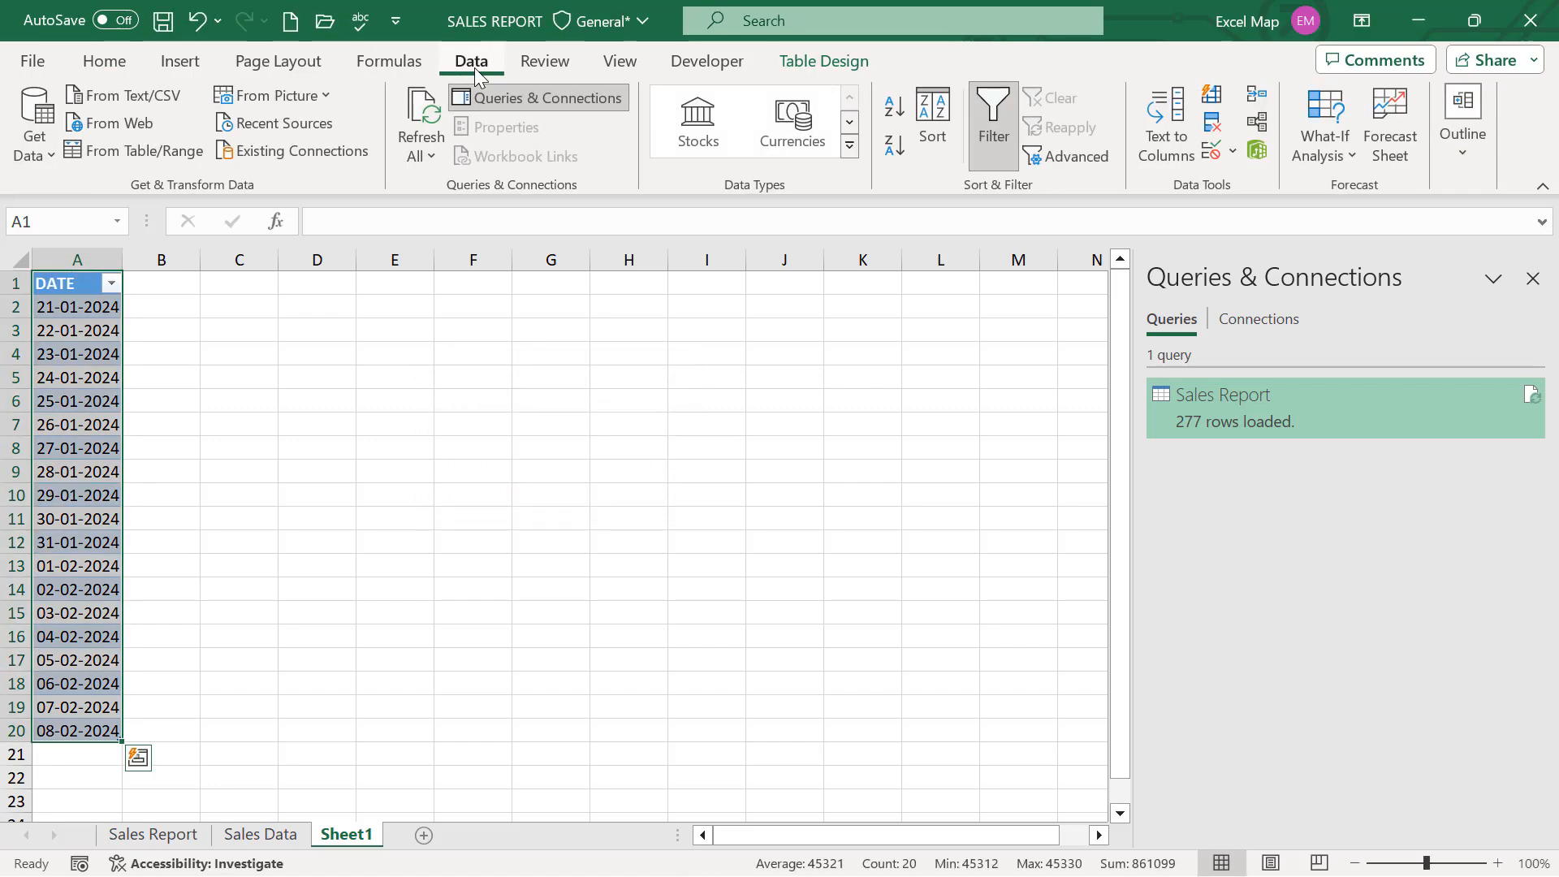
{"action": "left_click", "coordinate": [178, 156]}
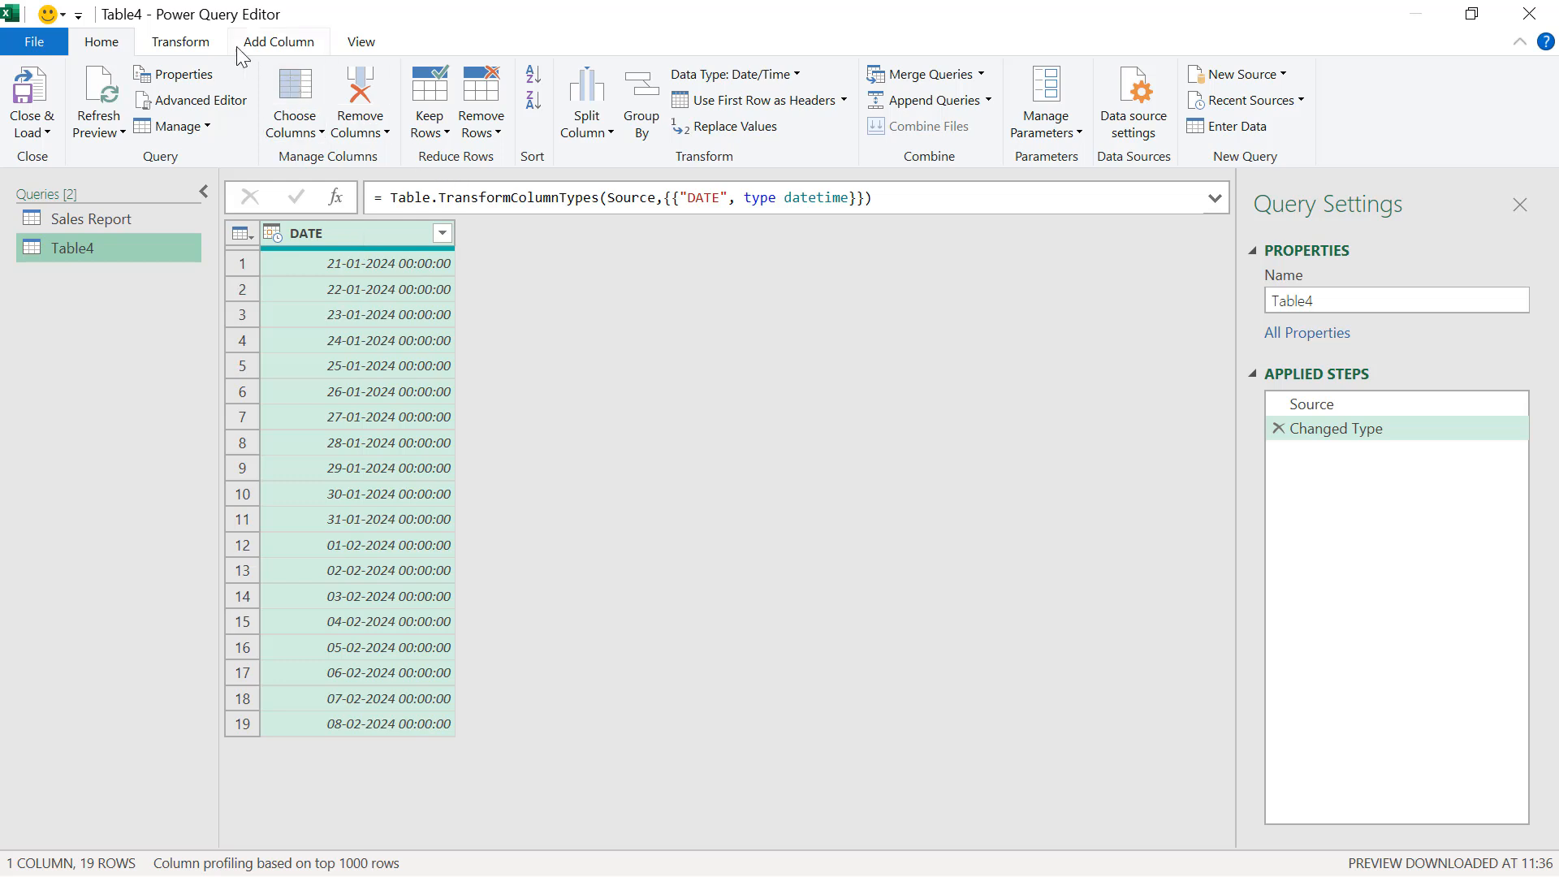
Add a Date Only column from DATE, renaming the original column DATE TIME and the new one DATE
{"action": "left_click", "coordinate": [264, 51]}
{"action": "left_click", "coordinate": [888, 106]}
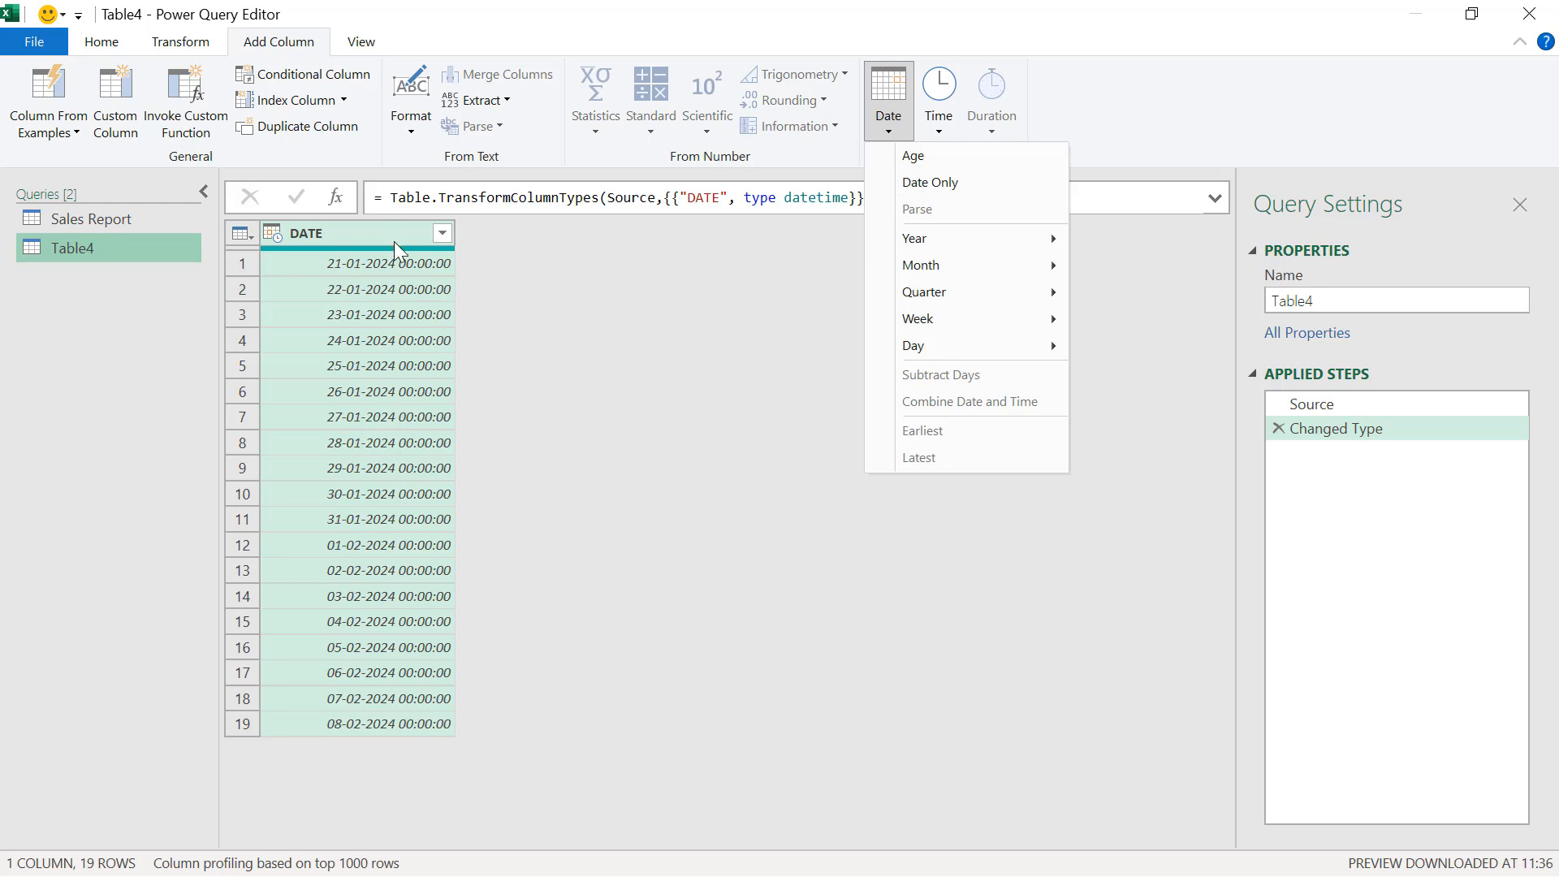
{"action": "left_click", "coordinate": [928, 183]}
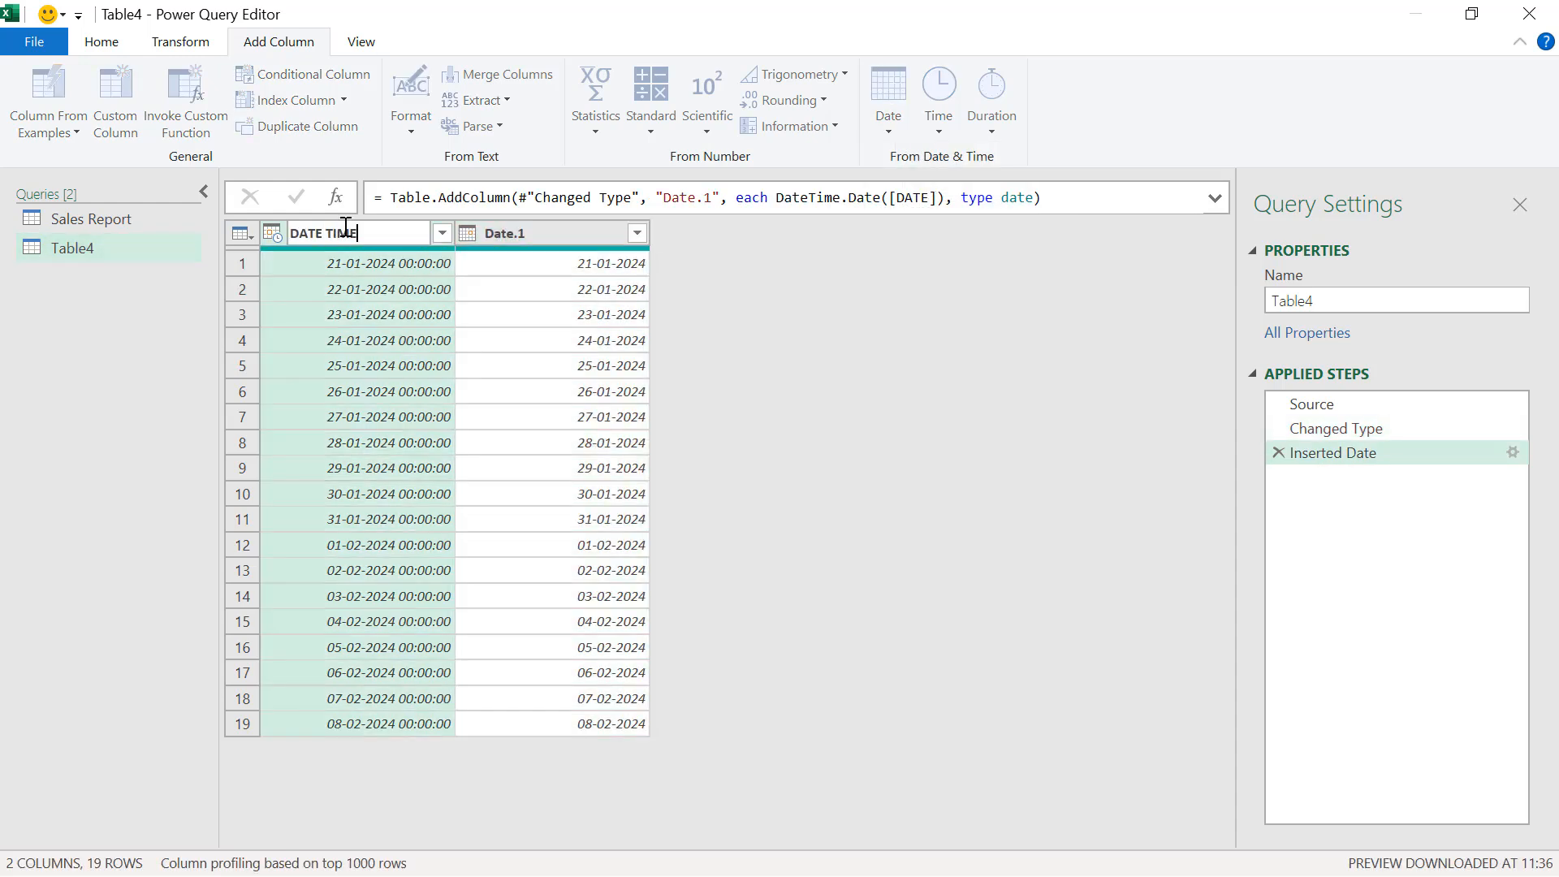
{"action": "double_click", "coordinate": [533, 231]}
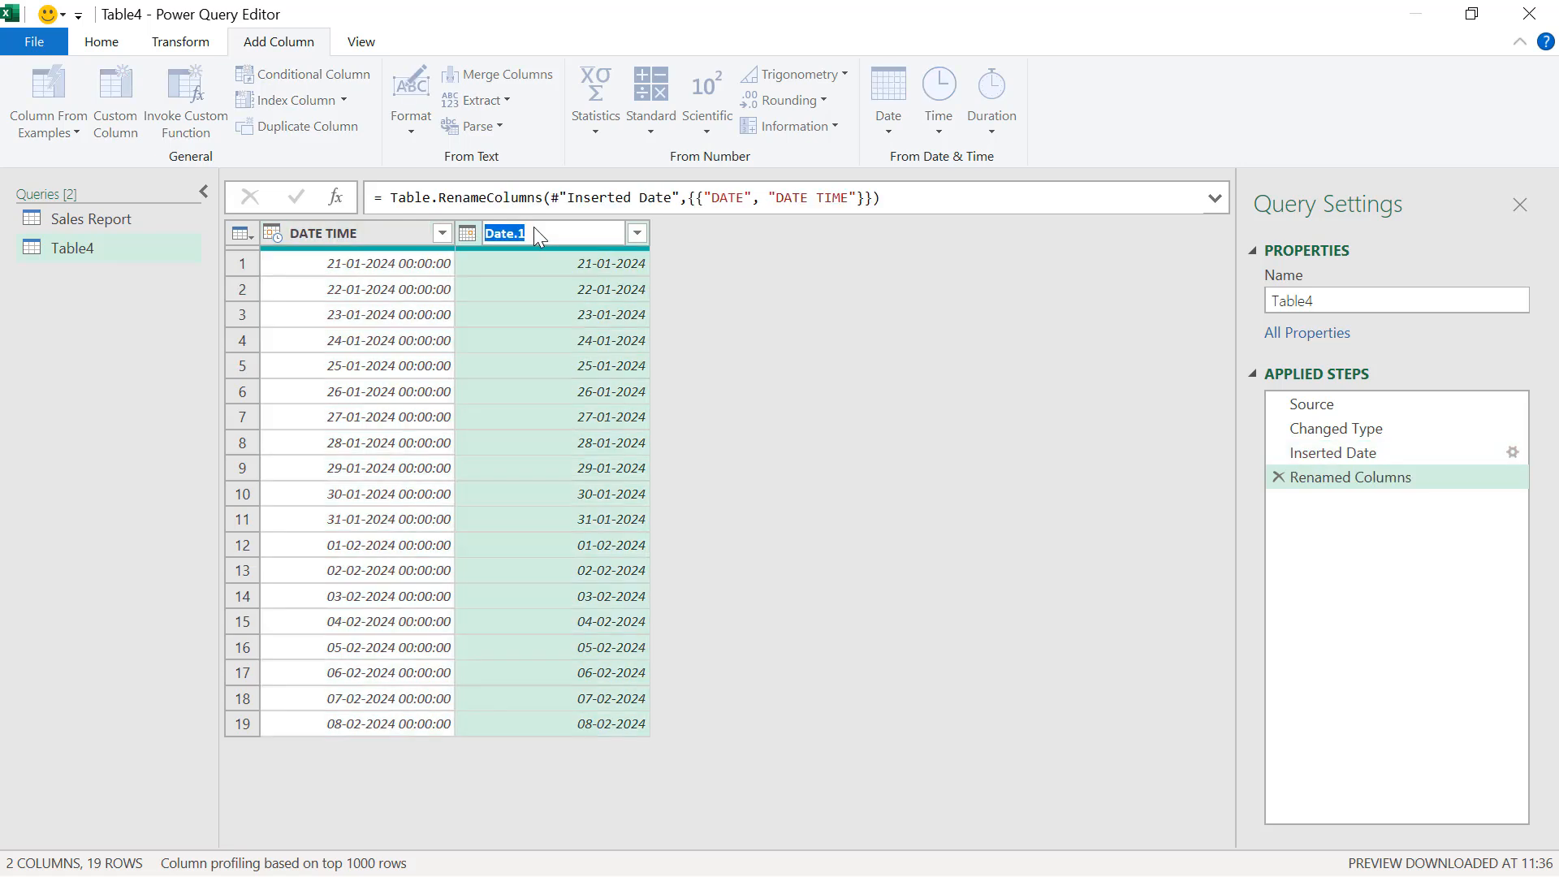
{"action": "key", "text": "Return"}
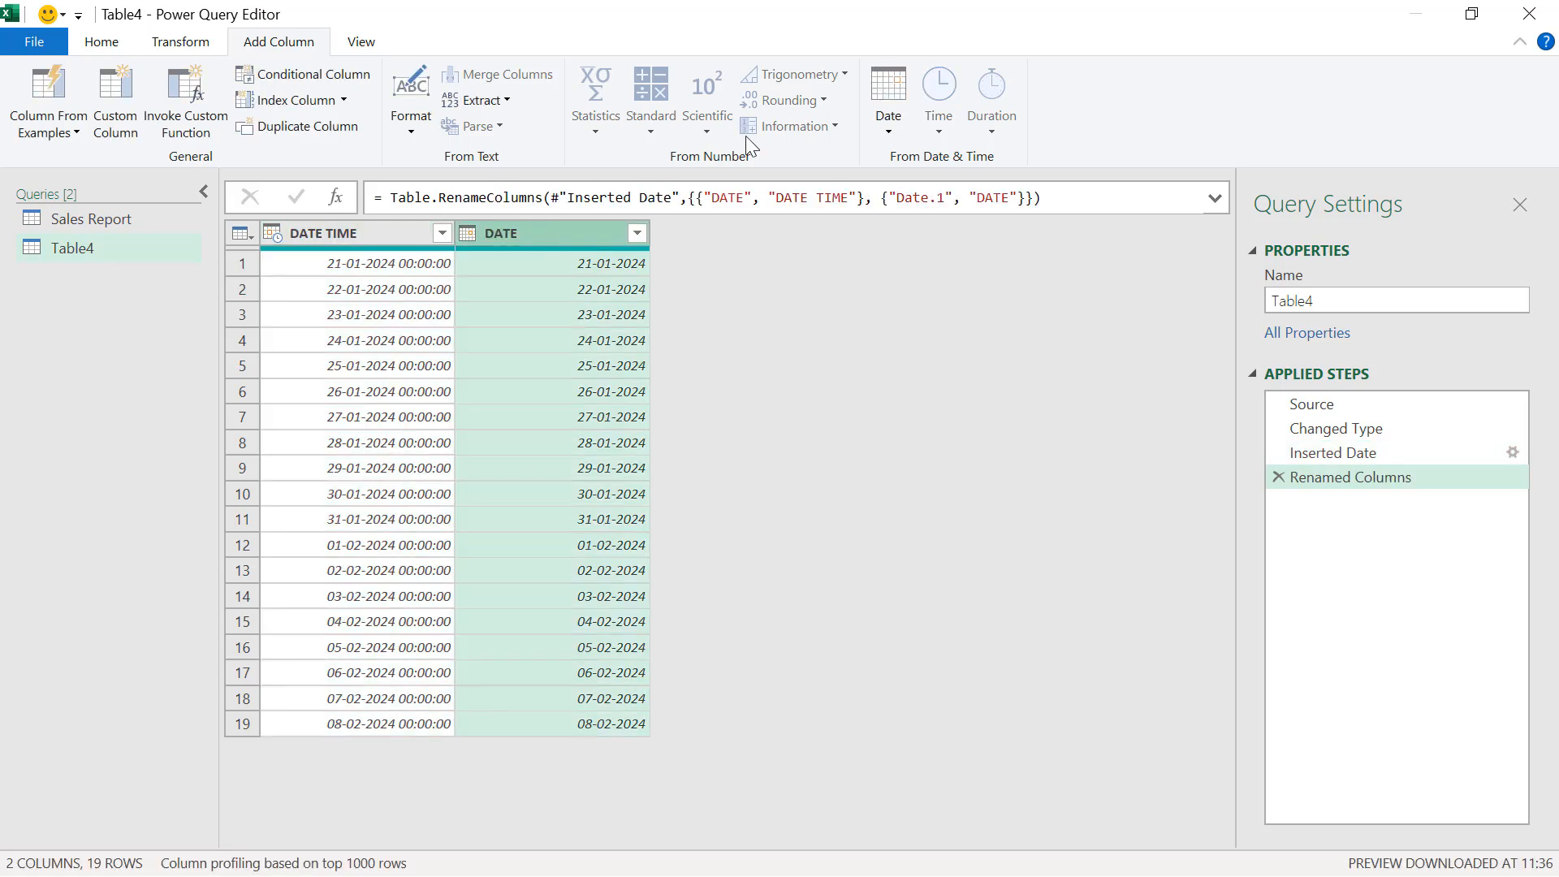
Add a Year column and a Name of Month column based on the DATE column
{"action": "left_click", "coordinate": [890, 138]}
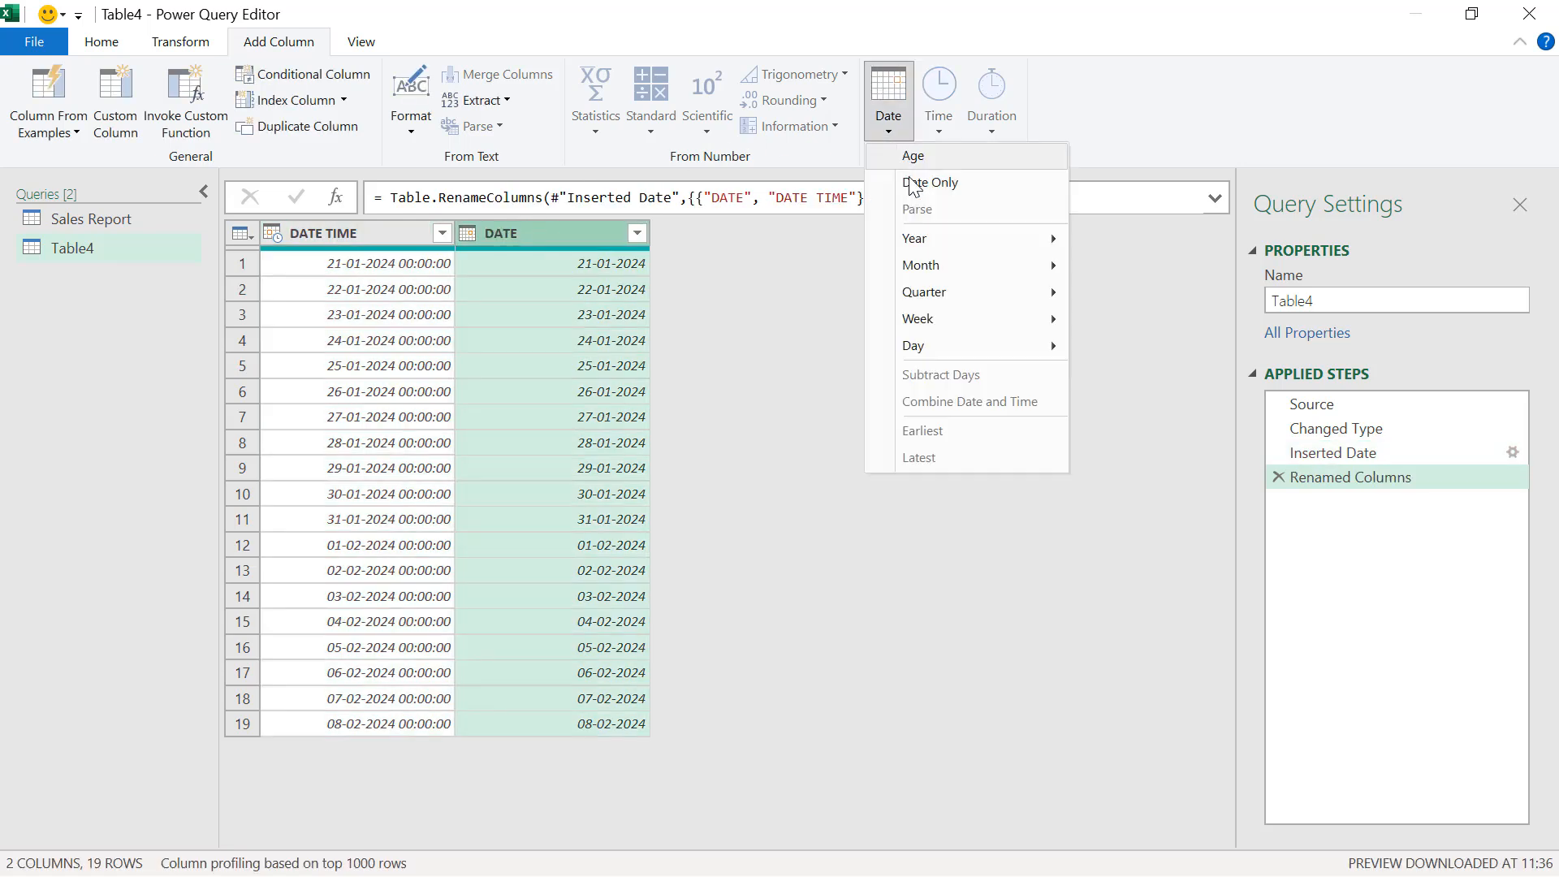
{"action": "mouse_move", "coordinate": [940, 243]}
{"action": "left_click", "coordinate": [1085, 239]}
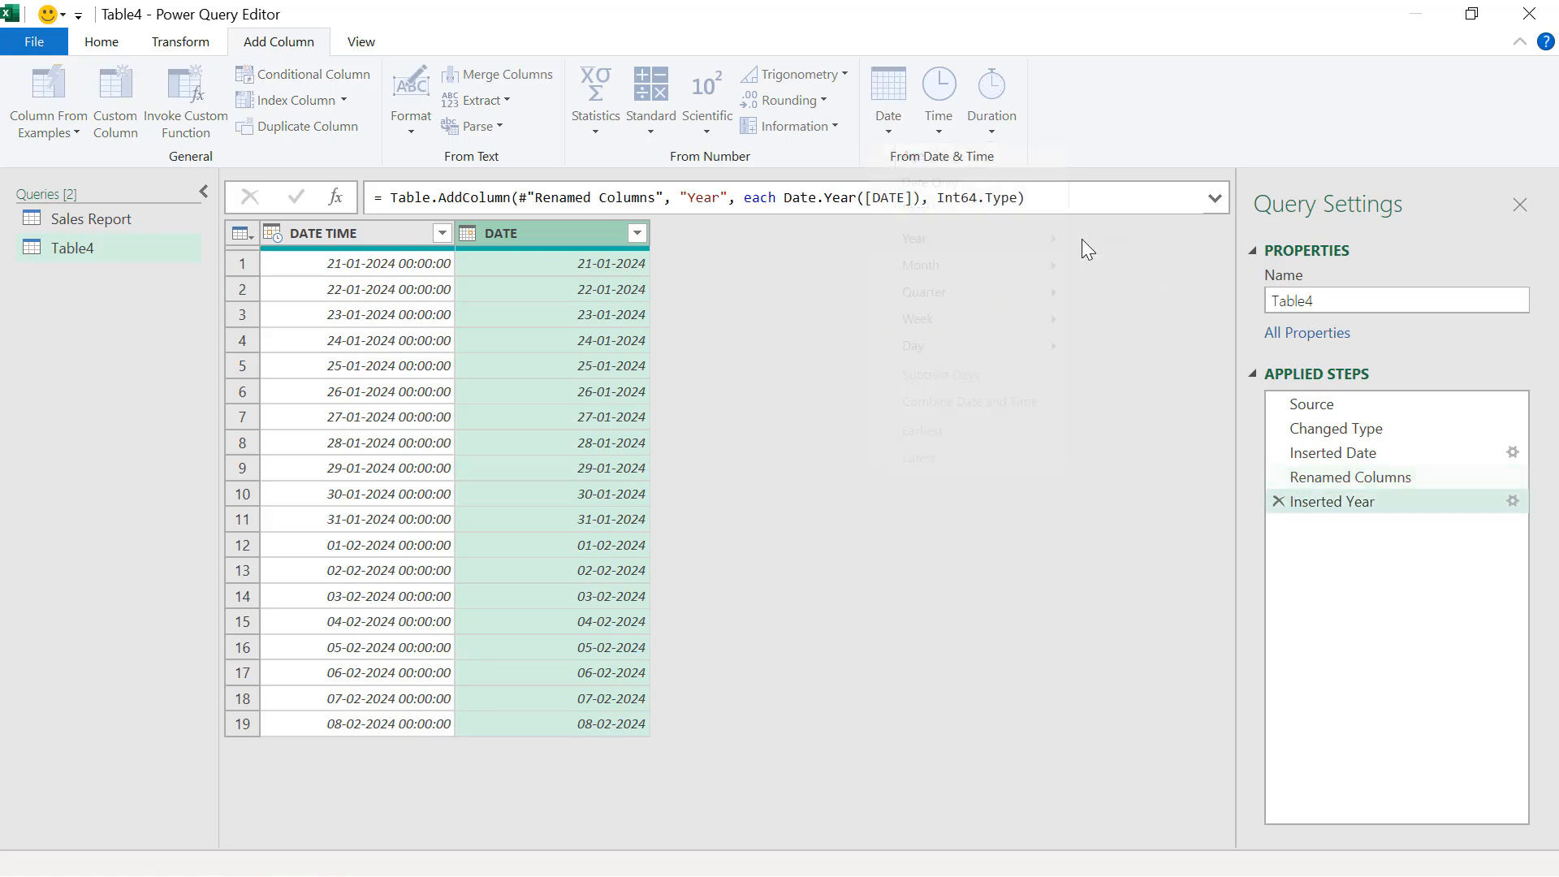
{"action": "left_click", "coordinate": [560, 237]}
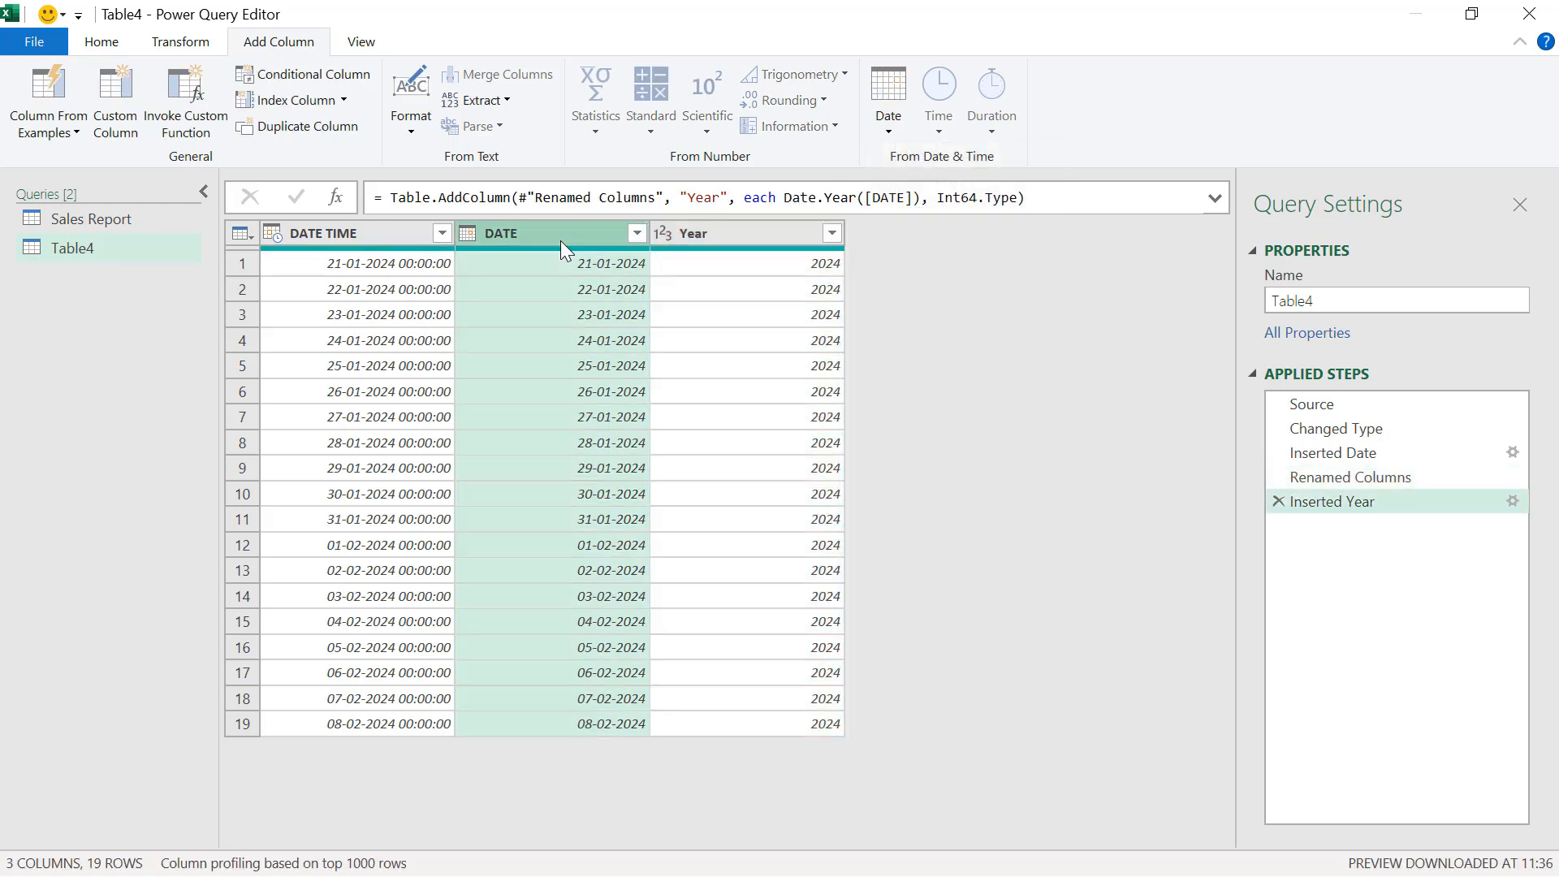
{"action": "left_click", "coordinate": [889, 130]}
{"action": "mouse_move", "coordinate": [997, 264]}
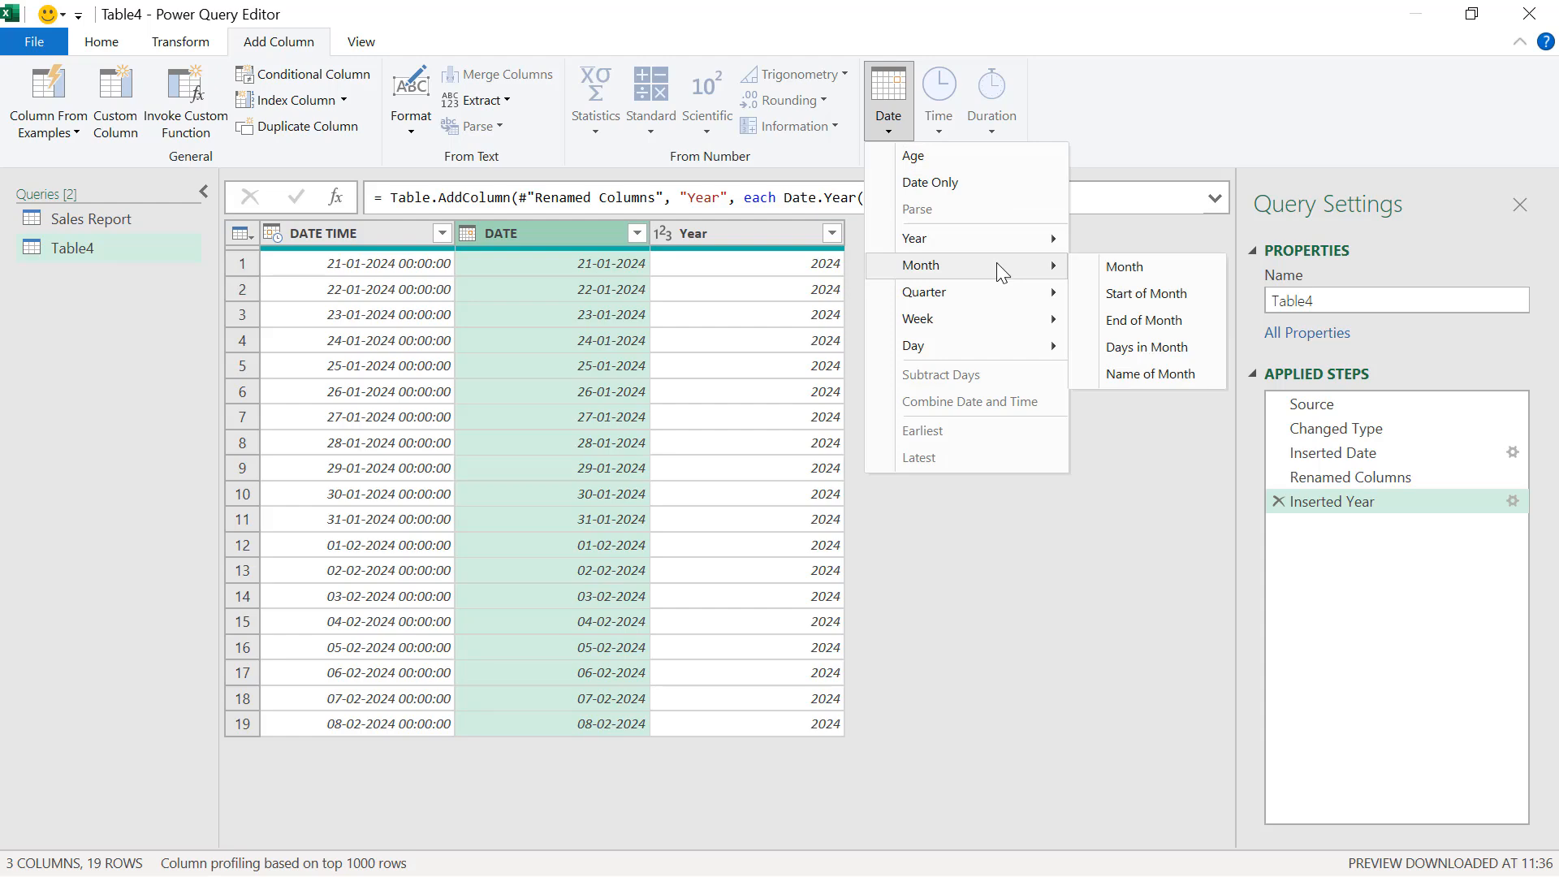
{"action": "left_click", "coordinate": [1133, 380]}
Add a Start of Year column and a Month number column based on the DATE column
{"action": "left_click", "coordinate": [888, 126]}
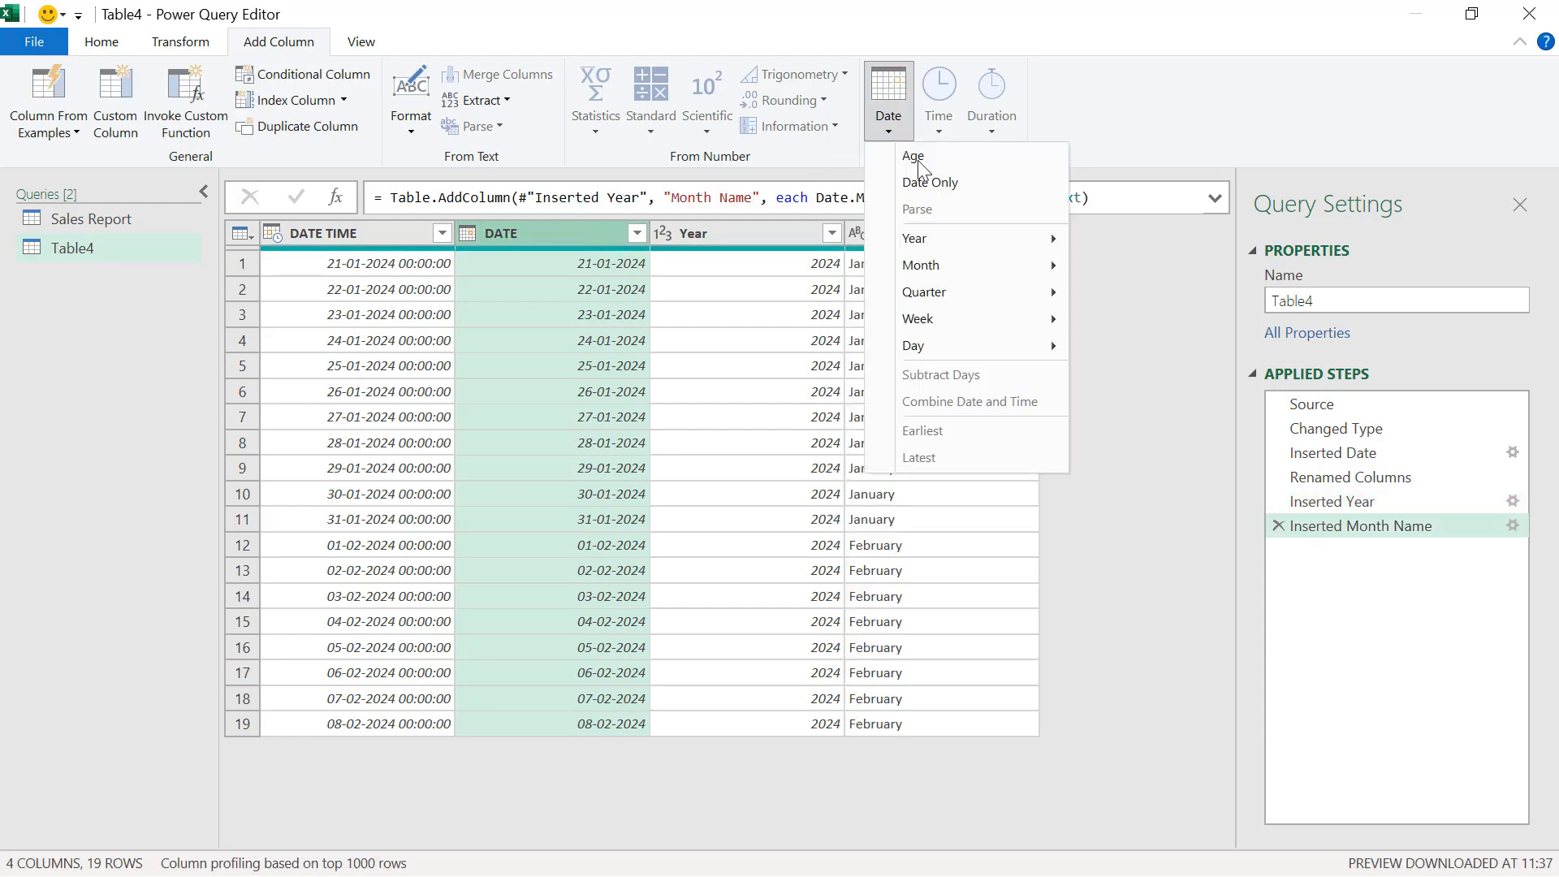
{"action": "mouse_move", "coordinate": [967, 238]}
{"action": "left_click", "coordinate": [1124, 264]}
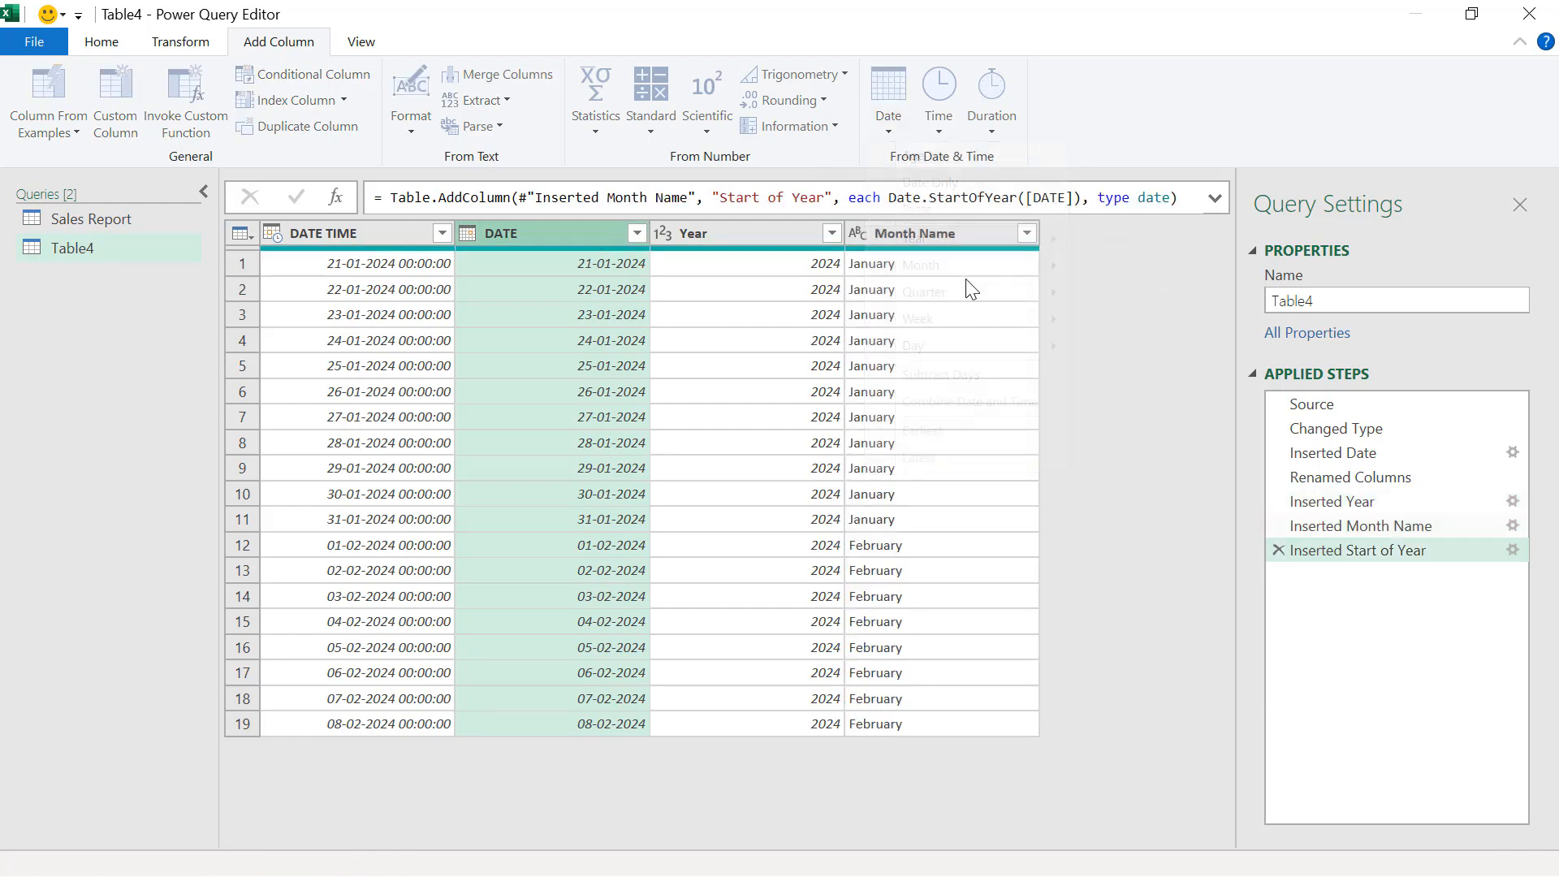
{"action": "left_click", "coordinate": [621, 276]}
{"action": "left_click", "coordinate": [889, 125]}
{"action": "mouse_move", "coordinate": [974, 265]}
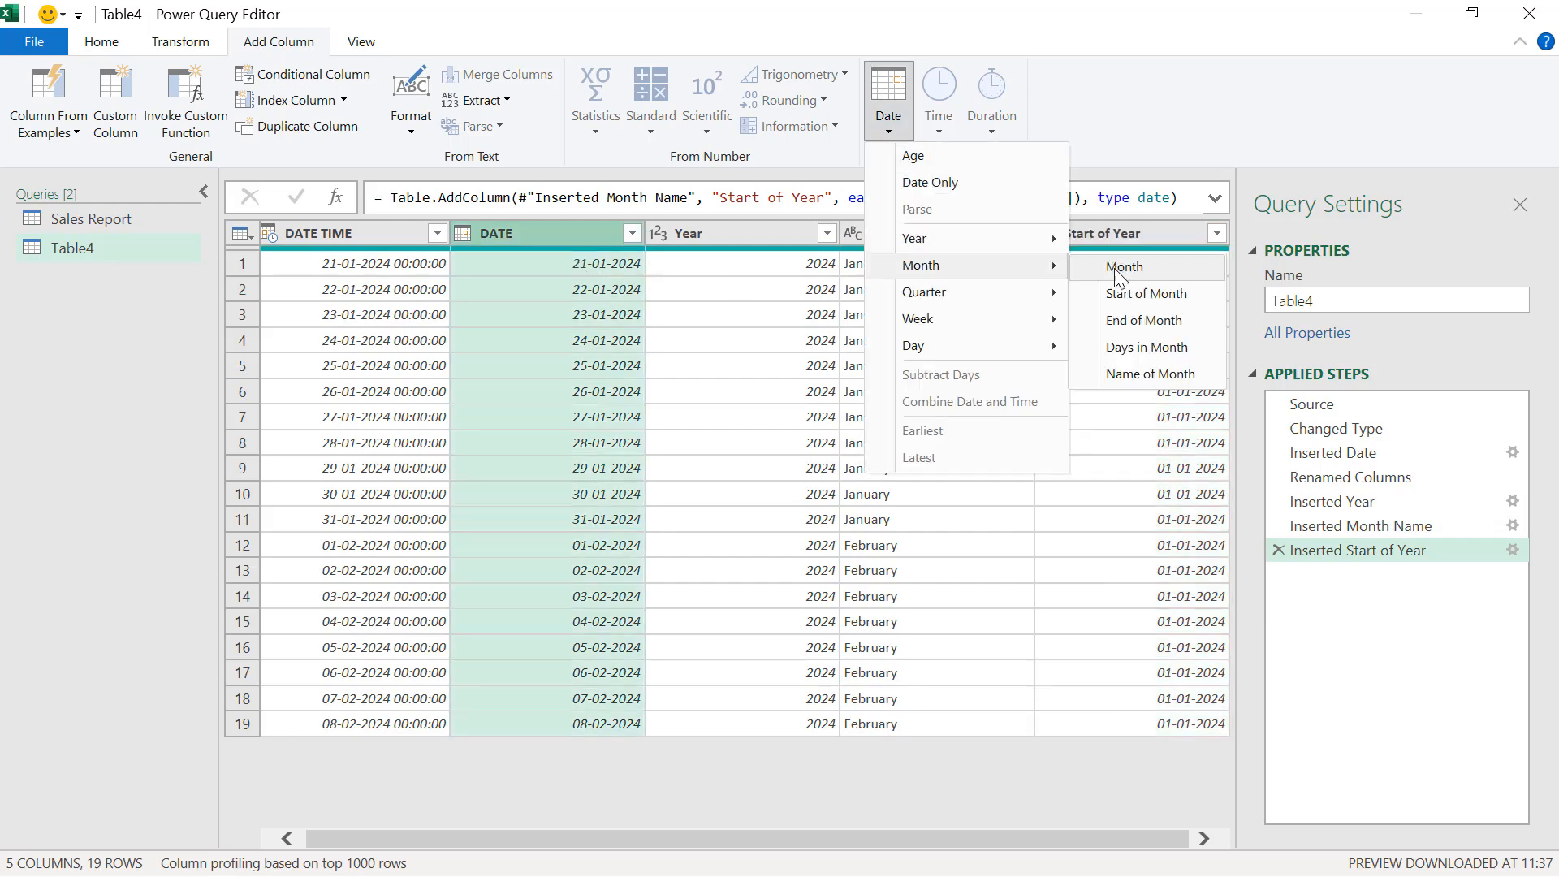
{"action": "left_click", "coordinate": [1123, 268]}
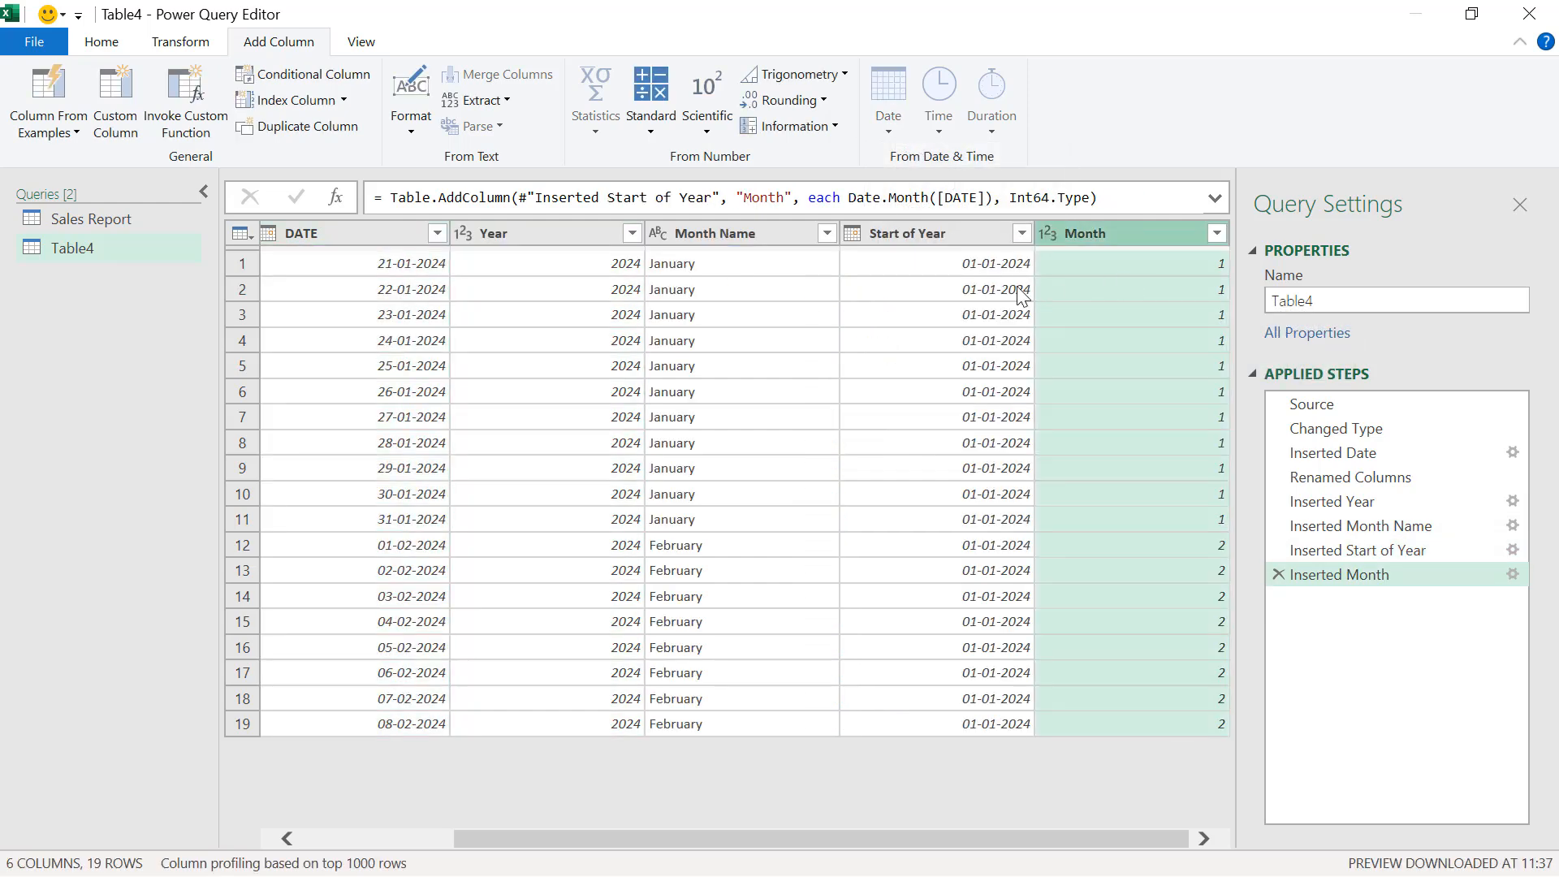
Add a Name of Day column based on the DATE column
{"action": "left_click", "coordinate": [359, 233]}
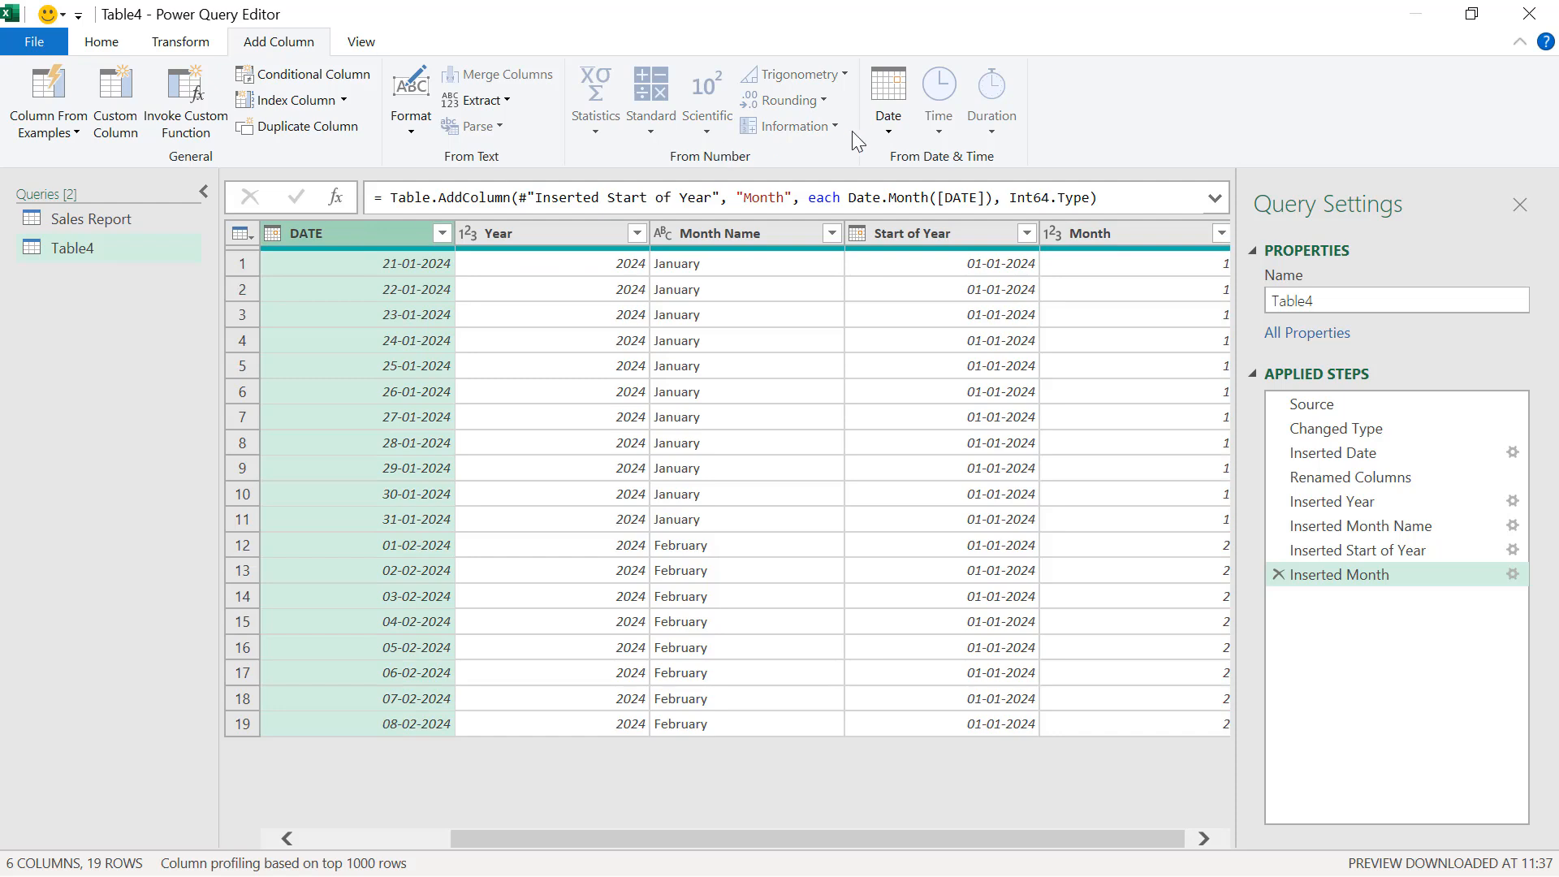
{"action": "left_click", "coordinate": [890, 133]}
{"action": "mouse_move", "coordinate": [952, 347]}
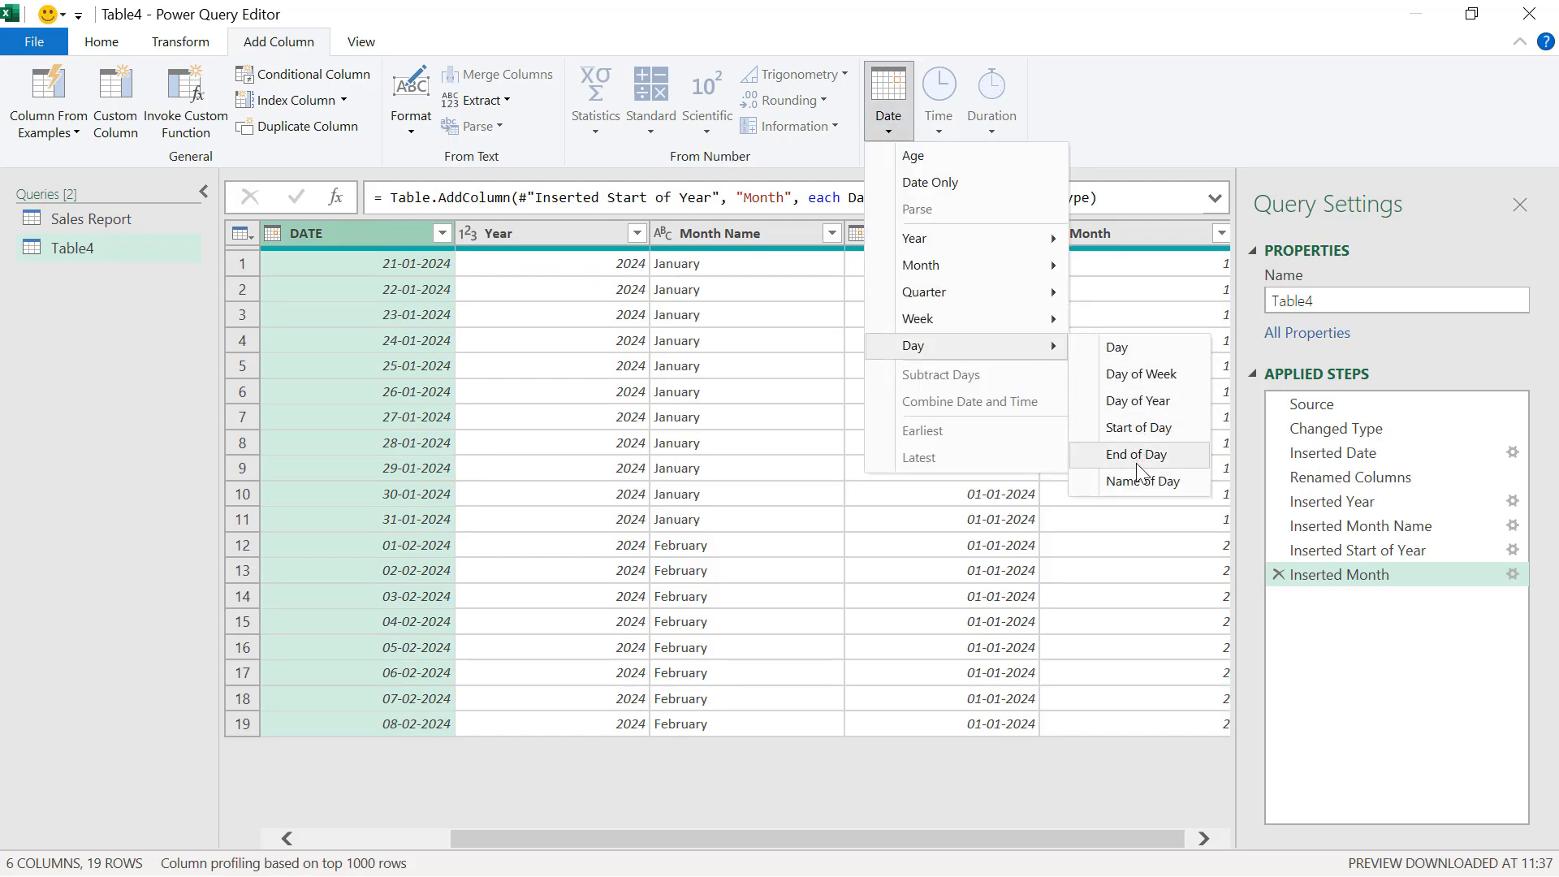
{"action": "left_click", "coordinate": [1137, 487]}
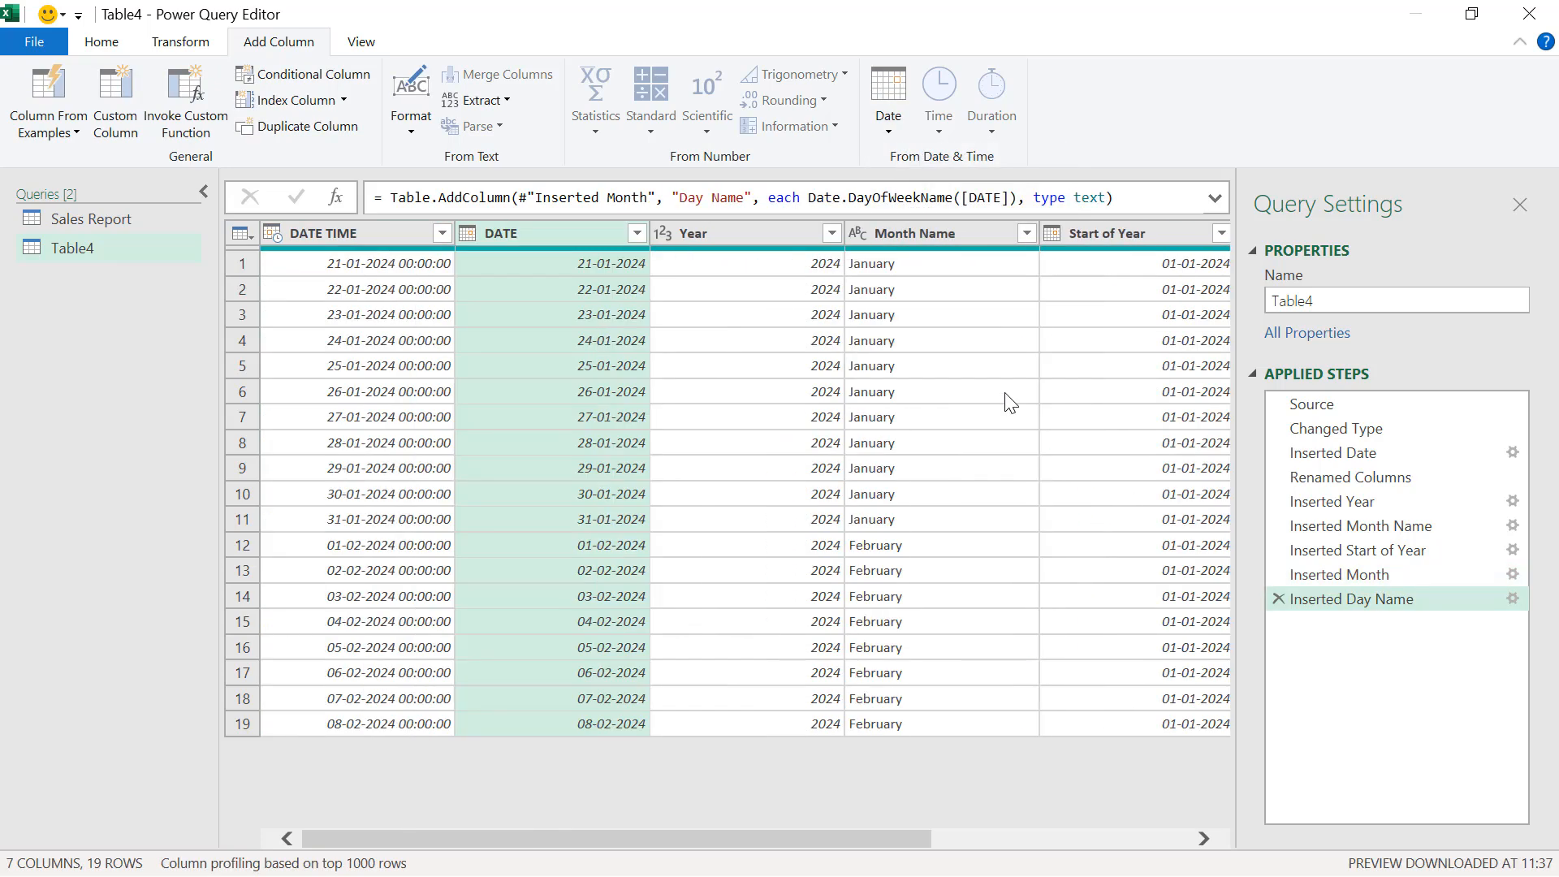
Try adding an Age column based on the DATE column and delete that applied step
{"action": "left_click", "coordinate": [889, 126]}
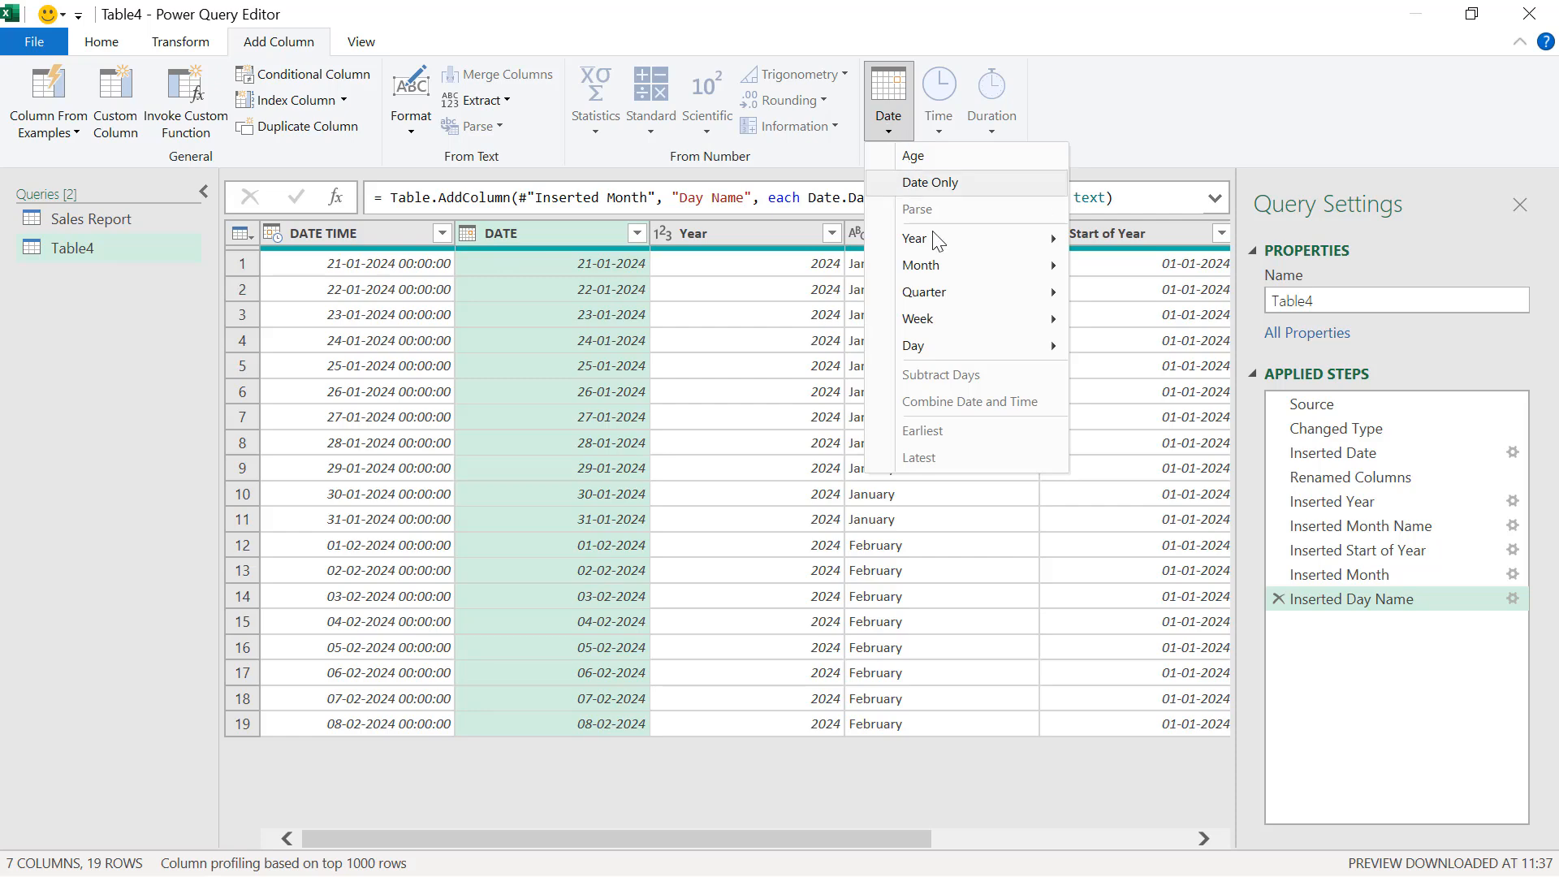
{"action": "left_click", "coordinate": [932, 159]}
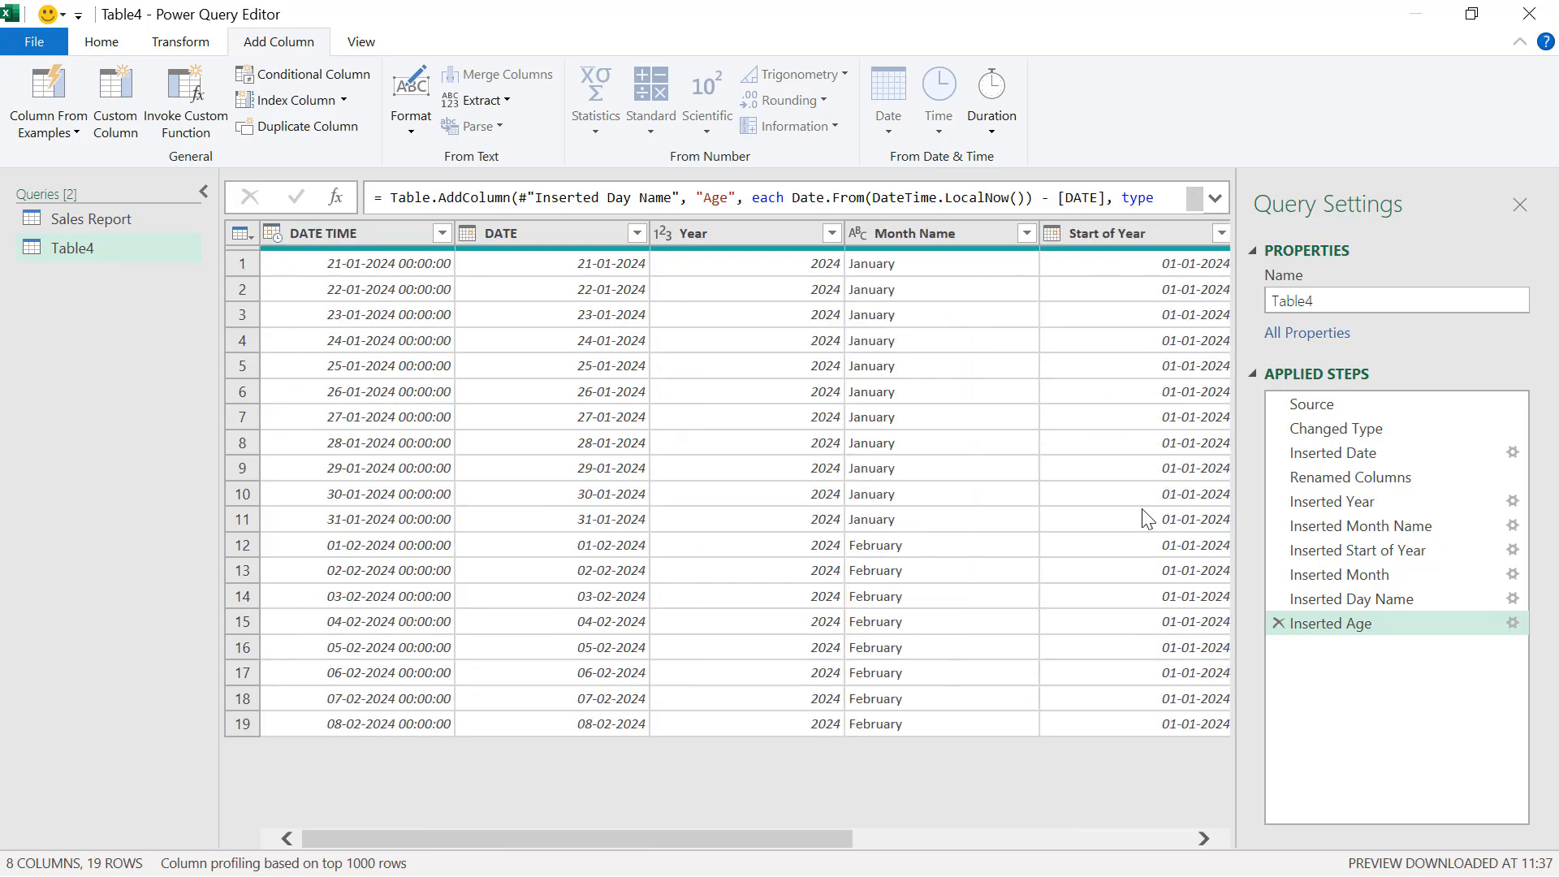
{"action": "left_click", "coordinate": [1280, 623]}
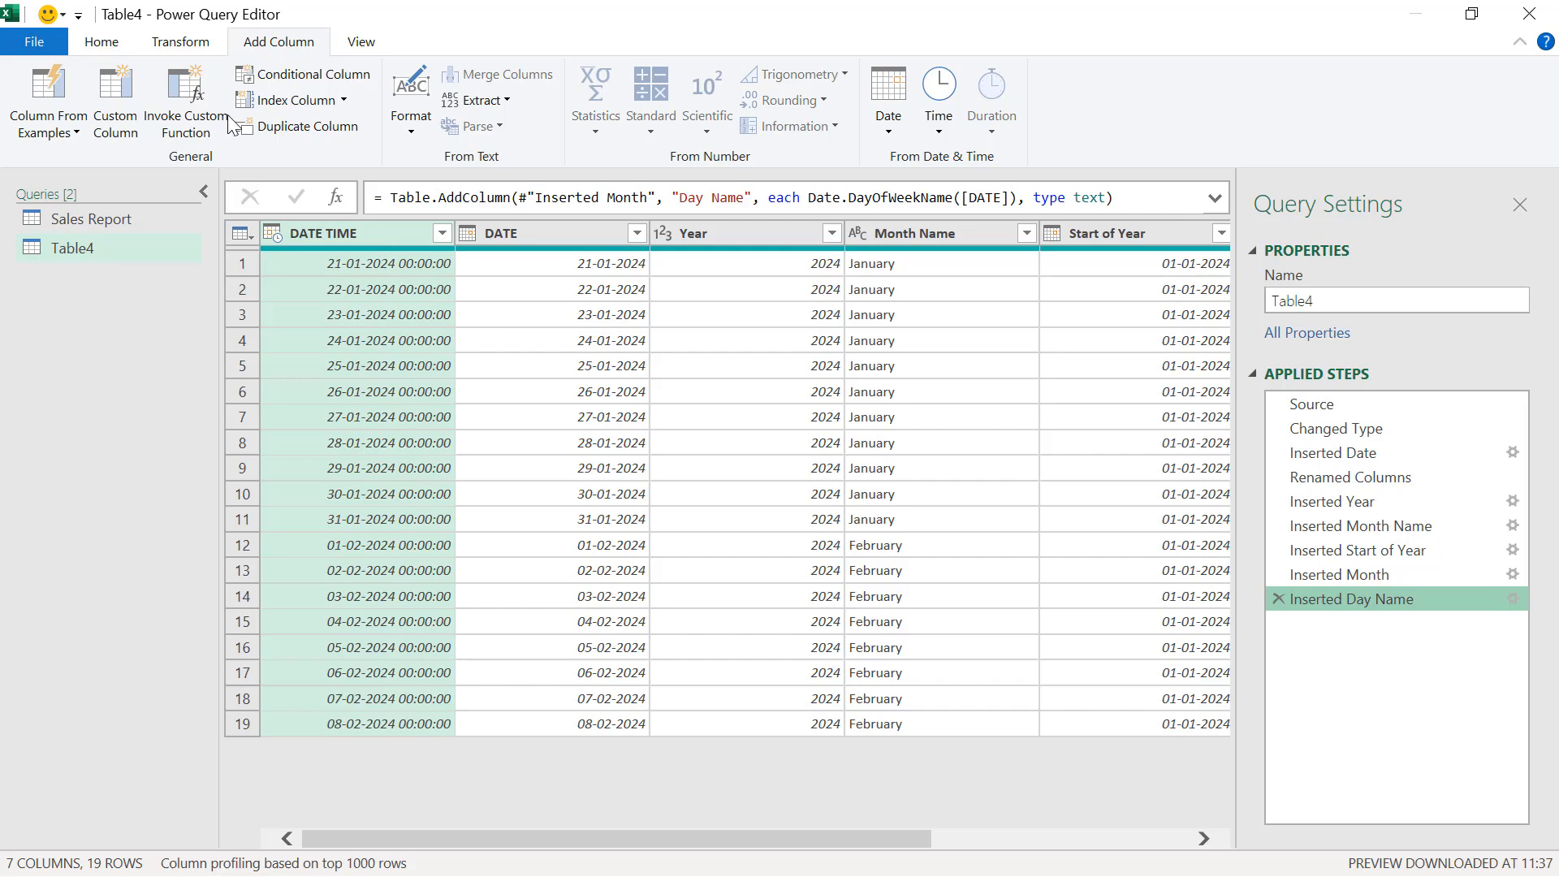
Close and load the Table4 query into a new Excel worksheet and select cell D7
{"action": "left_click", "coordinate": [126, 42]}
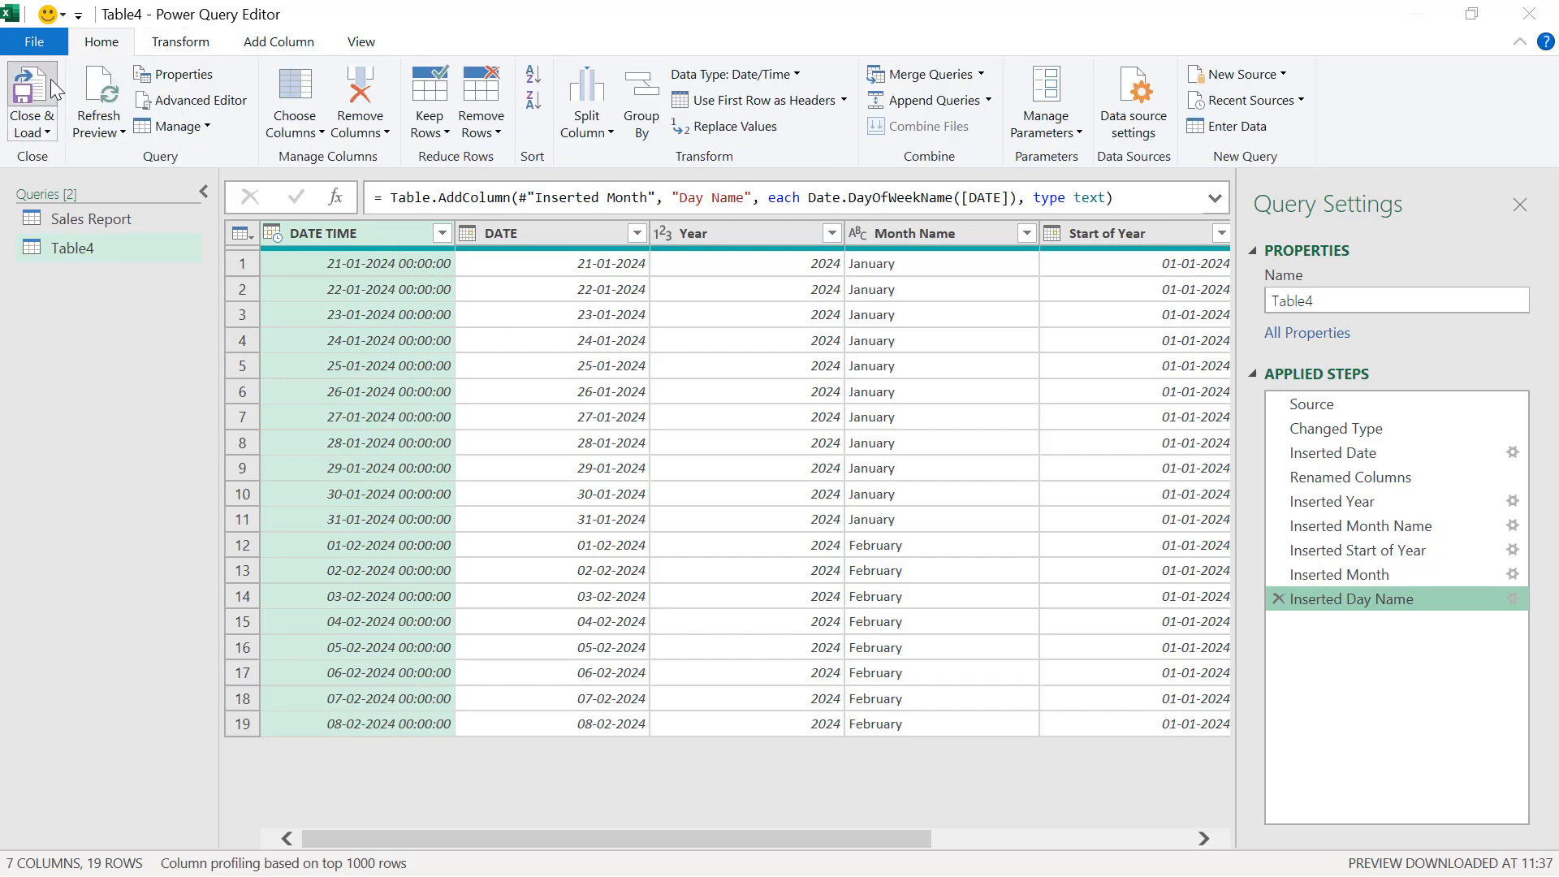
{"action": "left_click", "coordinate": [54, 88]}
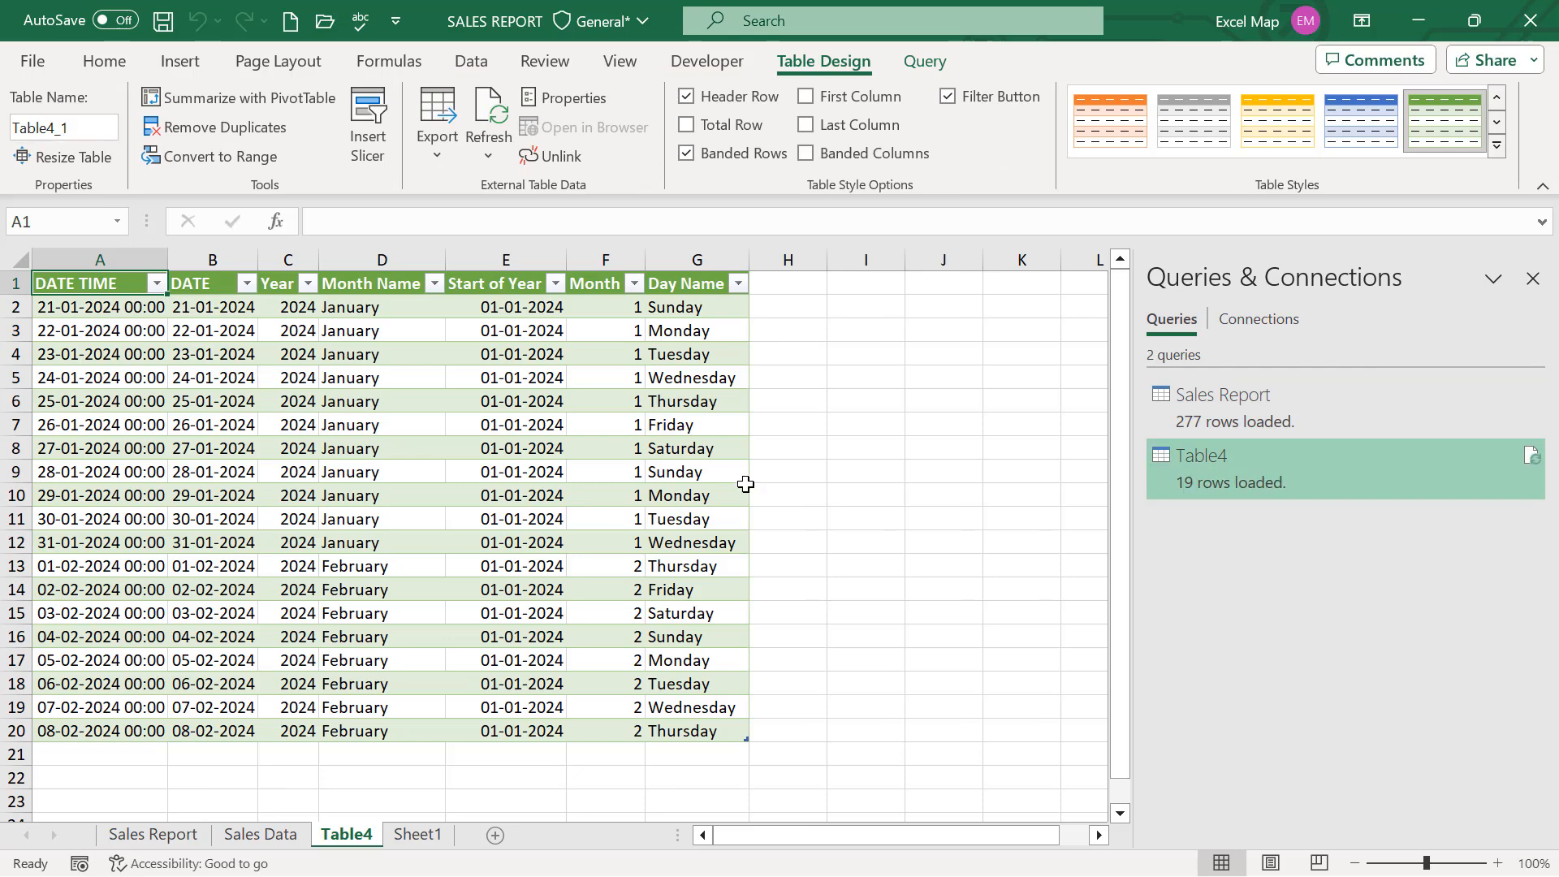
{"action": "left_click", "coordinate": [367, 424]}
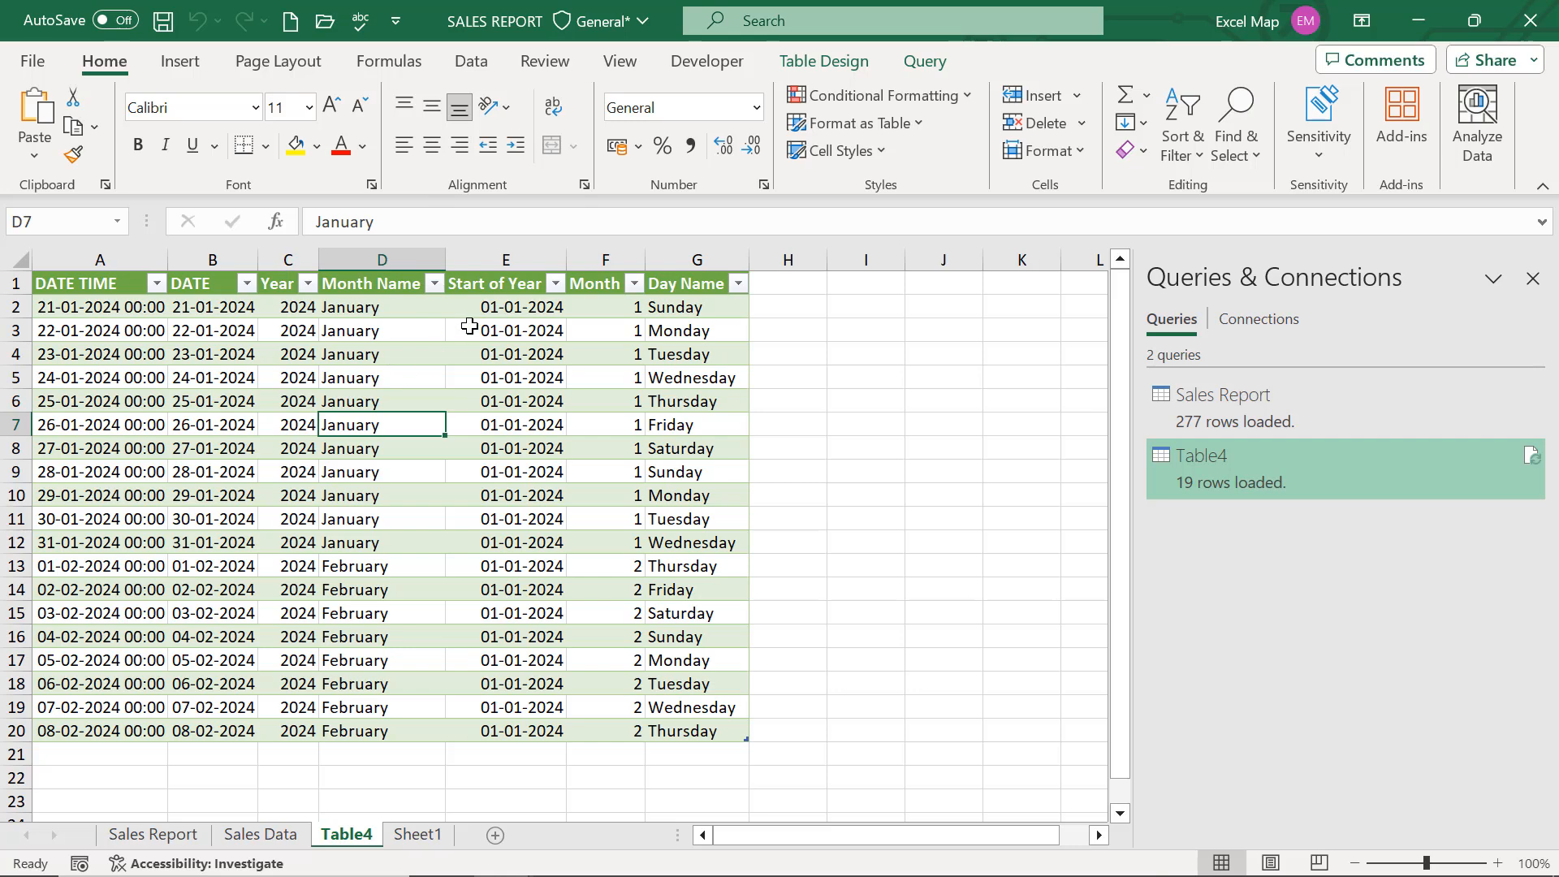
View the loaded table's design options and reopen the Sales Report query for editing in Power Query Editor
{"action": "left_click", "coordinate": [820, 65]}
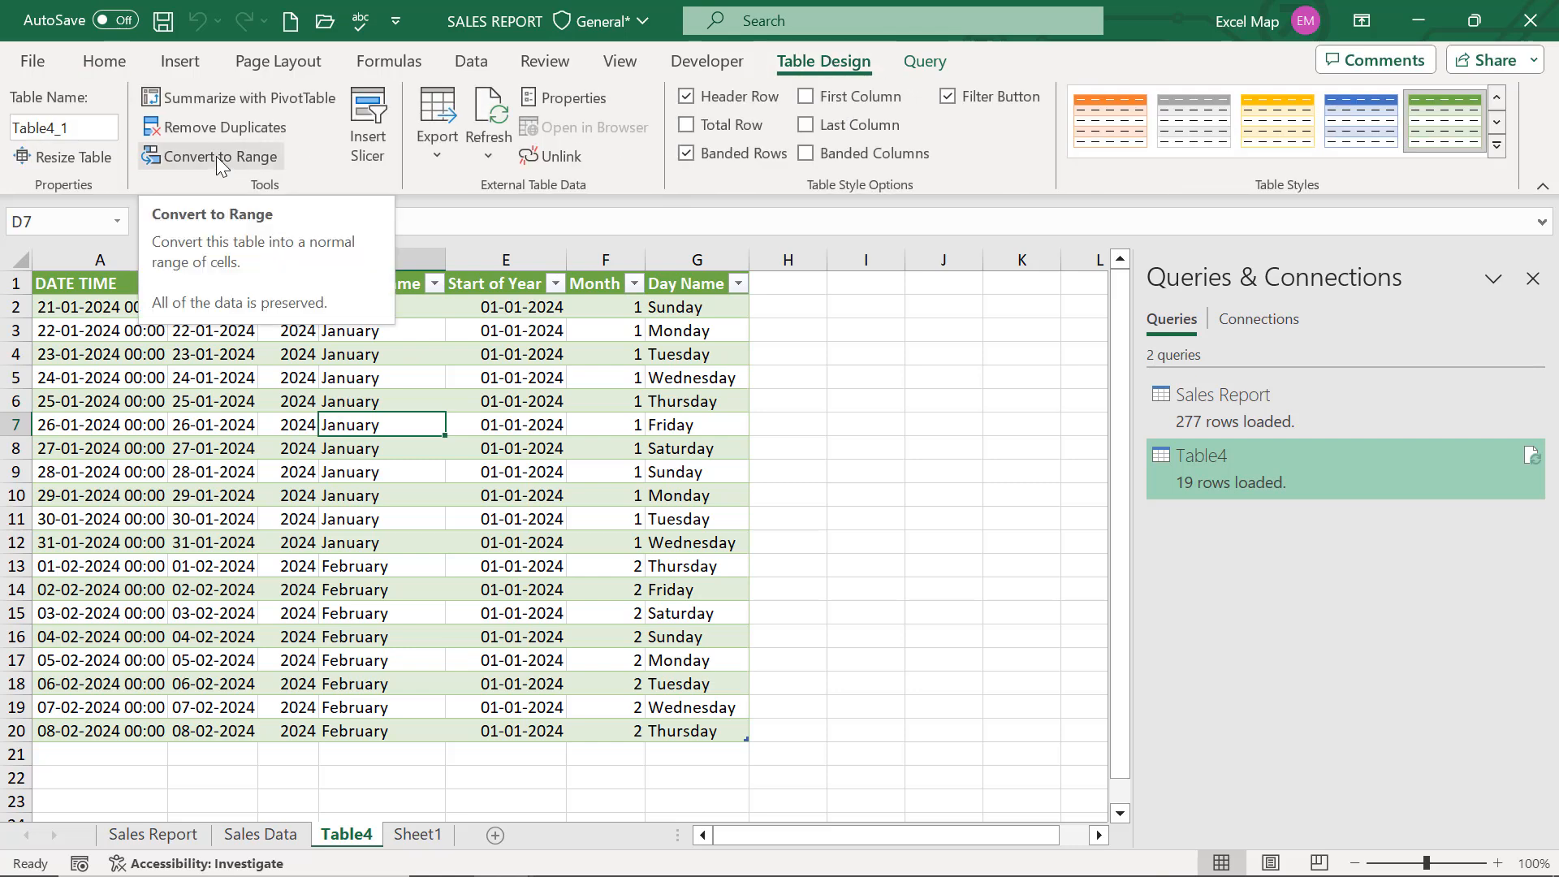
{"action": "left_click", "coordinate": [1243, 419]}
{"action": "left_click", "coordinate": [1240, 465]}
{"action": "left_click", "coordinate": [1241, 421]}
{"action": "double_click", "coordinate": [1241, 421]}
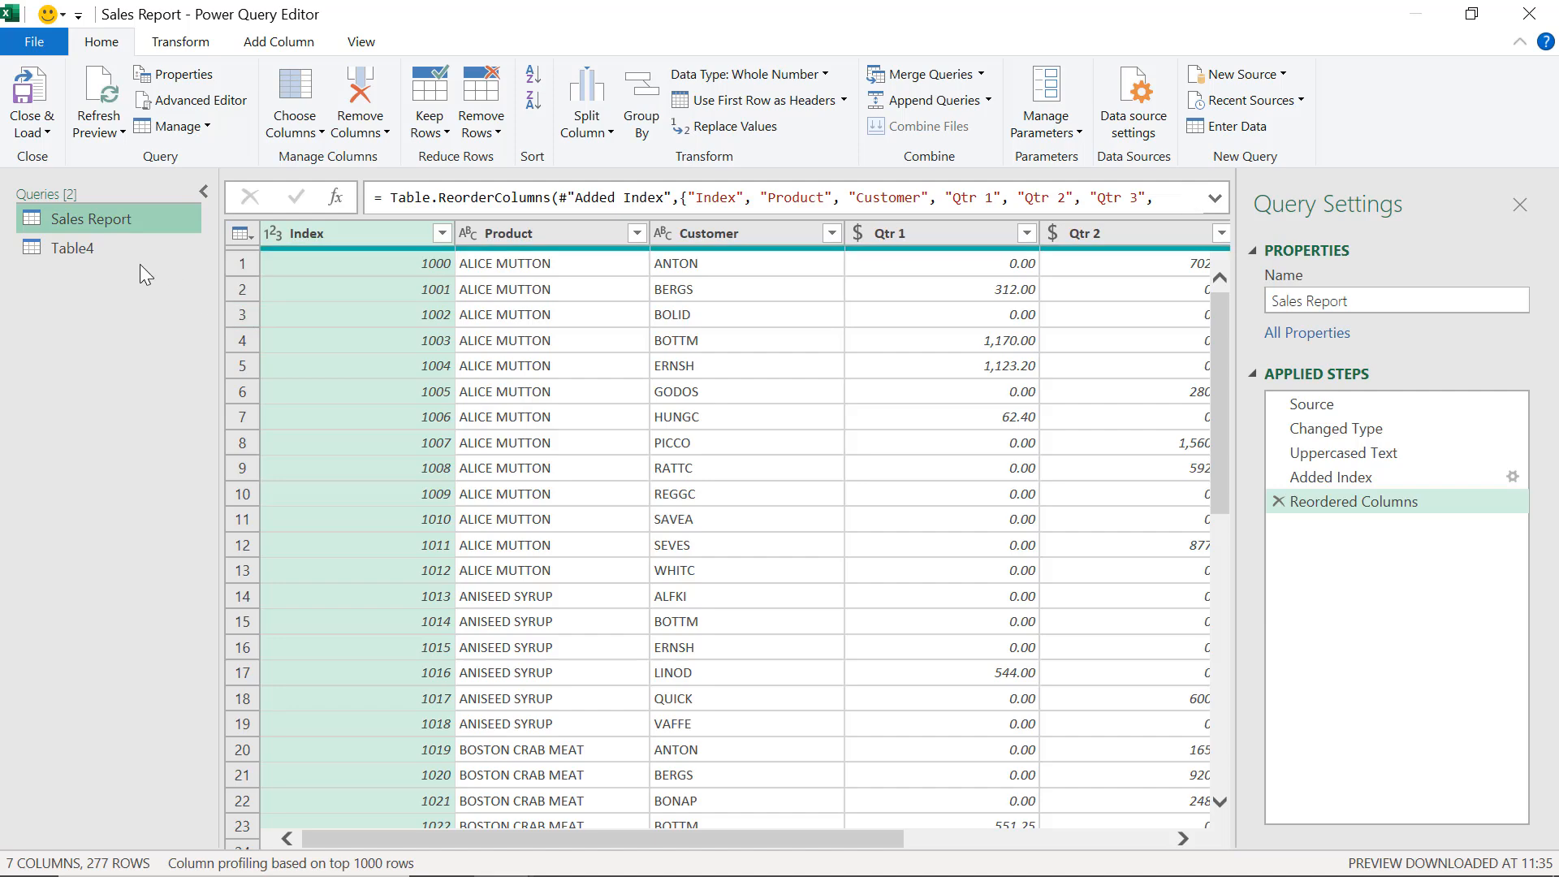
Rename the Table4 query as Calendar, then close the editor and load the changes into the workbook
{"action": "left_click", "coordinate": [115, 250]}
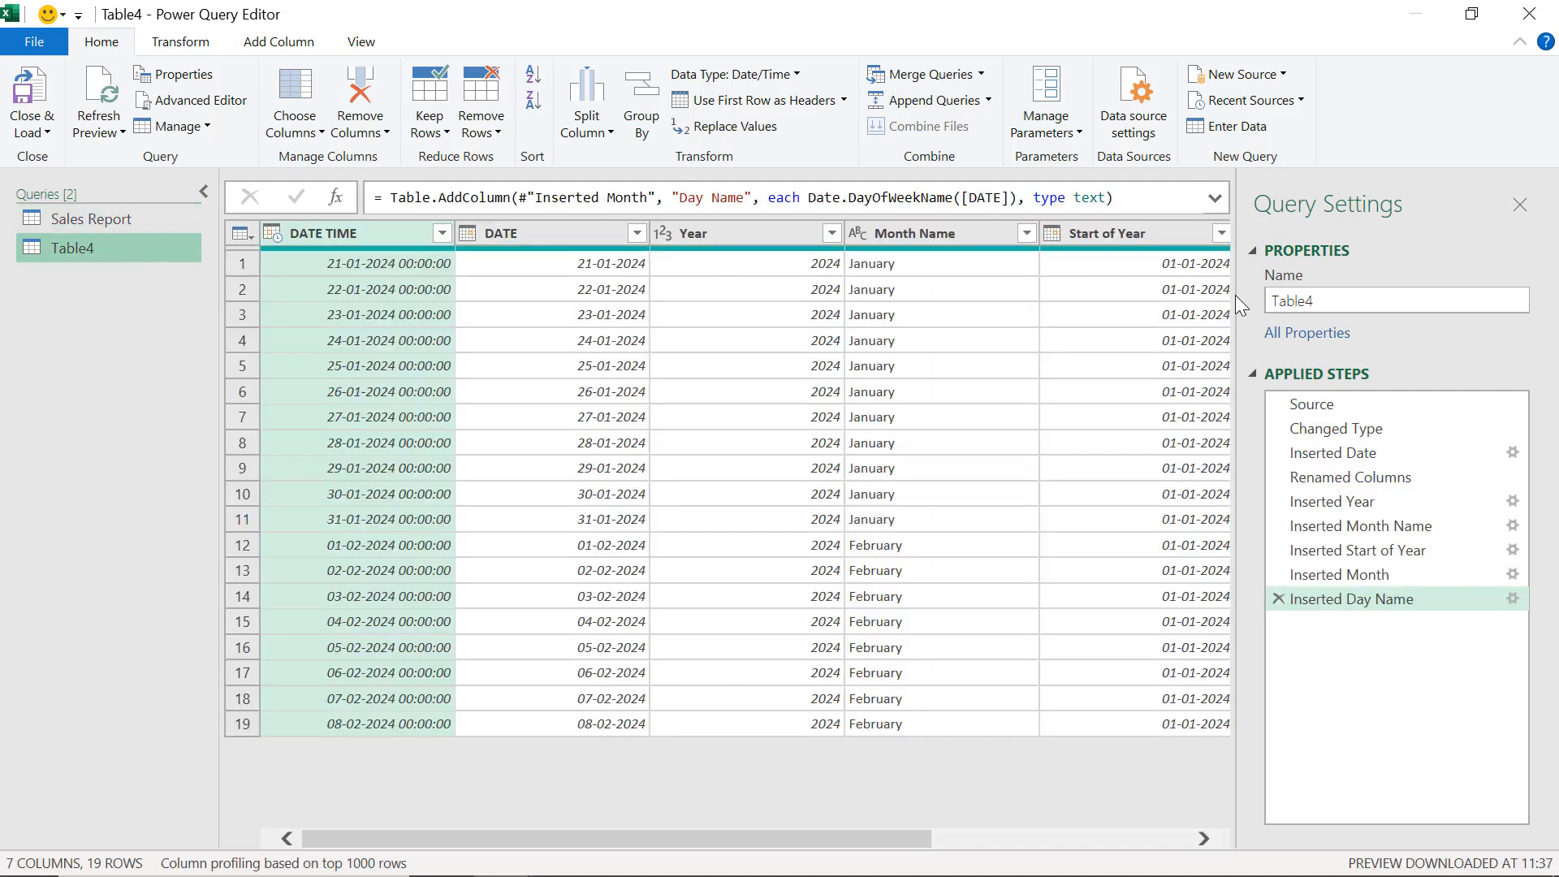
{"action": "left_click", "coordinate": [1329, 298]}
{"action": "type", "text": "Calendar"}
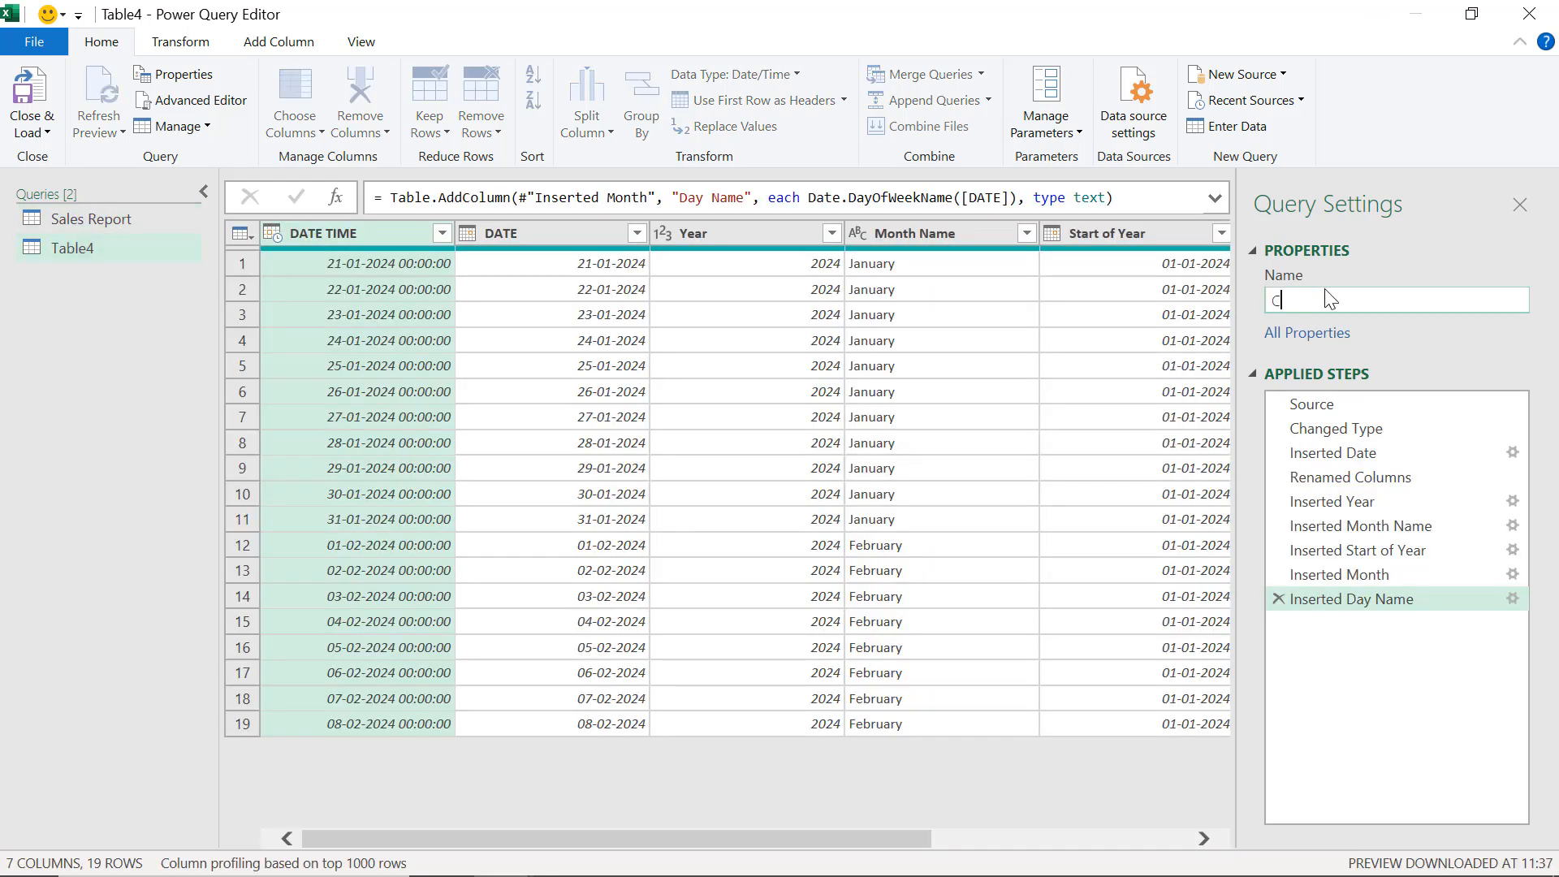
{"action": "key", "text": "Return"}
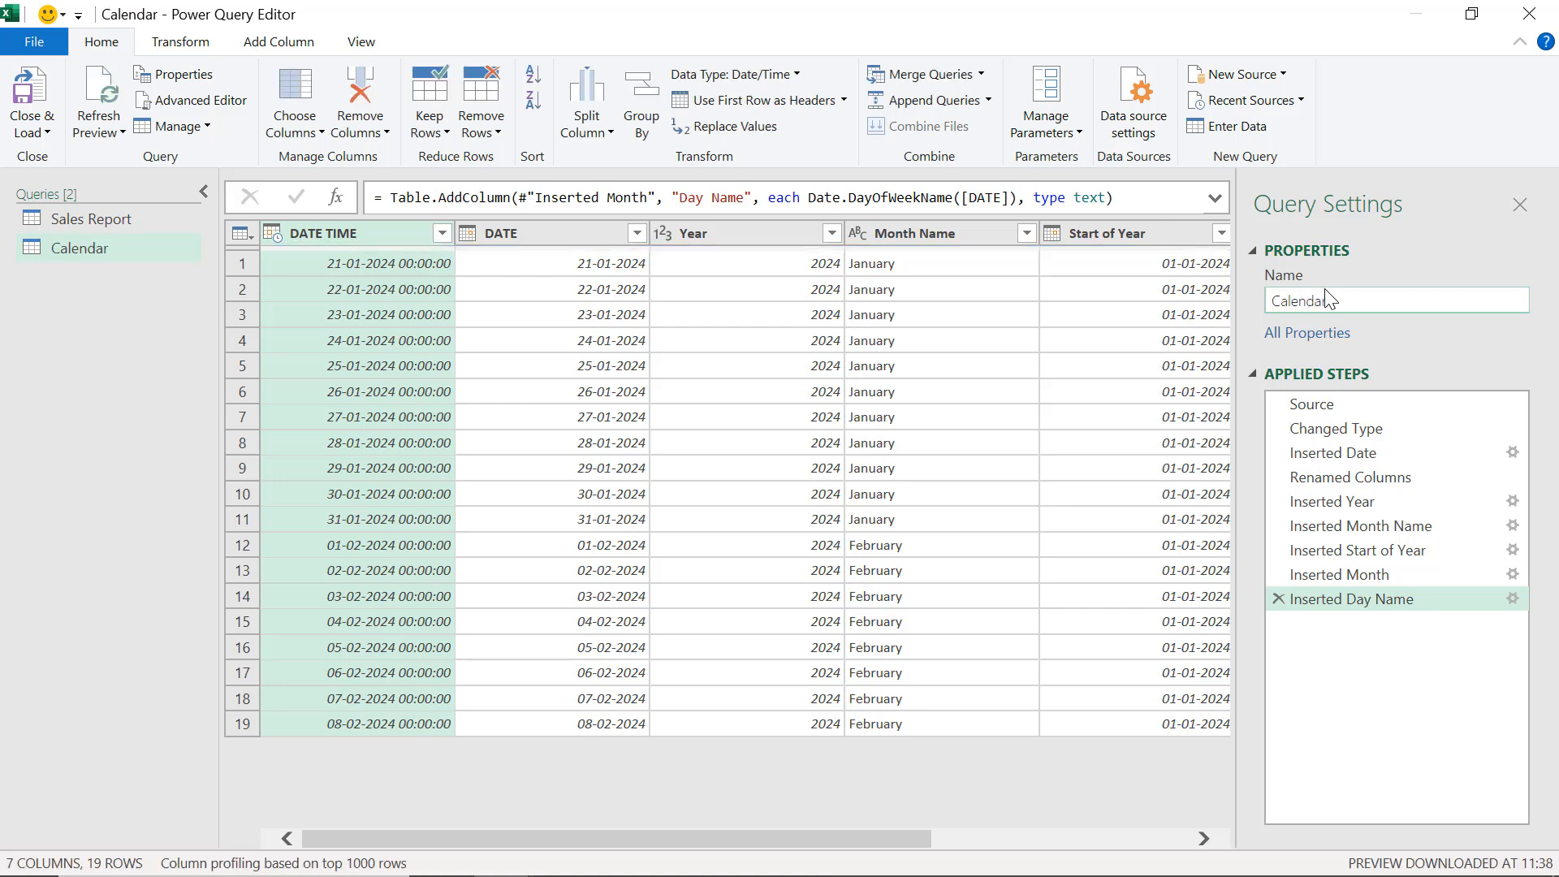
{"action": "left_click", "coordinate": [25, 108]}
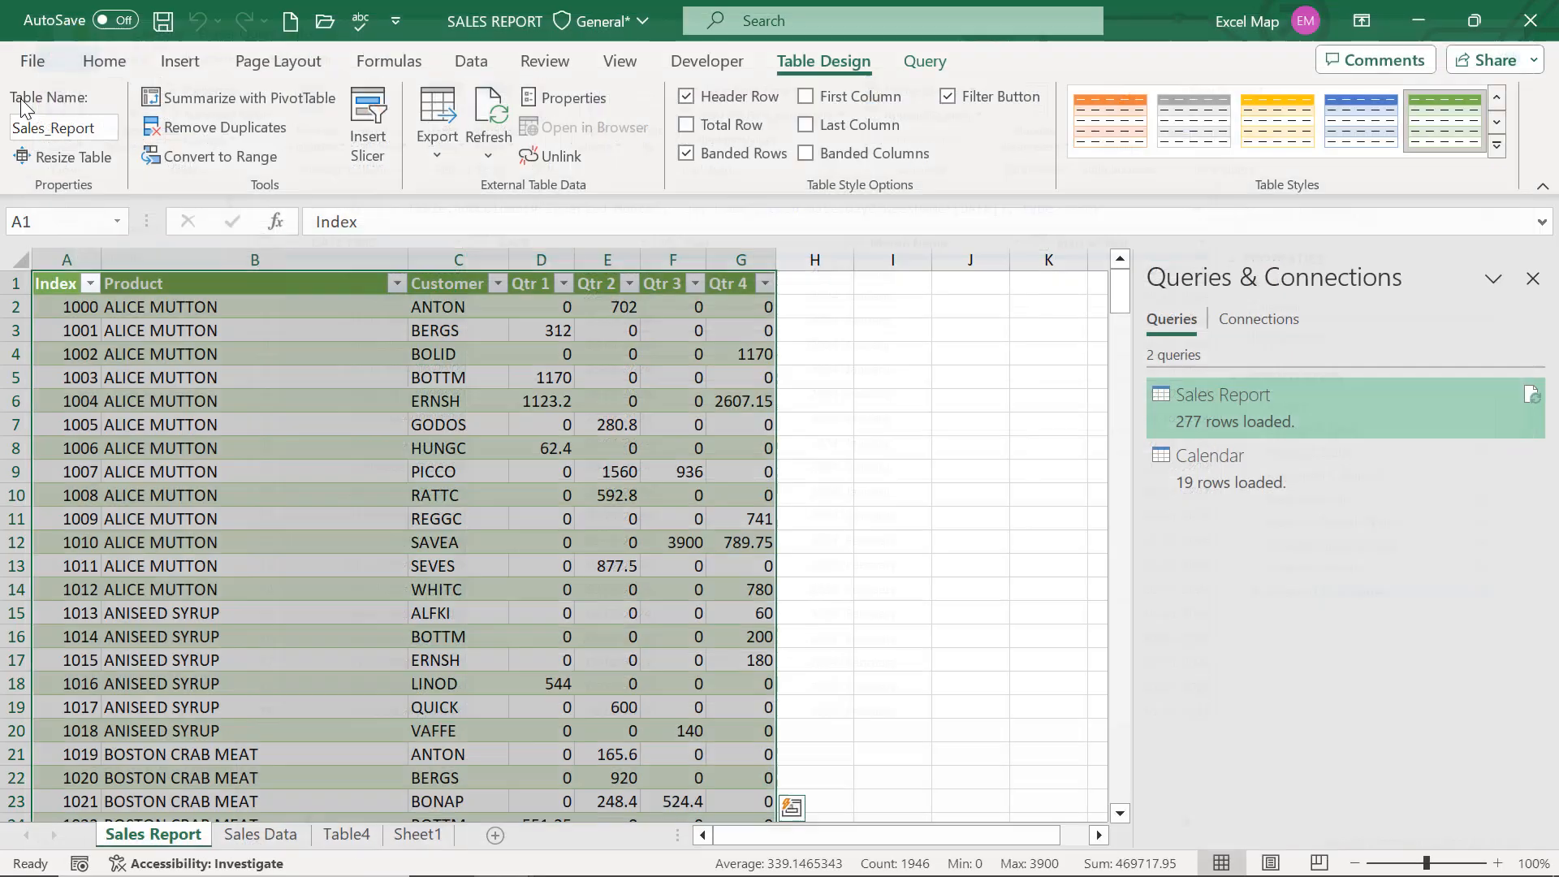